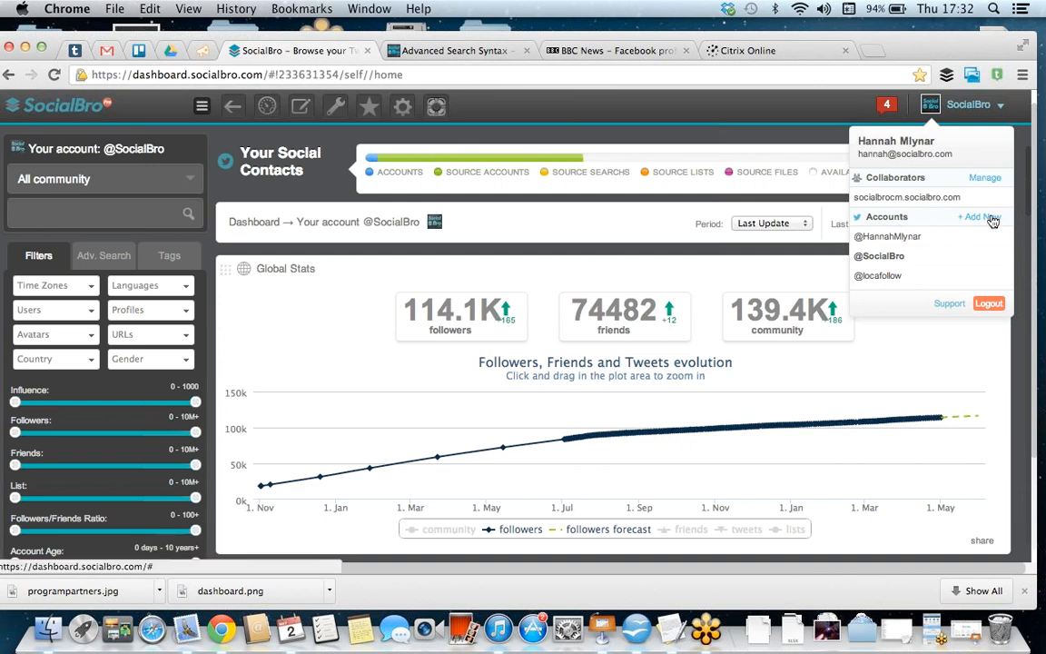
# Step: Collapse the filters sidebar and restore it
pyautogui.moveTo(1002, 242)
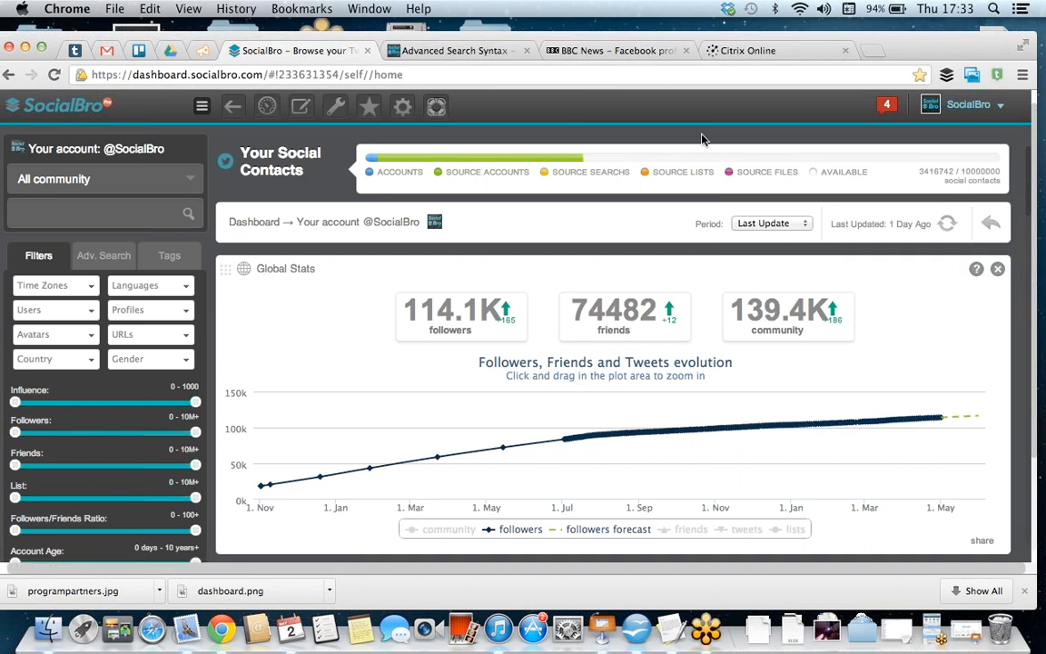
pyautogui.click(201, 107)
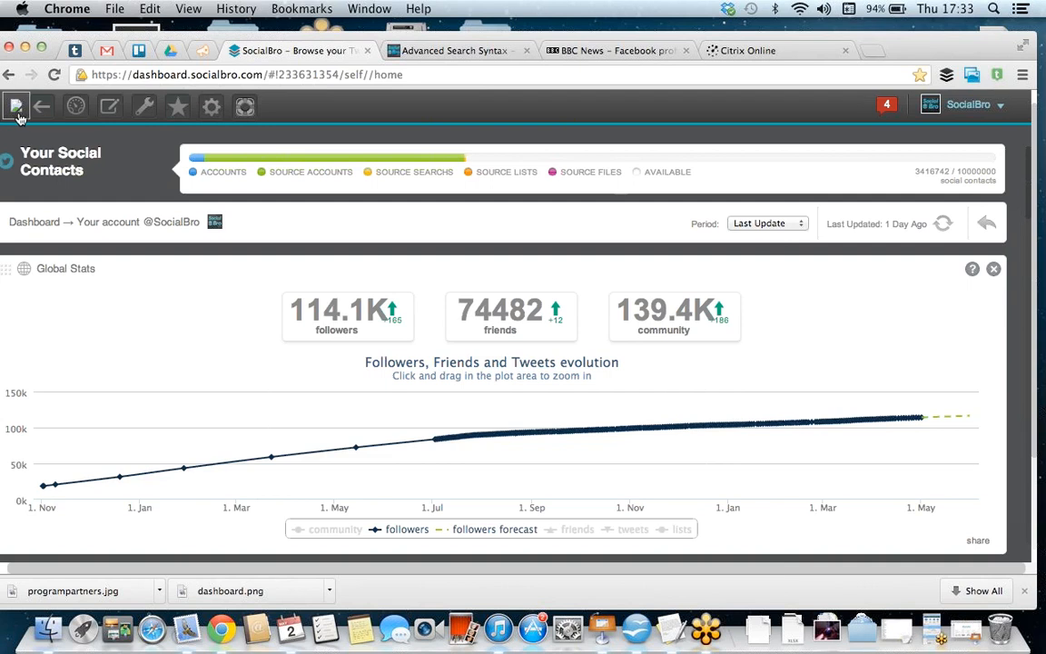
pyautogui.click(17, 106)
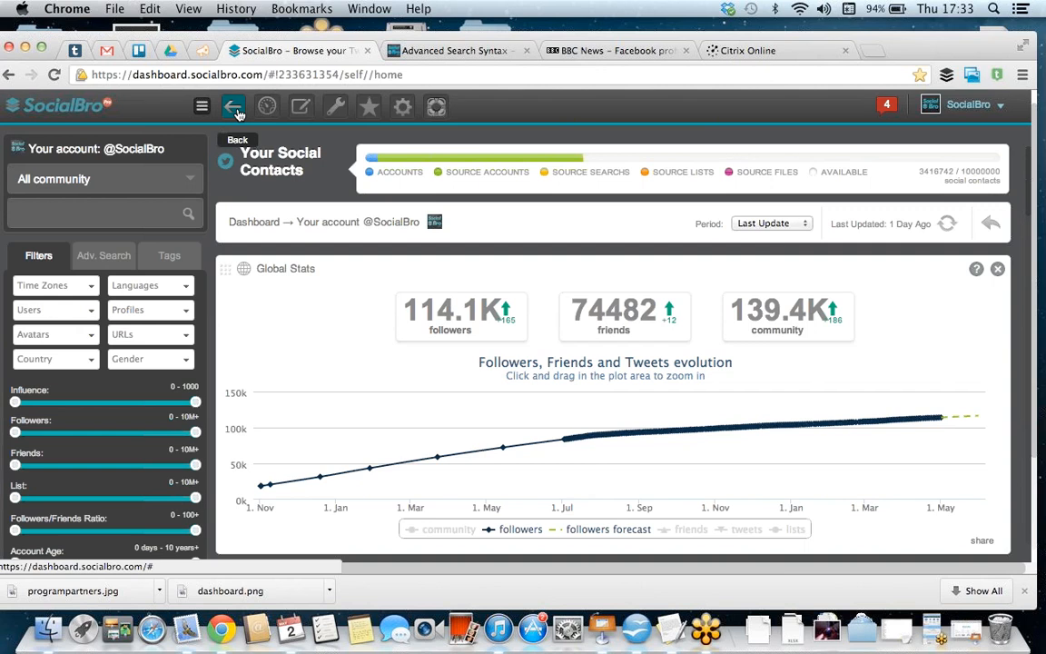
# Step: Open the tweet editor, and view the available tools and the saved favourite searches
pyautogui.click(302, 107)
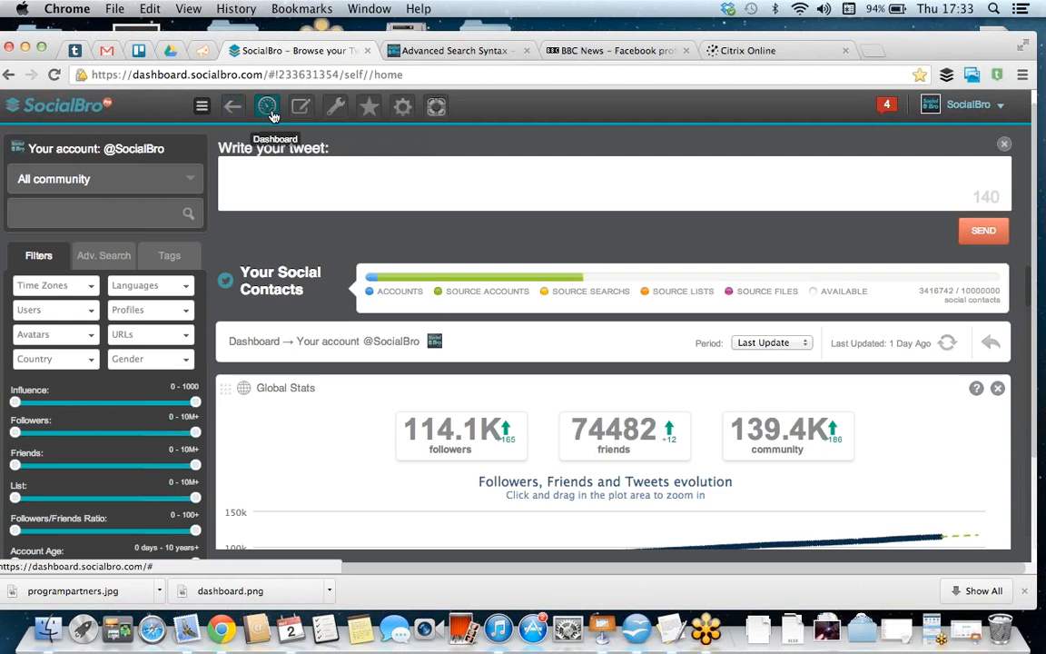
pyautogui.click(336, 110)
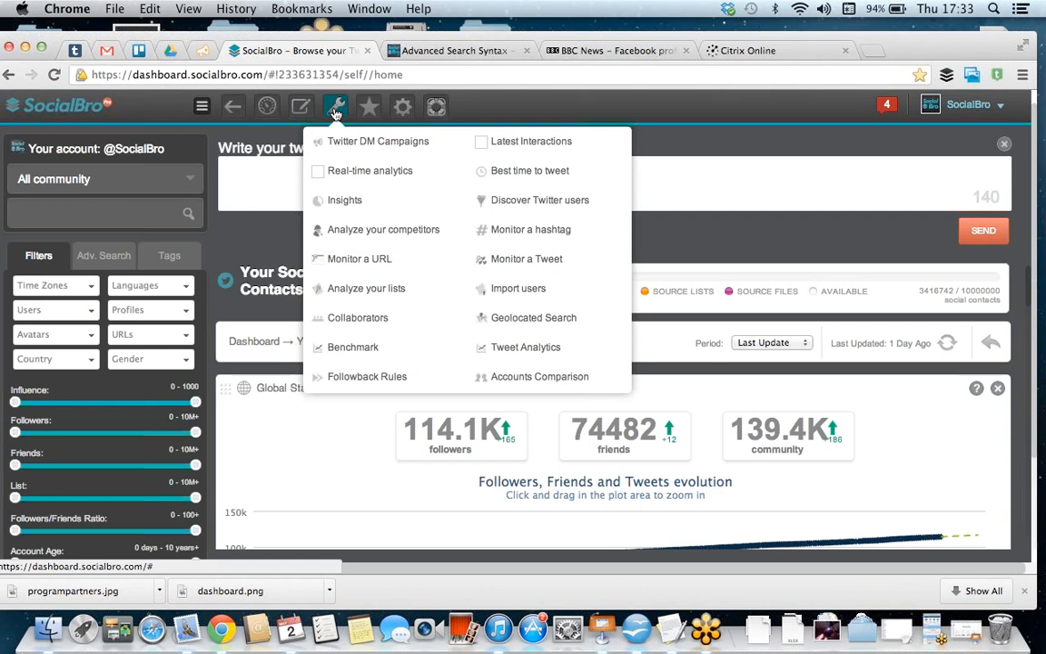
pyautogui.click(370, 109)
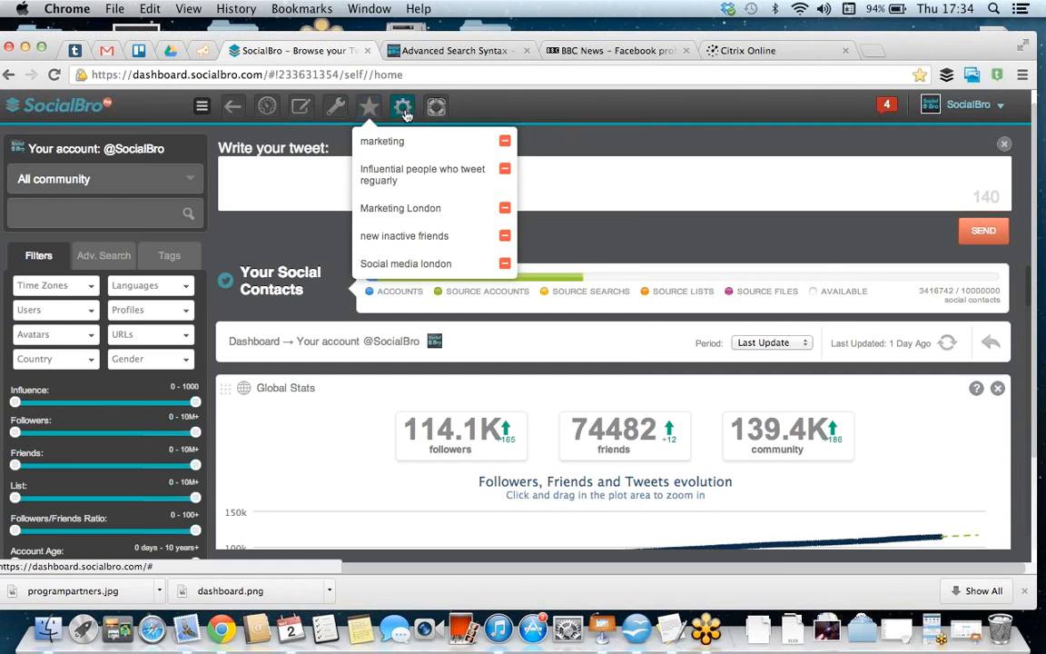
# Step: Open the settings and review the general options, including the default view and language choices
pyautogui.click(404, 109)
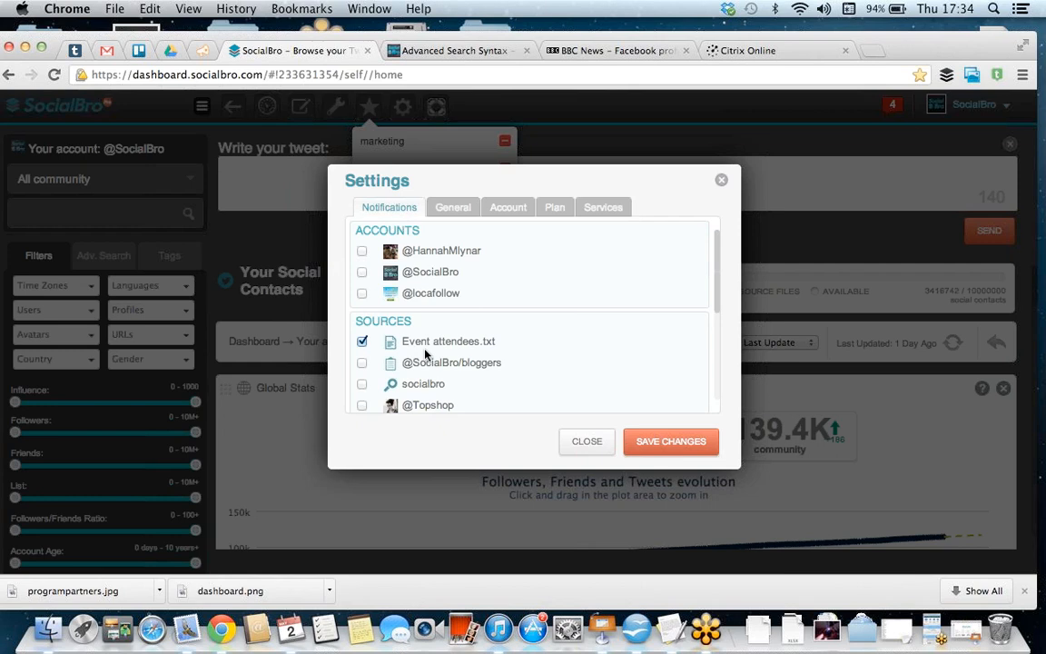
pyautogui.click(467, 210)
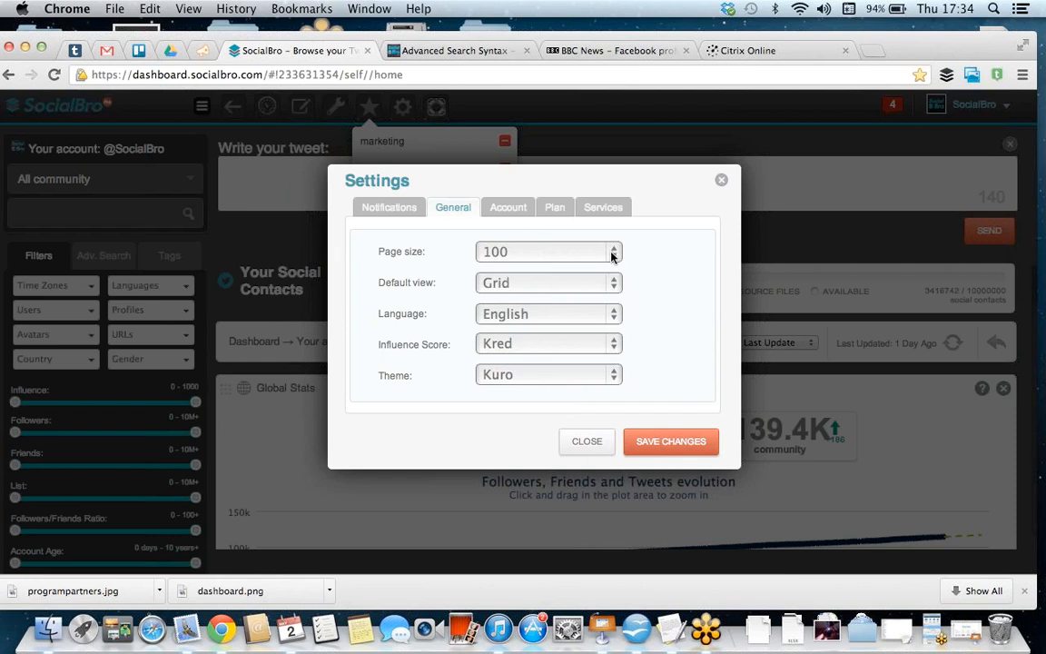
pyautogui.click(616, 284)
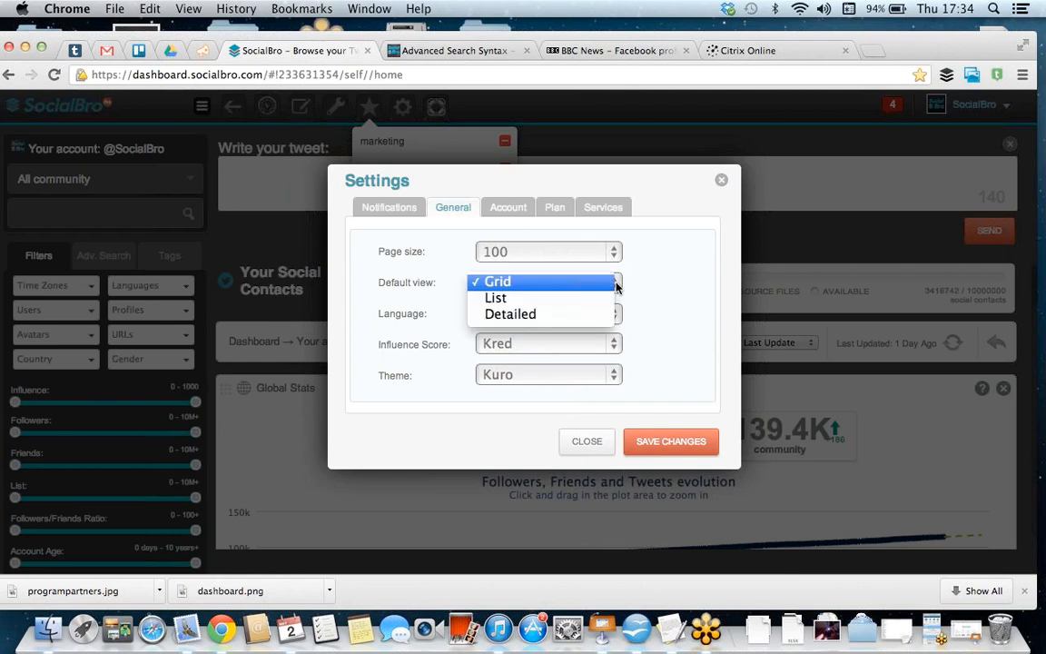
pyautogui.click(644, 287)
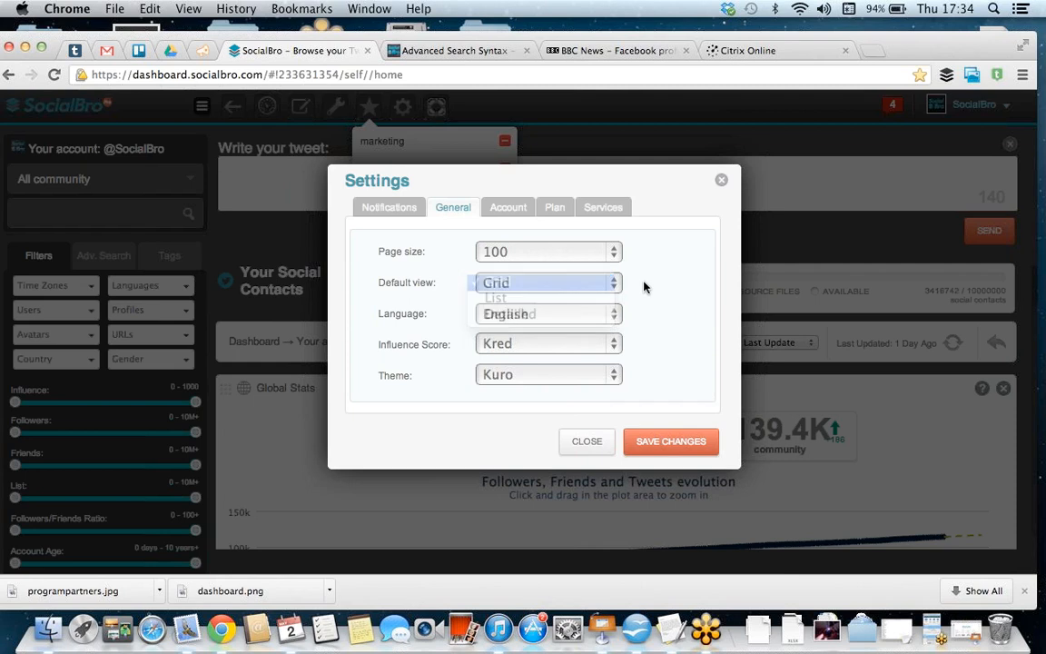
pyautogui.click(612, 313)
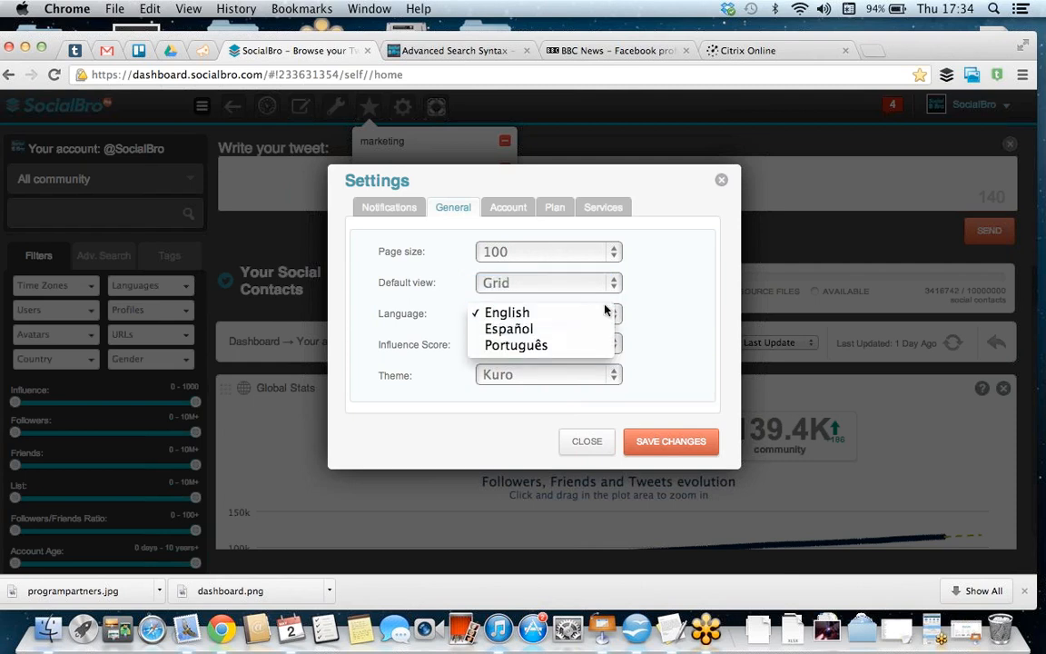
pyautogui.click(658, 332)
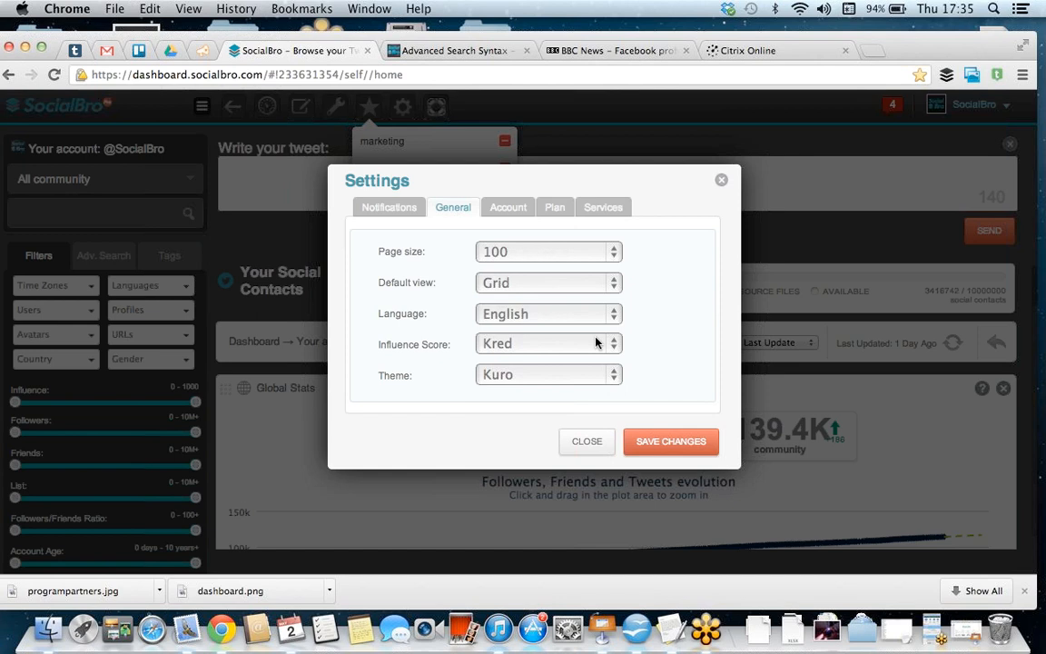
# Step: Review the account and plan settings, and close the settings without saving
pyautogui.click(508, 210)
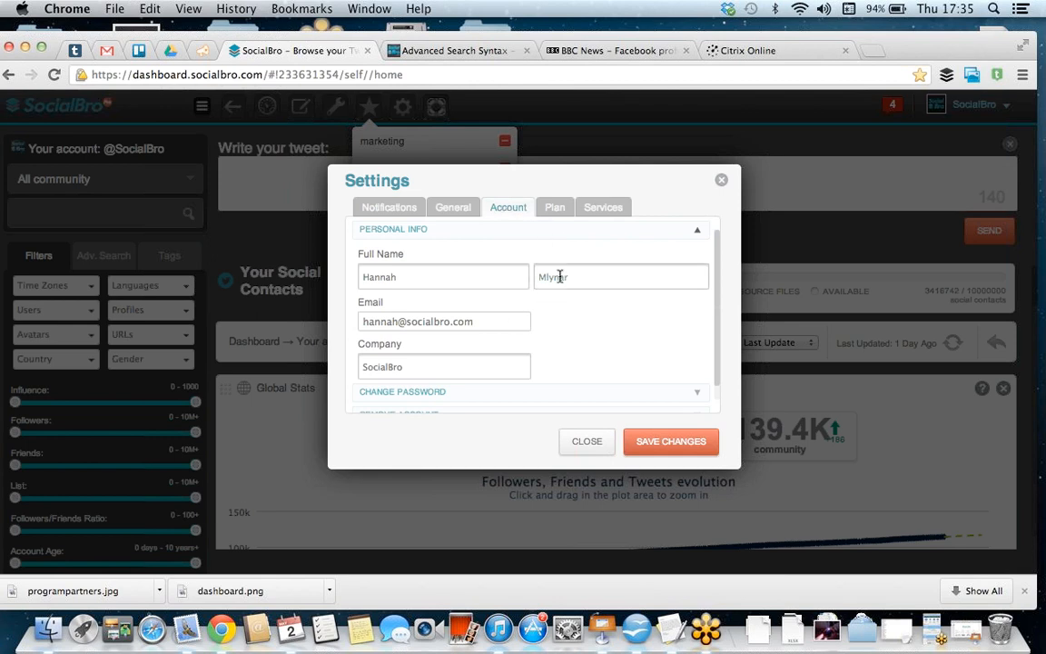
pyautogui.click(556, 209)
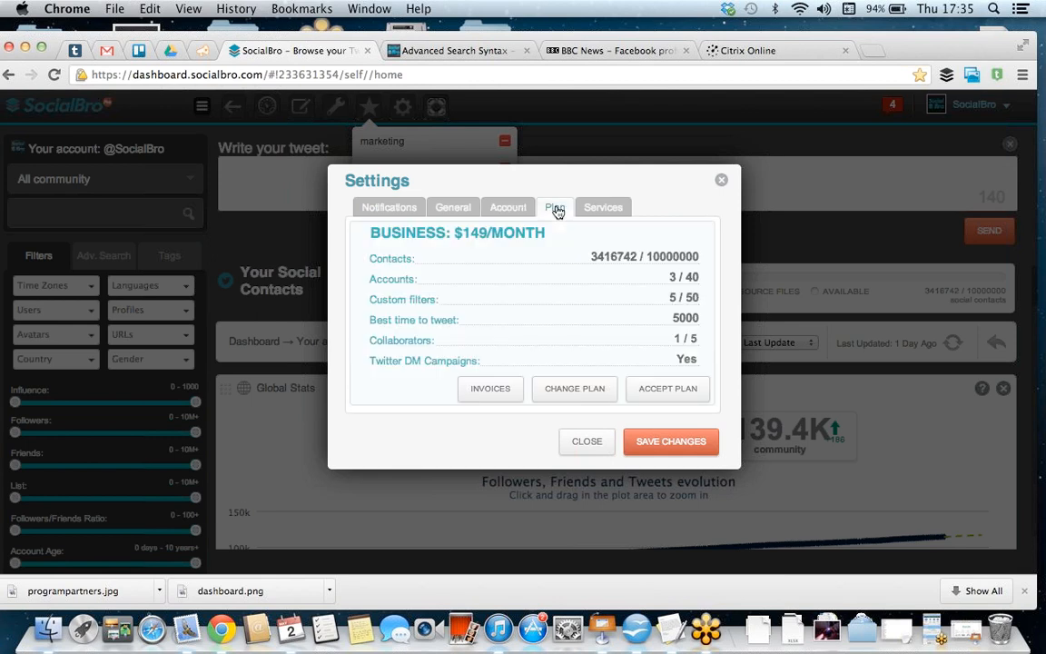
pyautogui.click(722, 182)
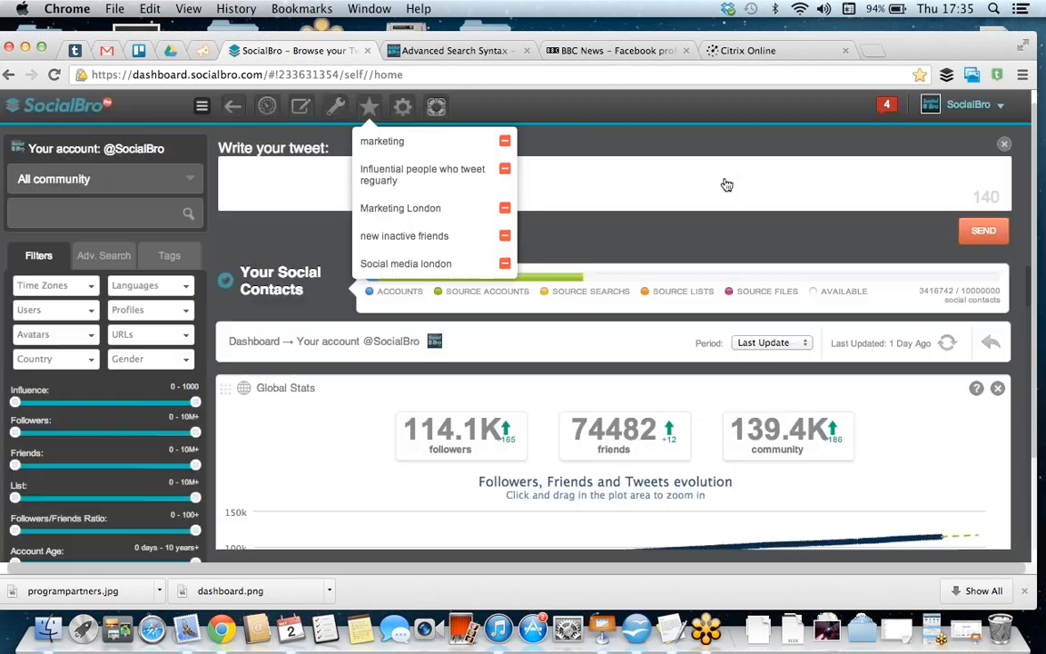
# Step: View the list of help and support resources
pyautogui.click(434, 116)
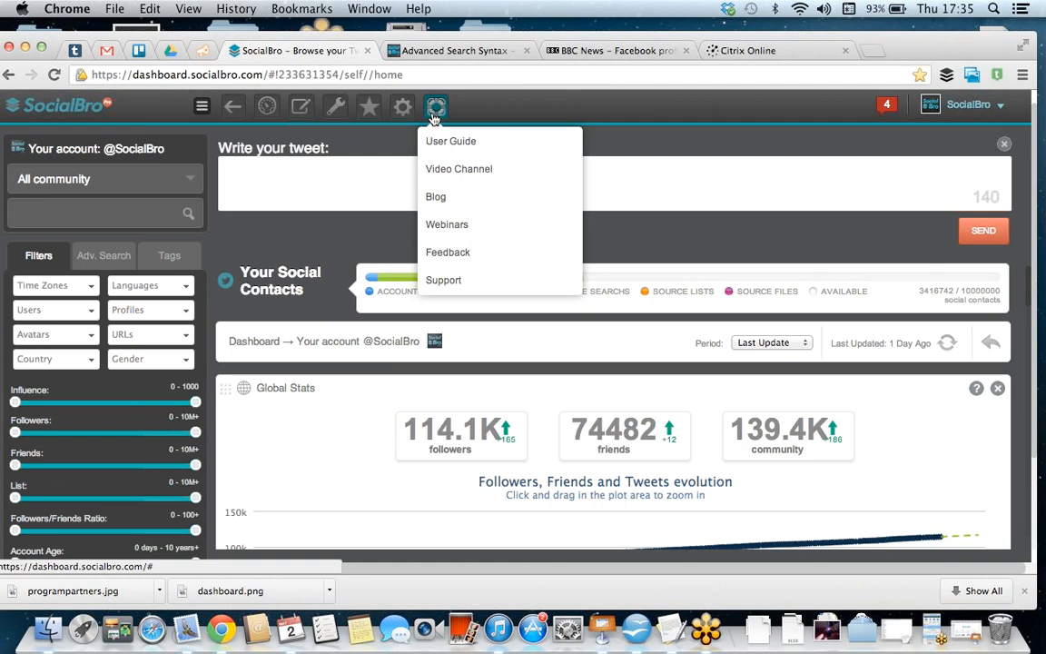
pyautogui.click(434, 118)
pyautogui.scroll(-1, 161, 289)
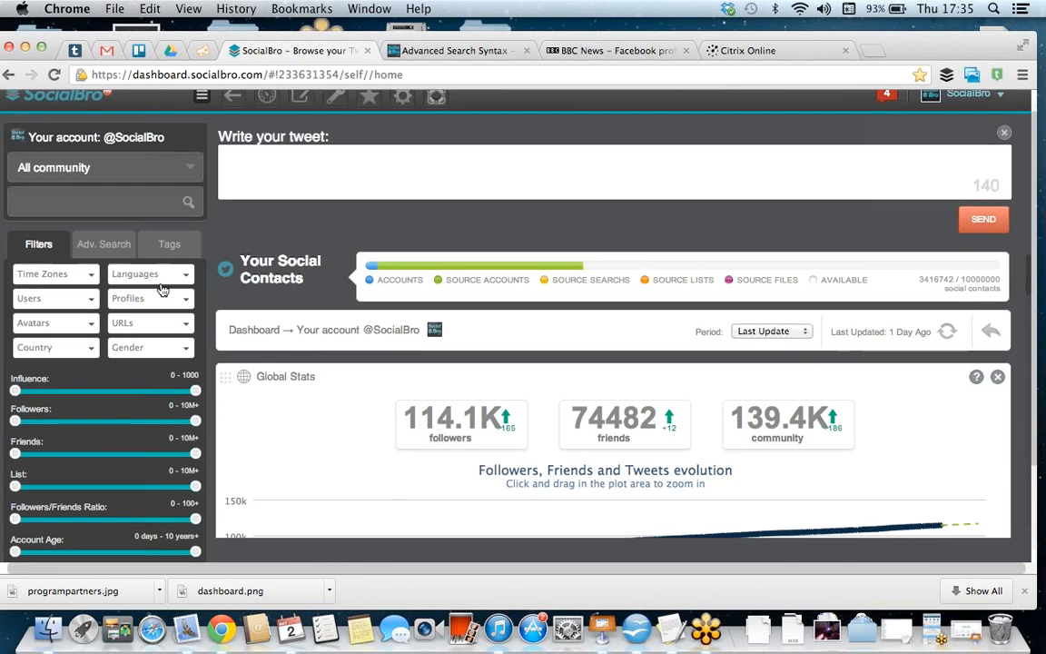
pyautogui.scroll(-2, 161, 289)
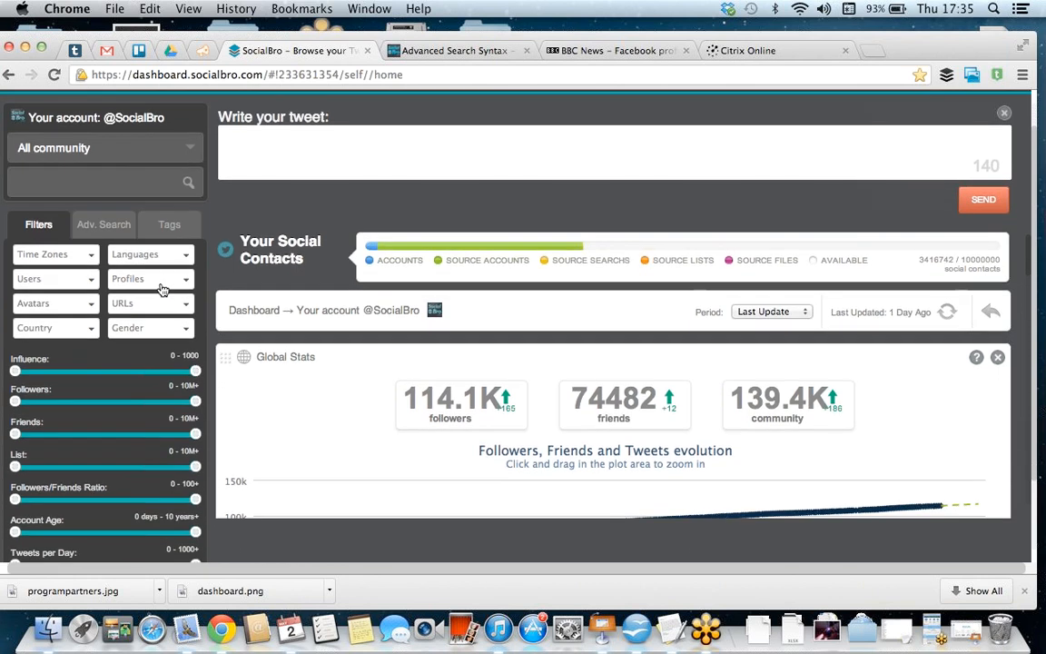
pyautogui.click(194, 149)
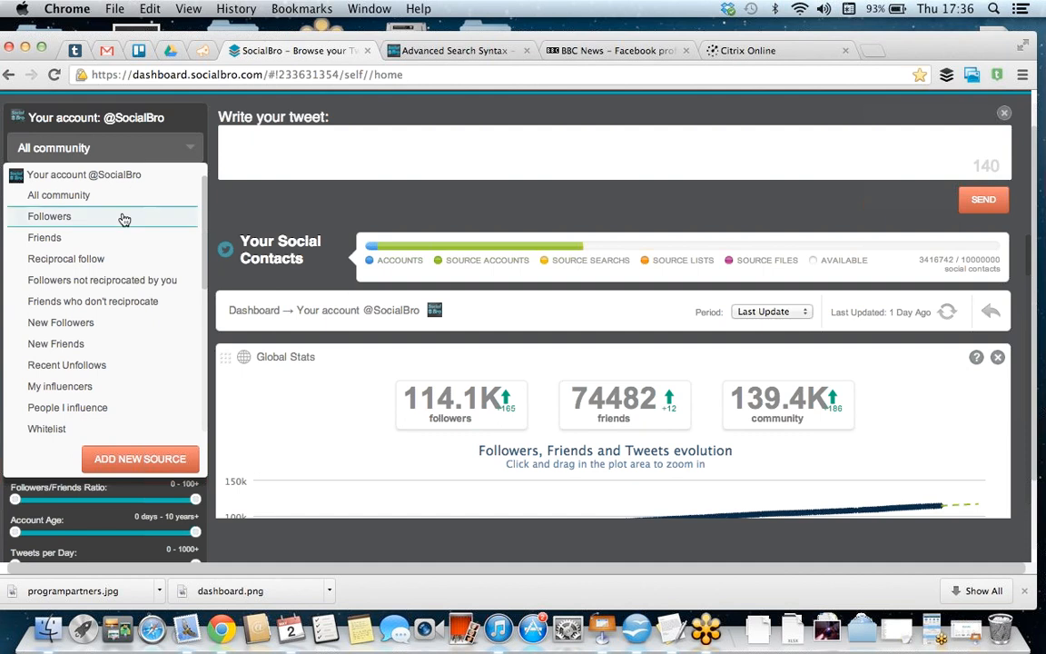
pyautogui.scroll(-5, 106, 304)
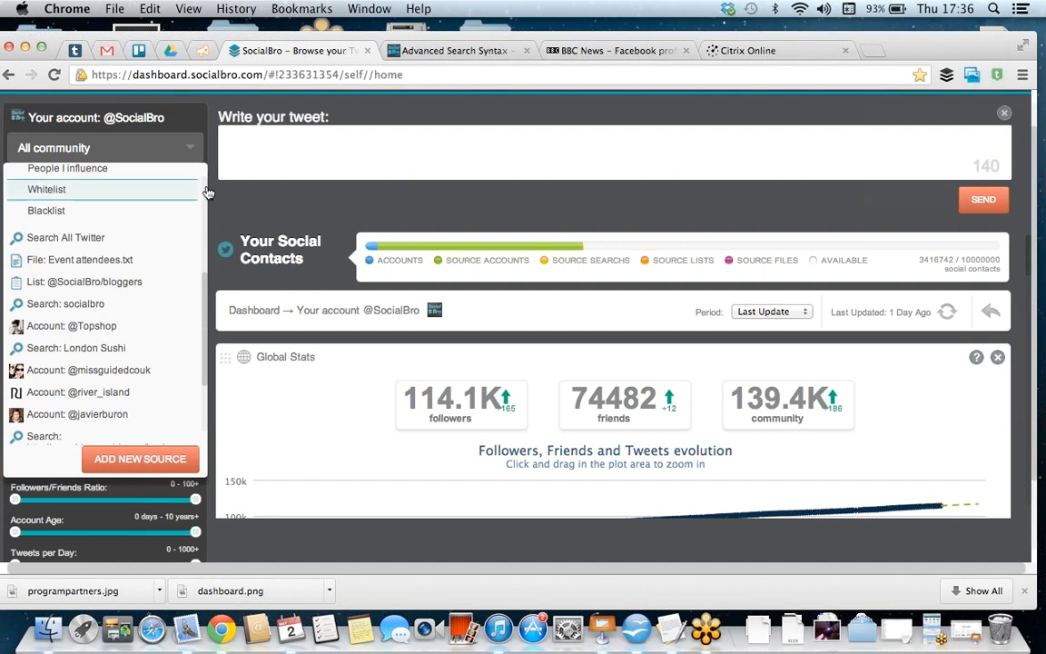
pyautogui.click(193, 149)
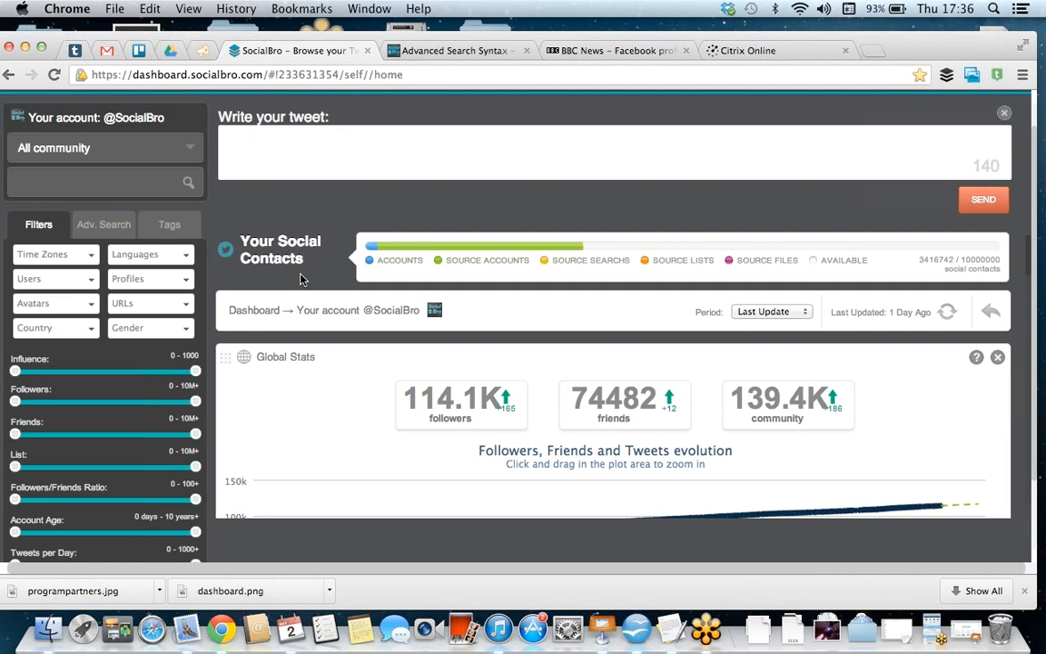
# Step: Close the tweet editor and examine the social contacts usage bar and the Global Stats chart
pyautogui.click(1004, 114)
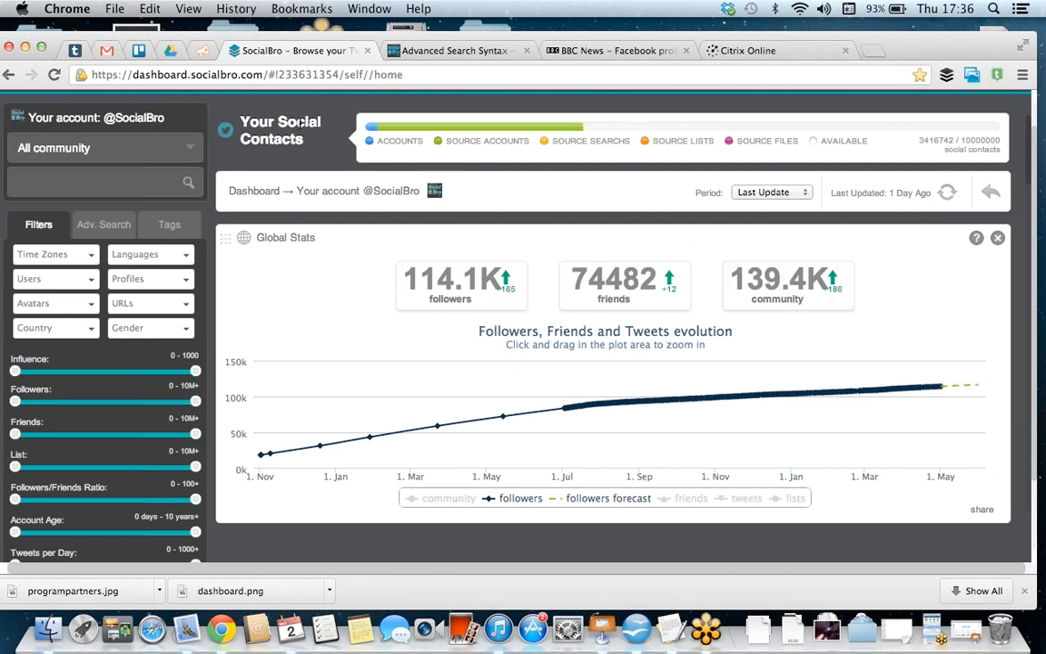
pyautogui.moveTo(413, 123)
pyautogui.moveTo(475, 133)
pyautogui.scroll(-1, 315, 432)
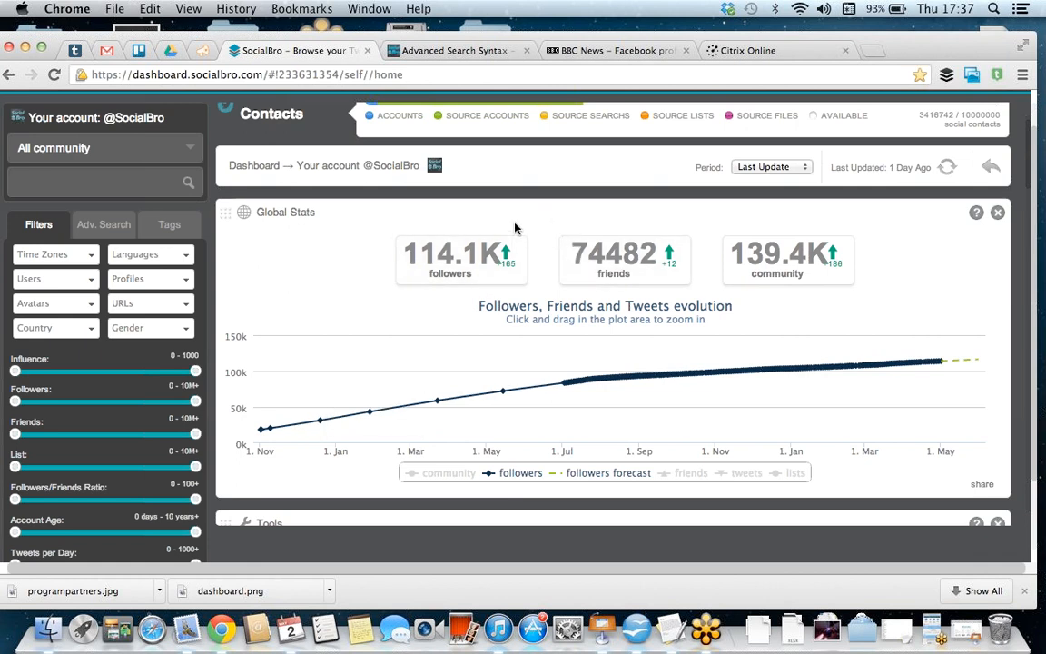
pyautogui.scroll(-1, 514, 227)
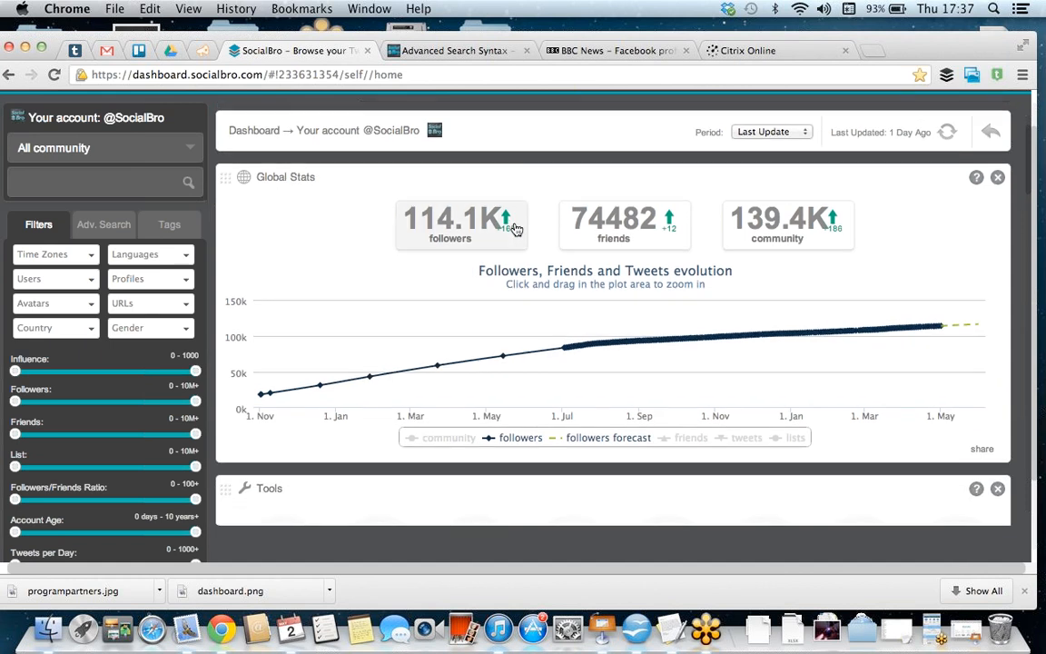
pyautogui.scroll(-1, 482, 236)
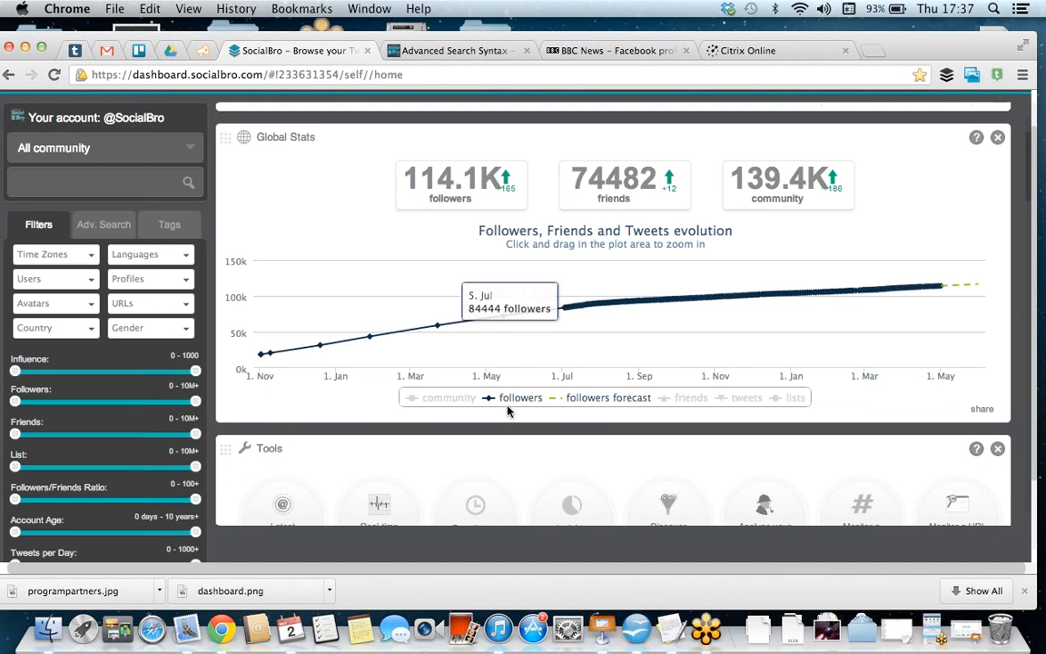
# Step: Toggle the friends series in the evolution chart, and zoom into about August to early November before resetting the zoom
pyautogui.click(690, 400)
pyautogui.click(684, 401)
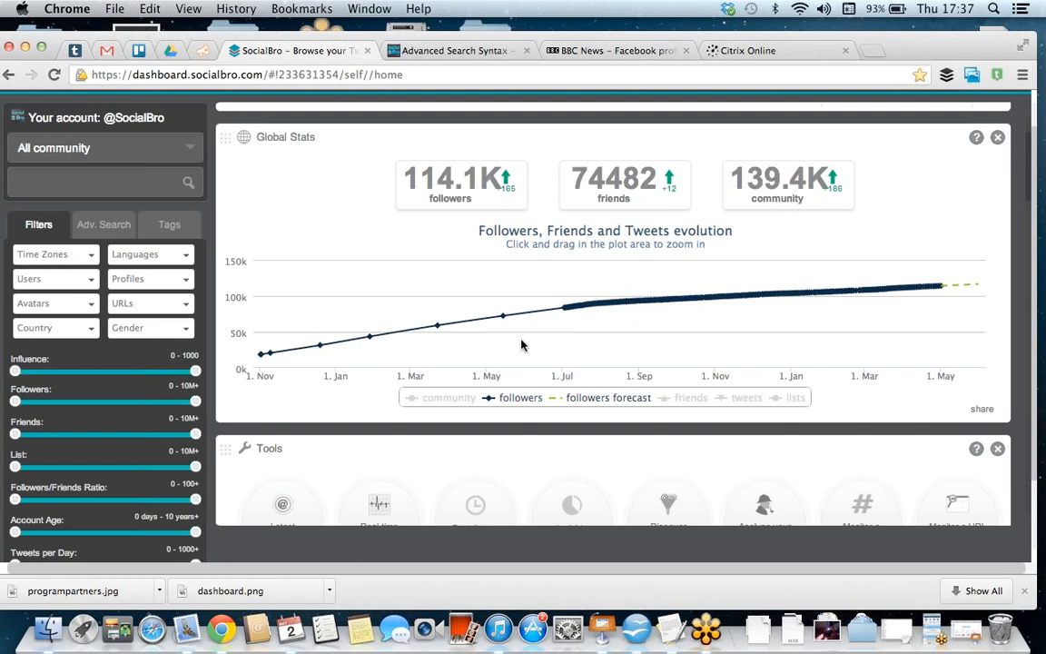
pyautogui.moveTo(602, 314); pyautogui.dragTo(723, 323)
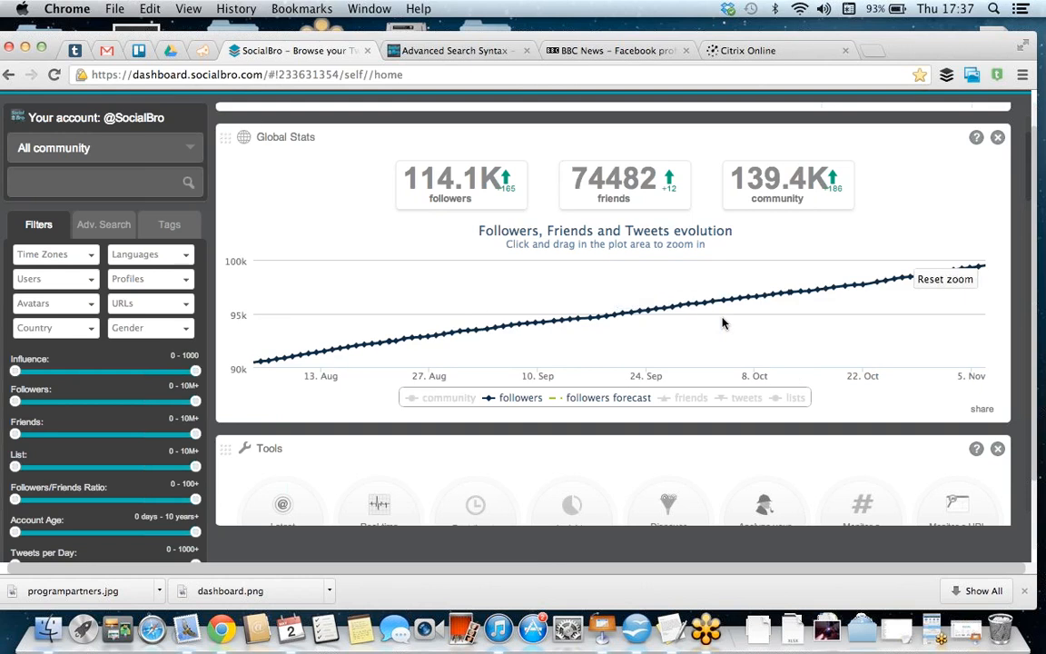
pyautogui.click(963, 281)
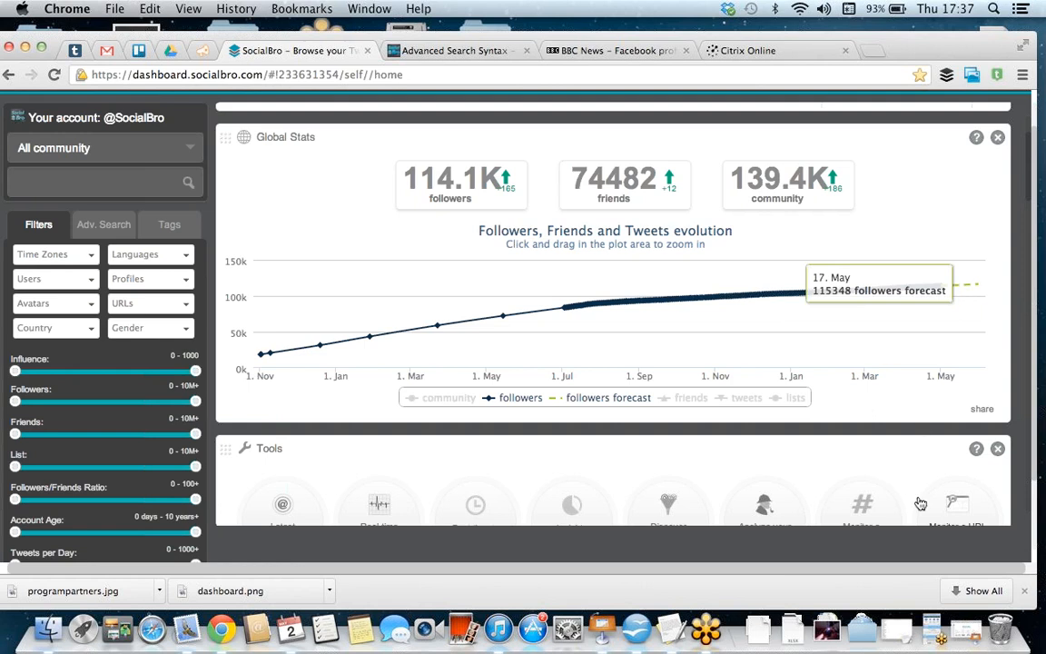
# Step: Examine the dashboard's Tools section and its follower, influencer, unfollow, Kred and PeerIndex widgets, including the My influencers help text
pyautogui.scroll(-3, 882, 455)
pyautogui.scroll(-6, 884, 457)
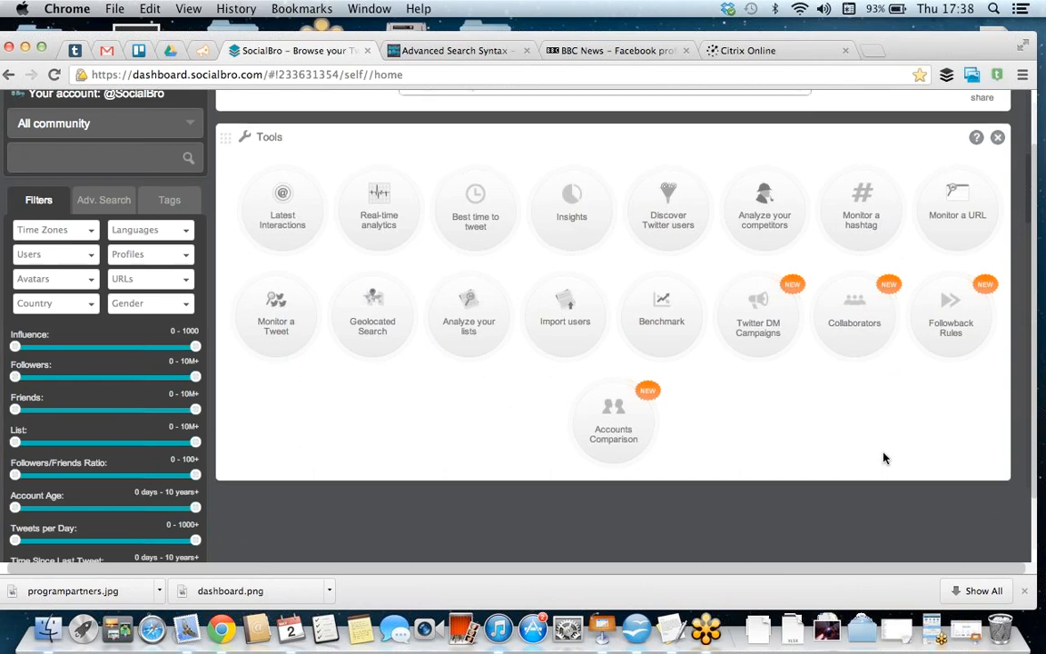
pyautogui.scroll(-10, 884, 457)
pyautogui.scroll(-1, 883, 458)
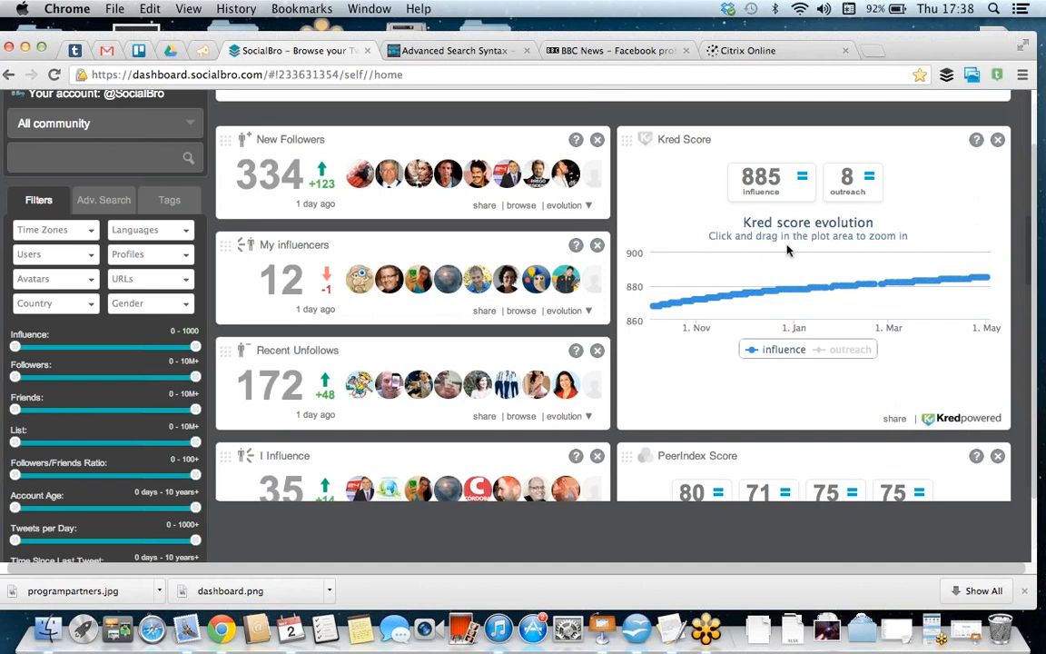
pyautogui.moveTo(577, 139)
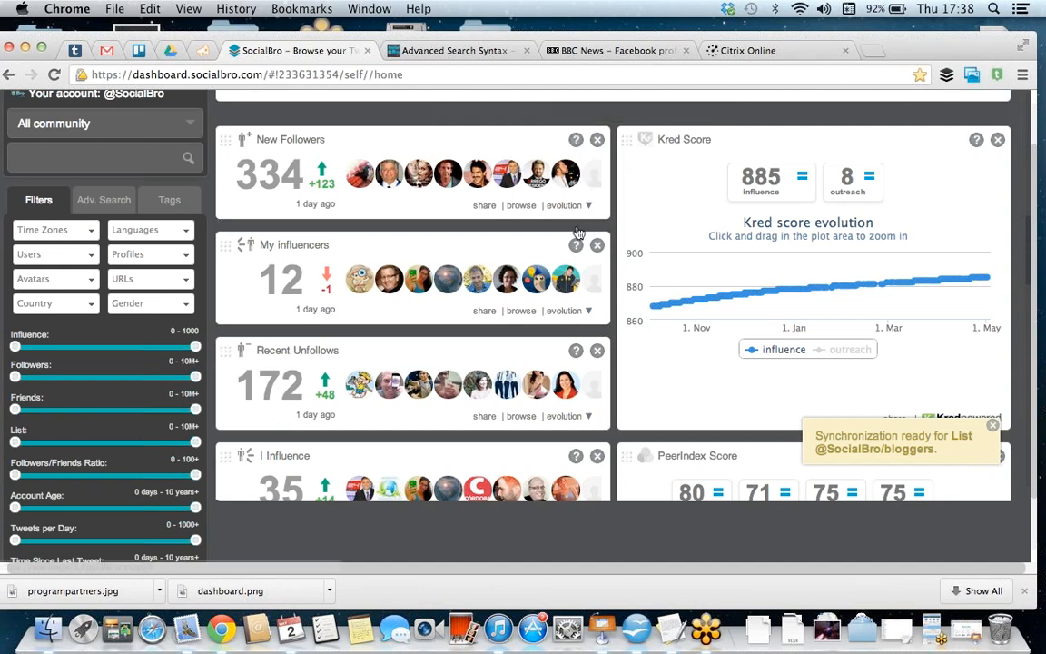
pyautogui.moveTo(576, 245)
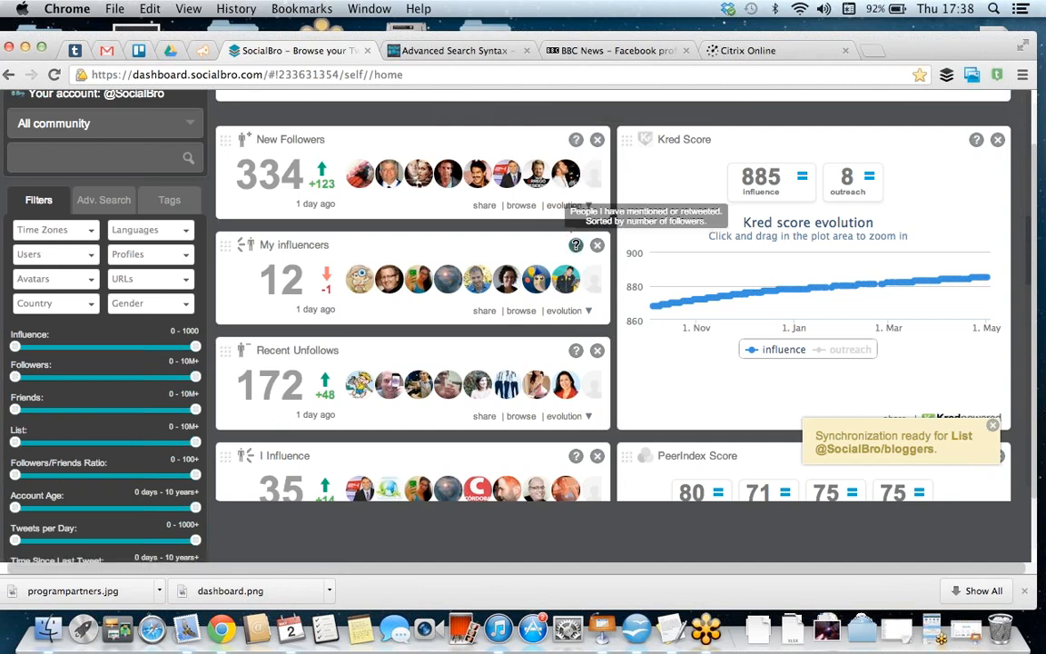
pyautogui.scroll(-2, 524, 324)
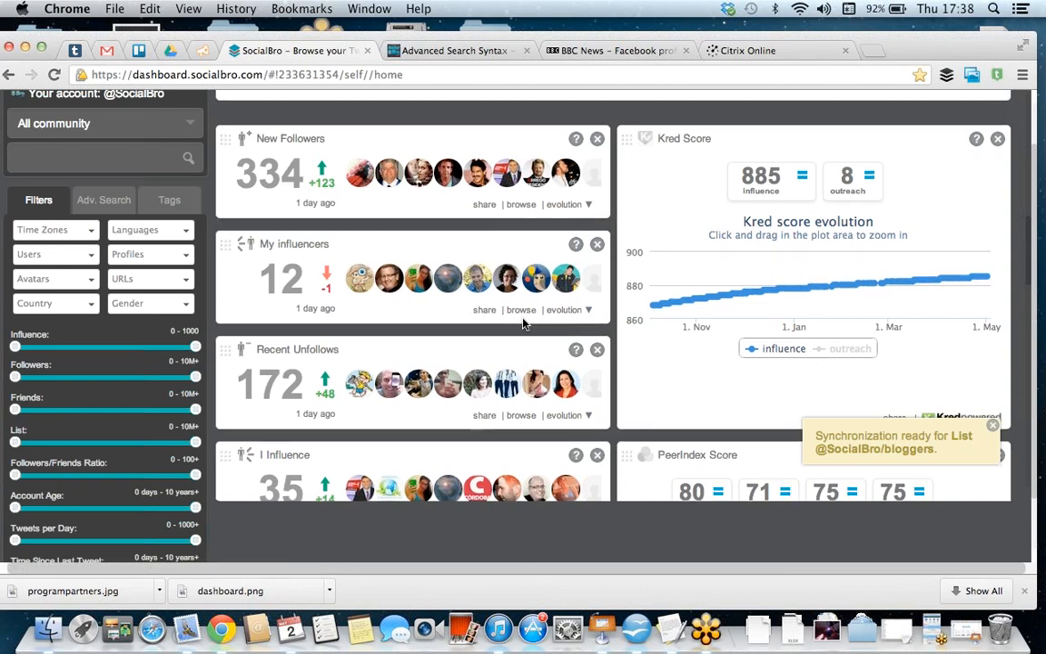
pyautogui.scroll(2, 524, 324)
pyautogui.scroll(-6, 524, 324)
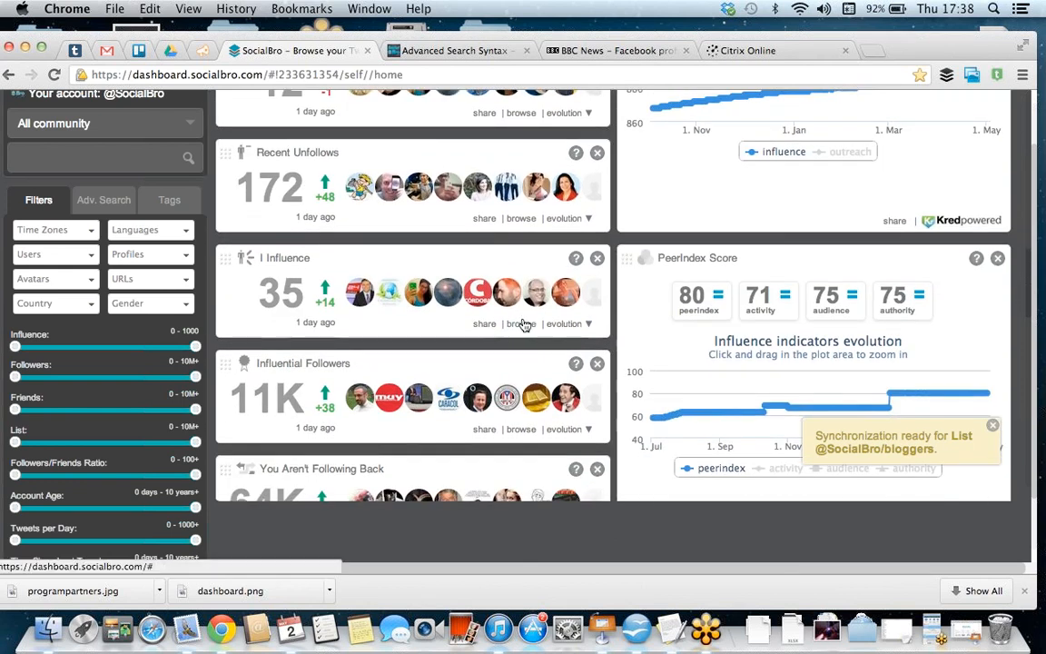
pyautogui.scroll(-2, 524, 324)
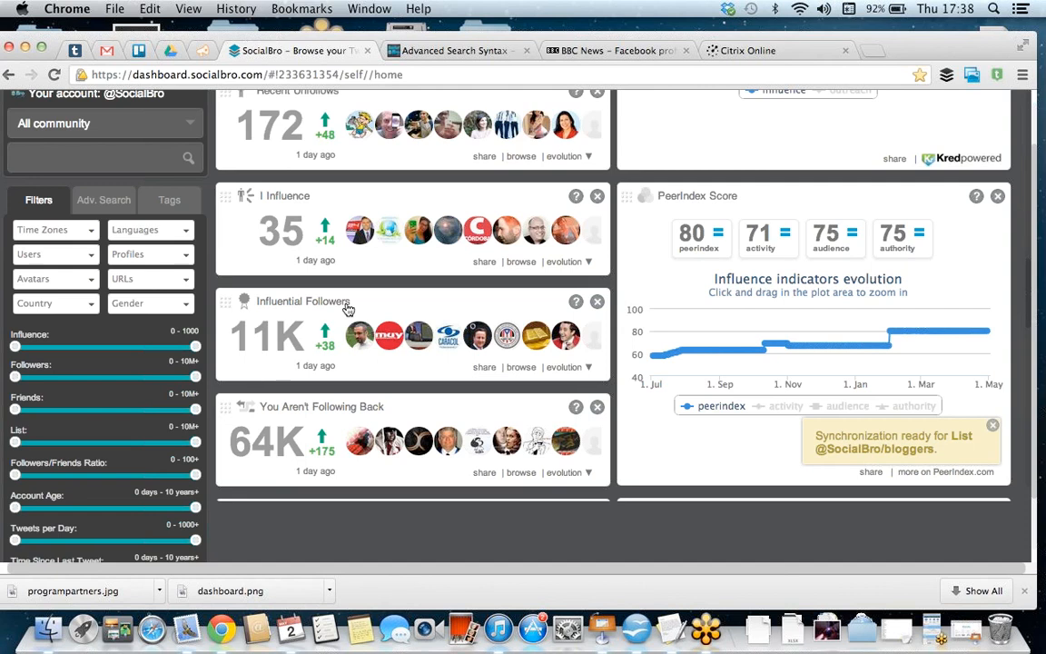
# Step: Expand the evolution chart of the Influential Followers widget and examine its minimum, maximum and average figures
pyautogui.click(563, 367)
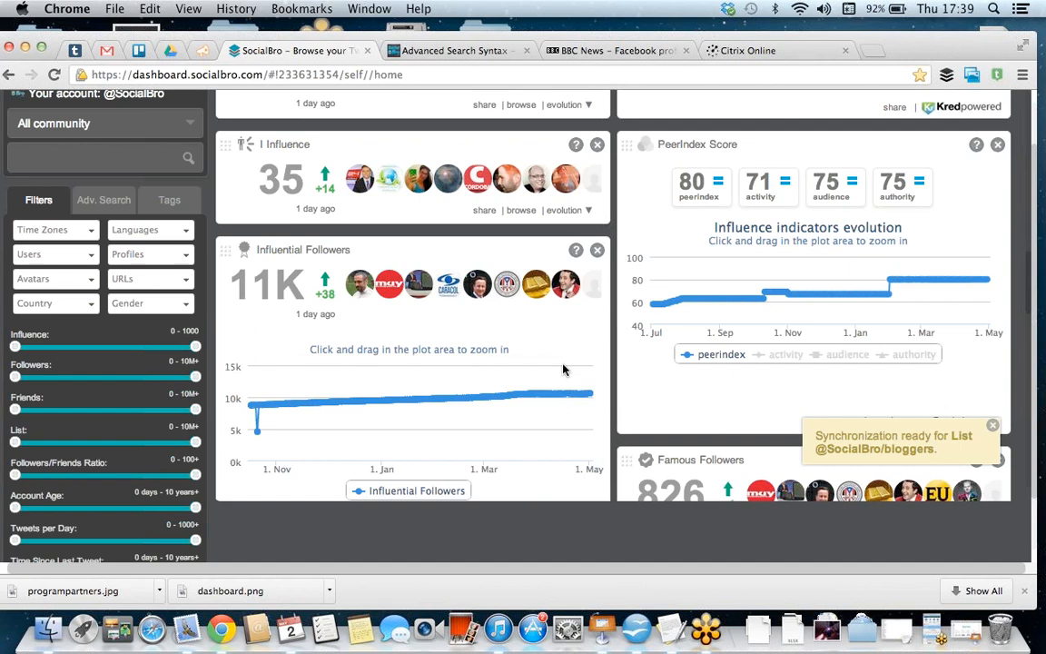
pyautogui.scroll(-5, 563, 369)
pyautogui.scroll(-3, 563, 368)
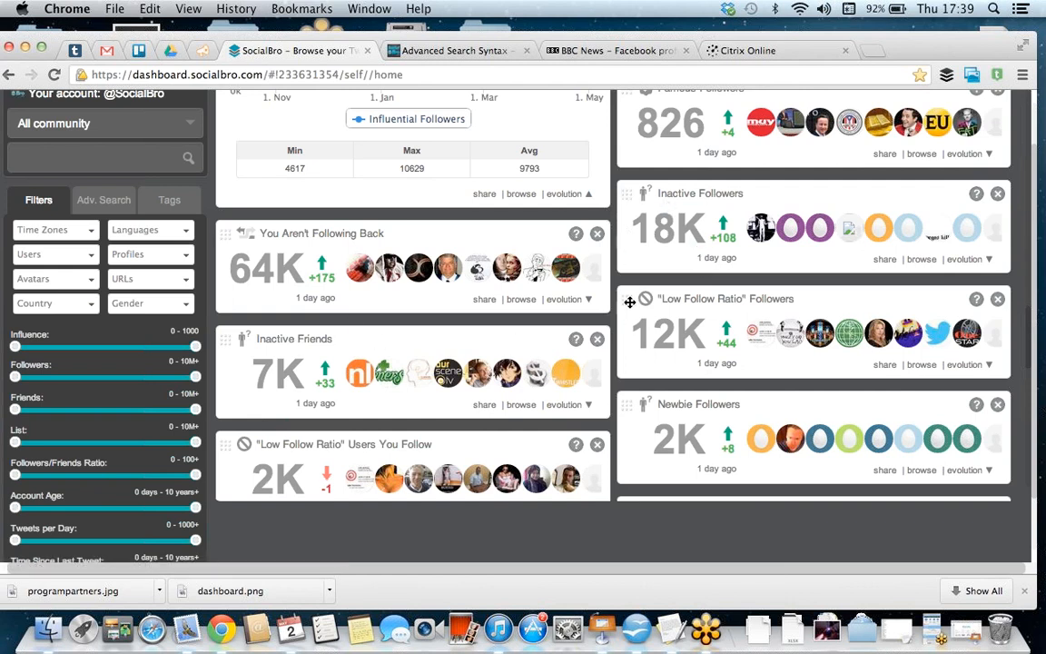
# Step: Move the "Low Follow Ratio" Followers widget above Inactive Followers, and the Recent Unfollows widget above My influencers
pyautogui.moveTo(630, 302); pyautogui.dragTo(629, 175)
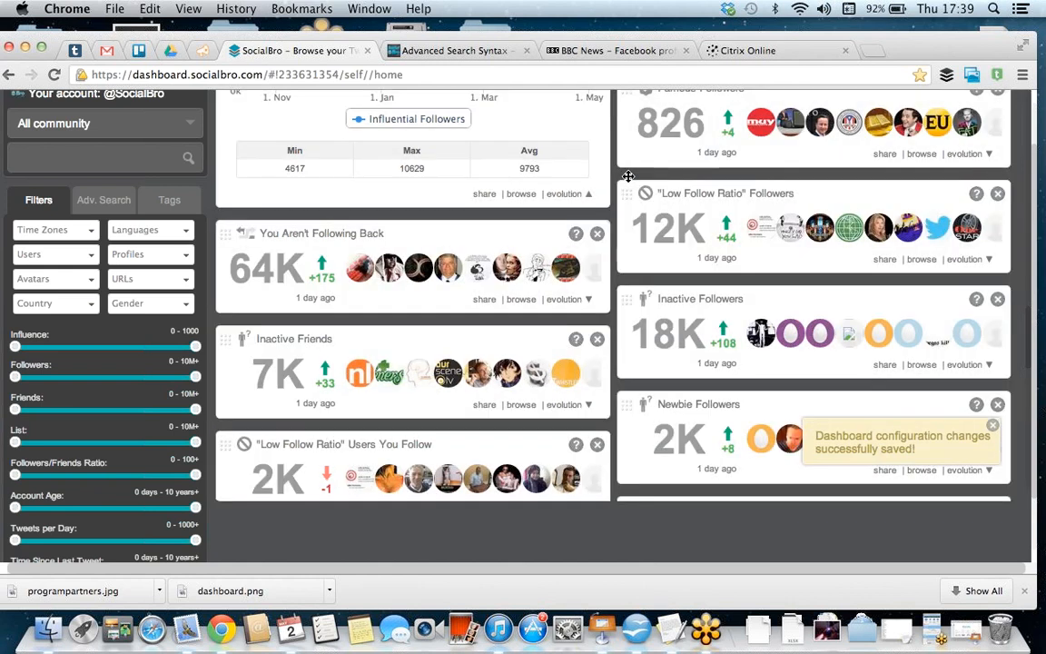
pyautogui.scroll(5, 627, 178)
pyautogui.scroll(5, 628, 179)
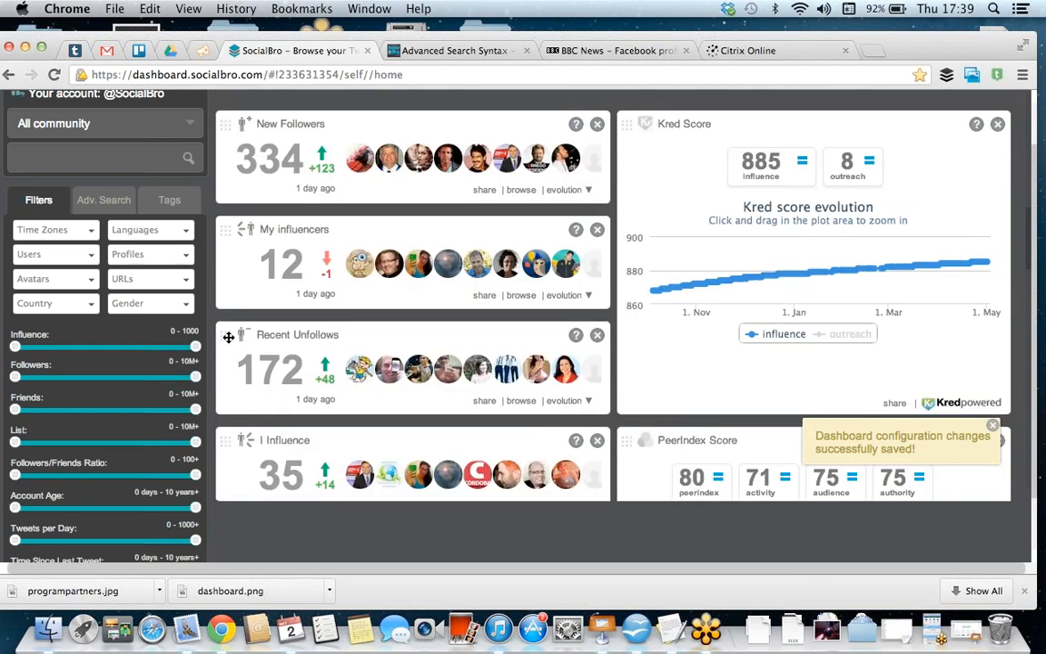
pyautogui.moveTo(226, 336); pyautogui.dragTo(226, 217)
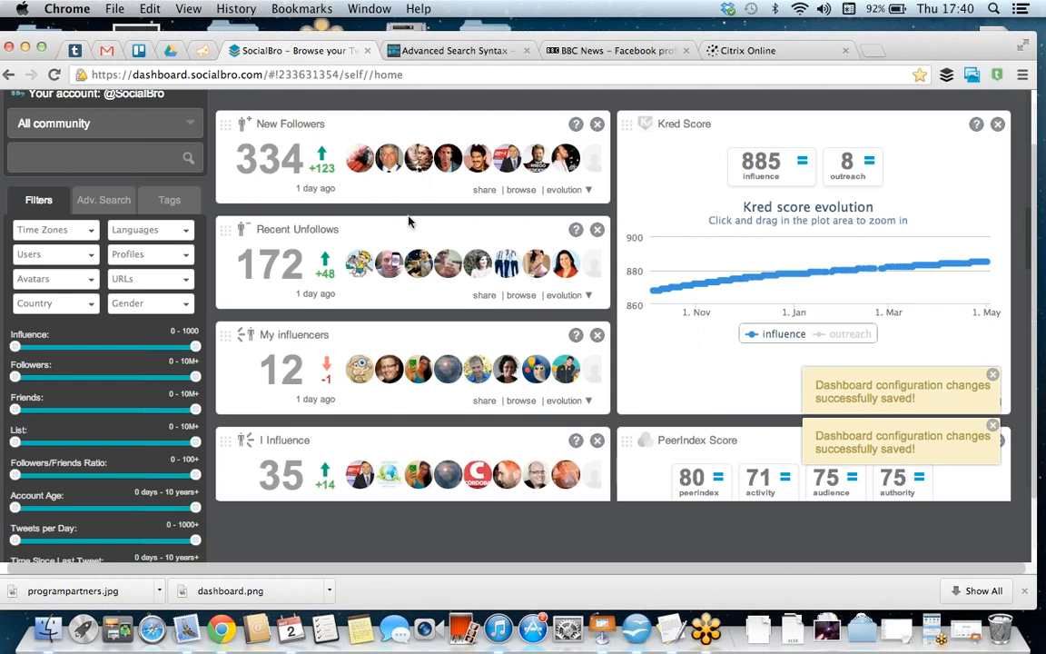
# Step: Examine the last update information and the synchronization request option in the dashboard header, and return to the follower widgets
pyautogui.scroll(2, 417, 207)
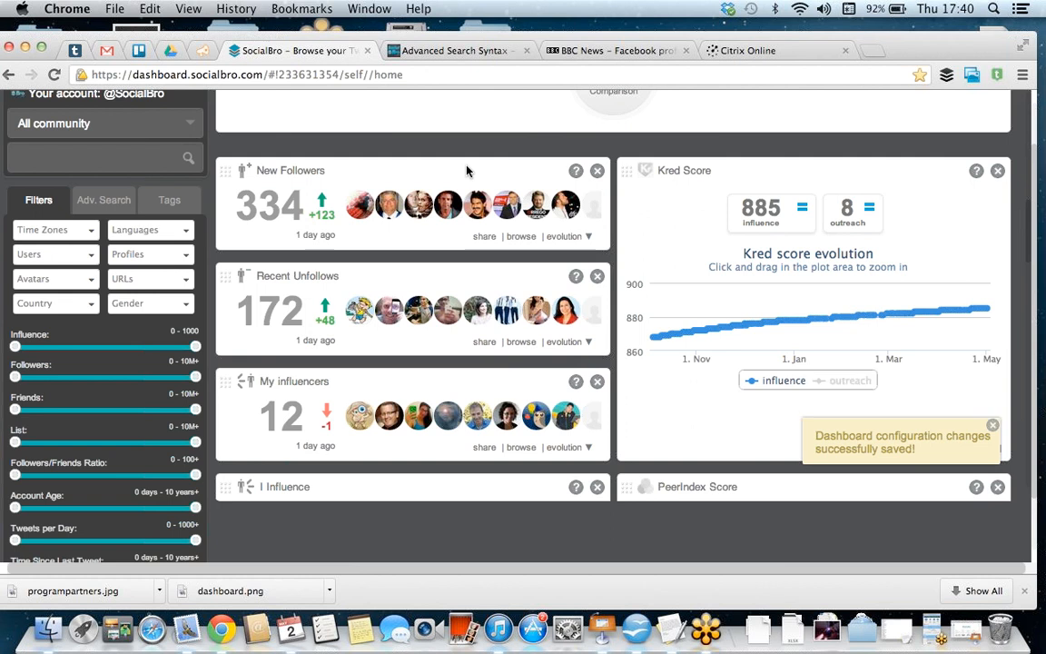
pyautogui.scroll(10, 467, 170)
pyautogui.moveTo(926, 231)
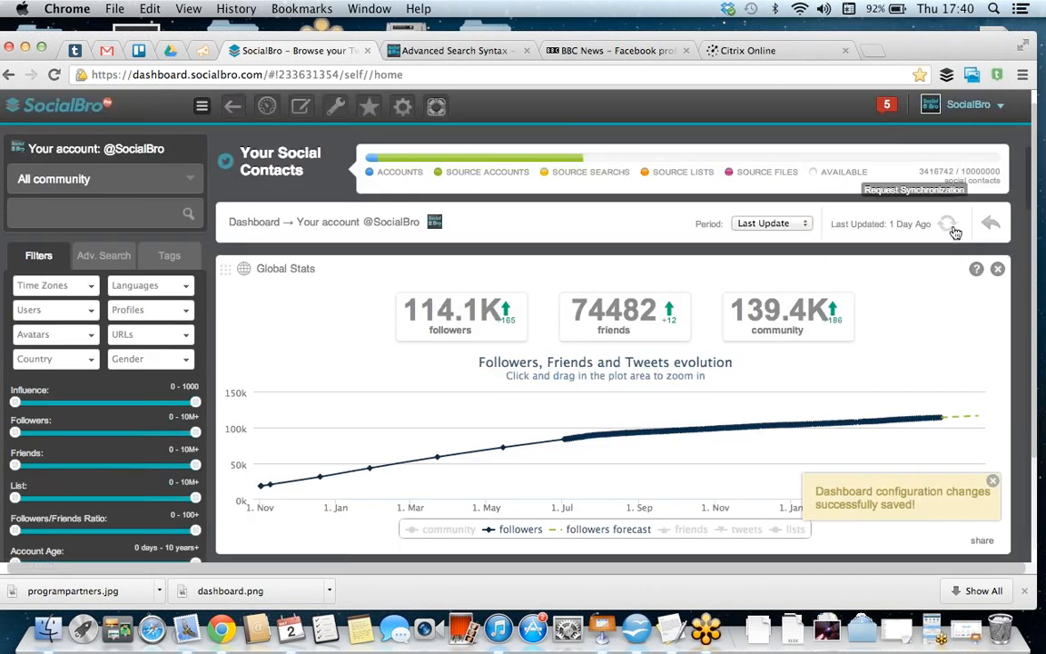
pyautogui.scroll(-10, 854, 378)
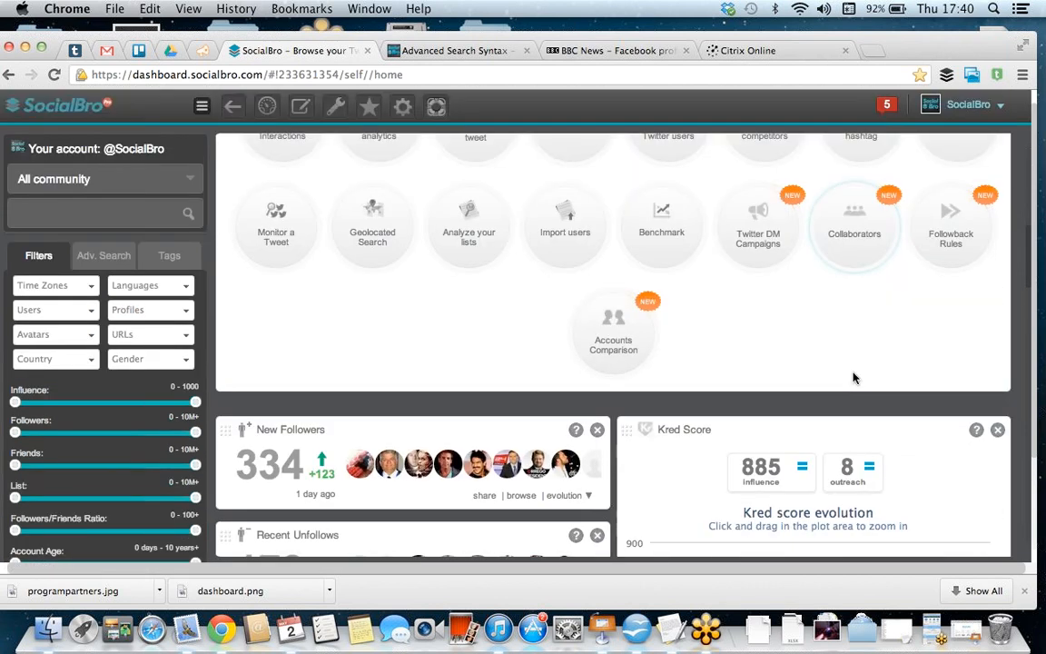
pyautogui.scroll(3, 854, 378)
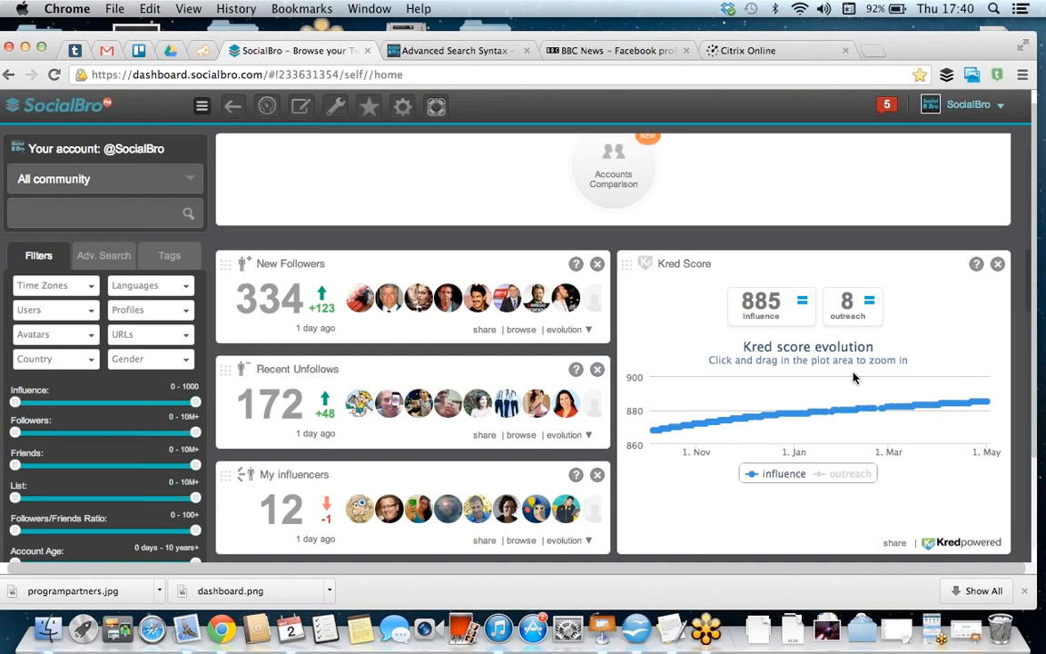
# Step: Browse the new followers and limit the list to the period 04/24/2013 - 05/02/2013
pyautogui.click(311, 264)
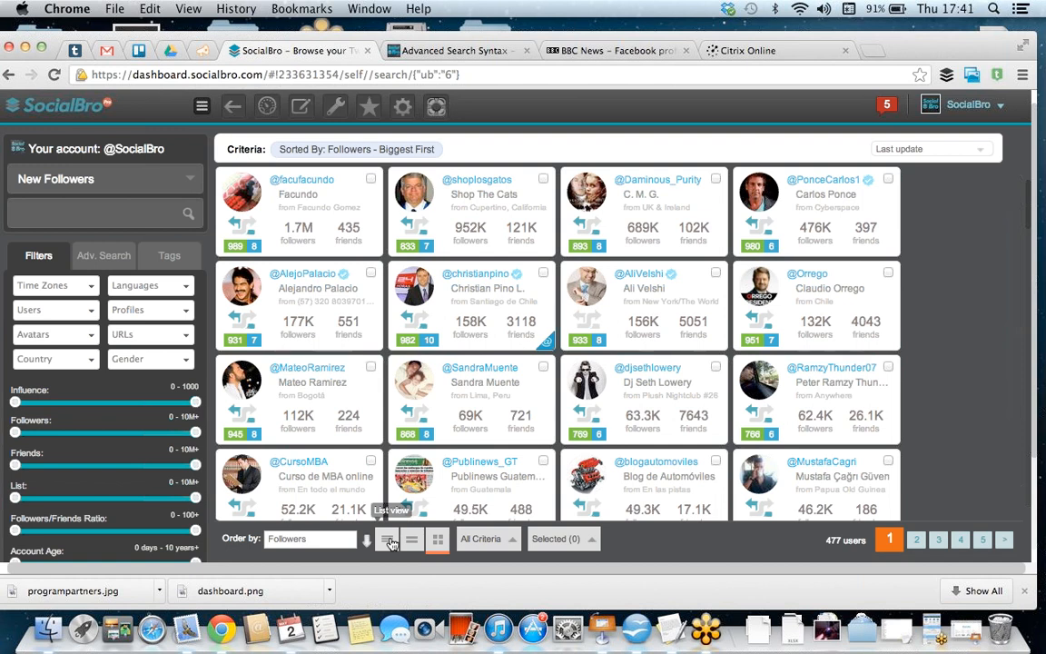
pyautogui.click(337, 543)
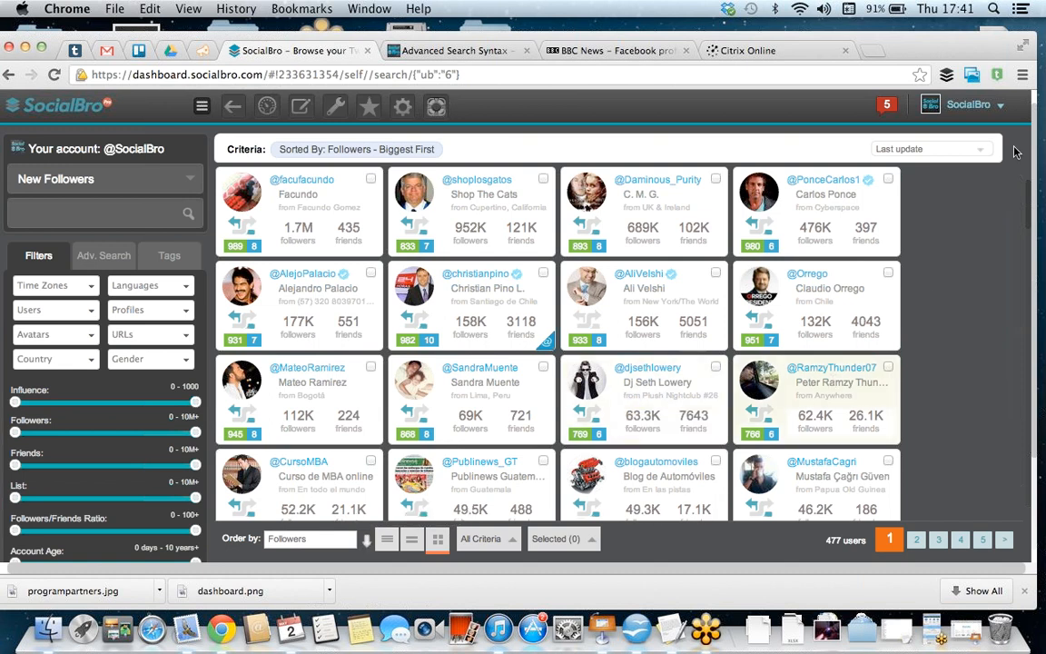
pyautogui.click(984, 153)
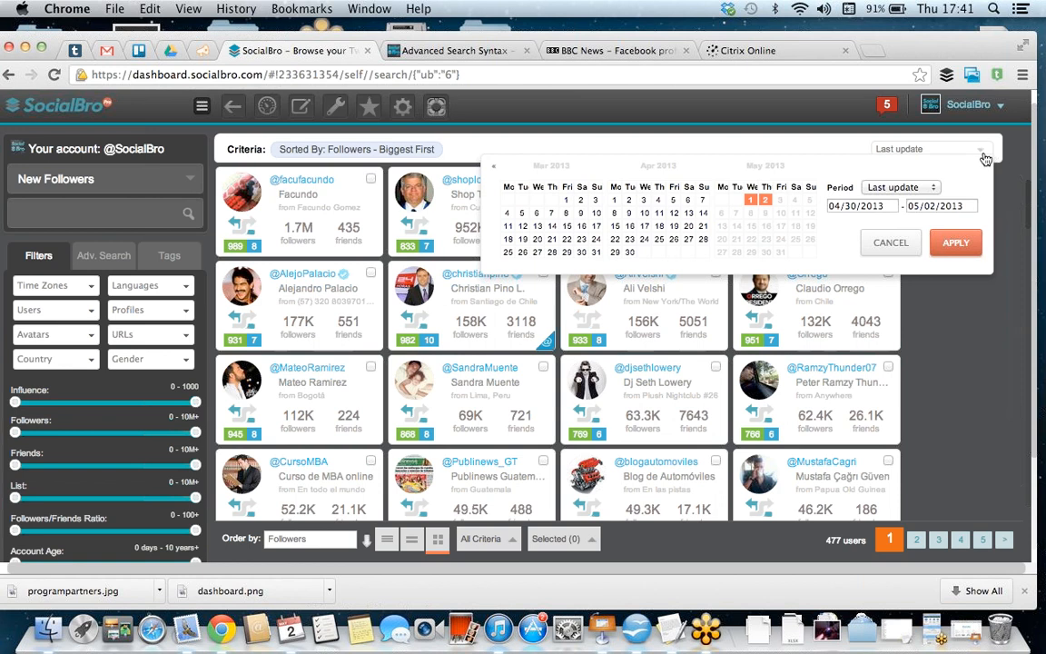
pyautogui.click(644, 240)
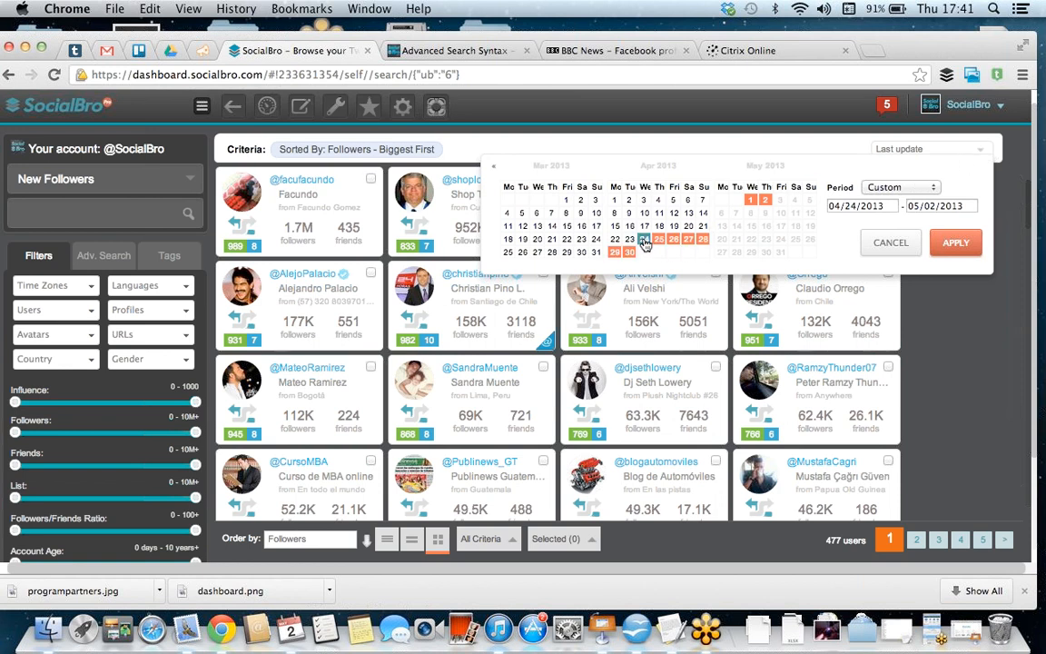
pyautogui.click(961, 243)
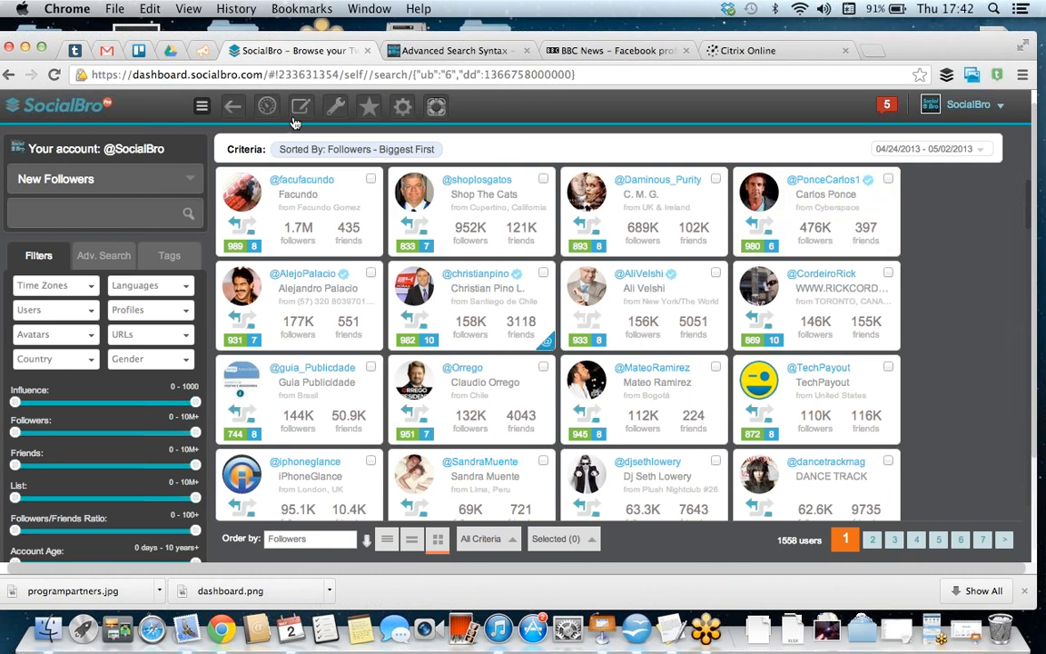
# Step: Return to the dashboard and browse the users in the I Influence widget
pyautogui.click(265, 108)
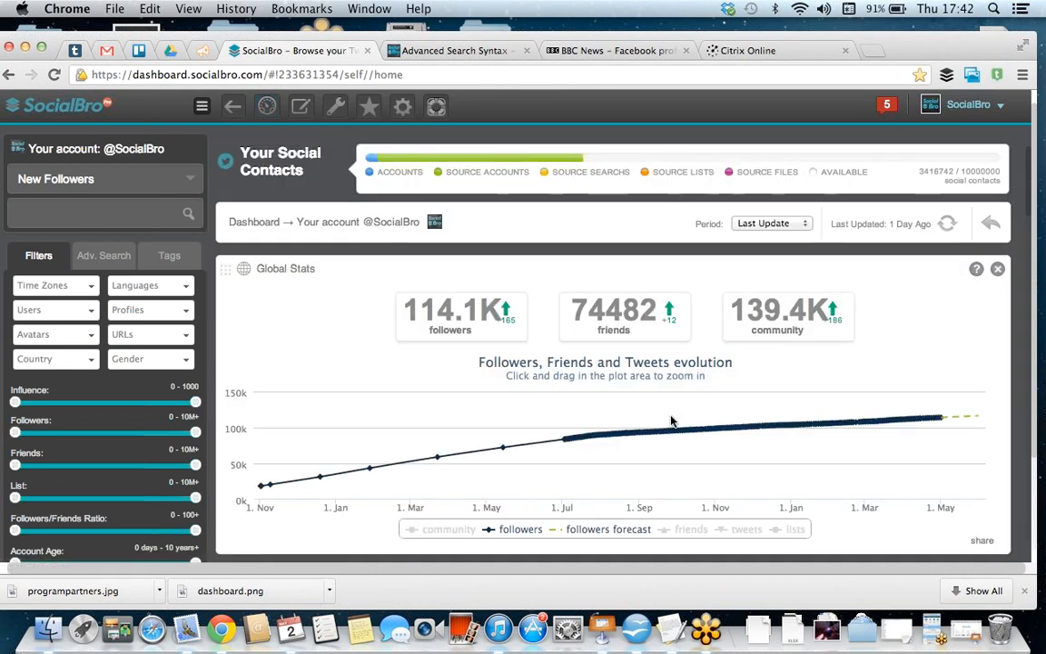
pyautogui.scroll(-5, 672, 419)
pyautogui.scroll(-10, 672, 420)
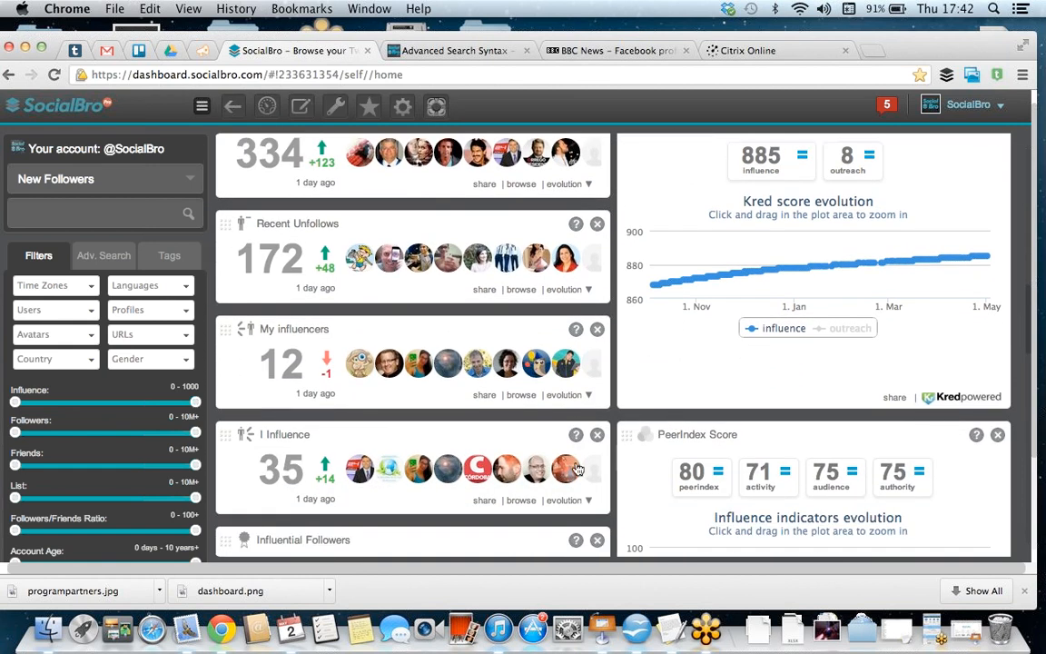
pyautogui.scroll(-3, 426, 361)
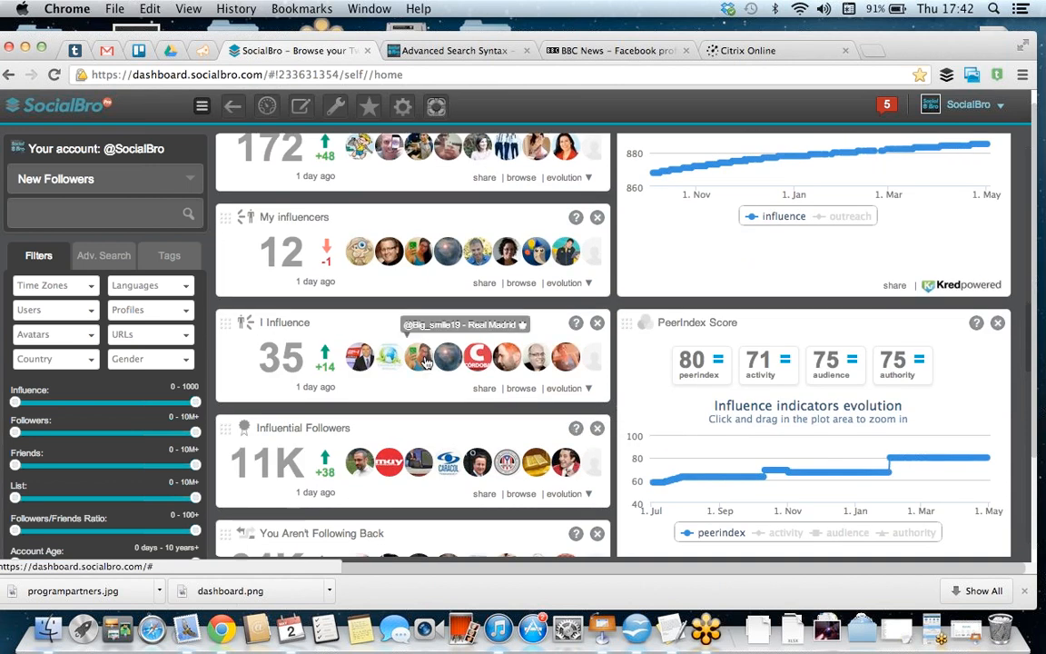
pyautogui.click(295, 325)
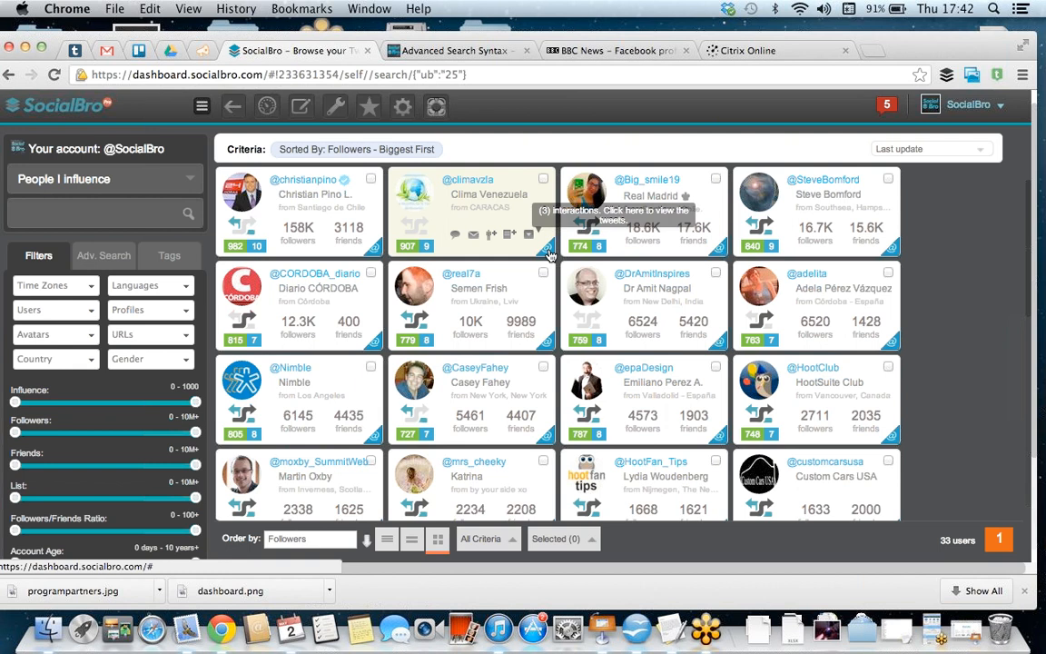
pyautogui.click(375, 345)
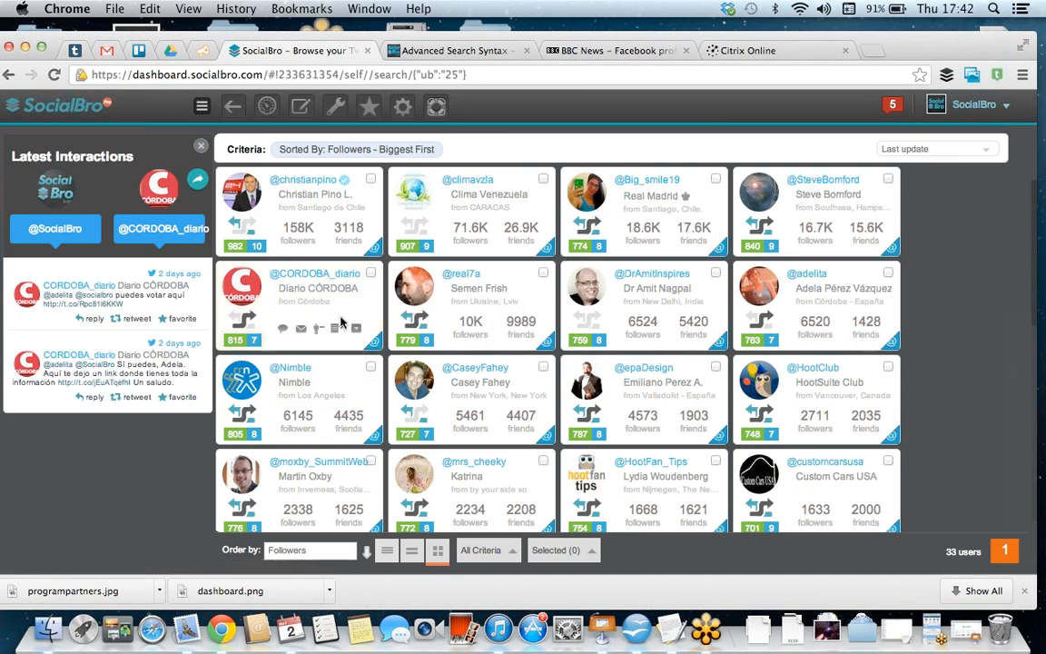
pyautogui.click(543, 441)
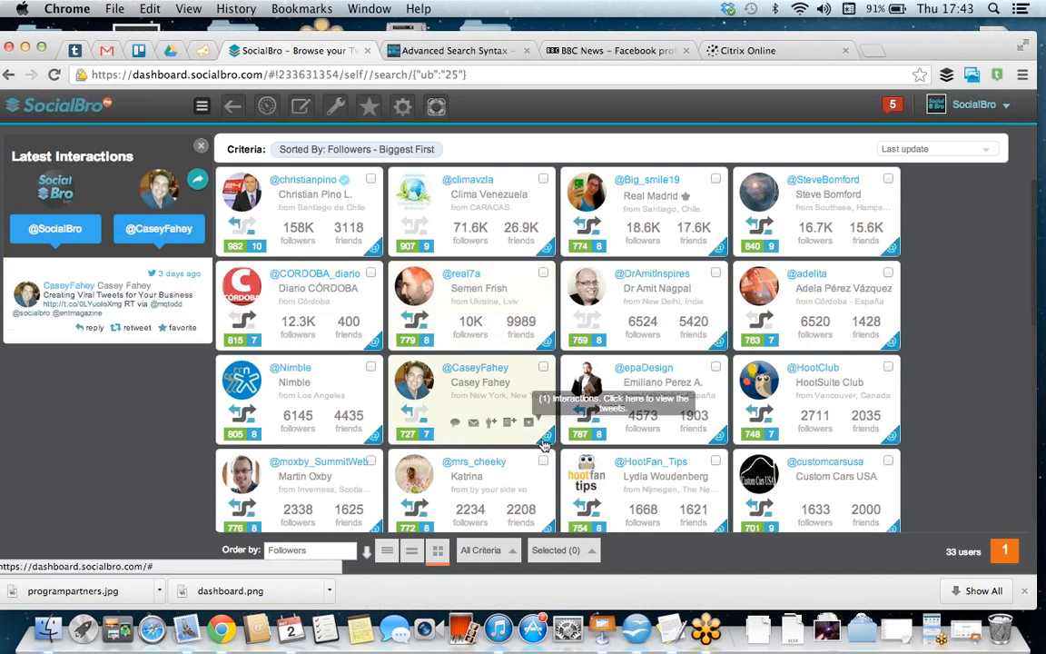
pyautogui.click(550, 255)
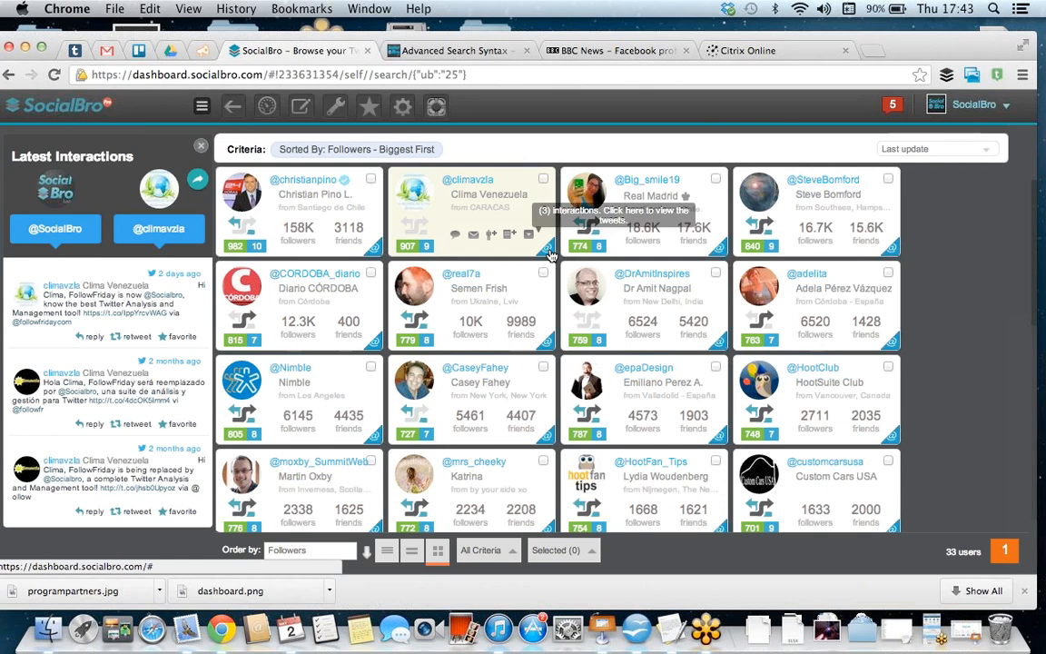
pyautogui.click(200, 146)
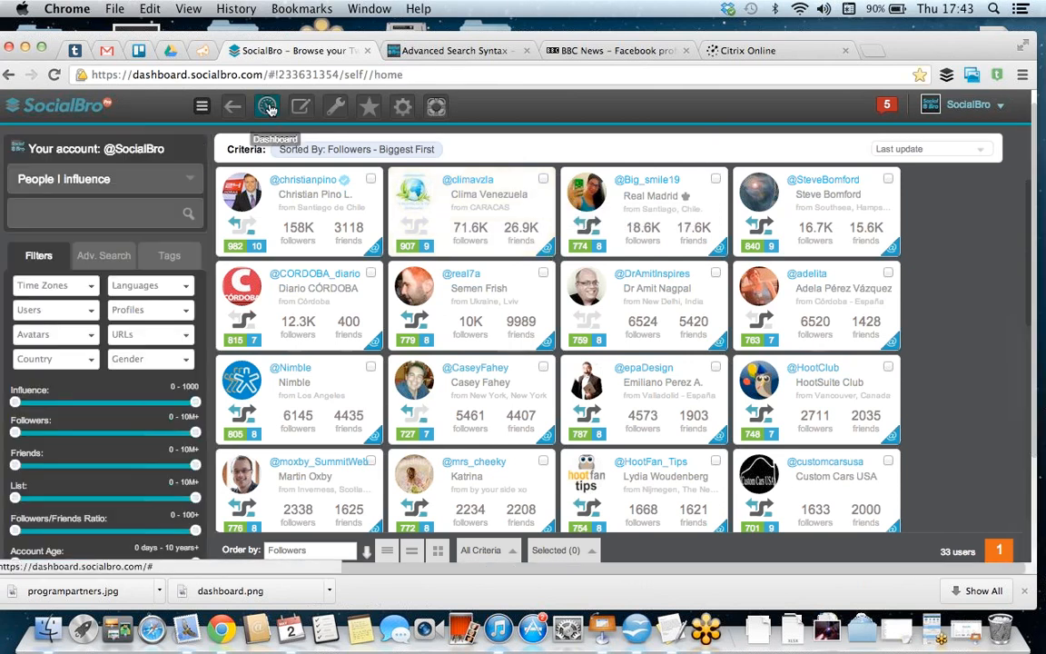
# Step: Return to the dashboard and examine its Tools section and its Kred, PeerIndex, follower and friend widgets down to the bio tag clouds
pyautogui.click(268, 109)
pyautogui.scroll(-4, 685, 395)
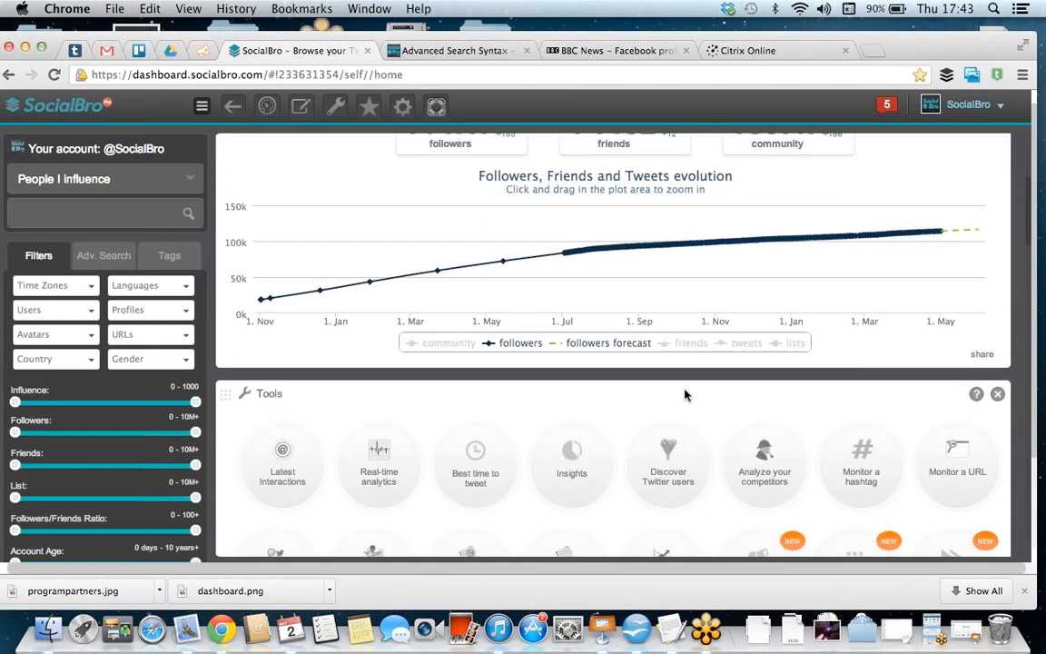
pyautogui.scroll(-5, 685, 394)
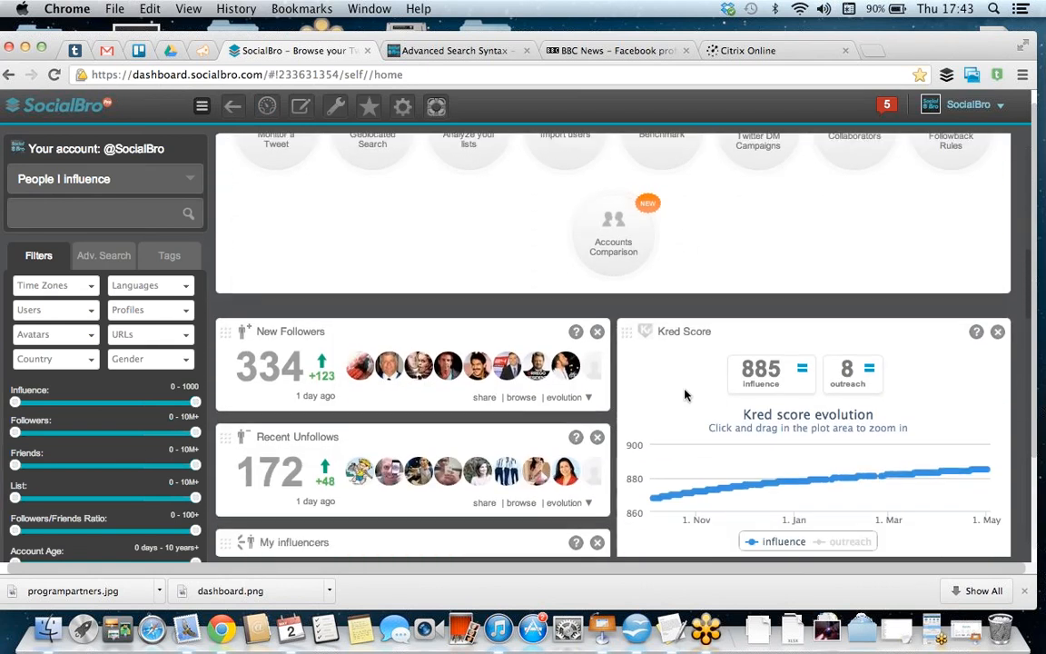
pyautogui.scroll(-3, 685, 394)
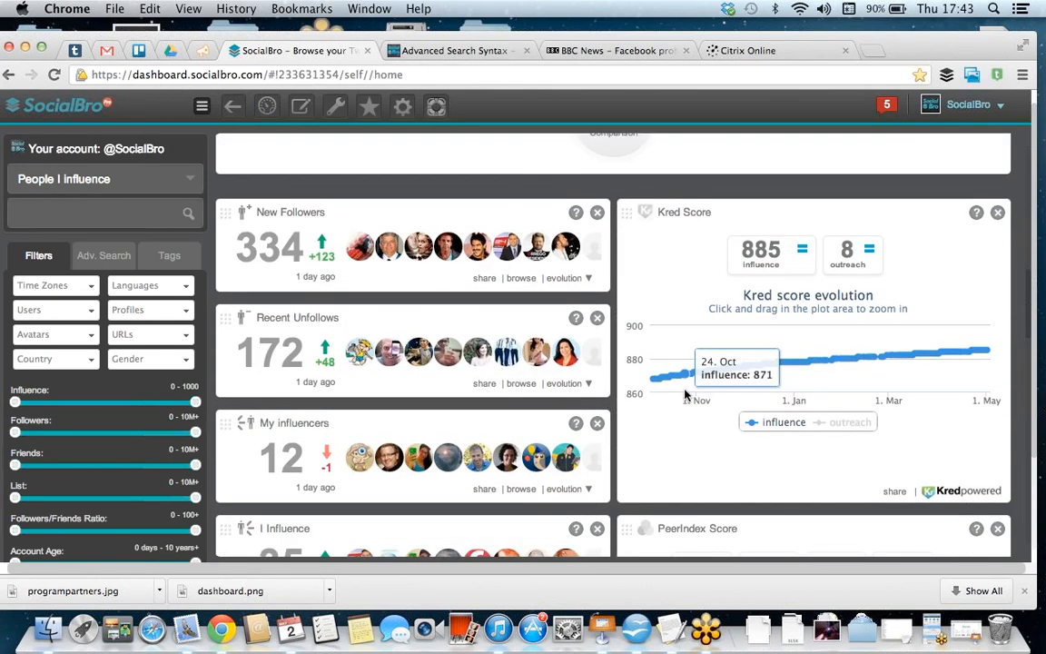
pyautogui.scroll(-7, 686, 394)
pyautogui.scroll(-1, 686, 394)
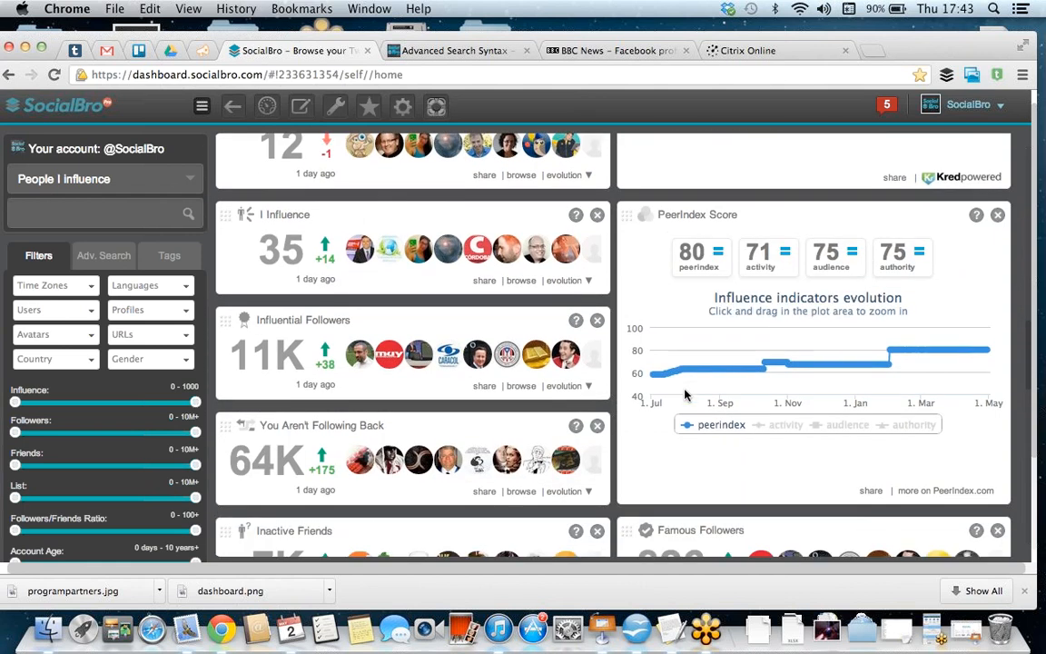
pyautogui.scroll(-1, 686, 394)
pyautogui.scroll(8, 685, 394)
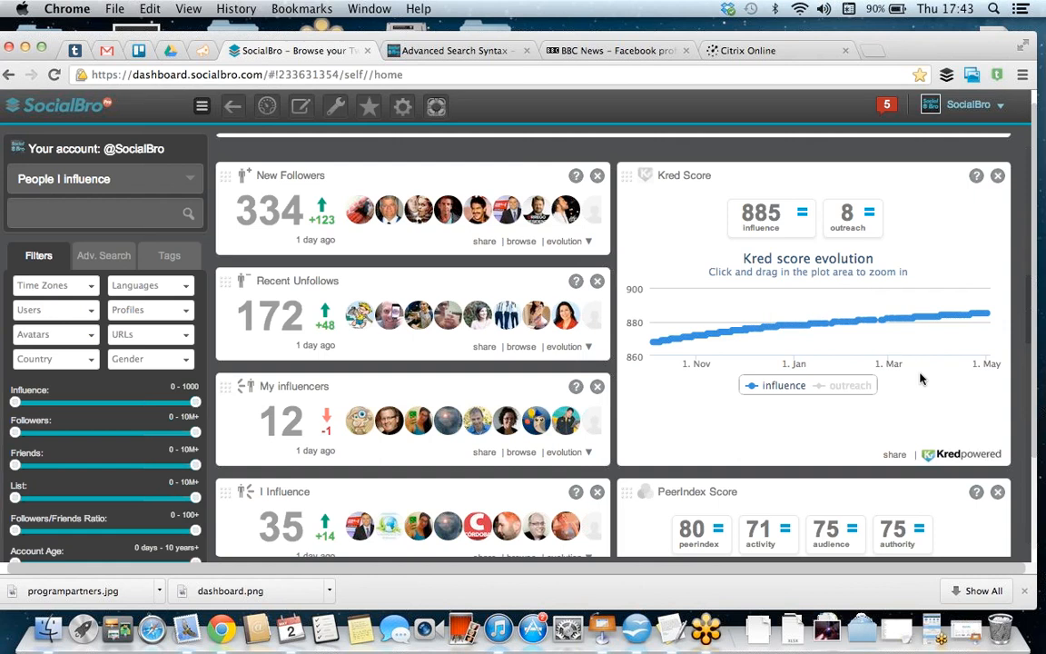
pyautogui.scroll(-9, 922, 378)
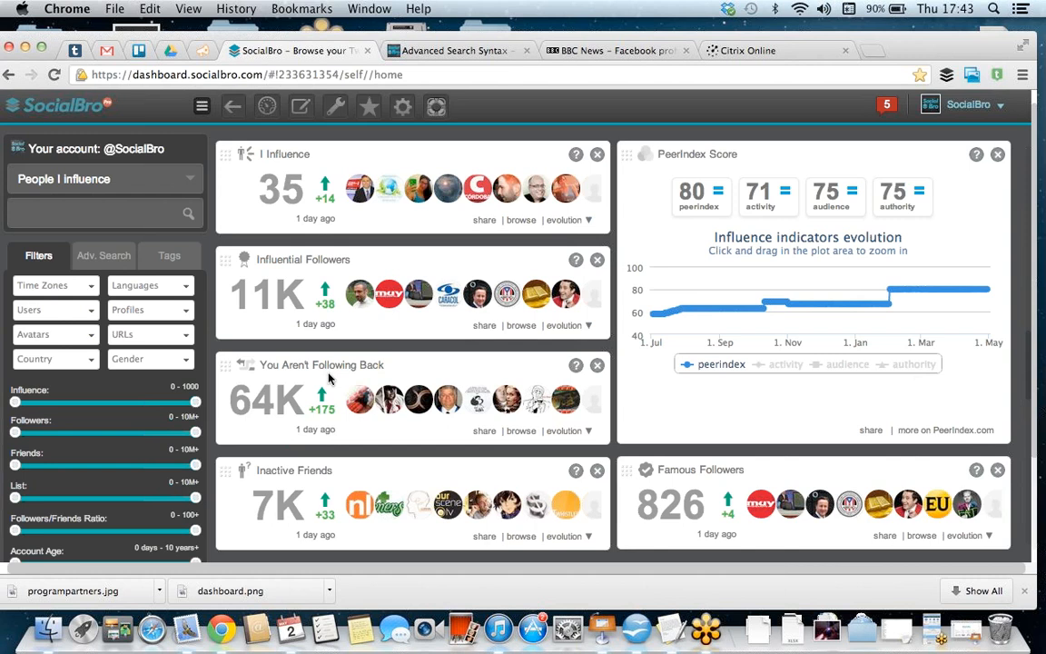
pyautogui.scroll(-10, 329, 378)
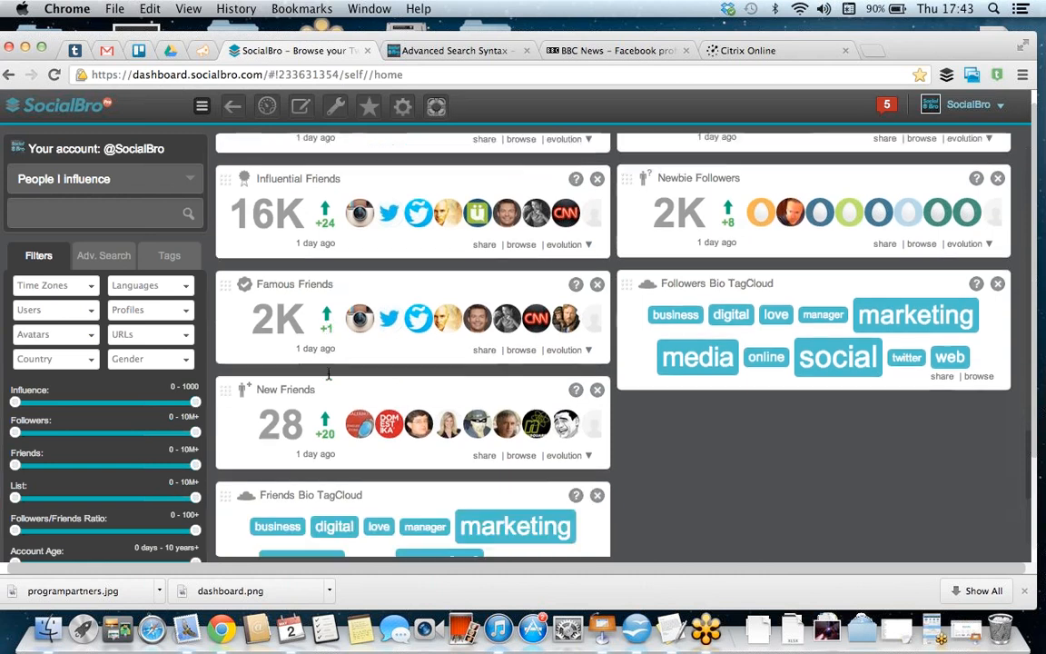
# Step: Browse the followers matching "marketing" from the Followers Bio TagCloud
pyautogui.scroll(-3, 328, 375)
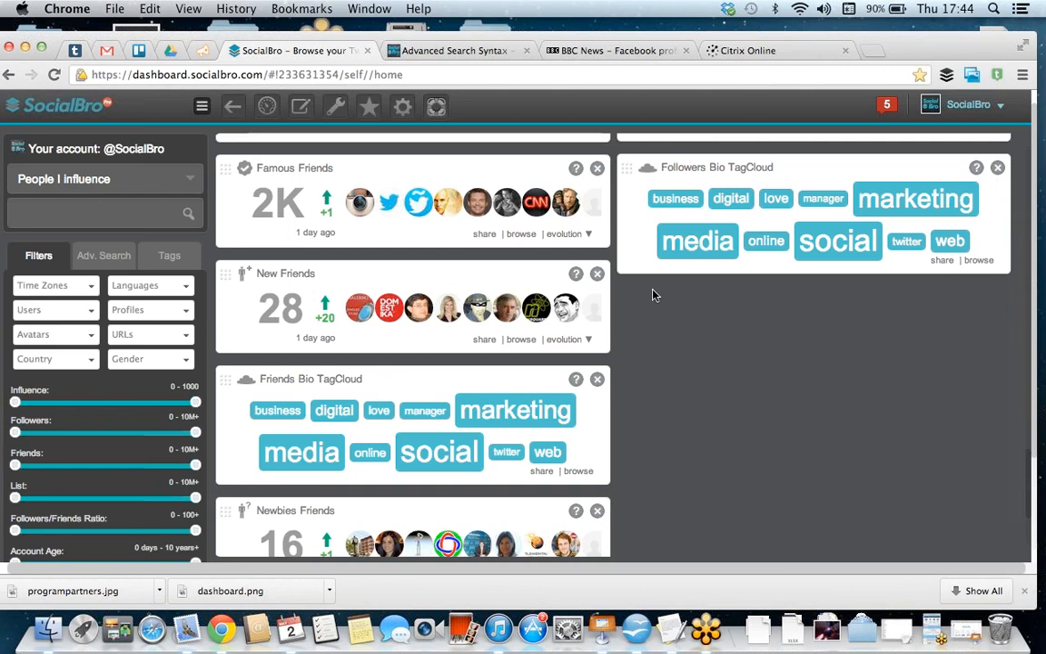
pyautogui.moveTo(846, 265)
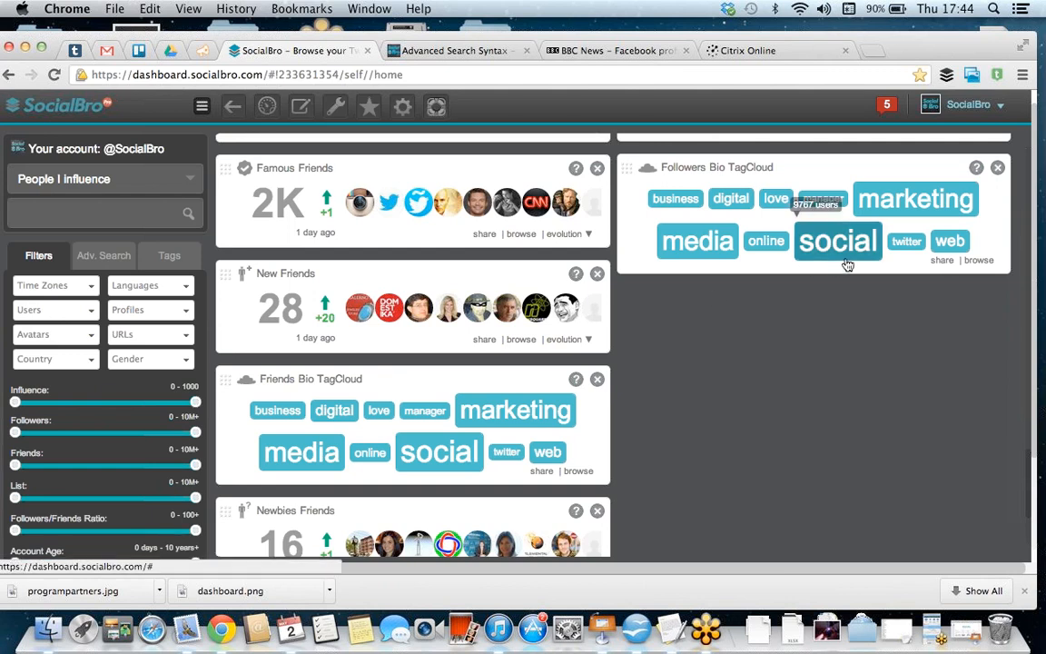
pyautogui.click(928, 204)
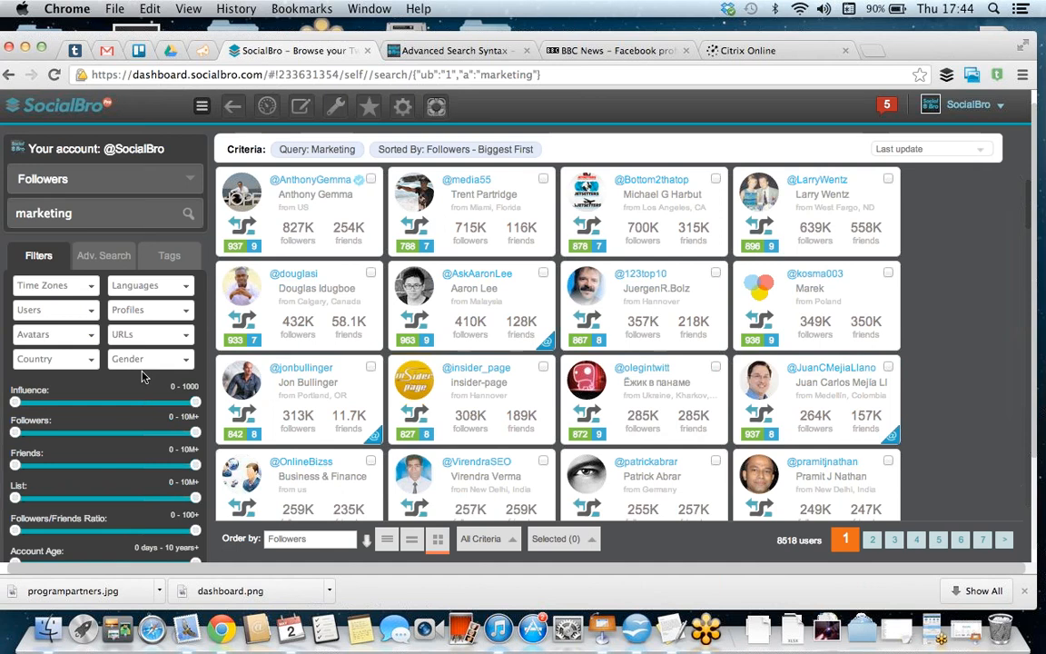
# Step: Return to the dashboard and browse all followers of the account from the Global Stats widget
pyautogui.click(267, 109)
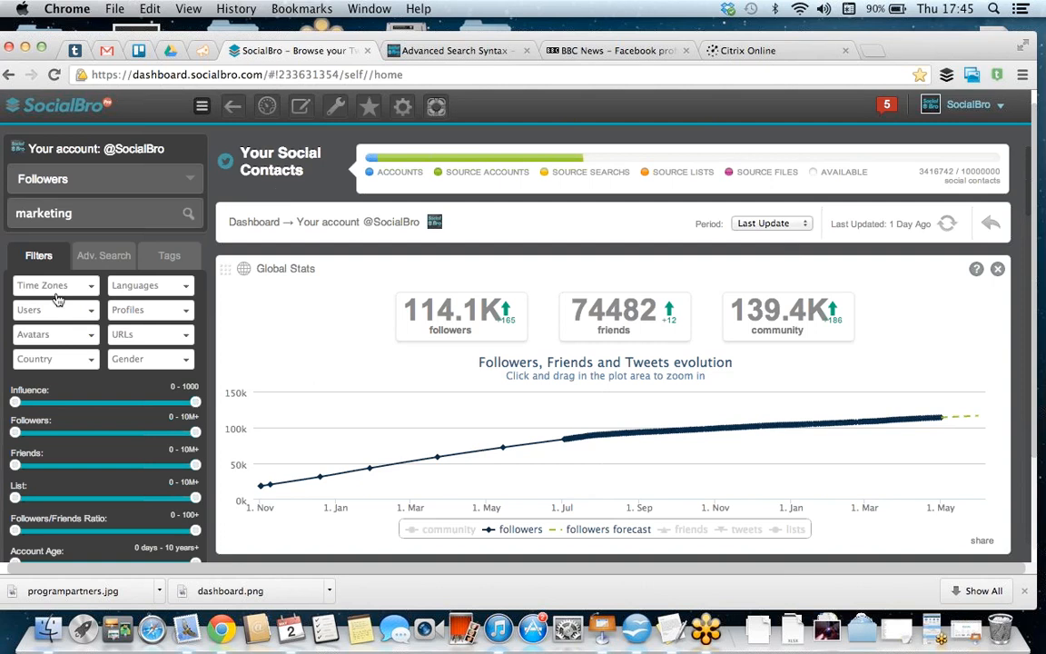
pyautogui.scroll(-3, 104, 282)
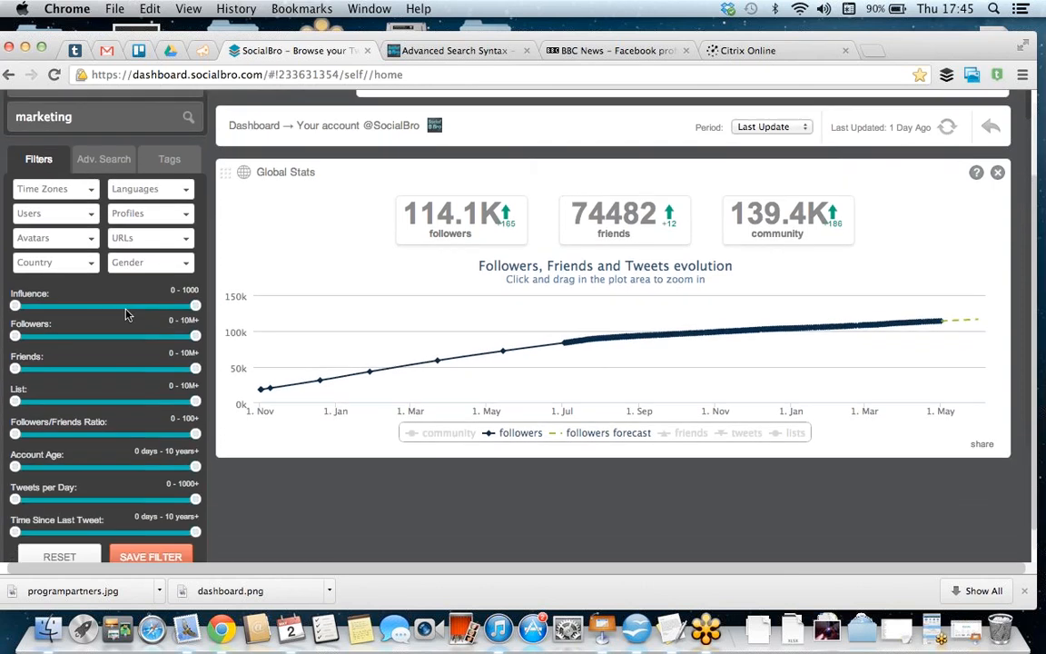
pyautogui.click(439, 234)
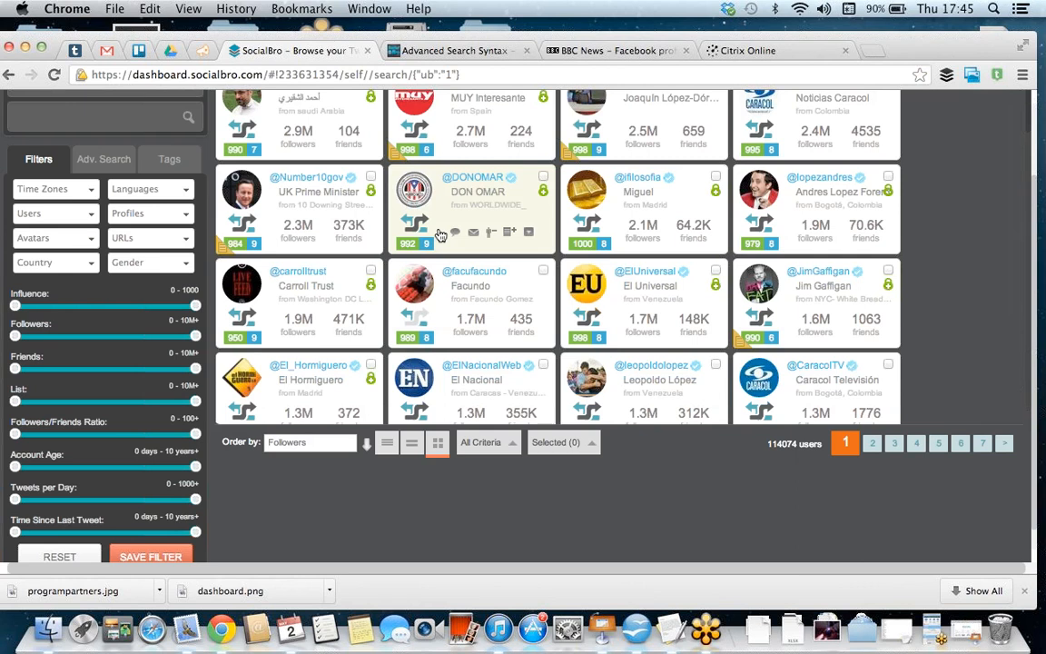
# Step: Run an advanced search on the followers for "Social media" as an exact phrase in the bio and London as the location
pyautogui.scroll(2, 685, 234)
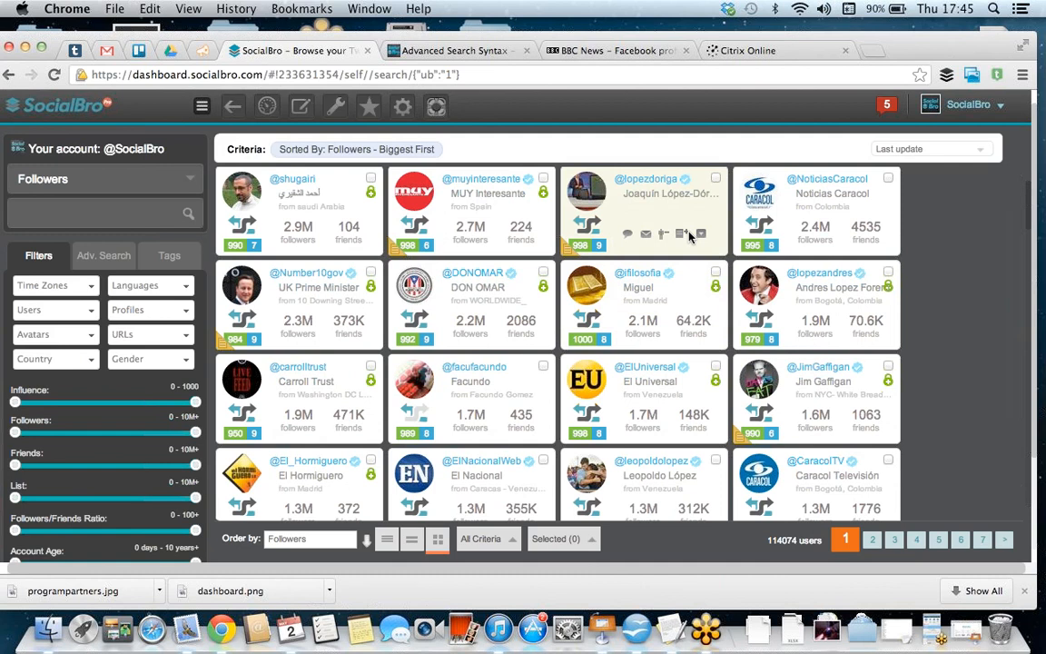
pyautogui.click(108, 260)
pyautogui.click(84, 450)
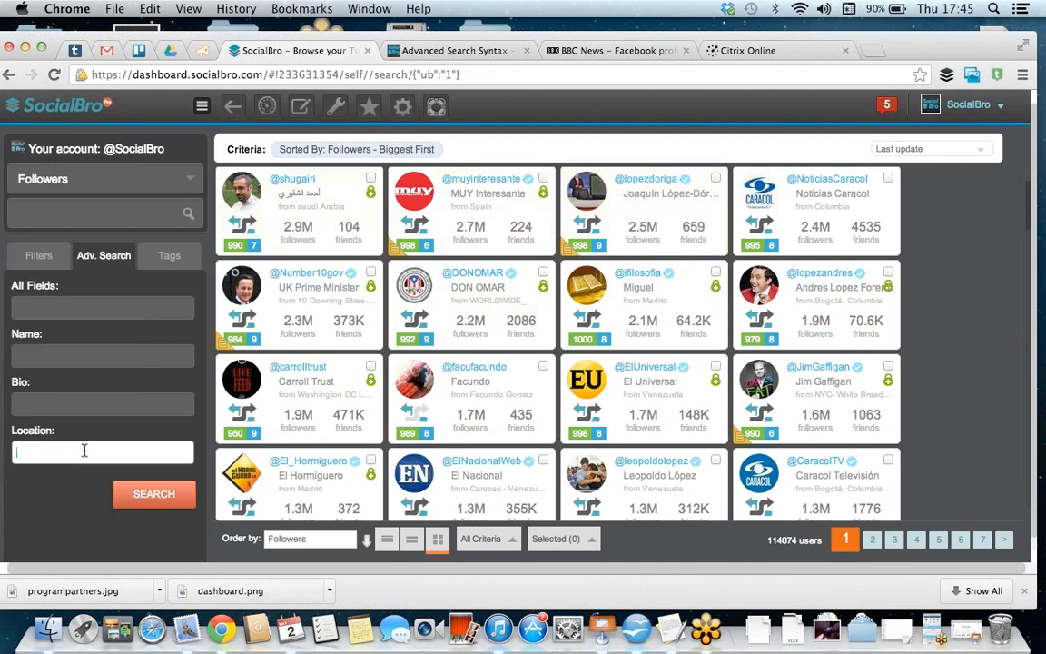
pyautogui.write('London')
pyautogui.click(116, 404)
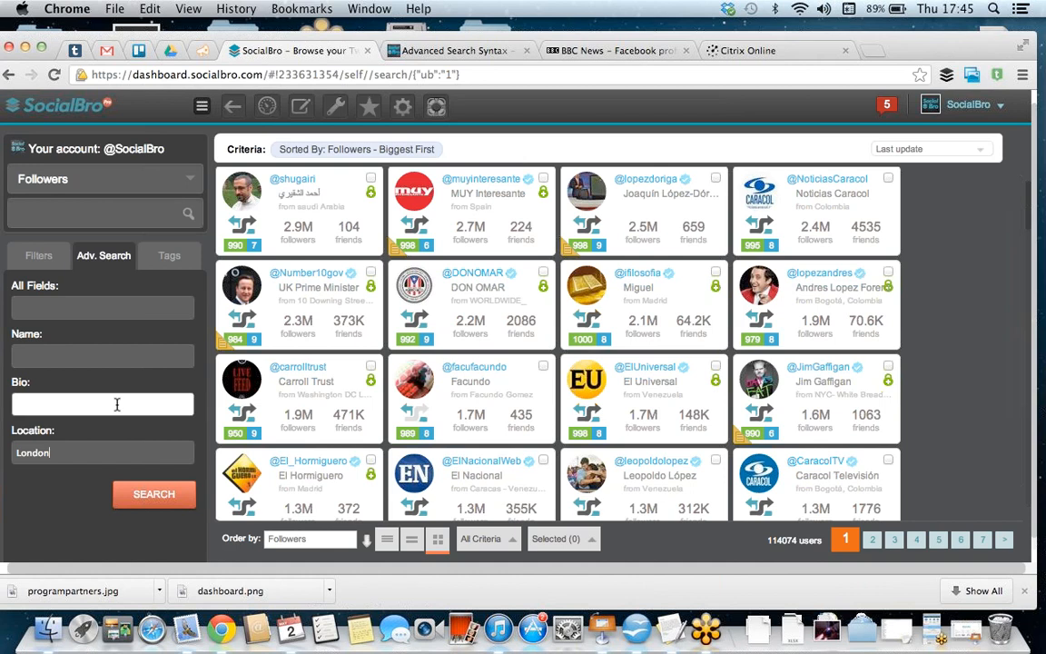
pyautogui.write('"Social media"')
pyautogui.click(161, 496)
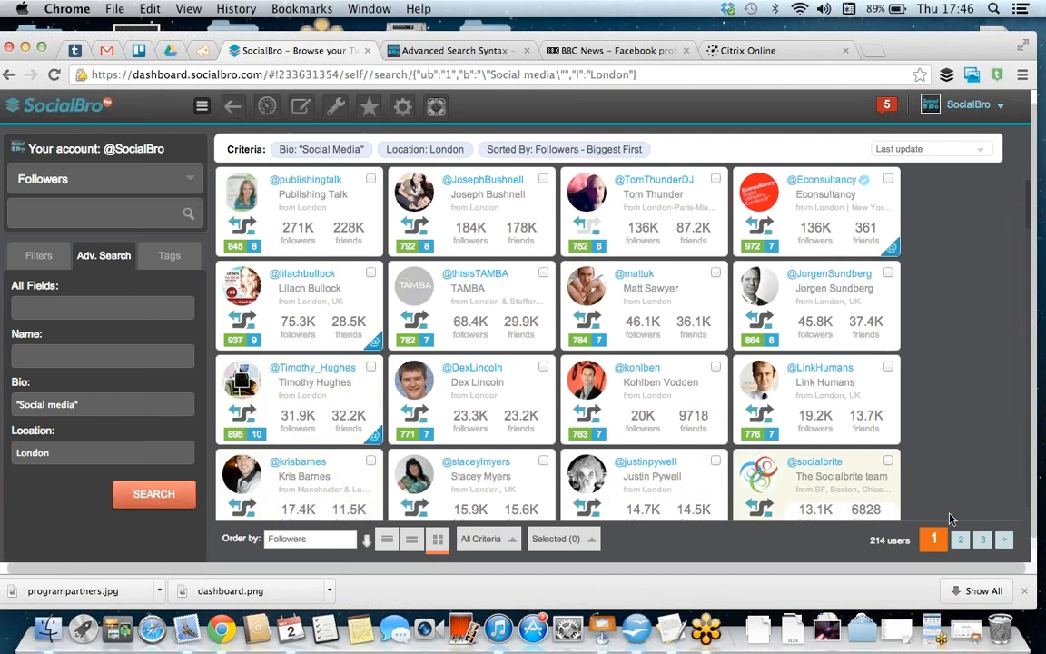
# Step: Filter the search results to an influence range of 750 to 1000 and browse the matching followers
pyautogui.click(40, 257)
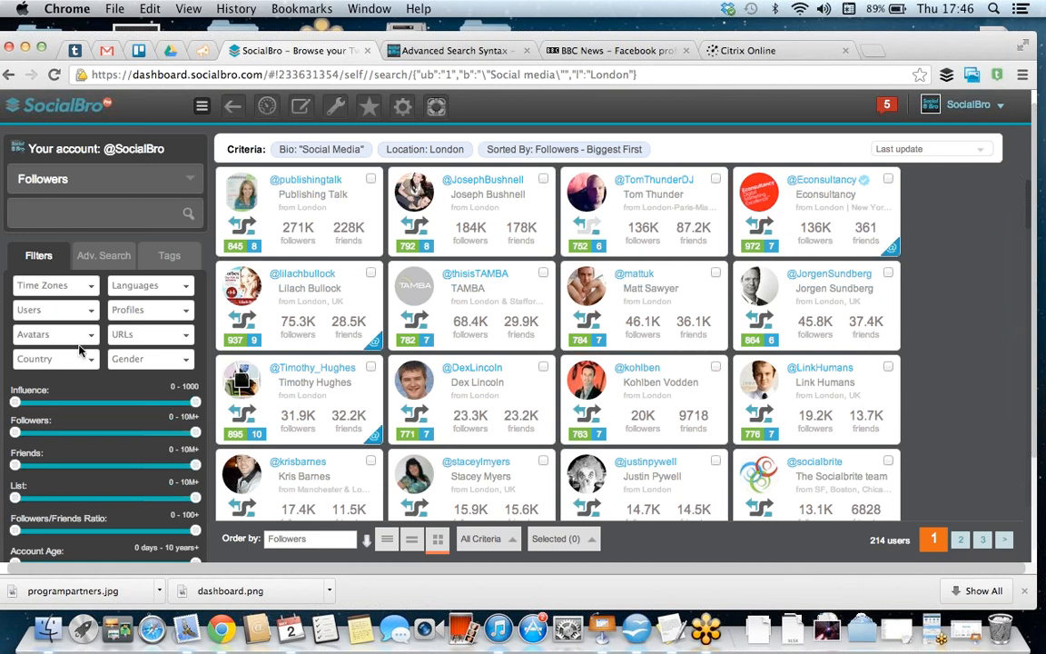
pyautogui.scroll(-1, 81, 351)
pyautogui.scroll(-2, 81, 350)
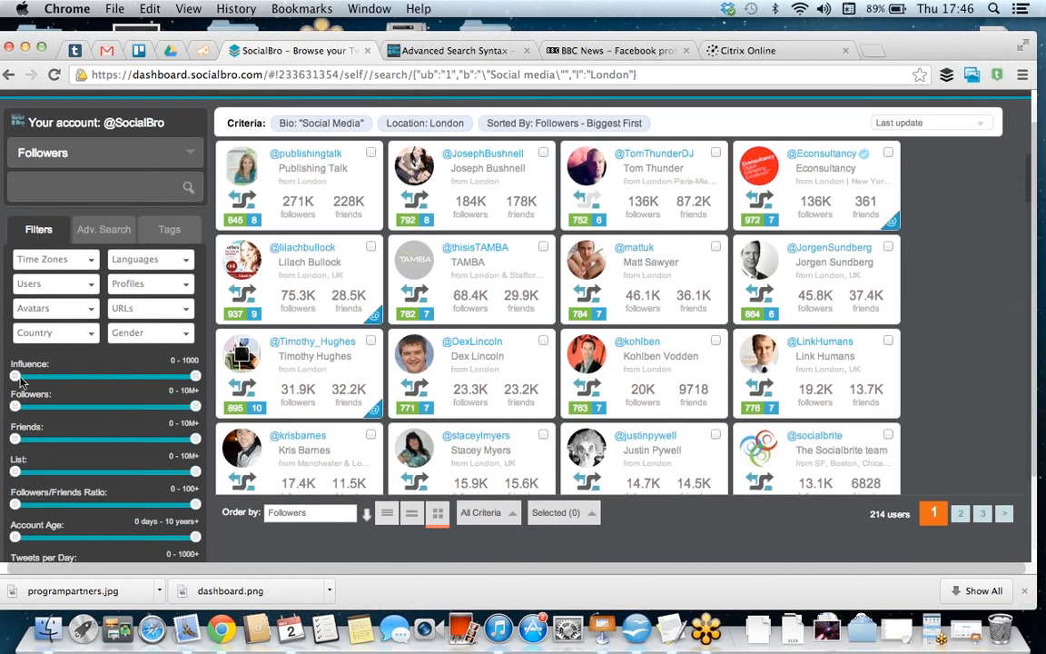
pyautogui.moveTo(16, 375); pyautogui.dragTo(152, 388)
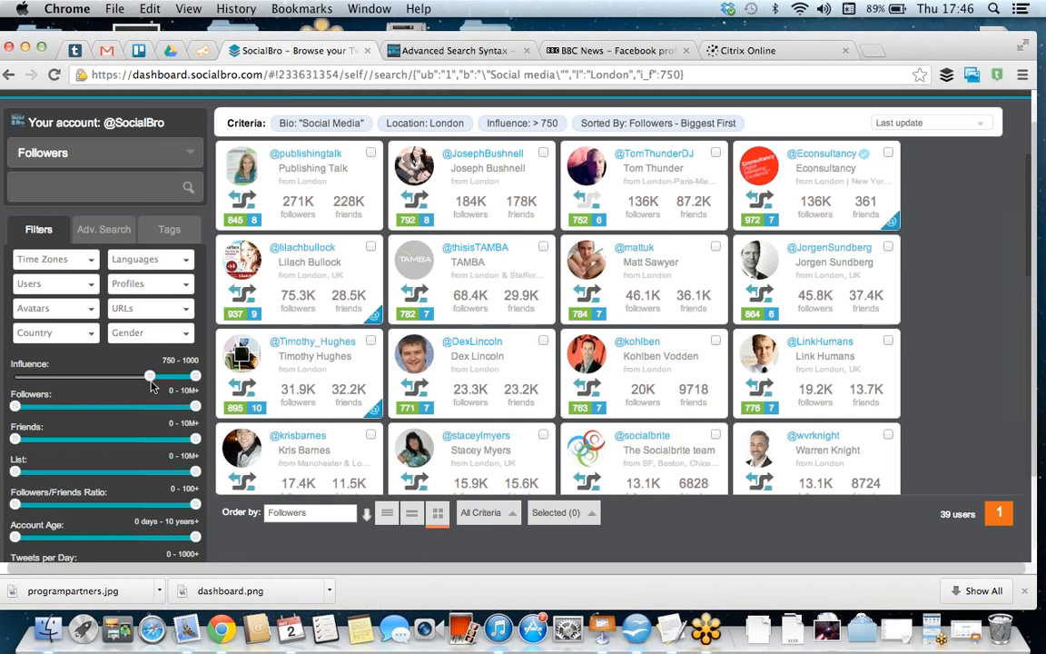
pyautogui.scroll(-3, 164, 432)
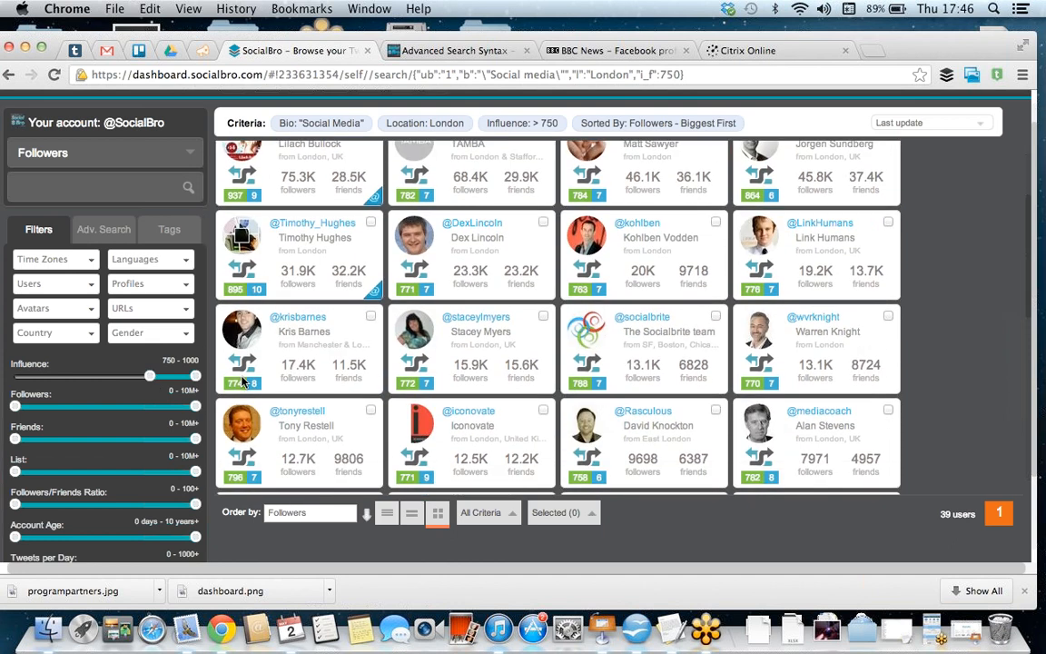
pyautogui.scroll(-3, 886, 331)
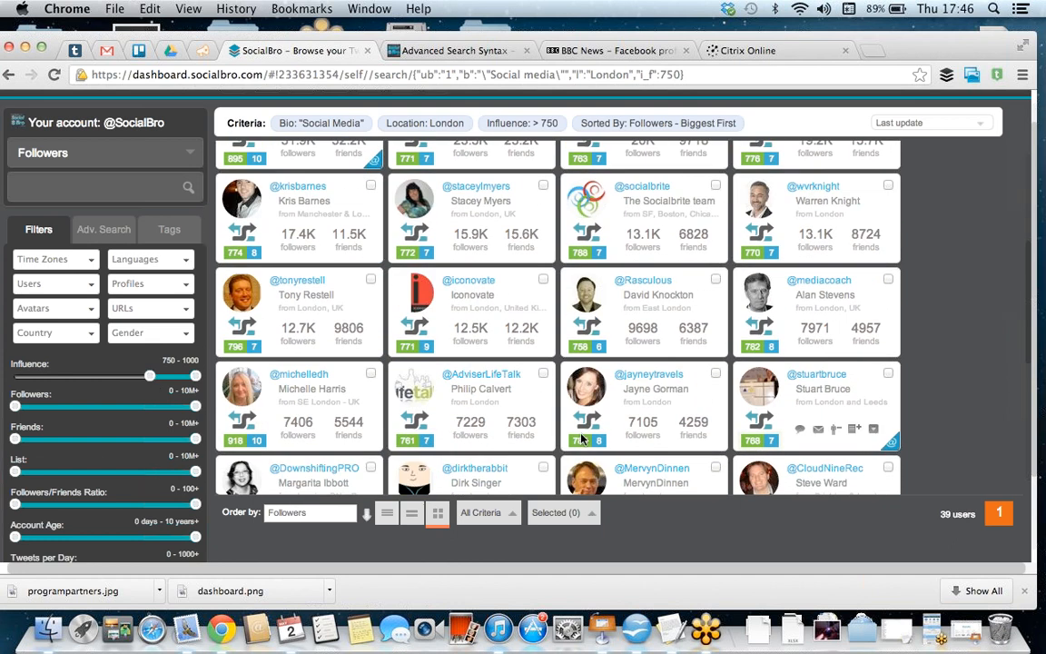
# Step: Save the current filter with the title "Social media experts London" and the dashboard display option set to Top
pyautogui.scroll(-3, 222, 495)
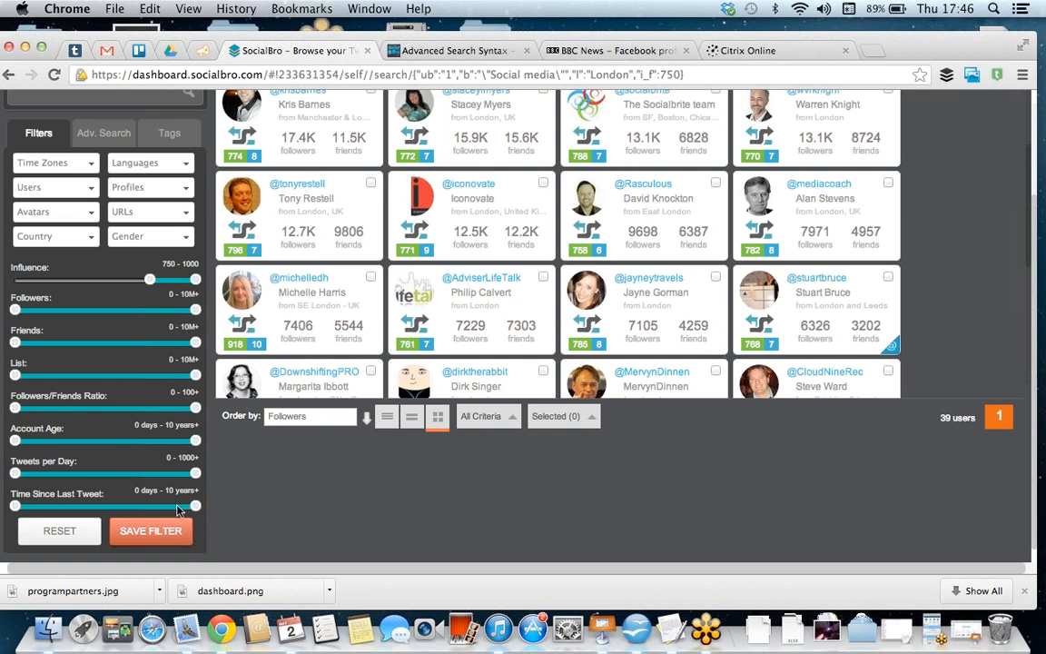
pyautogui.click(123, 531)
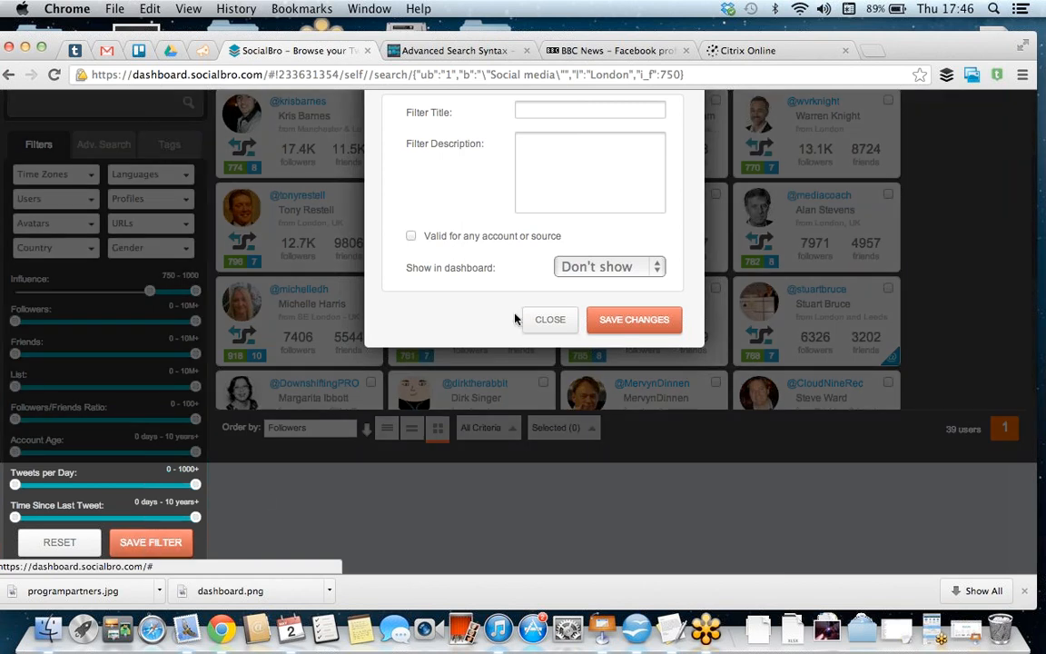
pyautogui.click(575, 110)
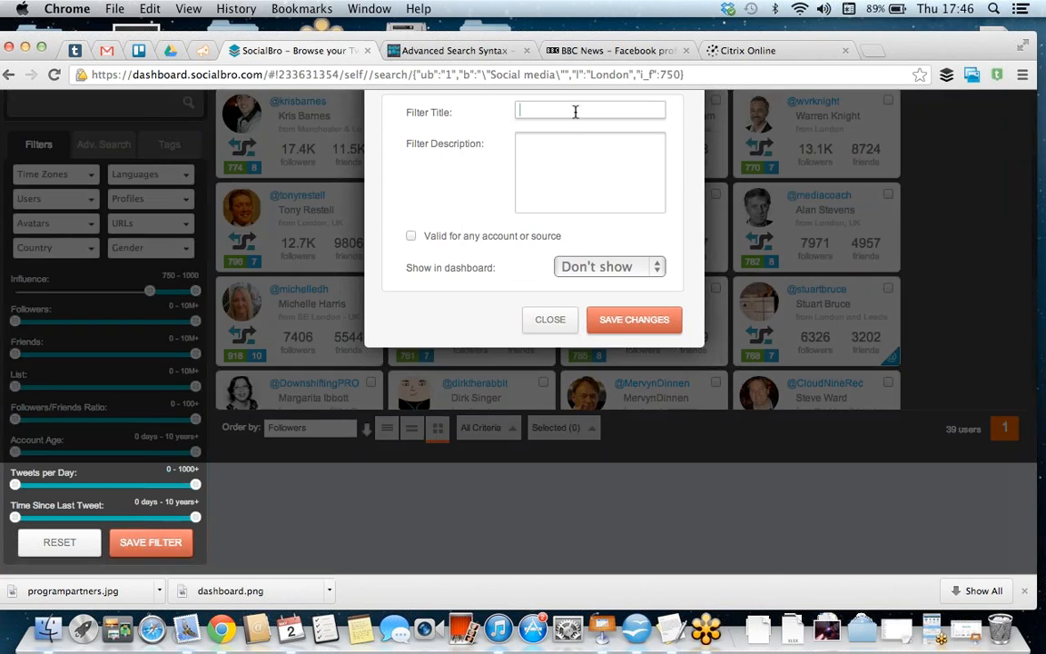
pyautogui.write('Social media exp')
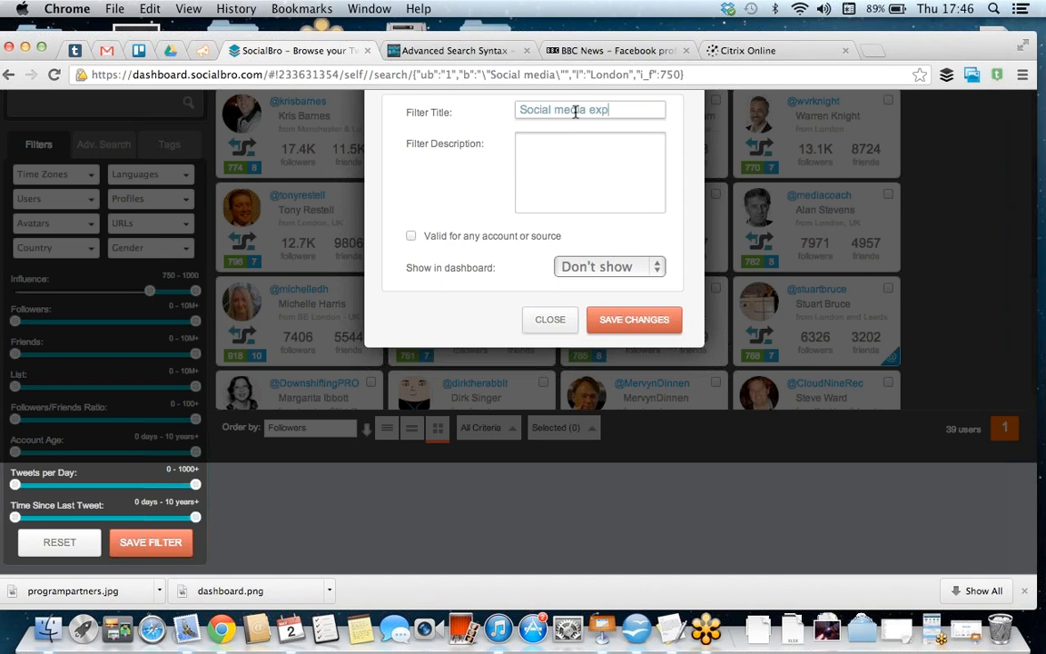
pyautogui.write('erts London')
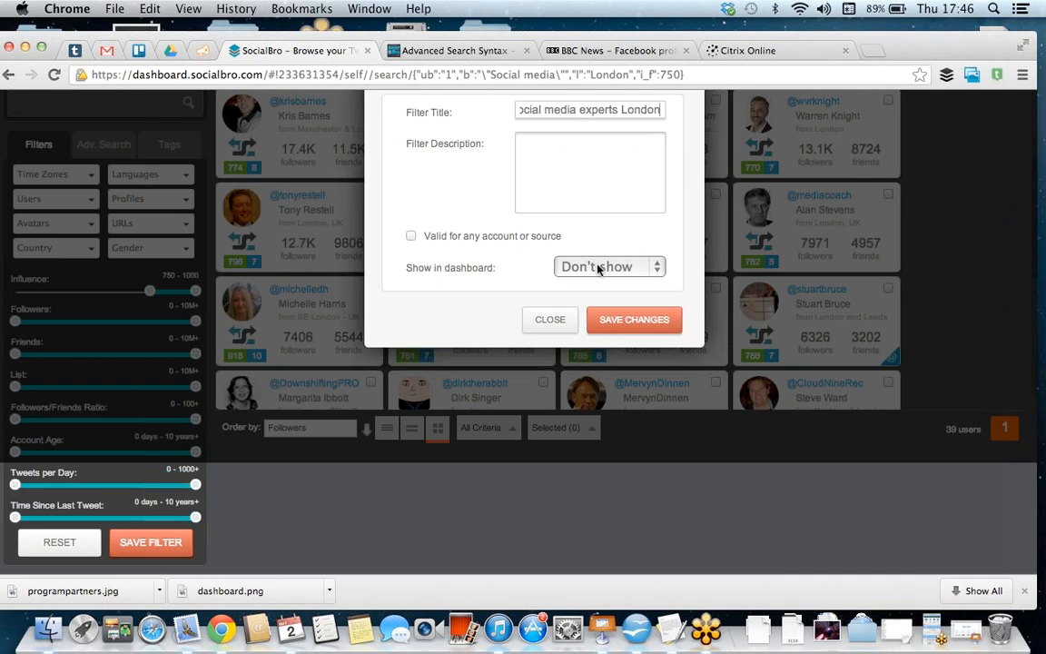
pyautogui.click(567, 266)
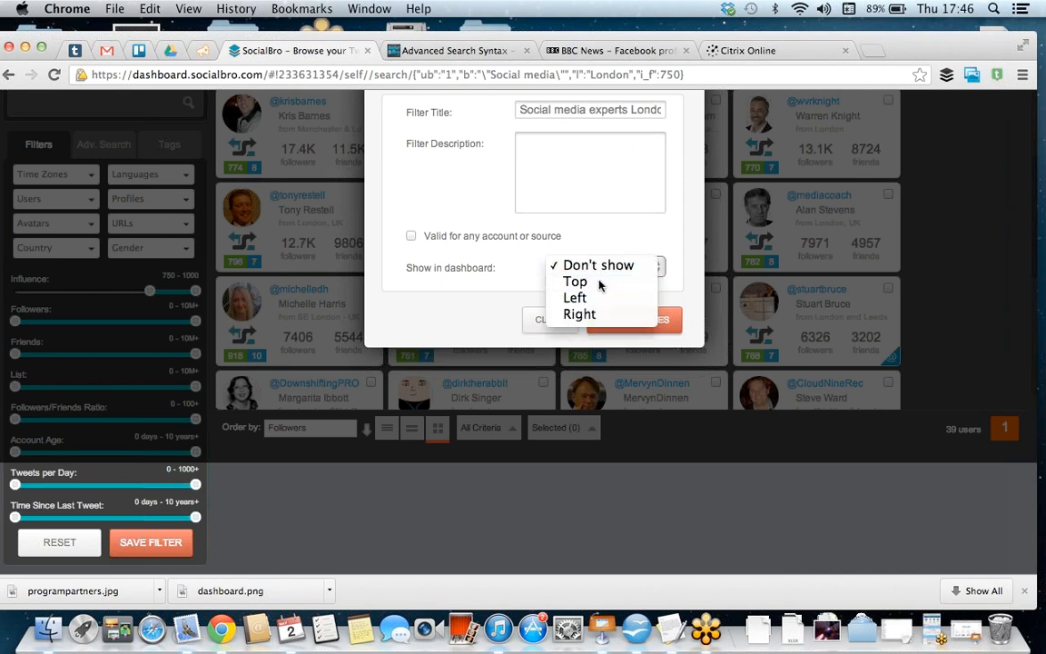
pyautogui.click(599, 283)
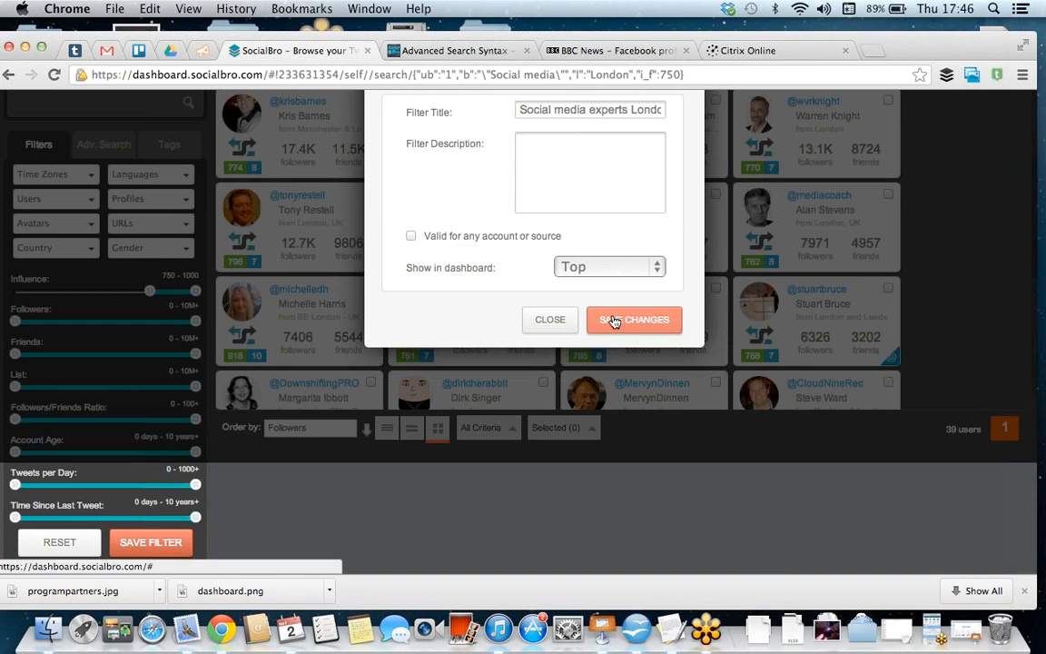
pyautogui.click(613, 320)
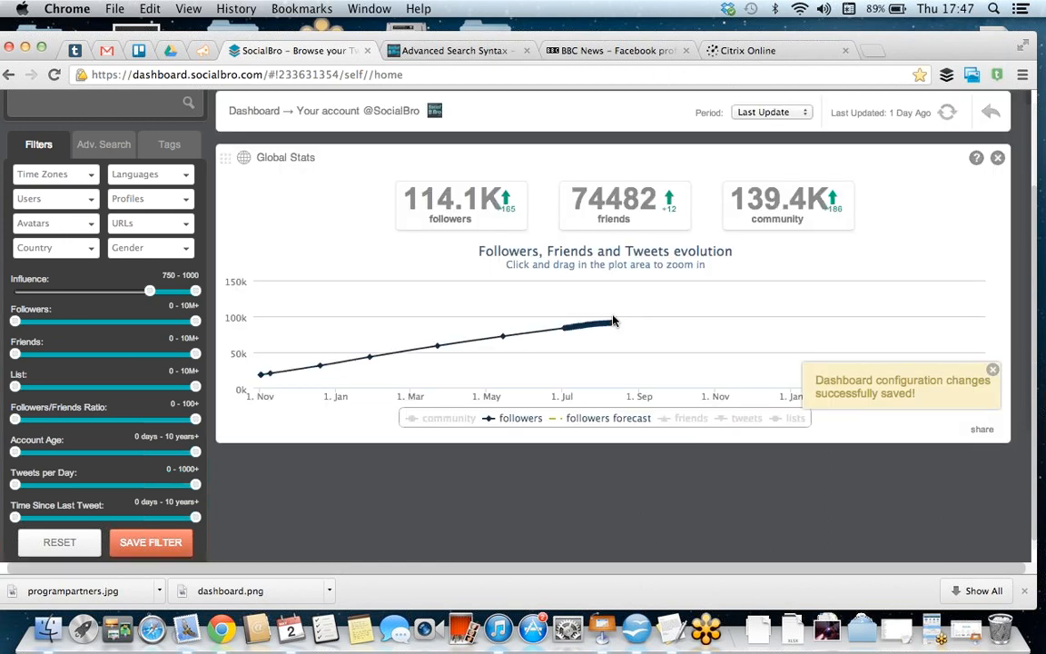
pyautogui.scroll(-10, 613, 320)
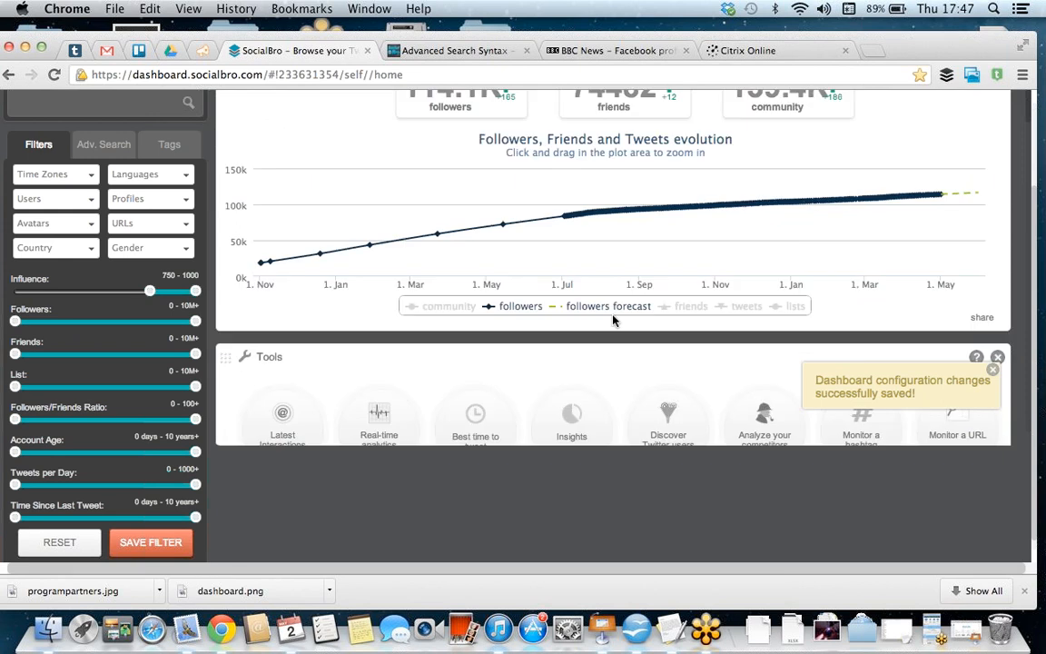
pyautogui.scroll(-1, 613, 320)
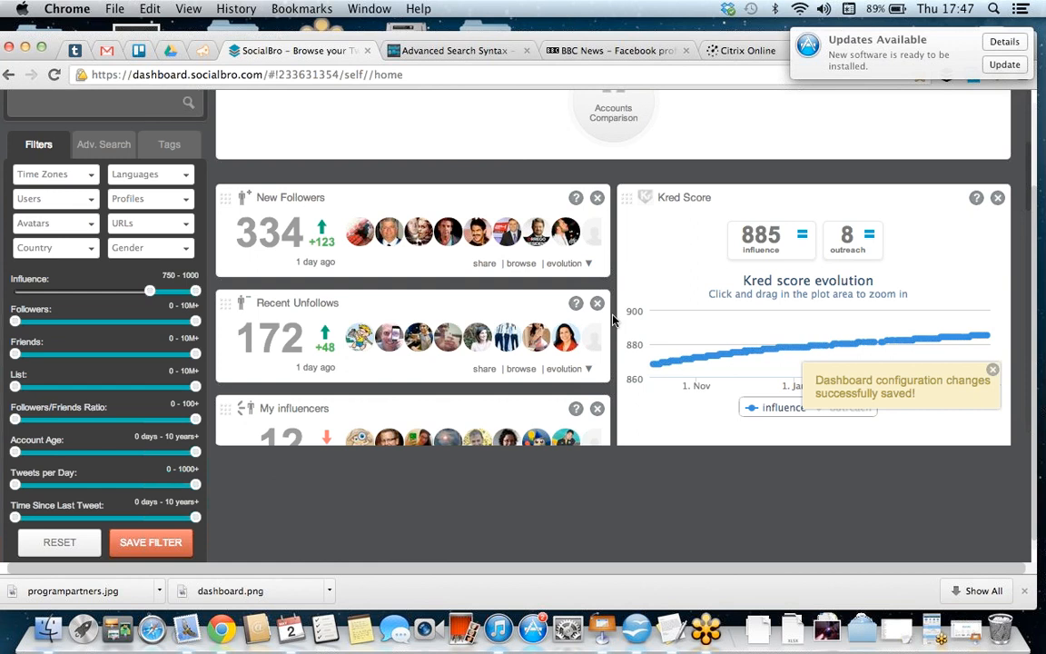
pyautogui.scroll(5, 585, 317)
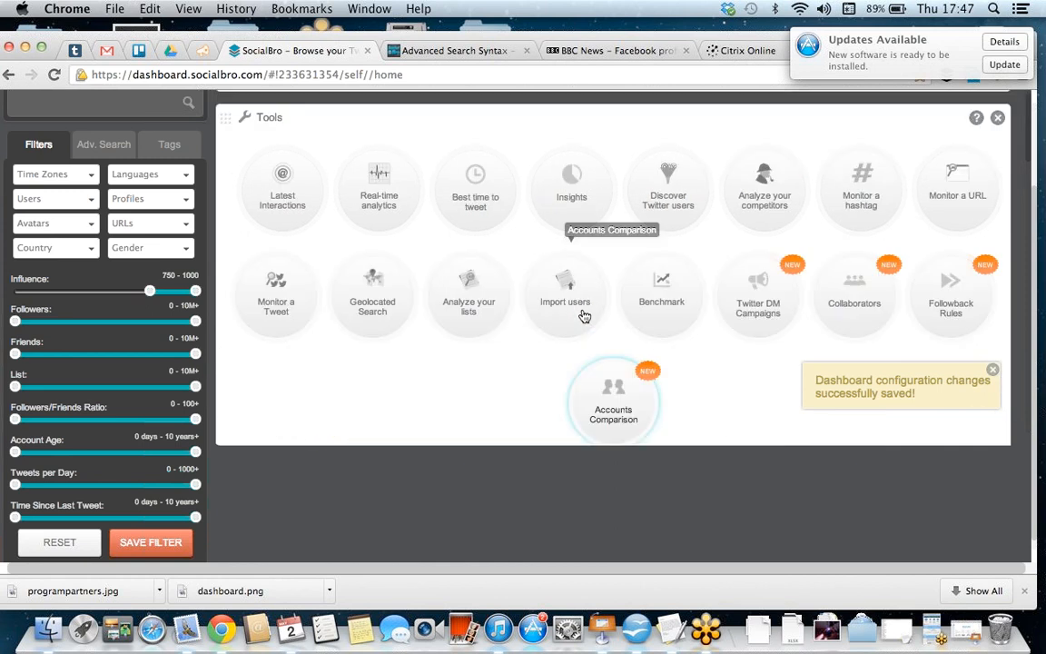
pyautogui.click(586, 201)
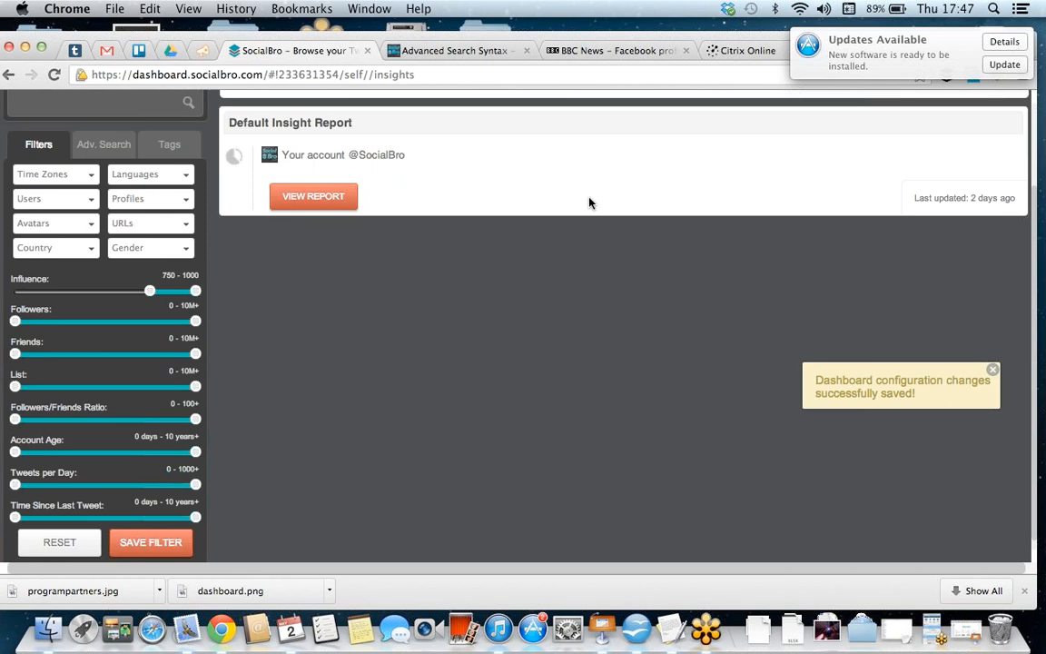
pyautogui.click(352, 202)
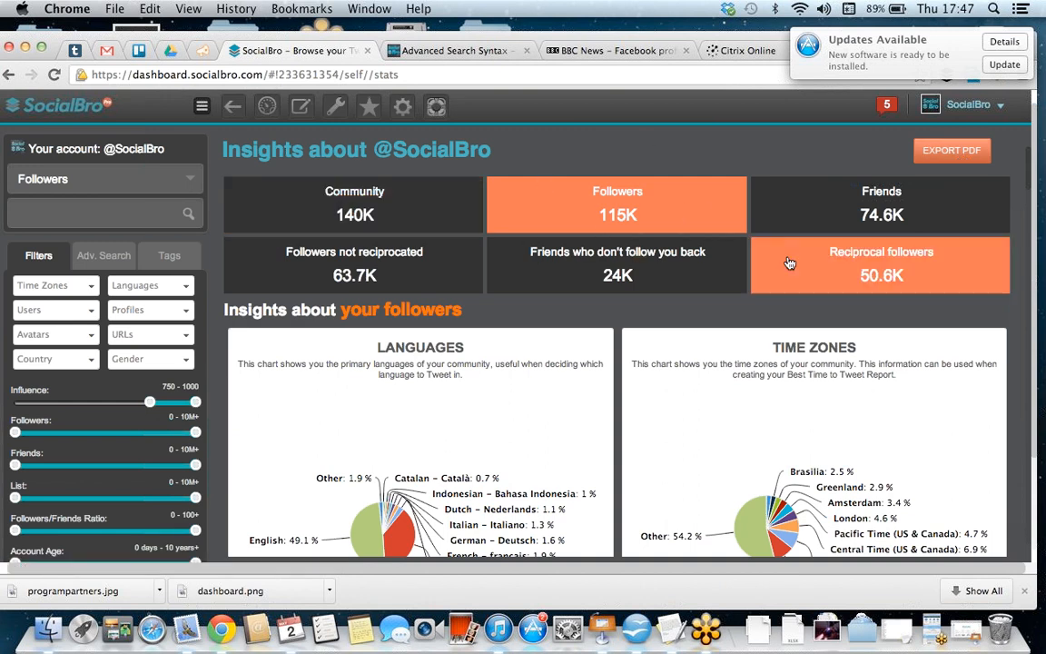
# Step: Examine the languages, time zones, avatars and URLs charts in the followers section of the Insights report
pyautogui.scroll(-3, 790, 264)
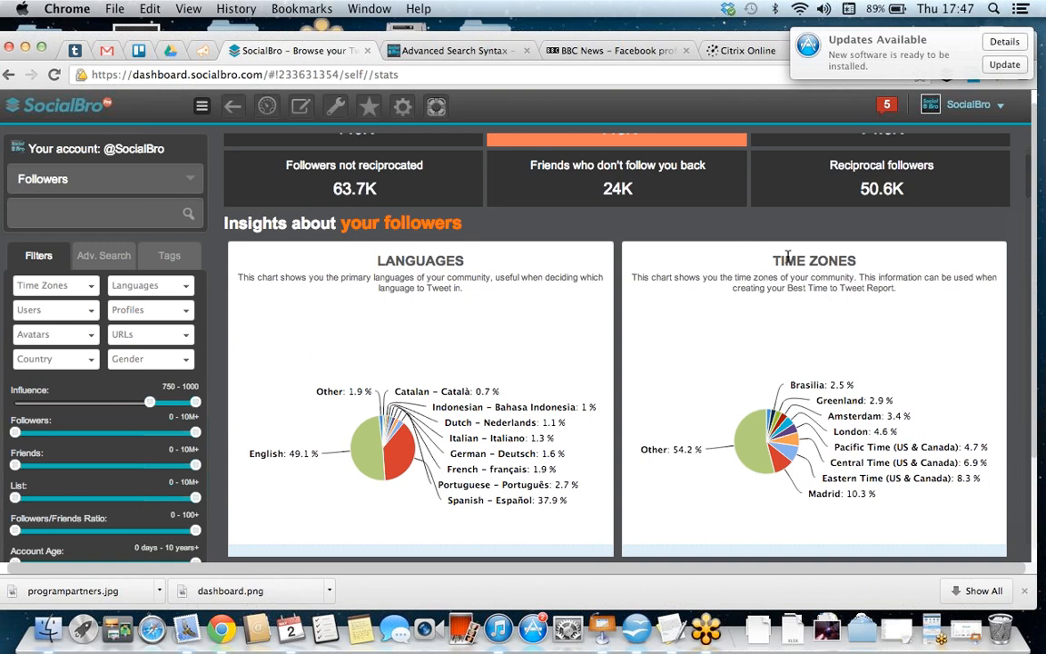
pyautogui.scroll(-3, 787, 259)
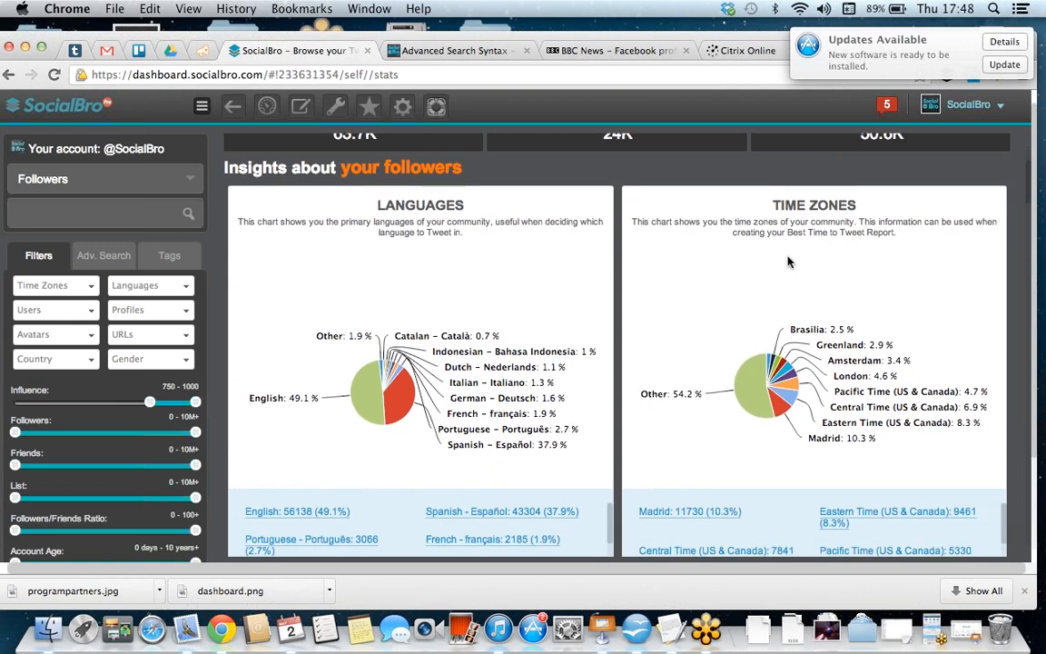
pyautogui.scroll(-1, 788, 261)
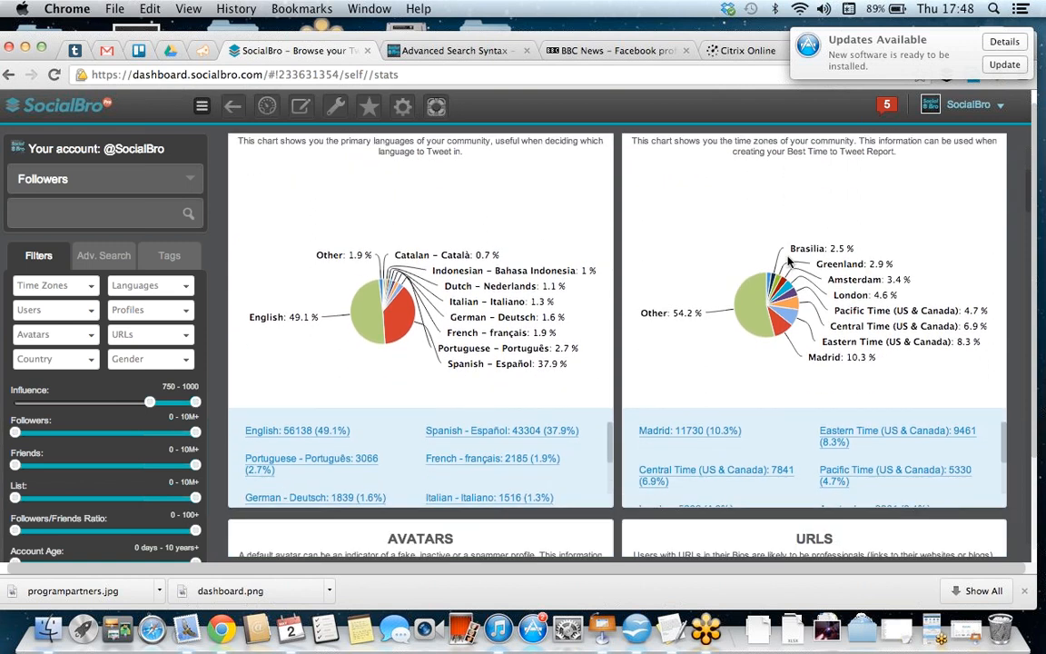
pyautogui.scroll(3, 787, 261)
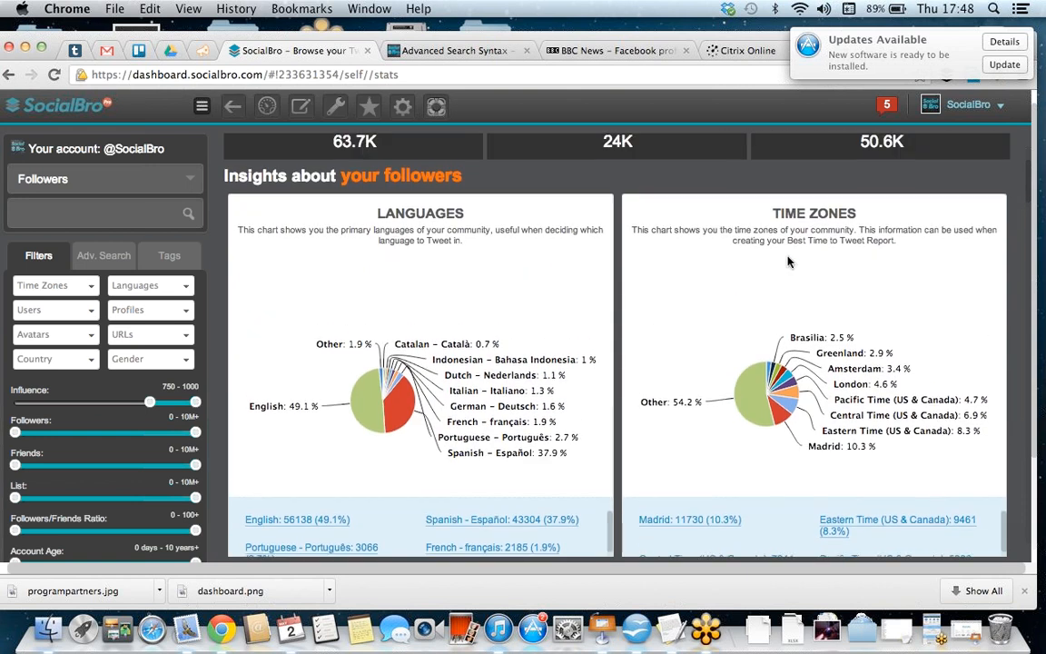
pyautogui.scroll(-2, 787, 261)
pyautogui.scroll(-6, 788, 261)
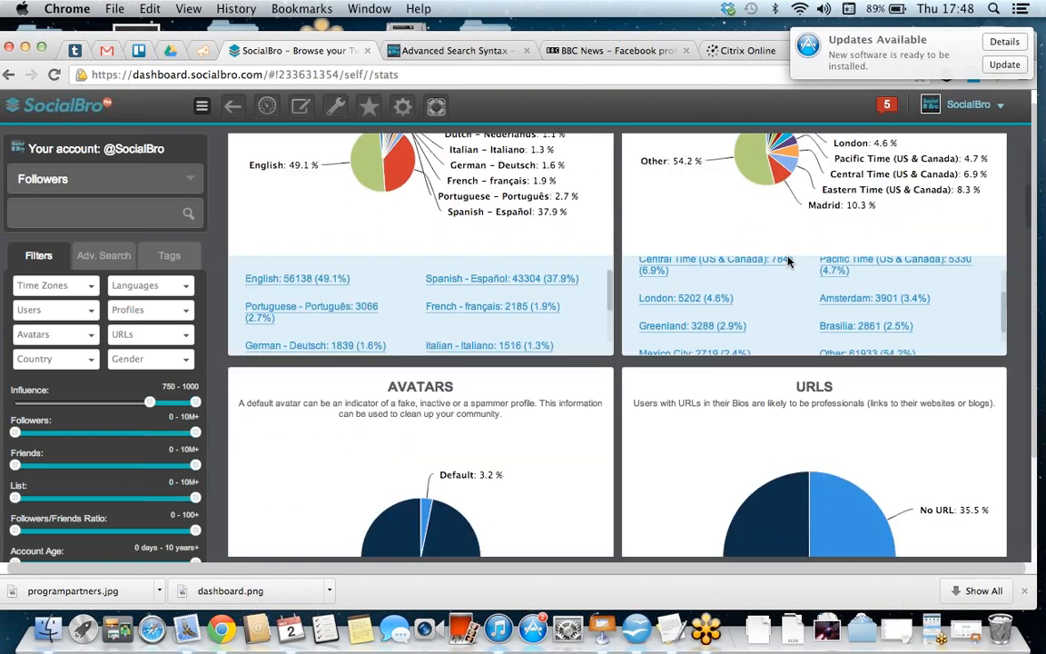
pyautogui.scroll(-4, 787, 261)
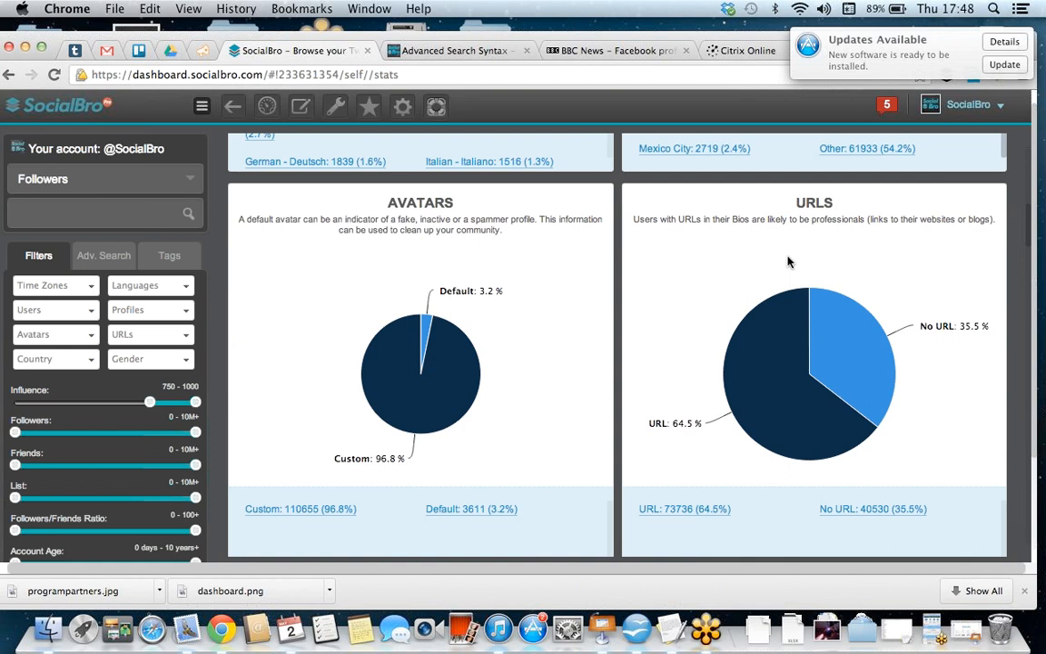
pyautogui.scroll(-1, 789, 261)
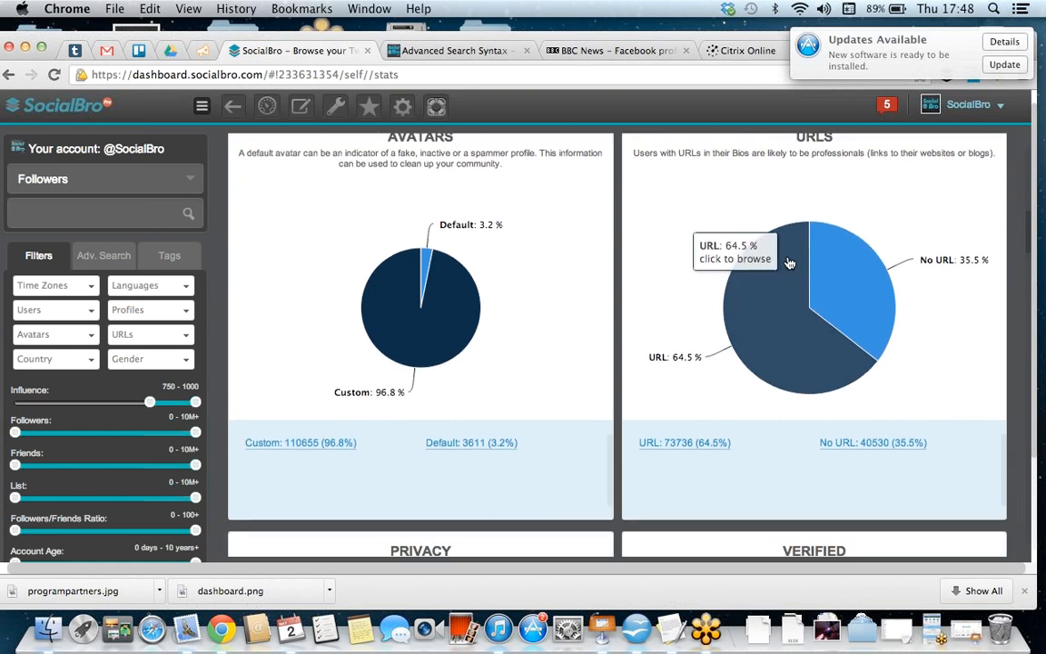
pyautogui.scroll(1, 789, 261)
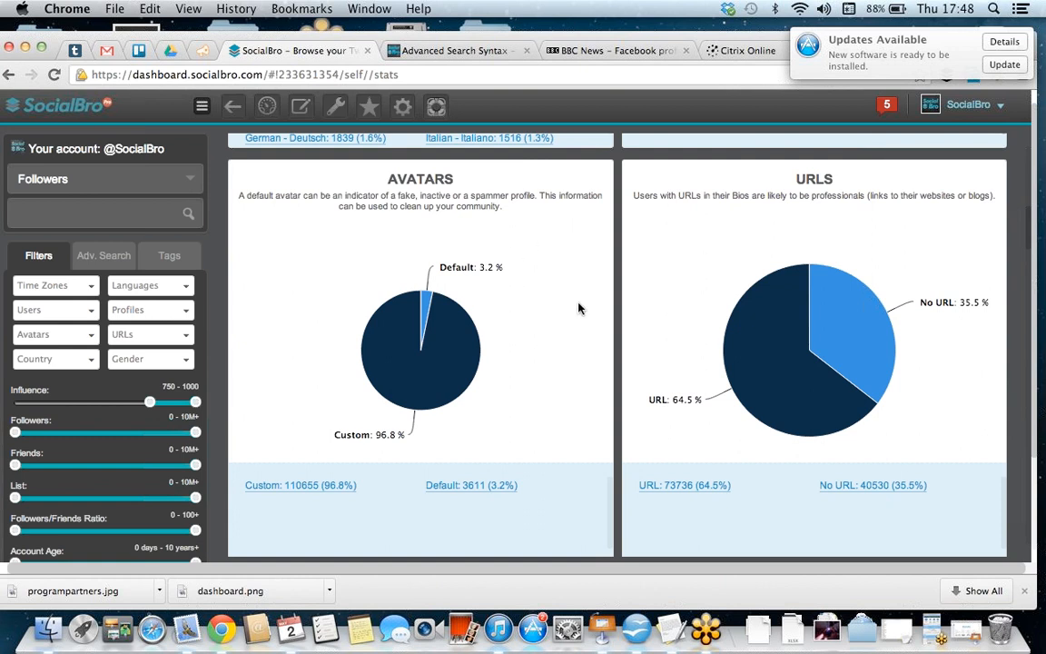
pyautogui.scroll(-2, 579, 306)
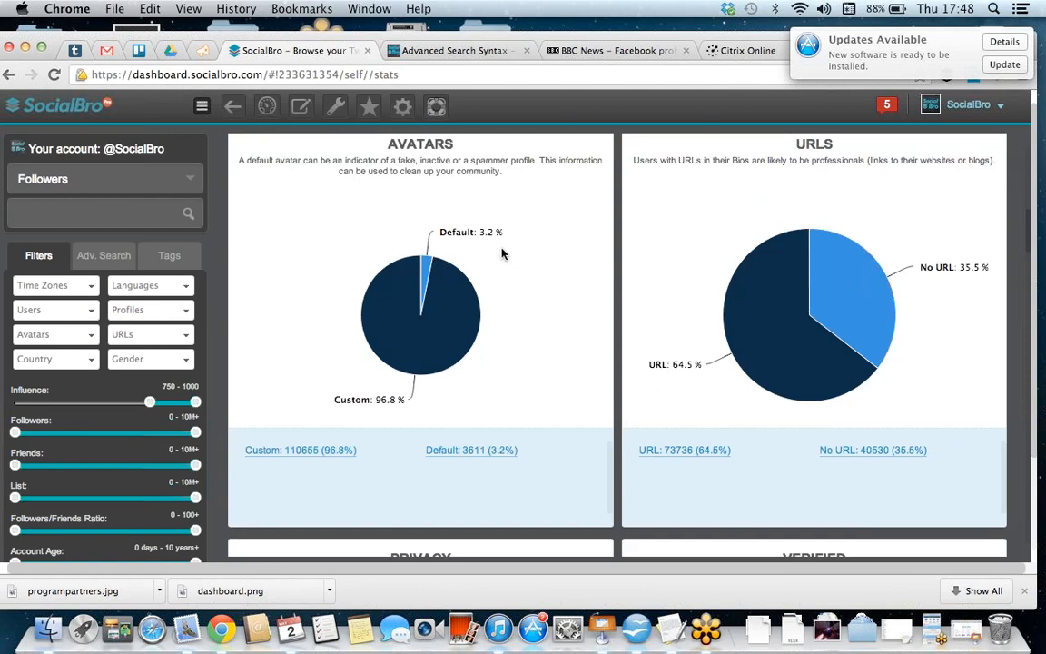
# Step: Browse the followers with default avatars from the Avatars chart, and return to the Insights report
pyautogui.moveTo(443, 305)
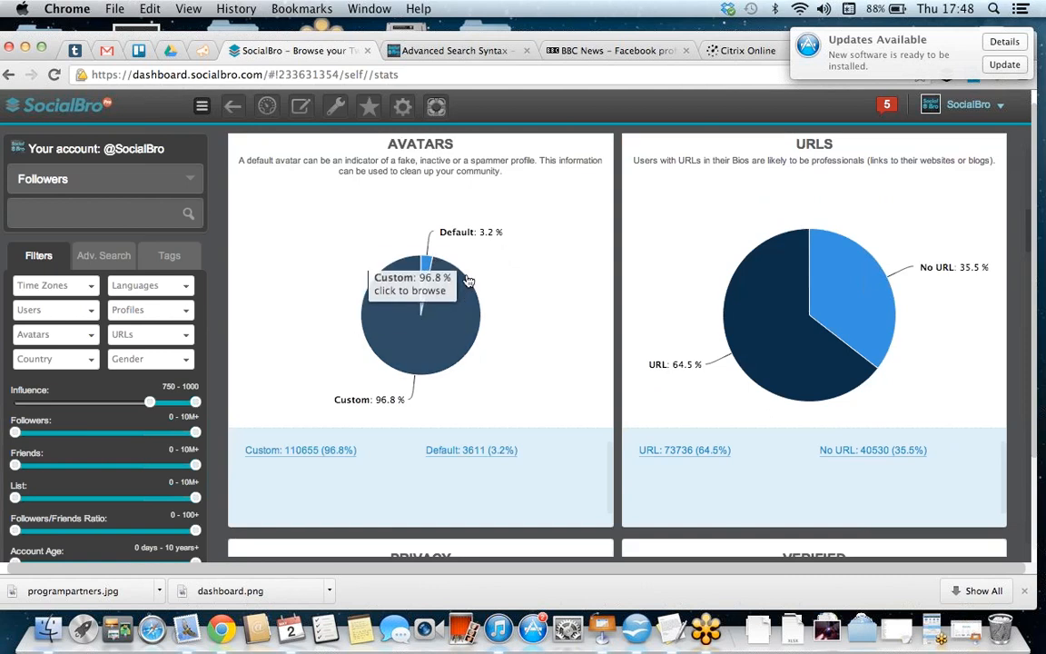
pyautogui.moveTo(476, 233)
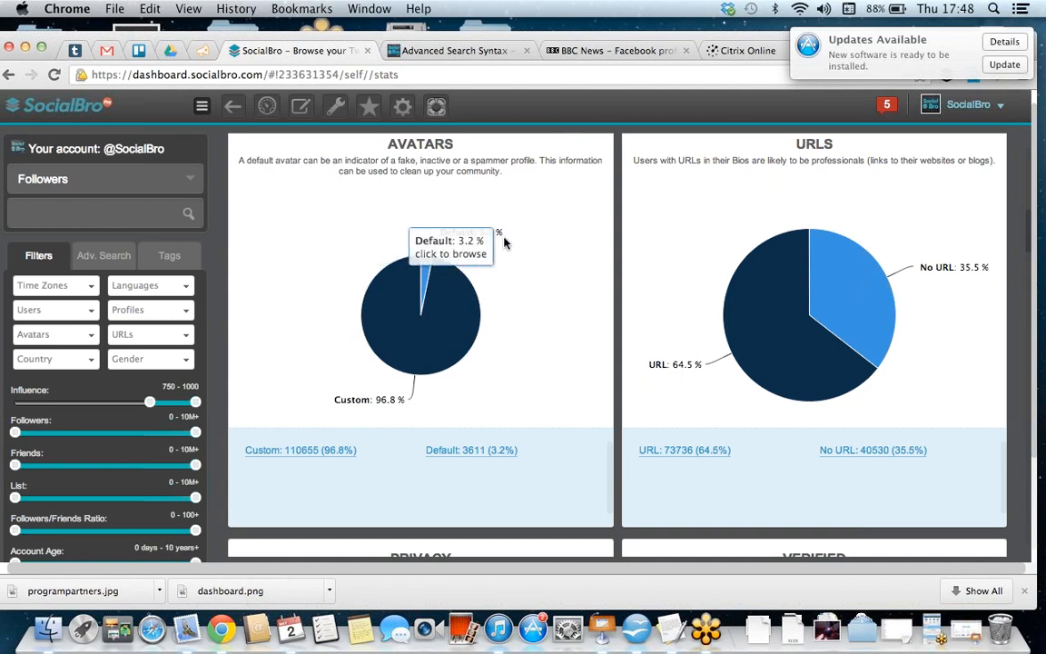
pyautogui.click(428, 282)
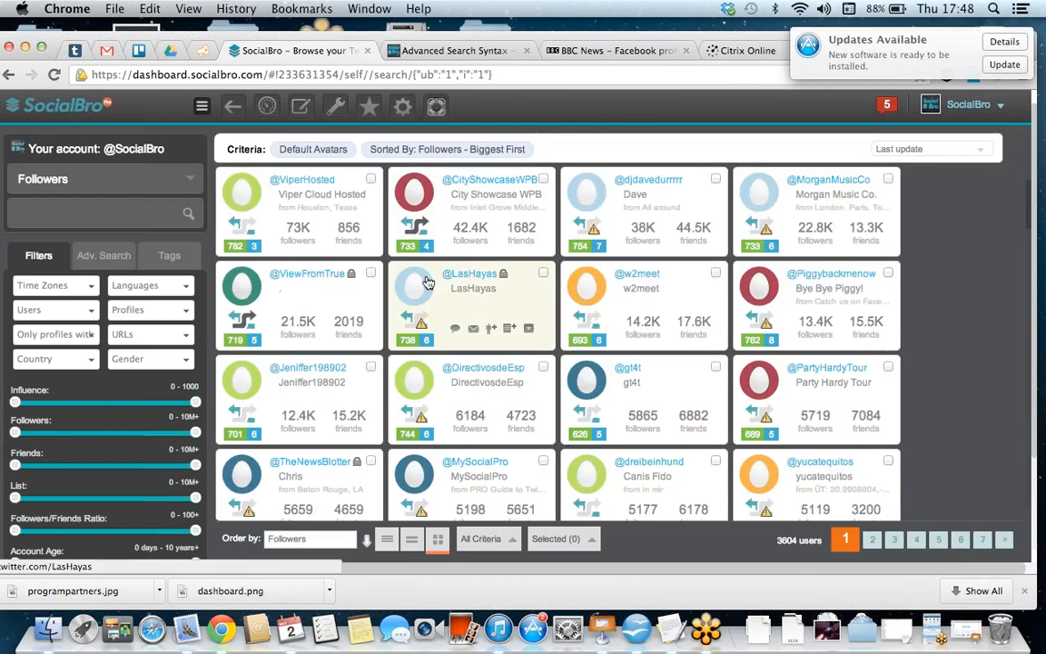
pyautogui.click(237, 108)
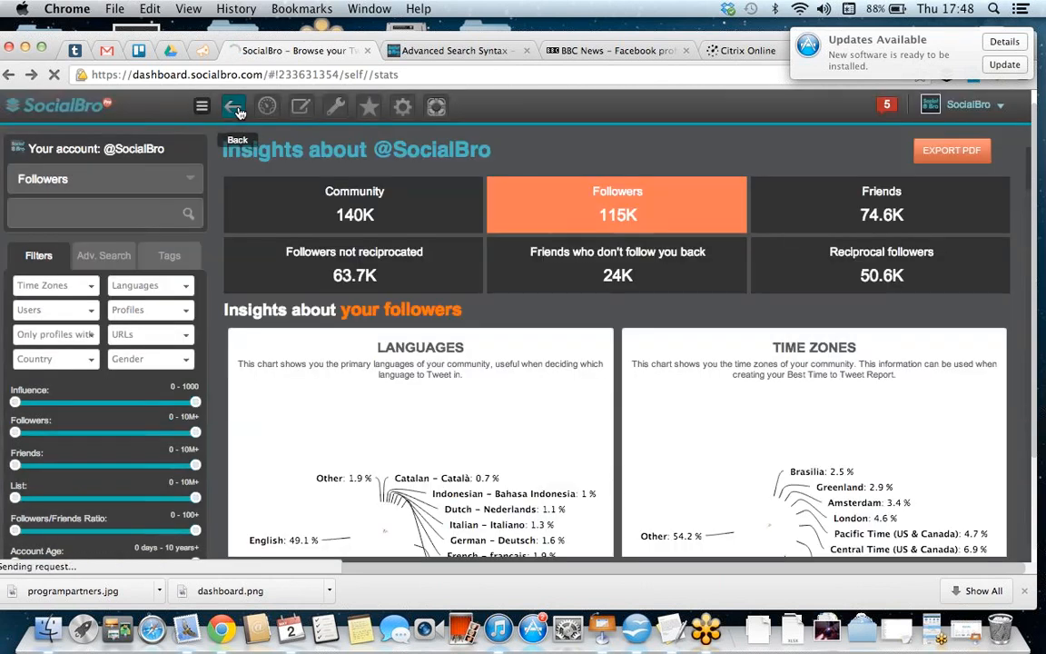
# Step: Examine the privacy, verified, gender, followers, friends and ratio charts in the followers section of the Insights report
pyautogui.scroll(-10, 638, 311)
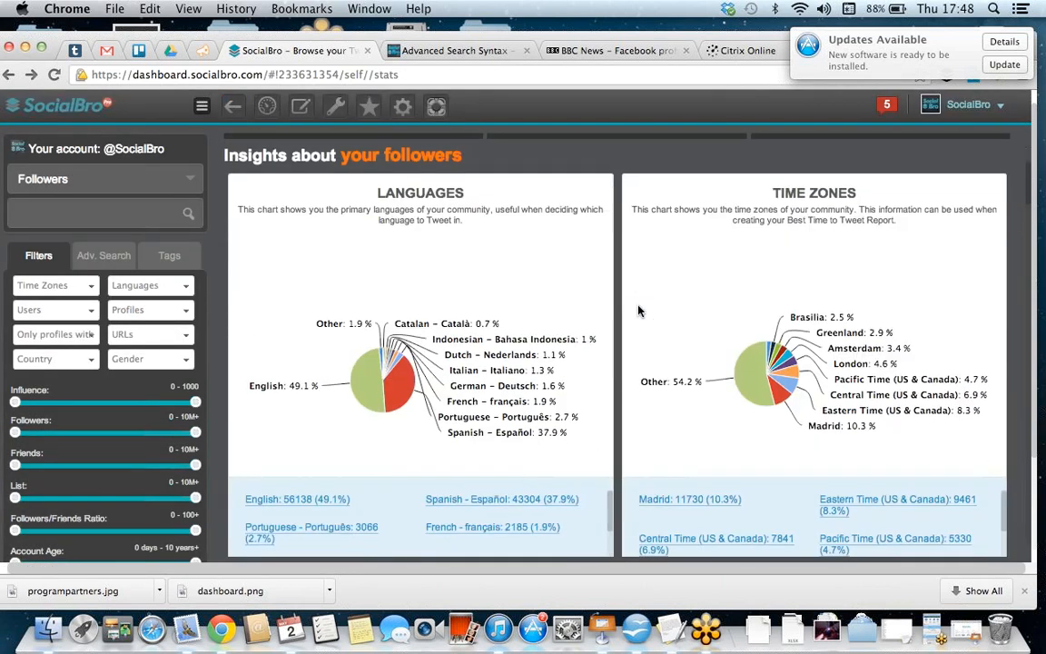
pyautogui.scroll(-10, 638, 310)
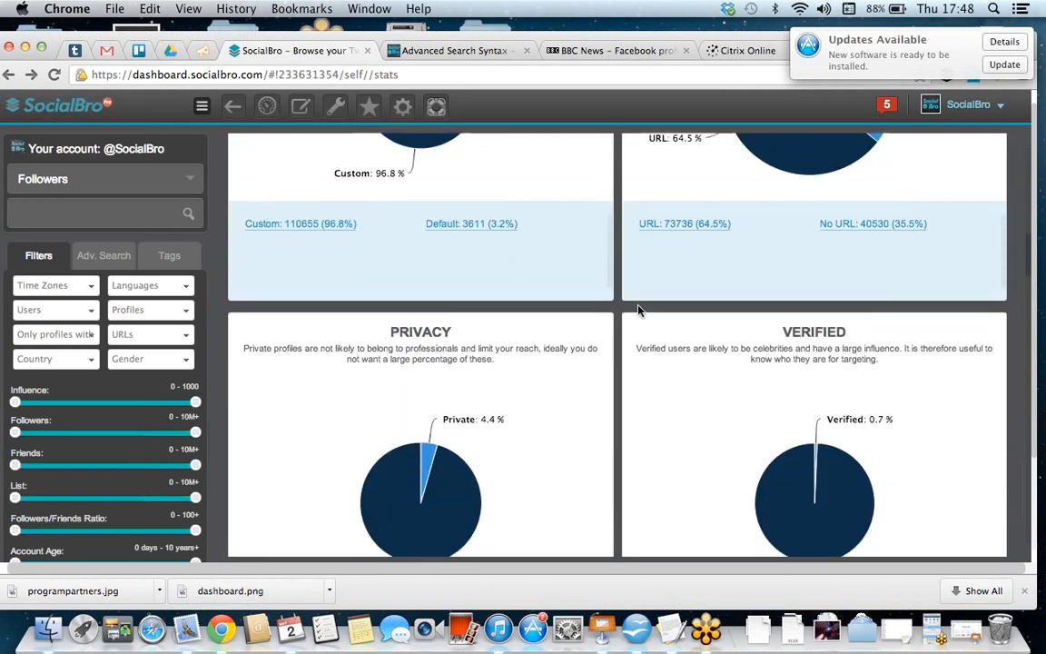
pyautogui.scroll(-8, 638, 310)
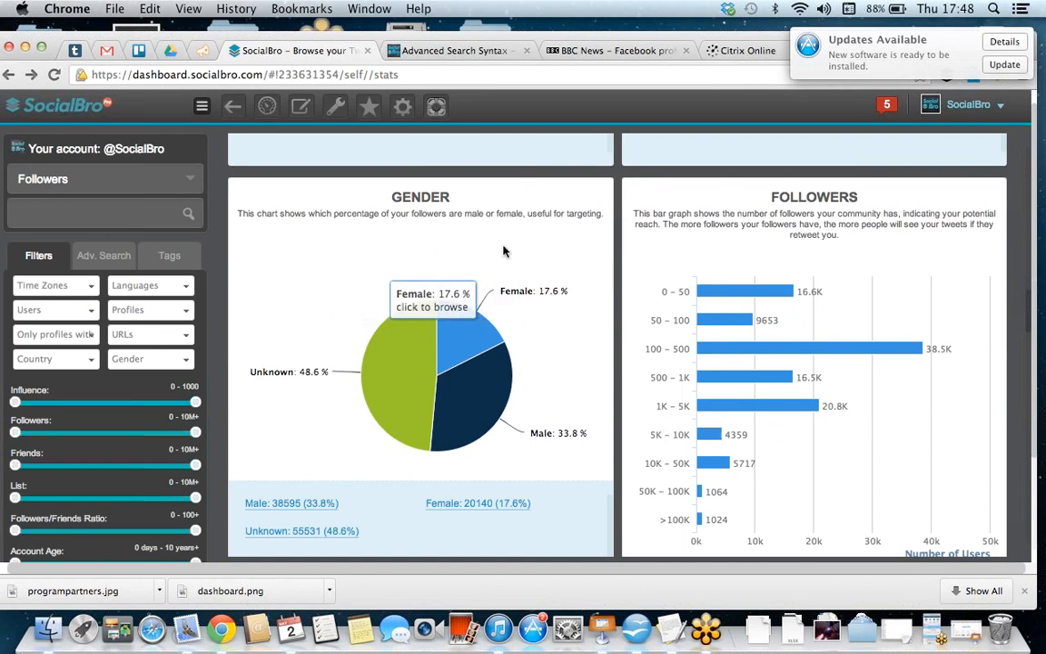
pyautogui.scroll(8, 563, 291)
pyautogui.scroll(-8, 568, 291)
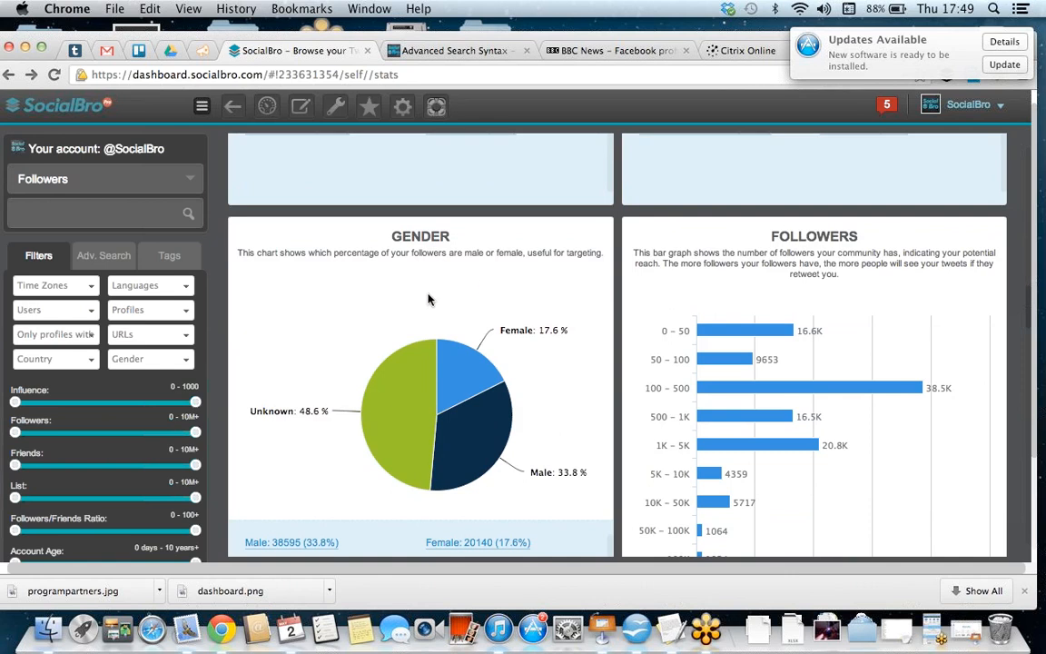
pyautogui.scroll(-1, 430, 300)
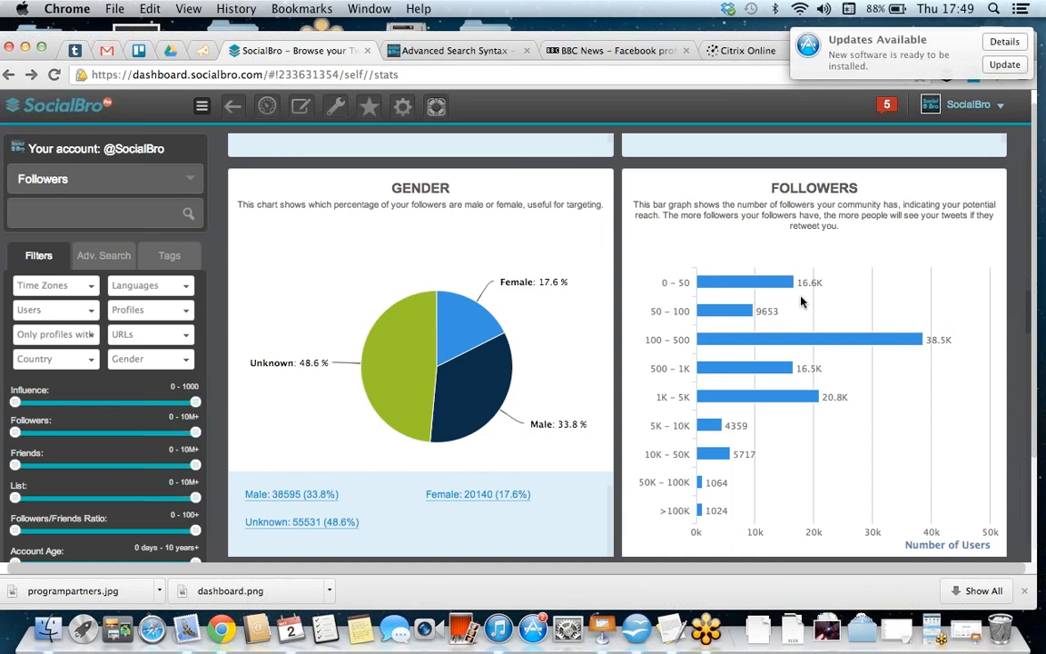
pyautogui.scroll(-5, 801, 302)
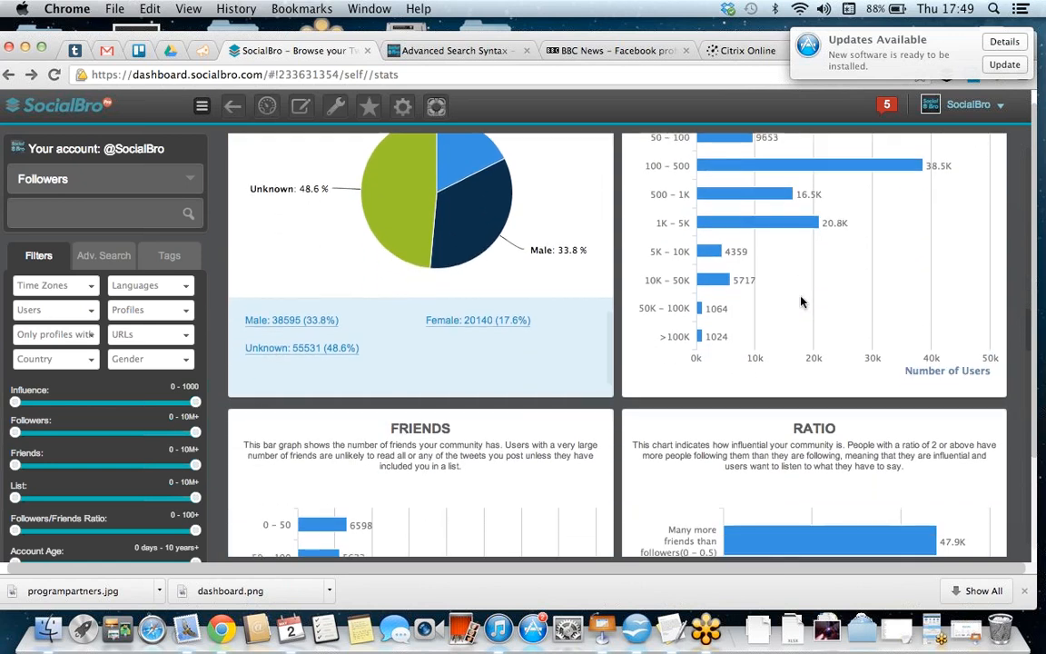
pyautogui.scroll(-2, 801, 301)
pyautogui.moveTo(815, 357)
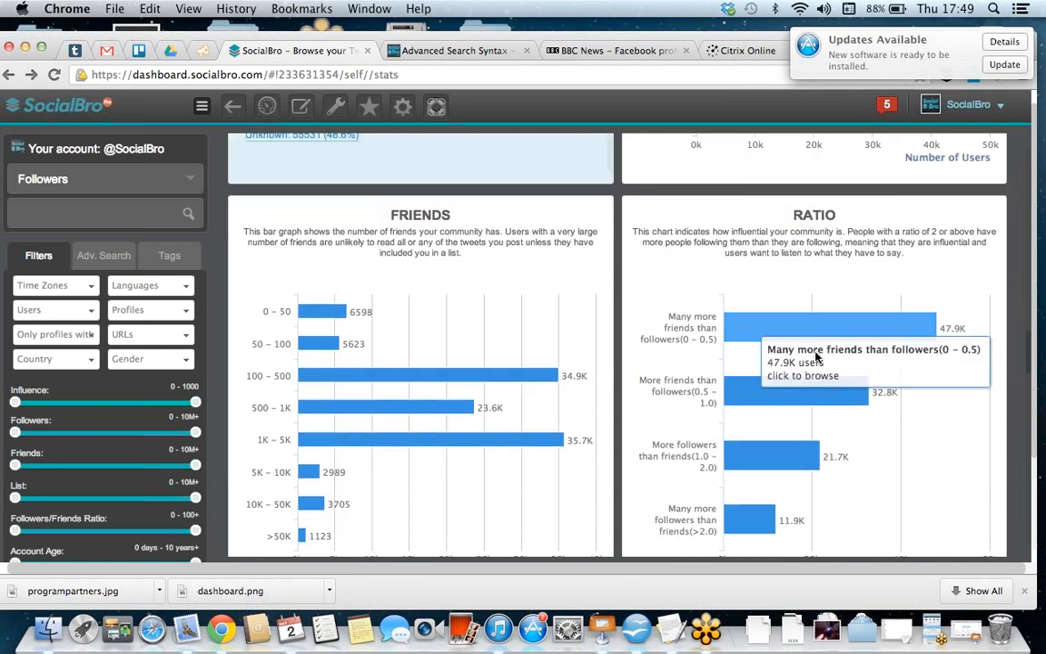
# Step: Examine the time since last tweet, tweets per day, countries, locations and bio tagcloud sections of the Insights report
pyautogui.scroll(-1, 815, 357)
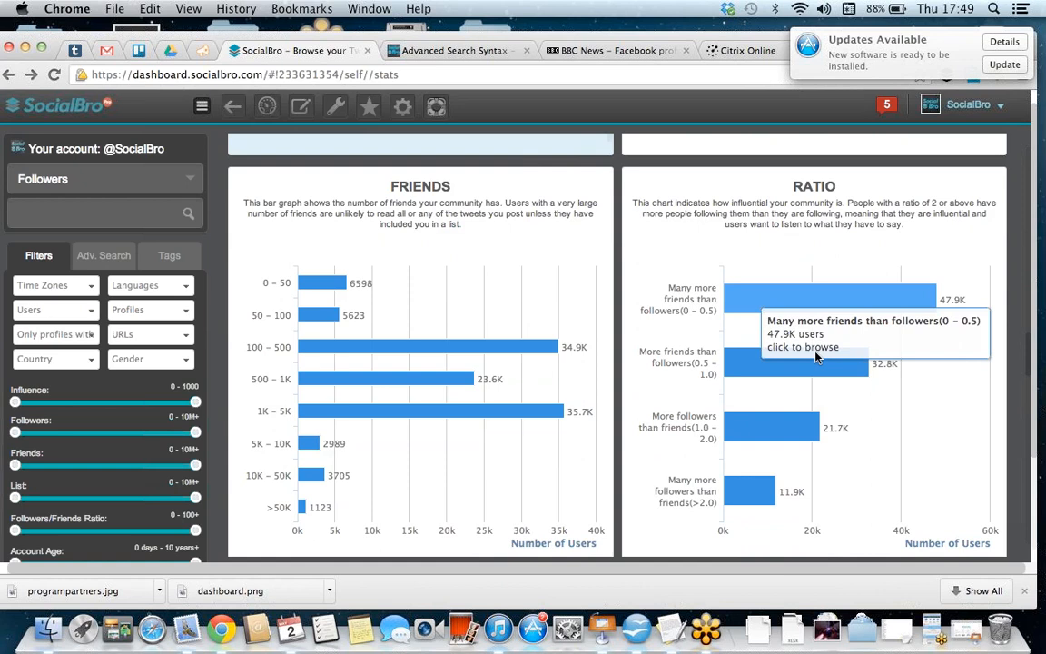
pyautogui.scroll(-10, 815, 357)
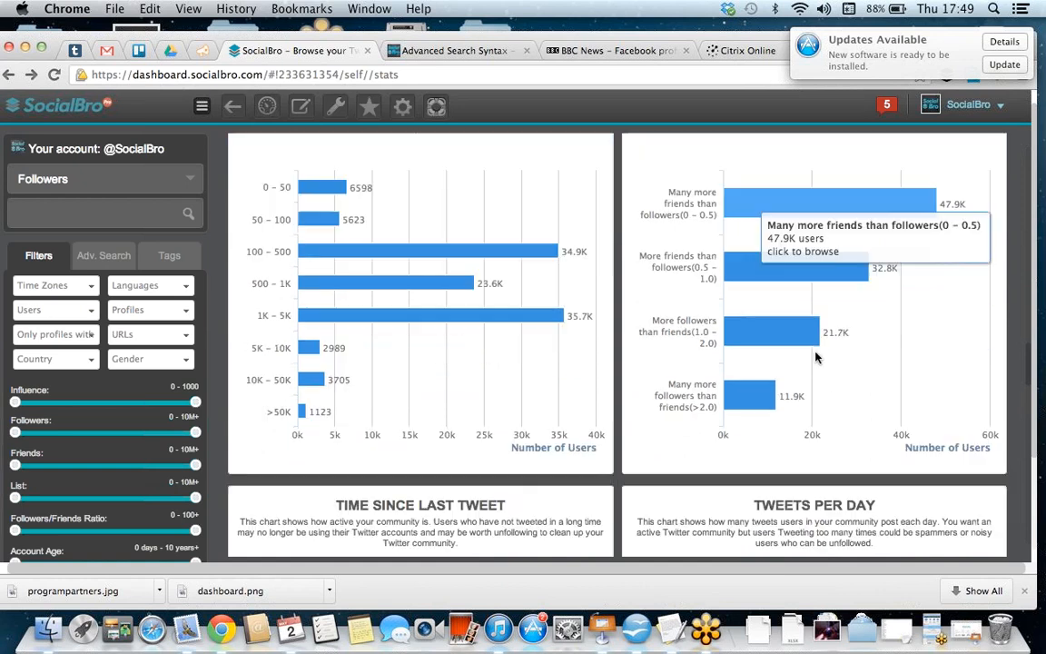
pyautogui.scroll(-1, 815, 356)
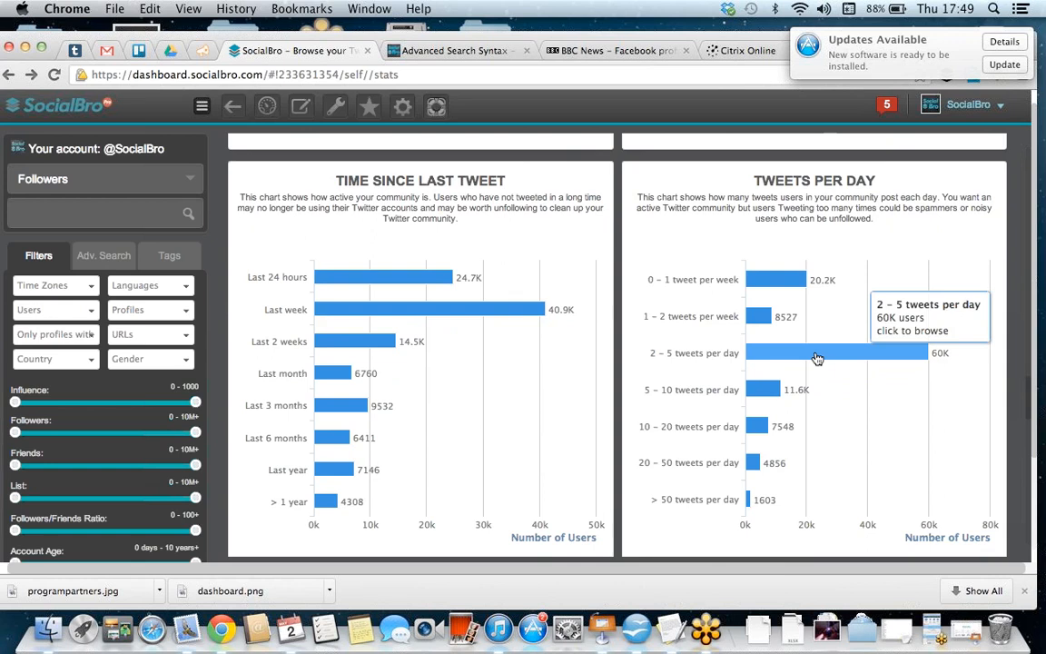
pyautogui.scroll(-15, 817, 359)
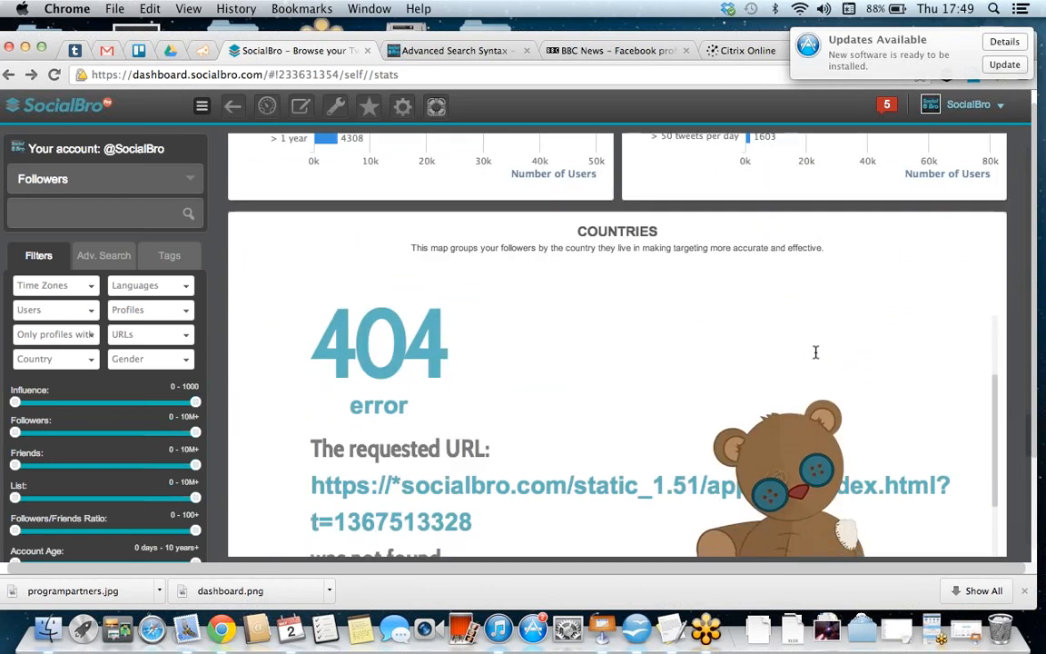
pyautogui.scroll(-5, 815, 357)
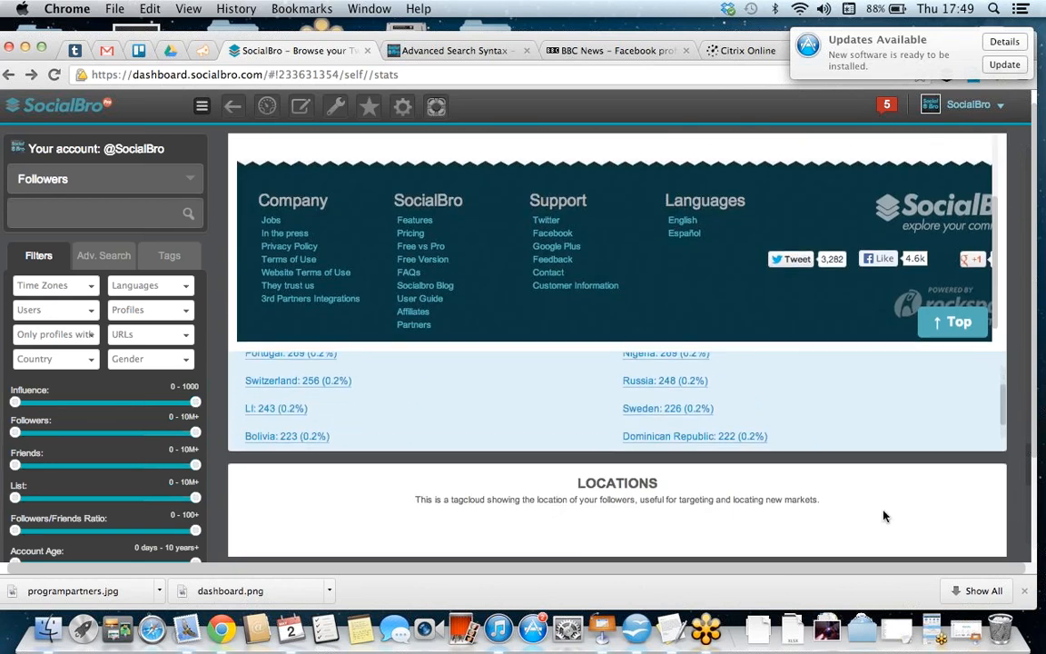
pyautogui.scroll(-8, 885, 516)
pyautogui.scroll(-3, 885, 515)
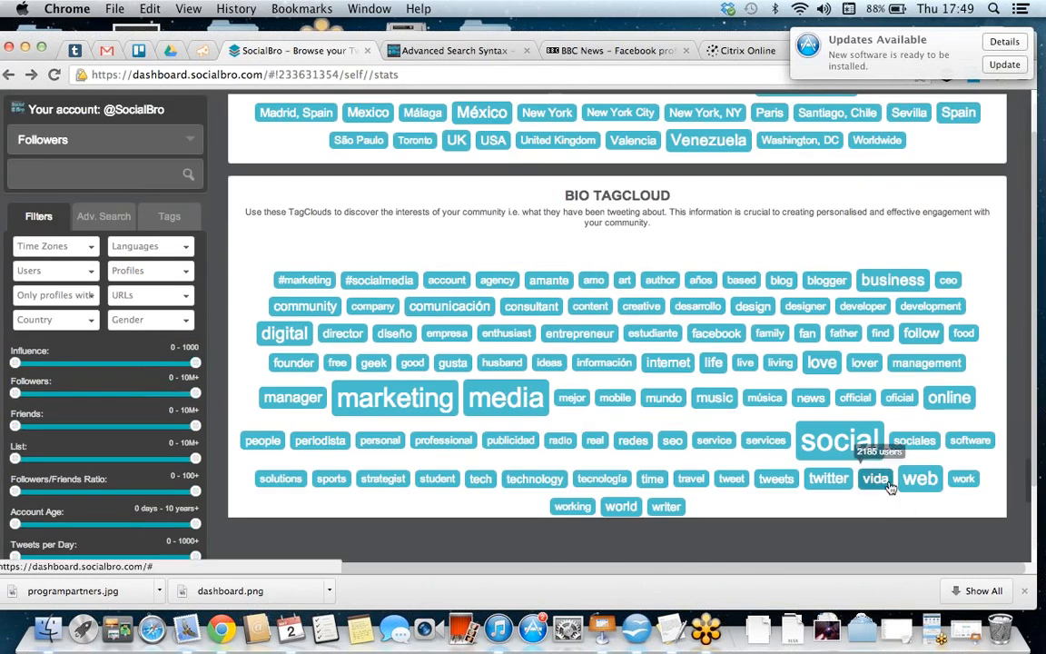
pyautogui.click(1027, 318)
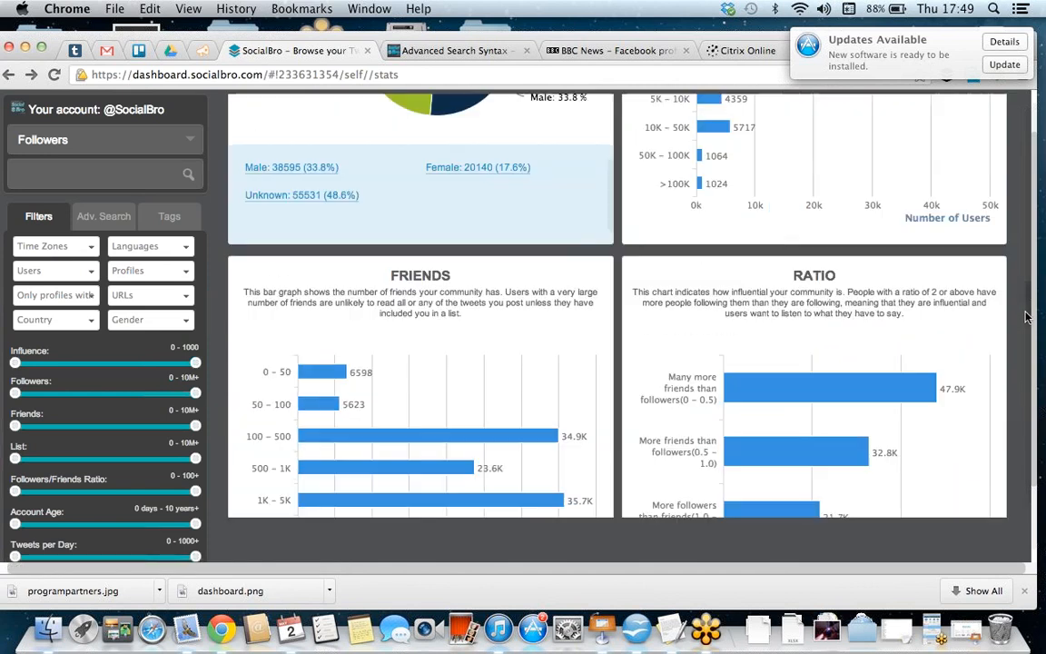
pyautogui.scroll(10, 1027, 317)
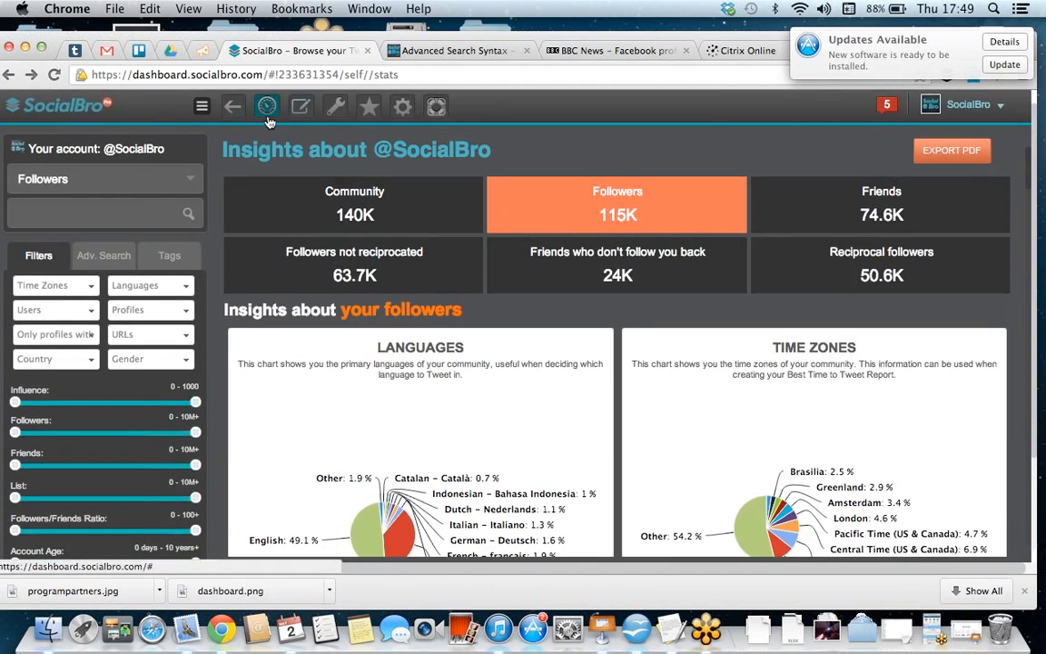
# Step: Return to the dashboard and open the Discover Twitter users tool to browse its default results
pyautogui.click(268, 118)
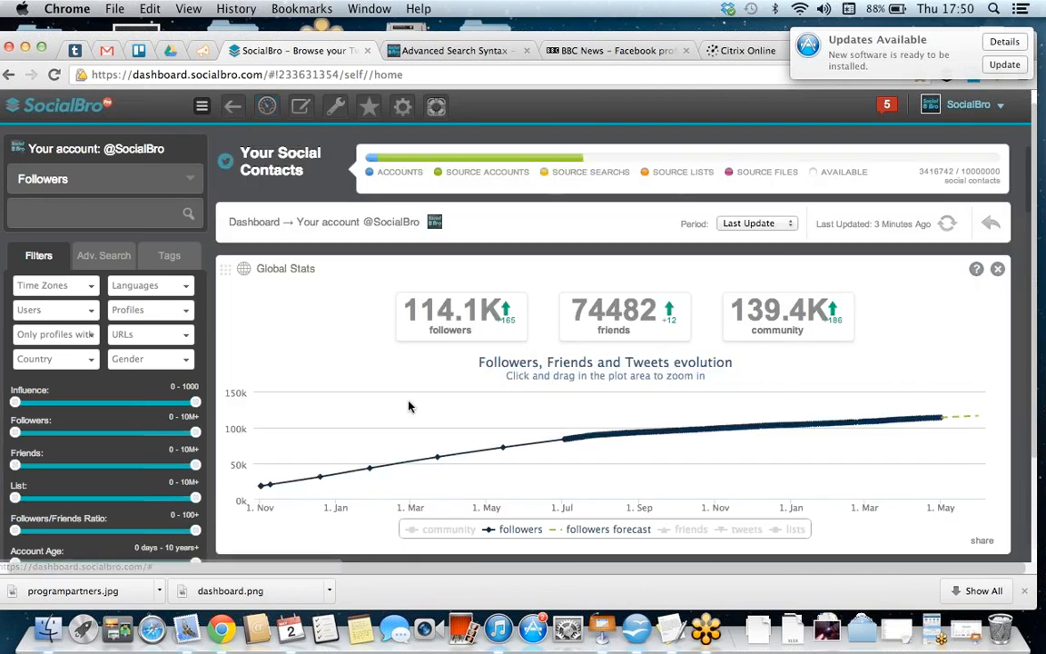
pyautogui.scroll(-5, 408, 404)
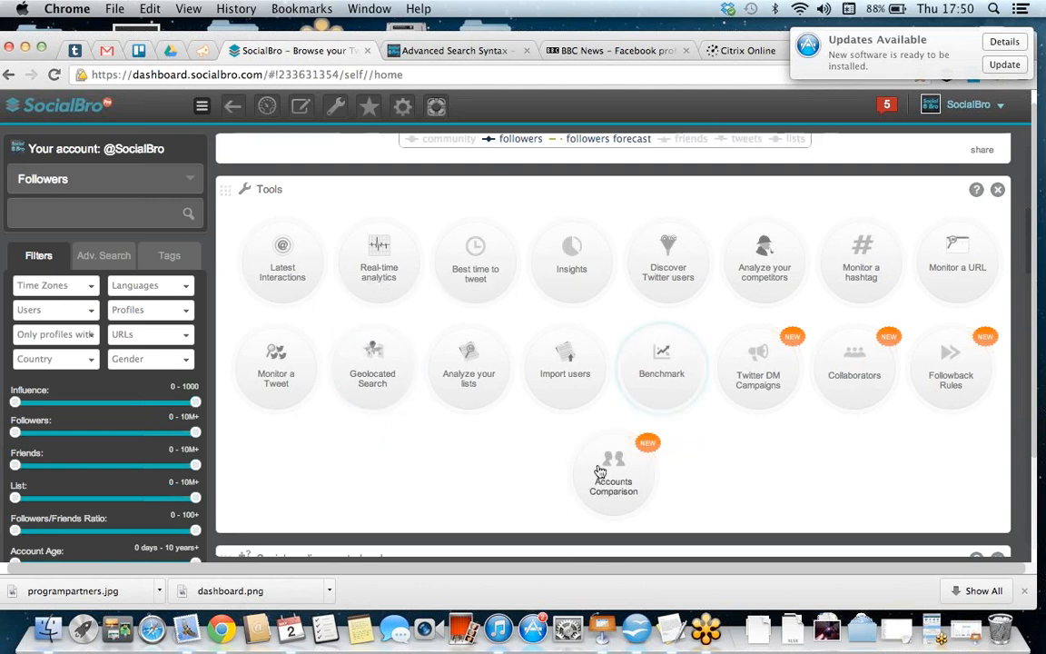
pyautogui.click(690, 278)
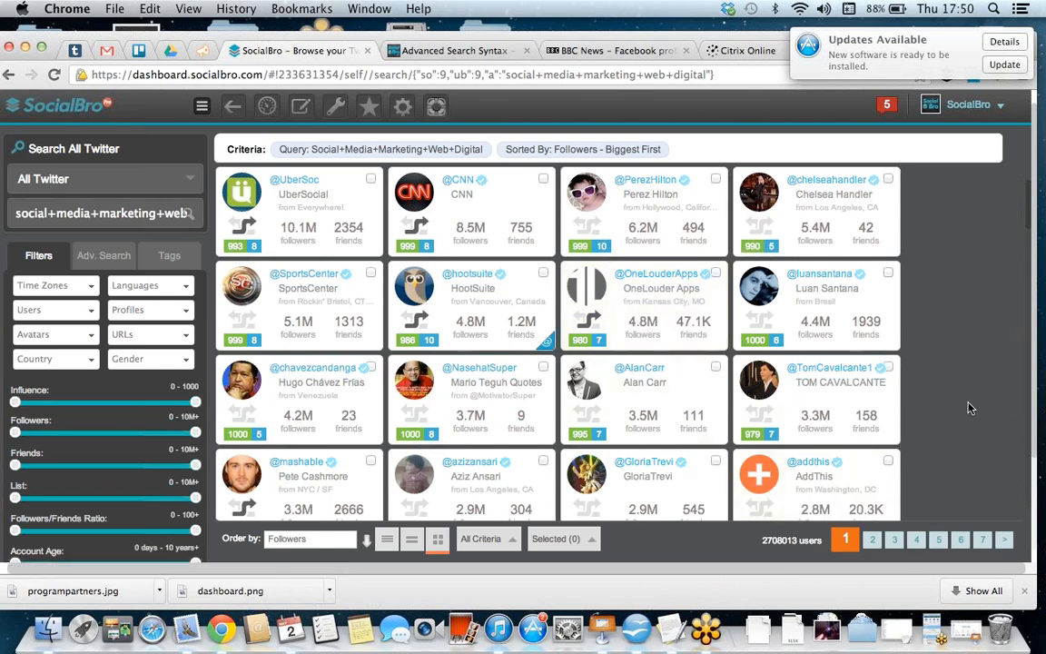
pyautogui.scroll(-3, 970, 409)
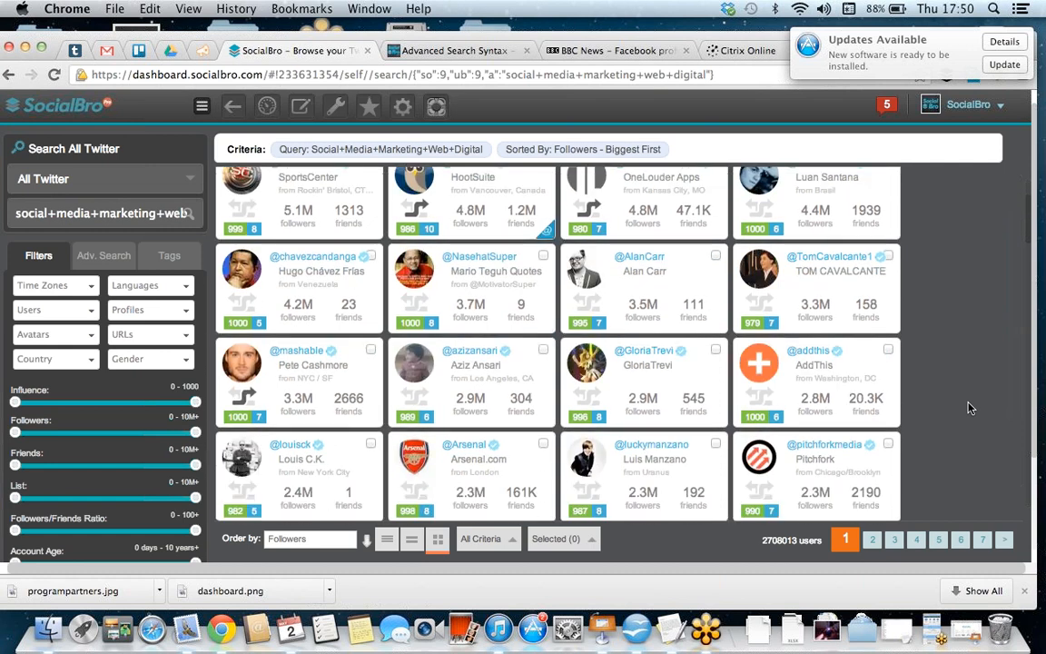
# Step: Open the advanced search fields and review the Advanced Search Syntax rules in the SocialBro User Guide
pyautogui.click(104, 257)
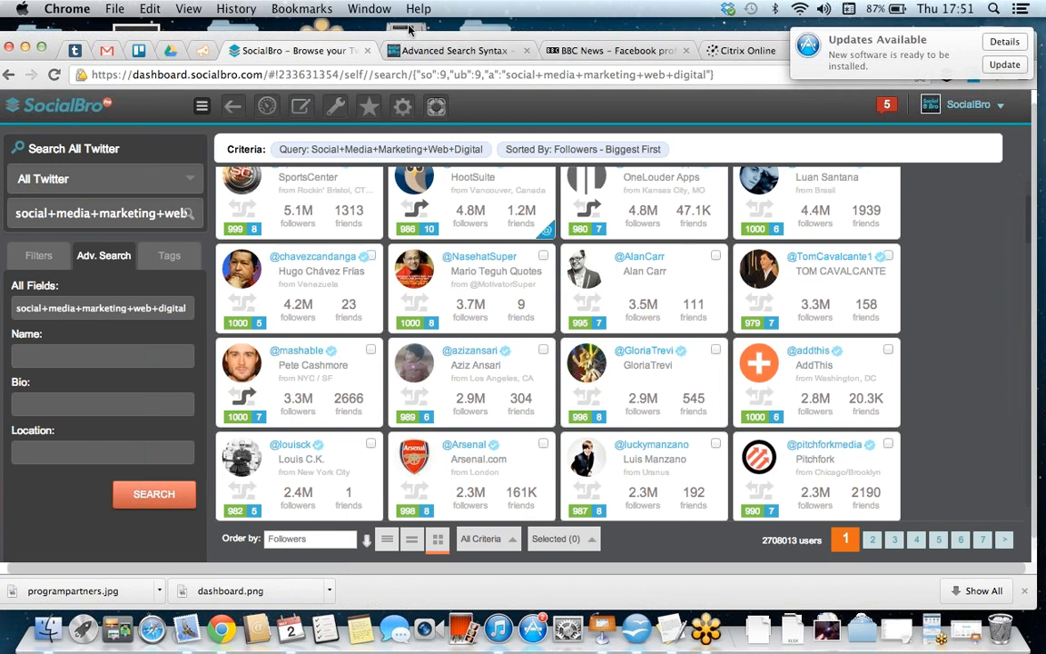
pyautogui.click(387, 48)
pyautogui.scroll(-2, 396, 364)
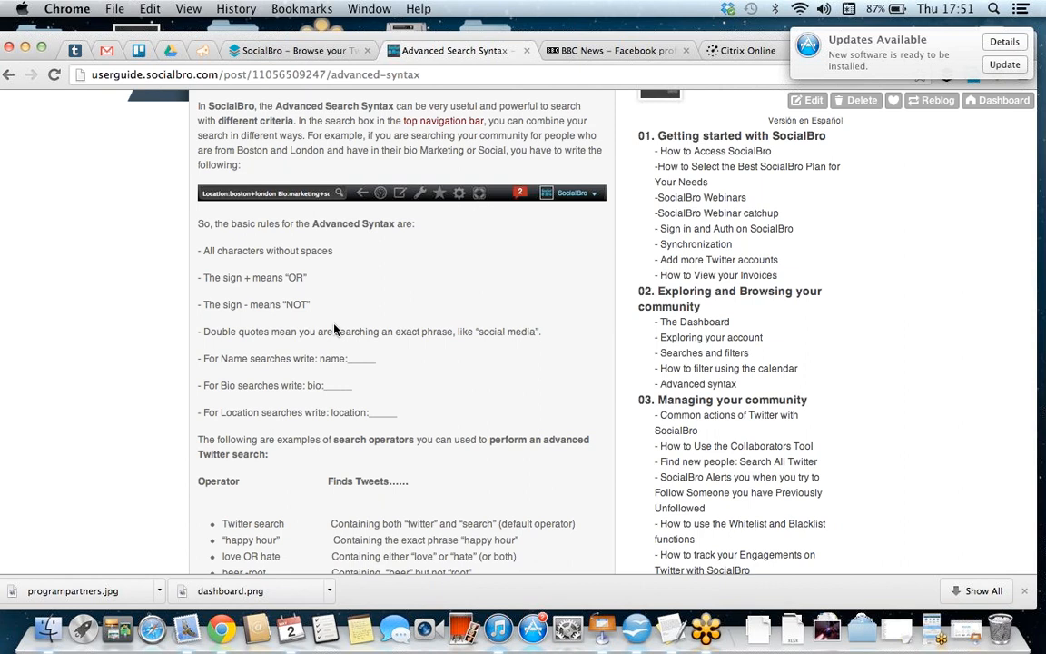
pyautogui.scroll(5, 436, 263)
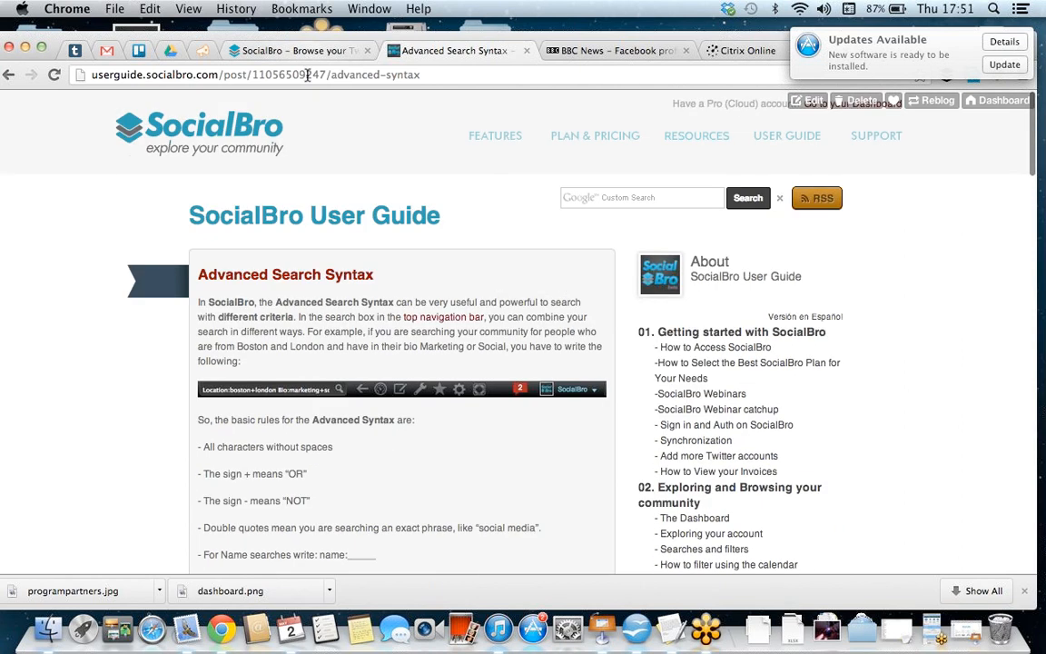
pyautogui.scroll(-3, 327, 229)
pyautogui.scroll(-1, 325, 225)
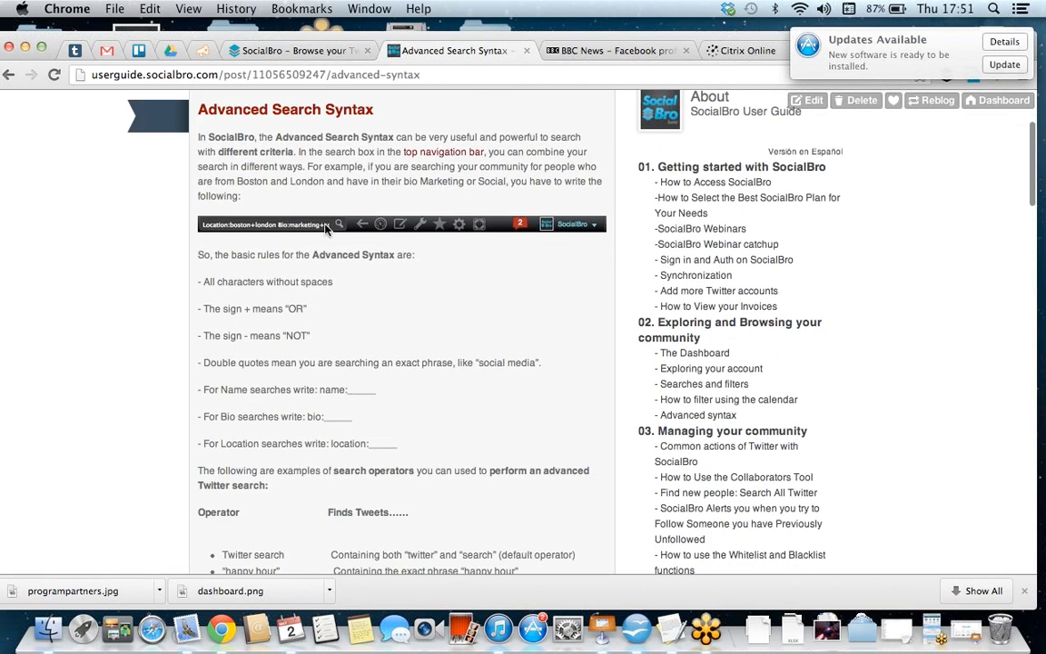
# Step: Return to the SocialBro search and search all Twitter for users with marketing+journalist in their bio
pyautogui.click(295, 51)
pyautogui.click(94, 404)
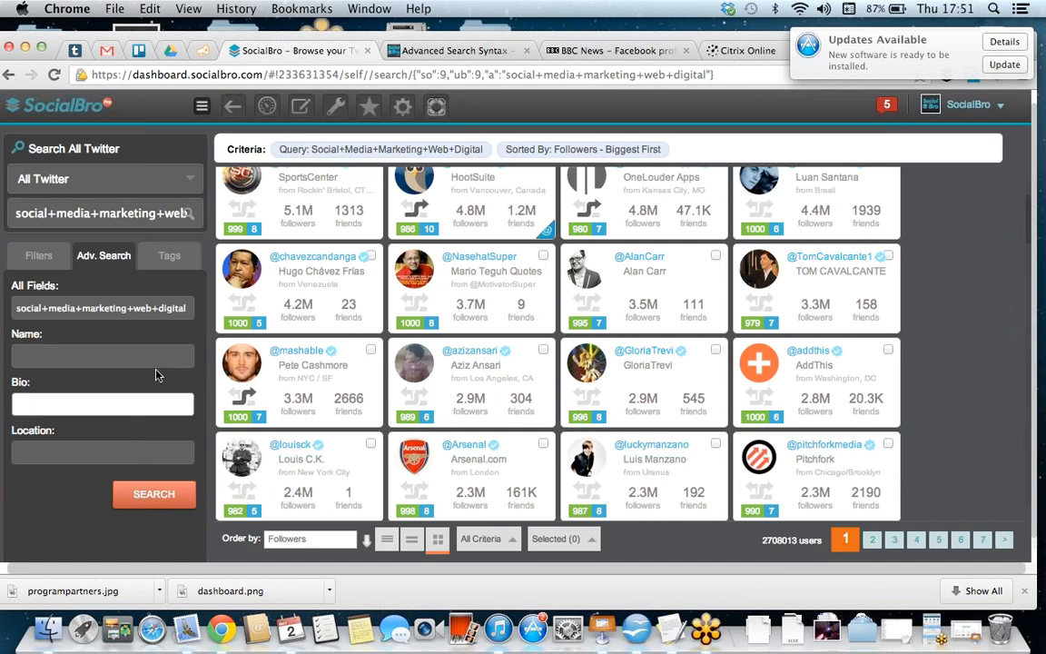
pyautogui.click(34, 361)
pyautogui.click(50, 402)
pyautogui.write('marketing+journalist')
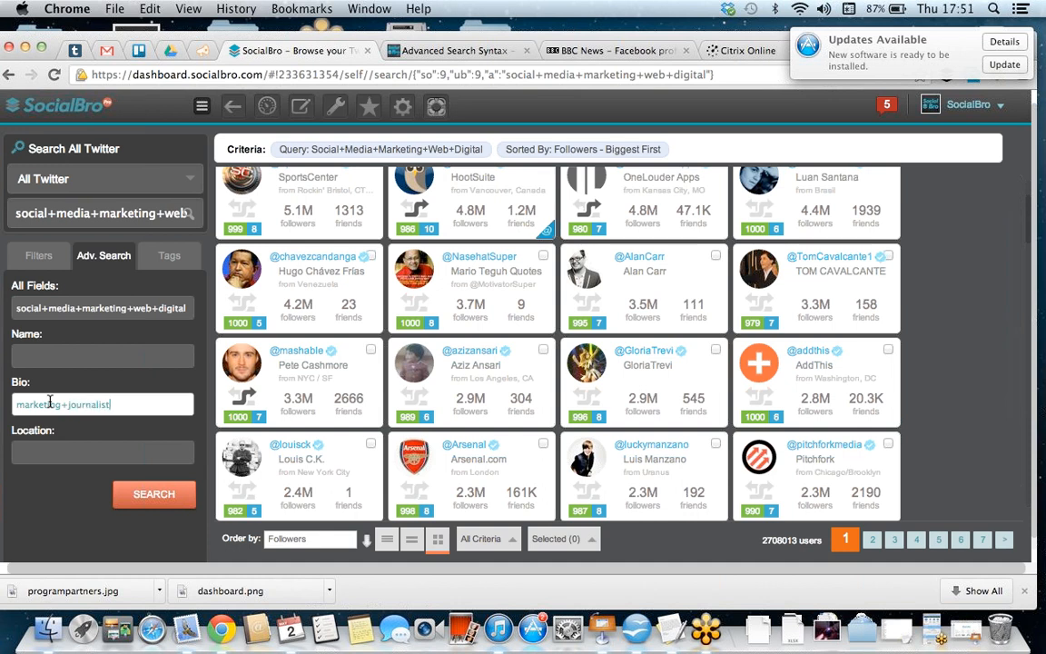
pyautogui.click(135, 498)
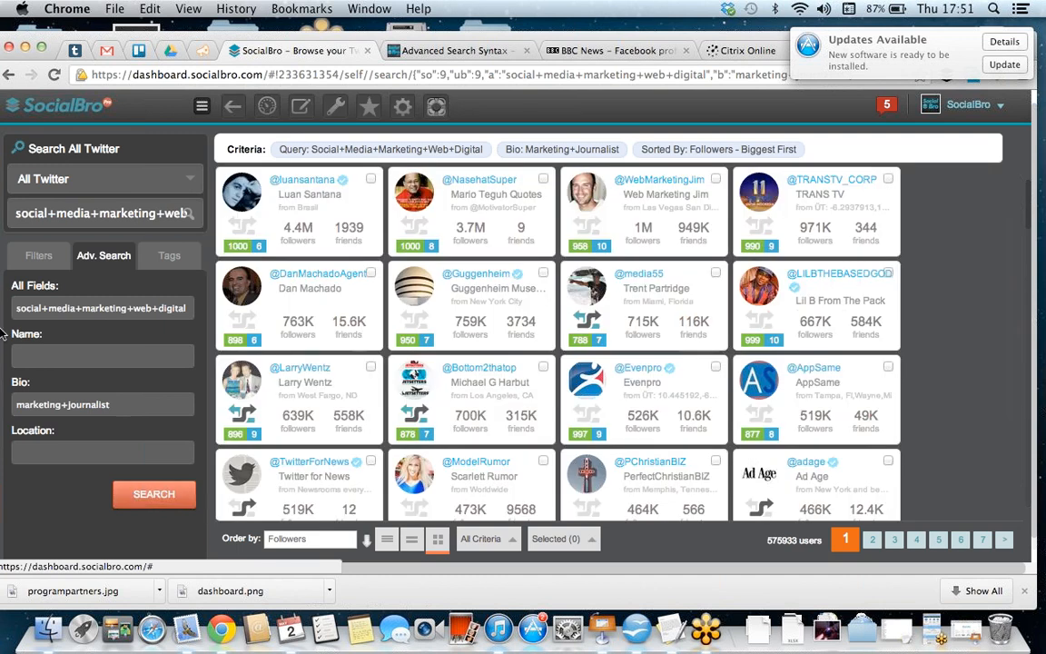
# Step: Filter the results to users with 5 to 1000+ tweets per day and only profiles with URL
pyautogui.click(36, 255)
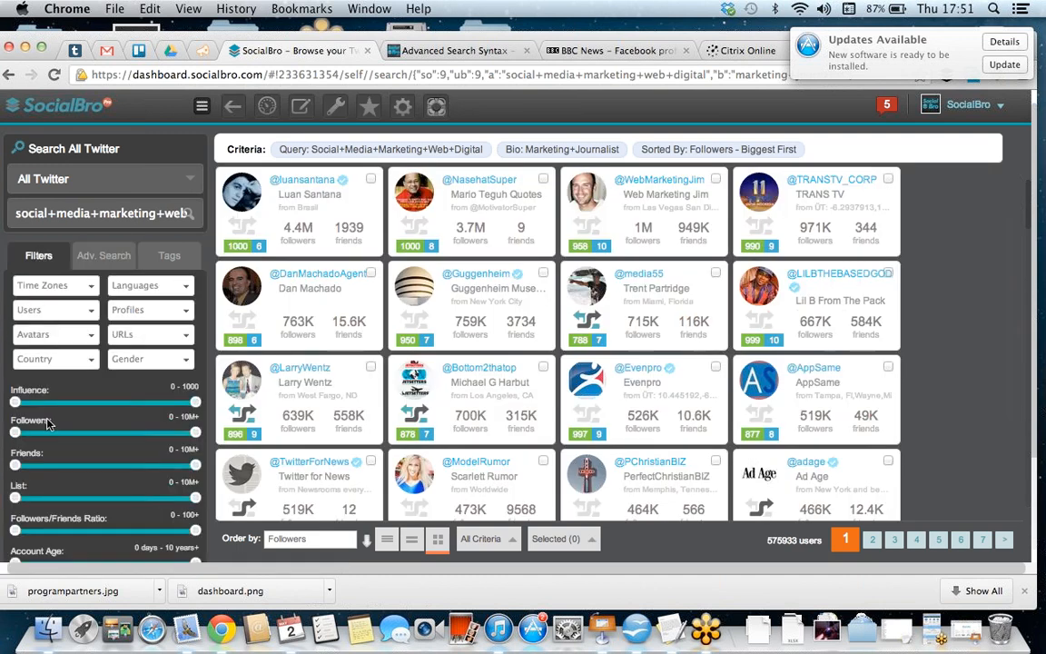
pyautogui.scroll(-3, 45, 382)
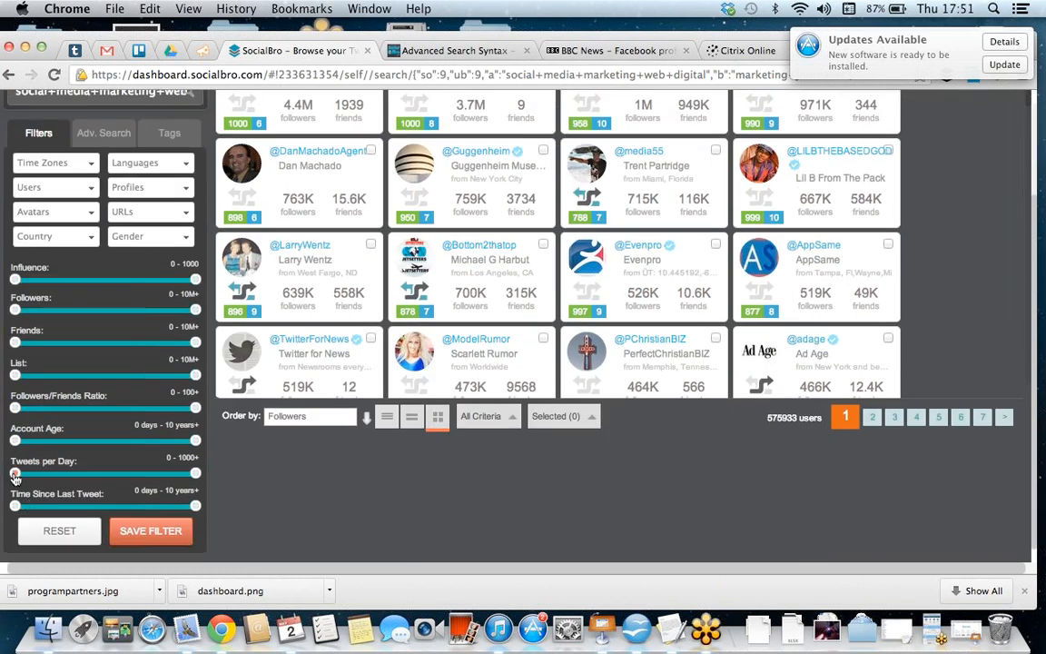
pyautogui.moveTo(15, 478); pyautogui.dragTo(87, 486)
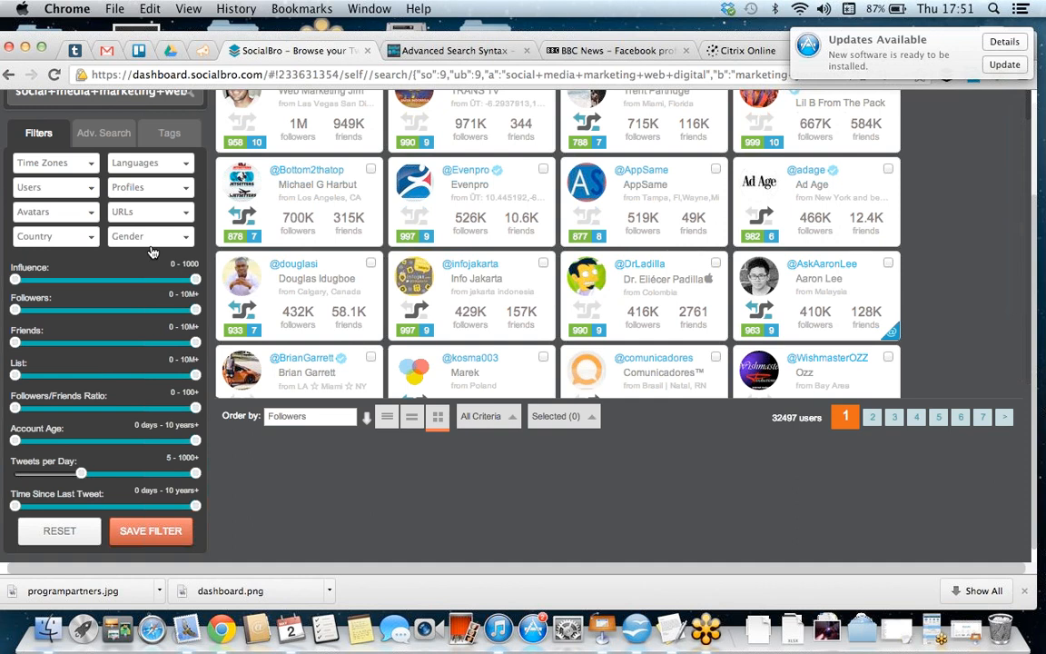
pyautogui.click(152, 218)
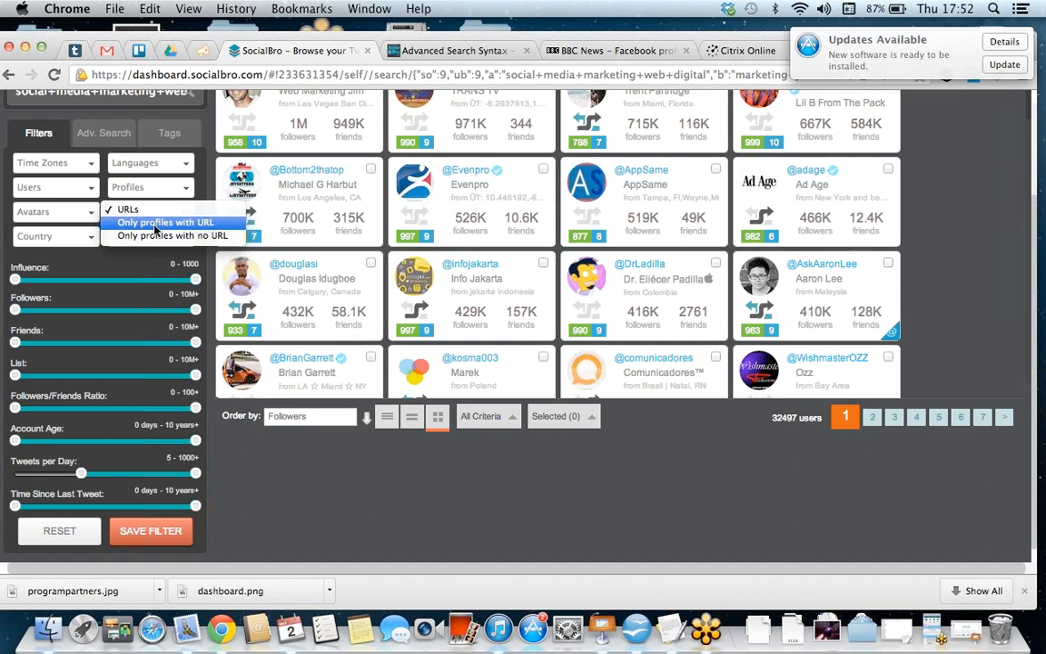
pyautogui.click(156, 229)
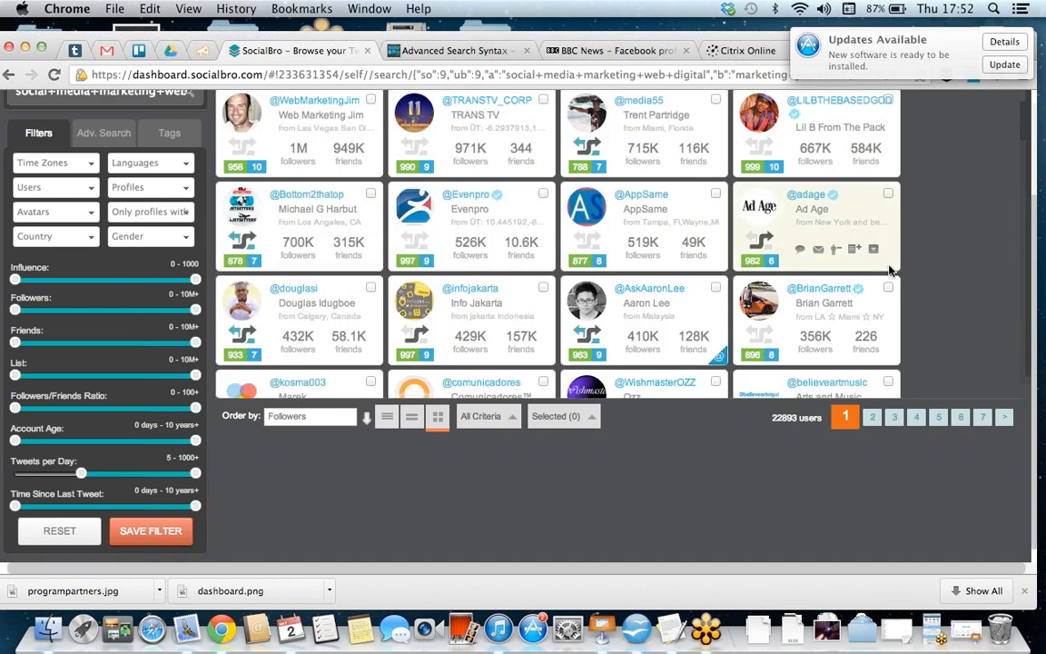
pyautogui.scroll(3, 890, 271)
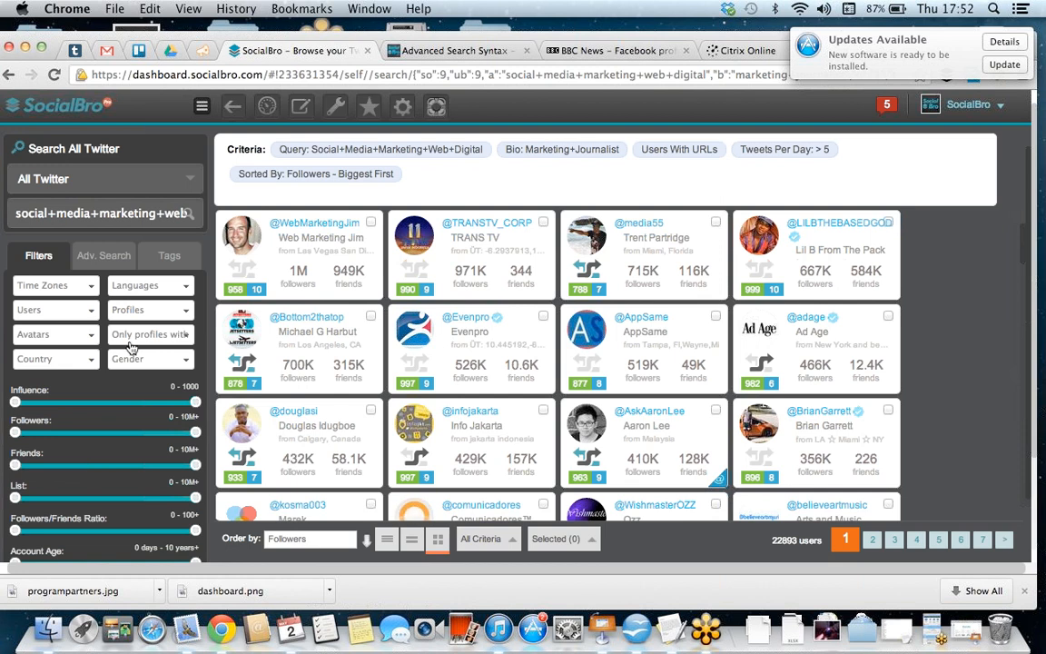
# Step: Add "New York" in quotation marks as the location in the advanced search and run the search
pyautogui.click(118, 261)
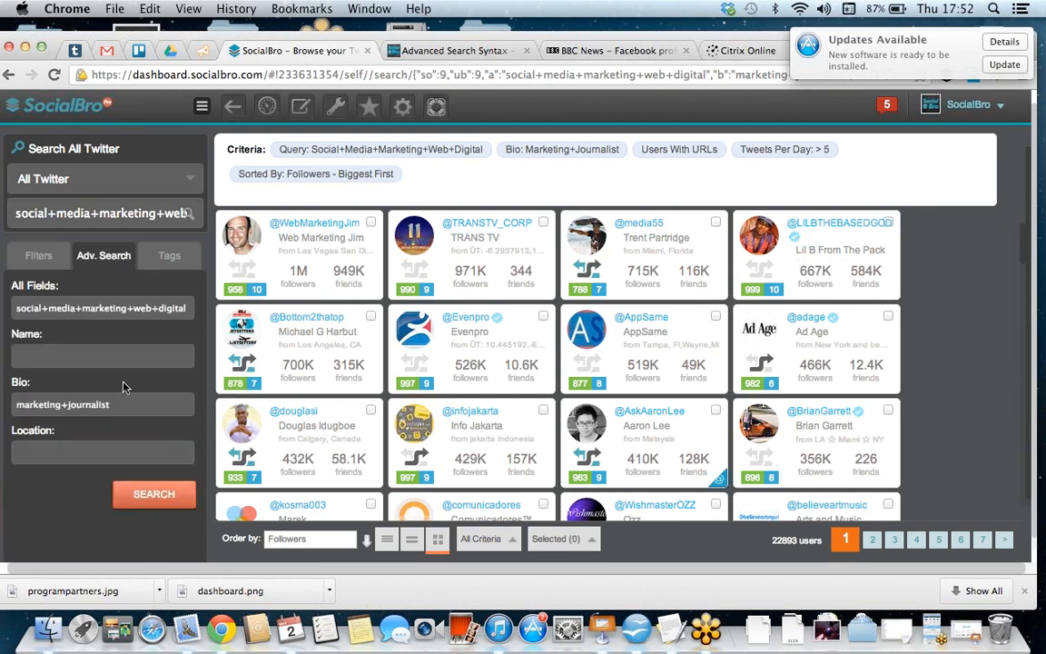
pyautogui.click(106, 451)
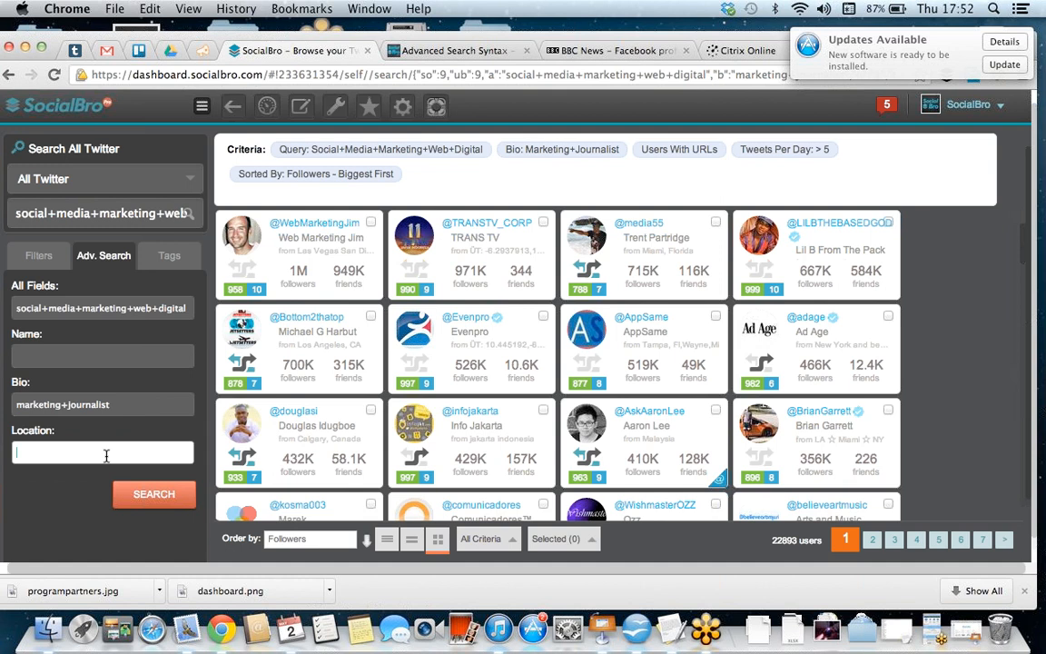
pyautogui.click(106, 455)
pyautogui.write('"New York"')
pyautogui.click(166, 520)
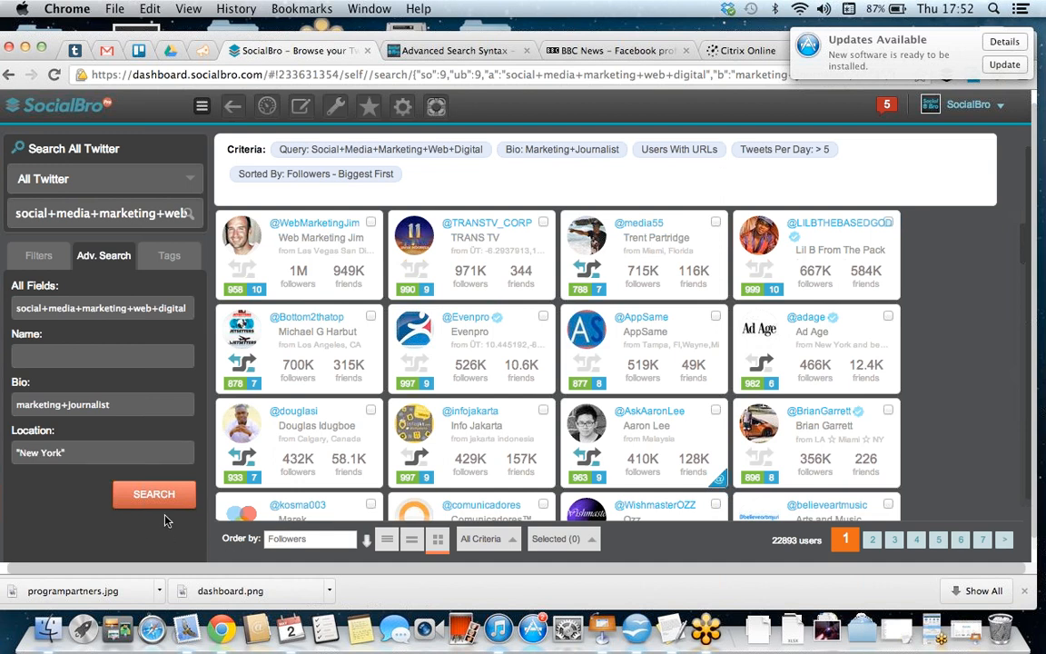
pyautogui.click(161, 505)
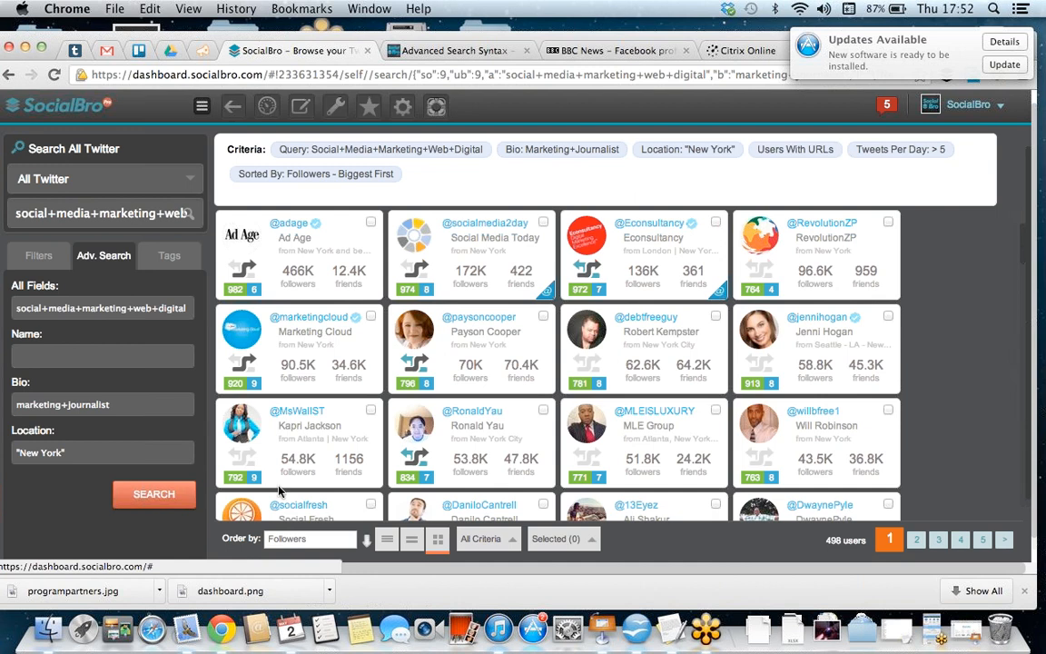
# Step: Select the twelve users in the second, third and fourth rows of the search results
pyautogui.scroll(-3, 354, 454)
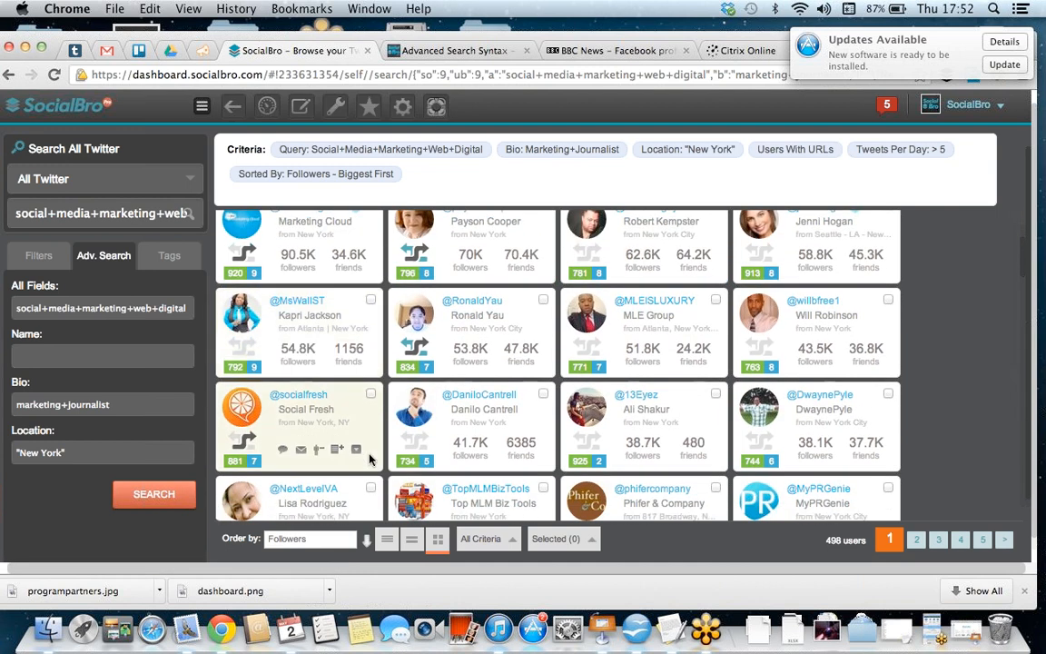
pyautogui.click(715, 300)
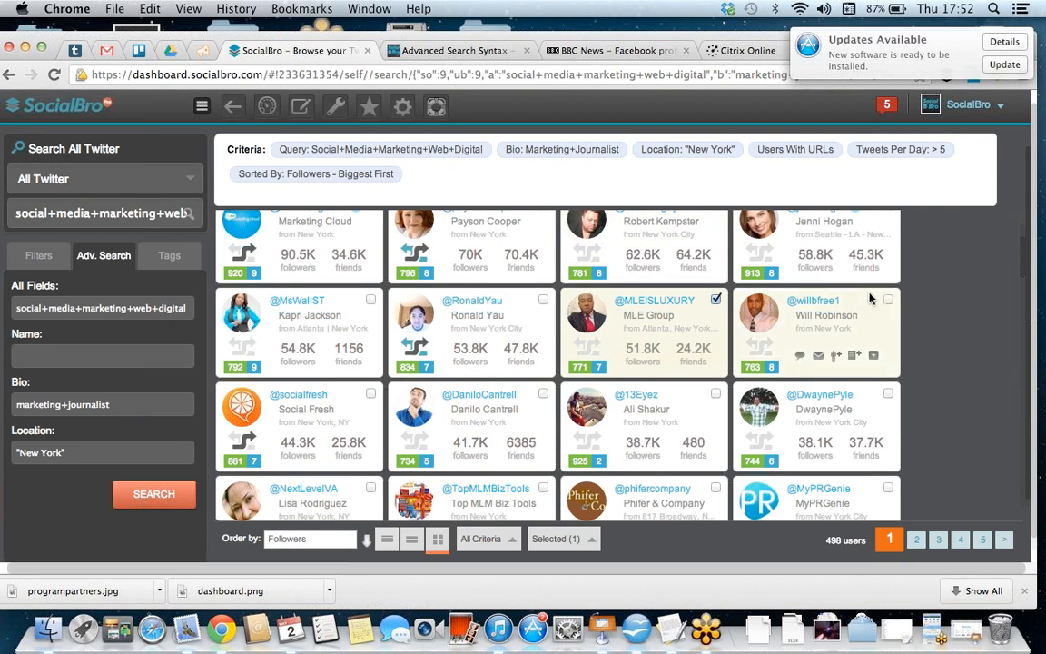
pyautogui.click(888, 299)
pyautogui.click(888, 393)
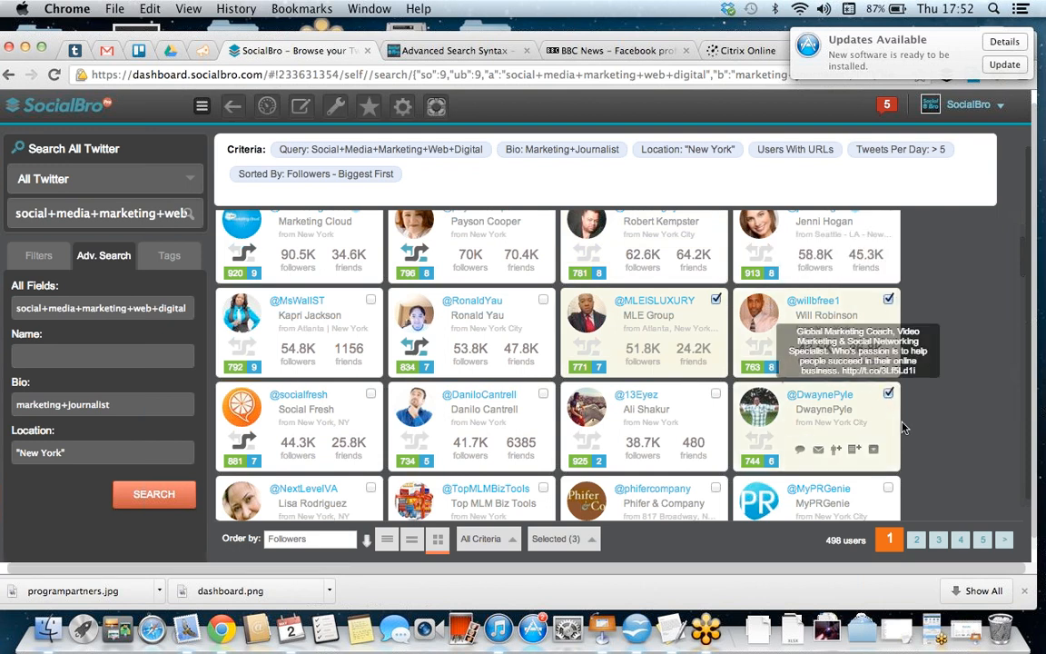
pyautogui.moveTo(965, 464); pyautogui.dragTo(287, 229)
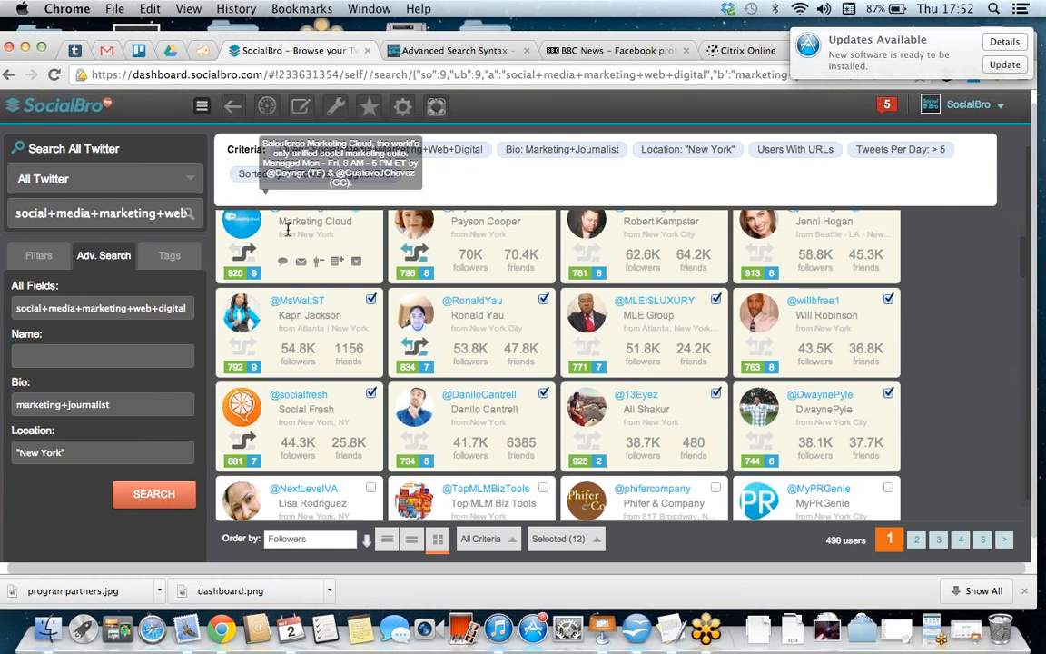
# Step: Fill in a new private Twitter list named "Social media new work" for the selected users, and close the dialog without creating it
pyautogui.click(570, 538)
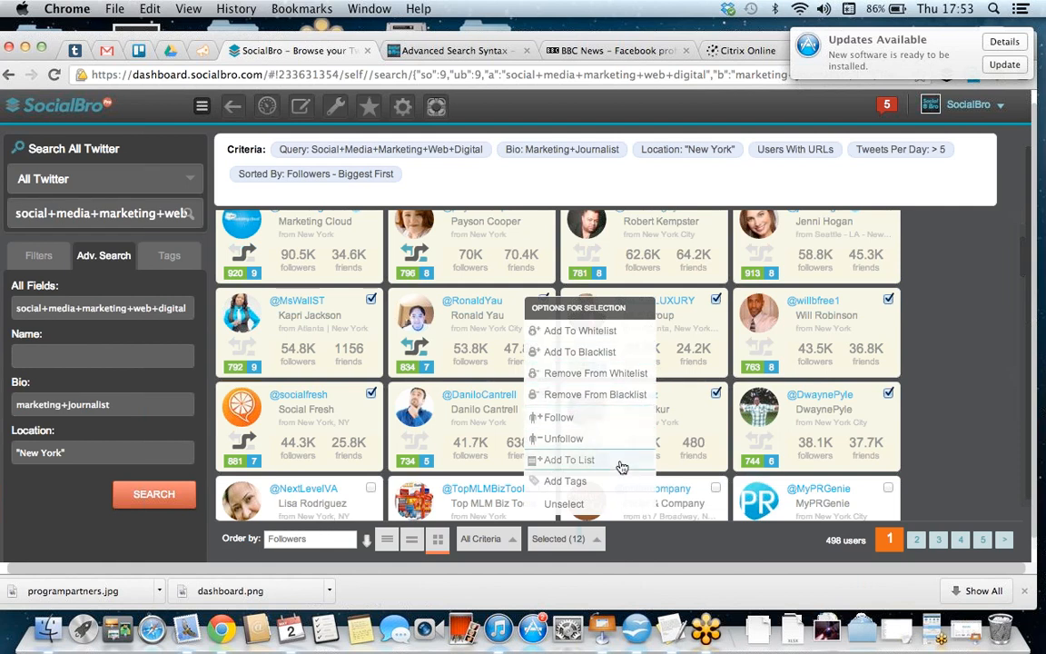
pyautogui.click(621, 470)
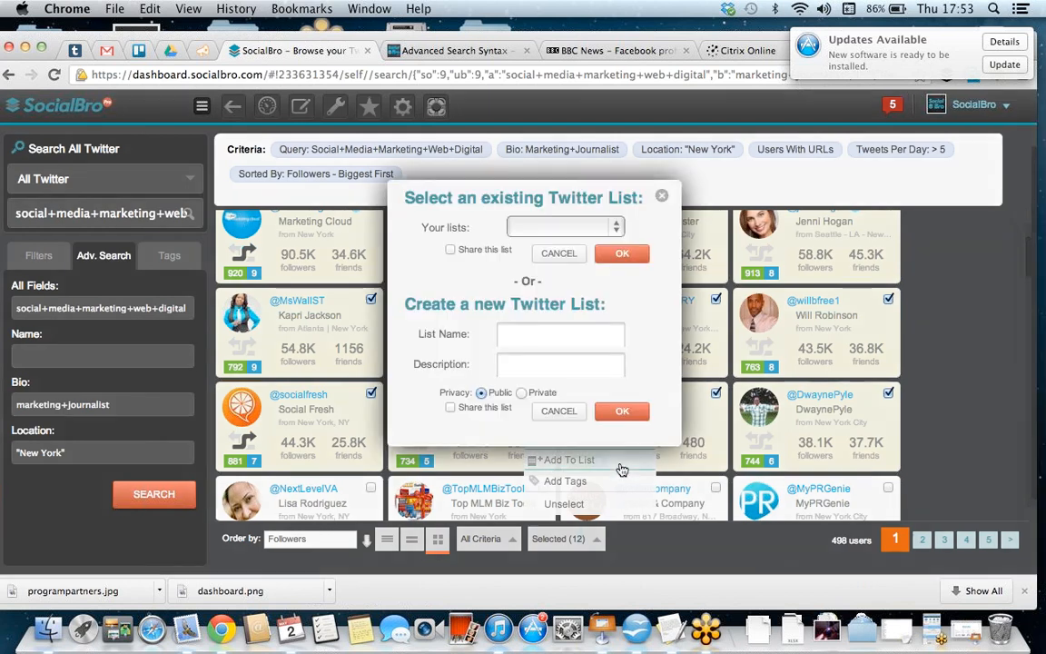
pyautogui.click(574, 341)
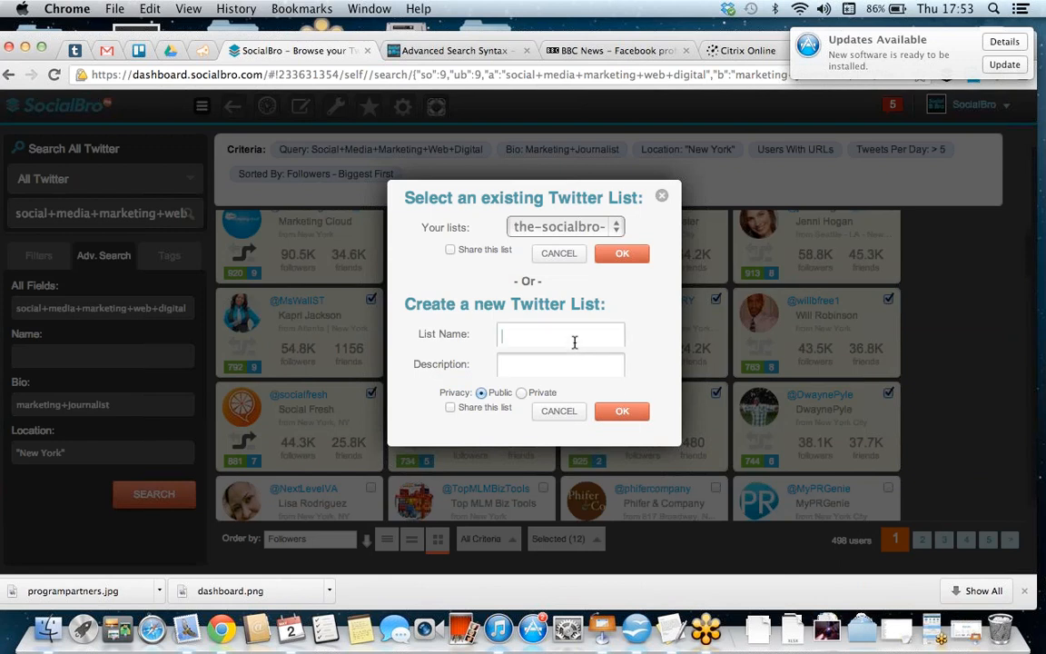
pyautogui.write('Social media new work')
pyautogui.click(523, 394)
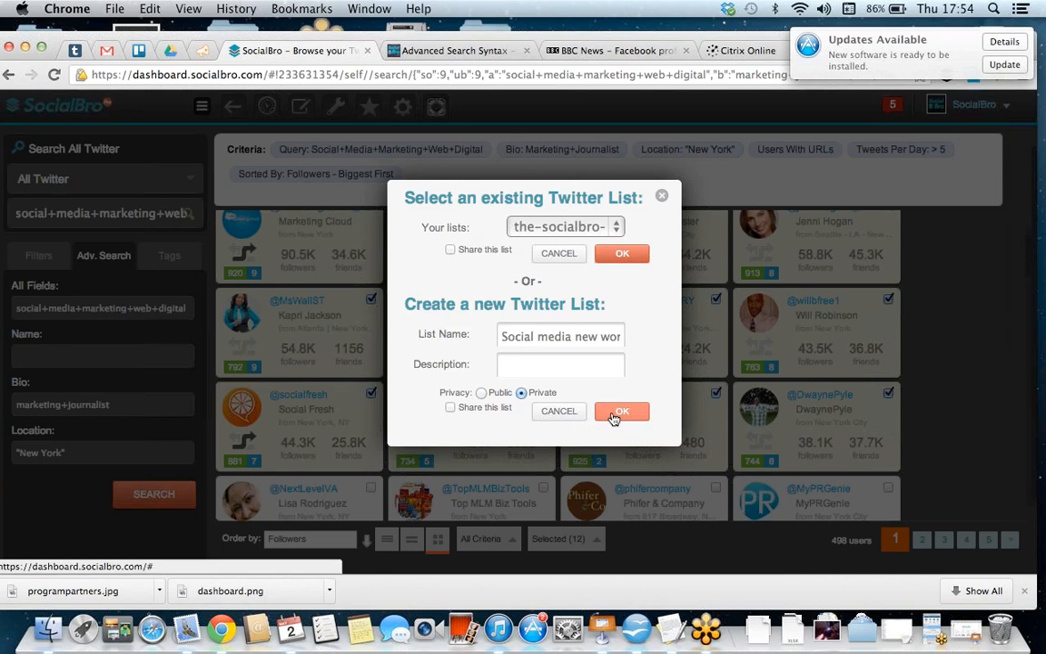
pyautogui.click(662, 199)
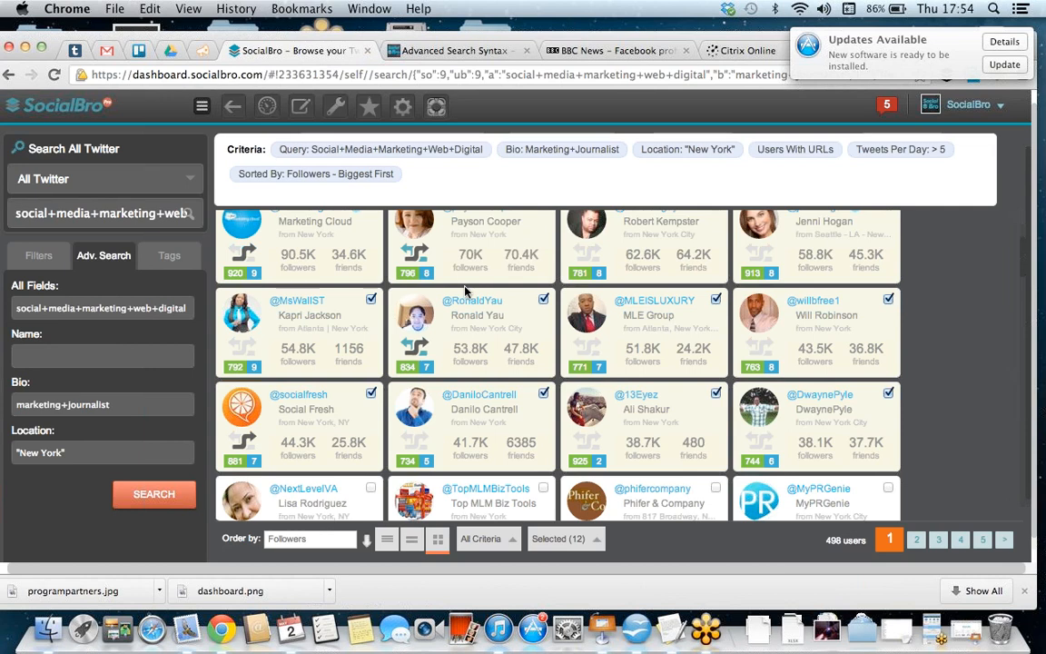
# Step: Open Analyze your lists from the dashboard, examine the available source types and Twitter lists, and close the dialog without adding a source
pyautogui.click(272, 110)
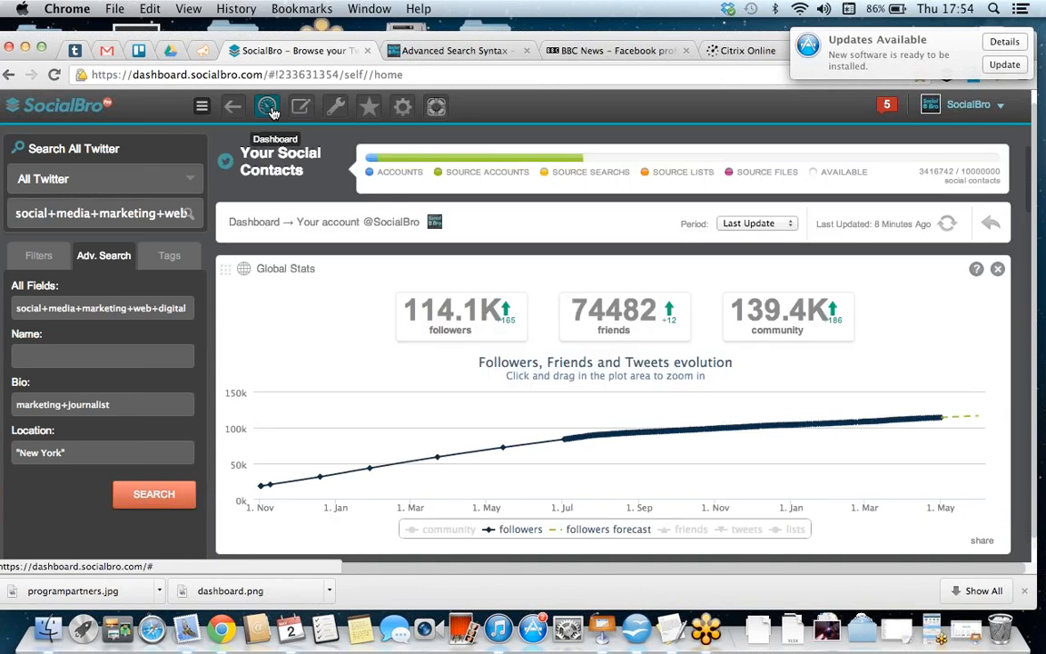
pyautogui.scroll(-5, 534, 370)
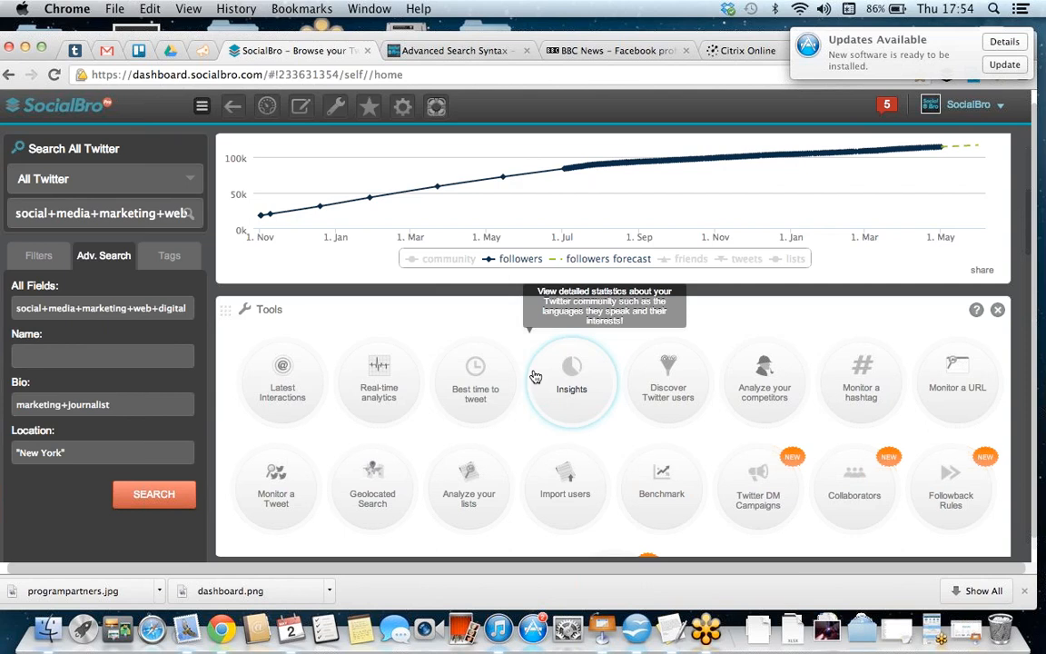
pyautogui.scroll(-1, 494, 252)
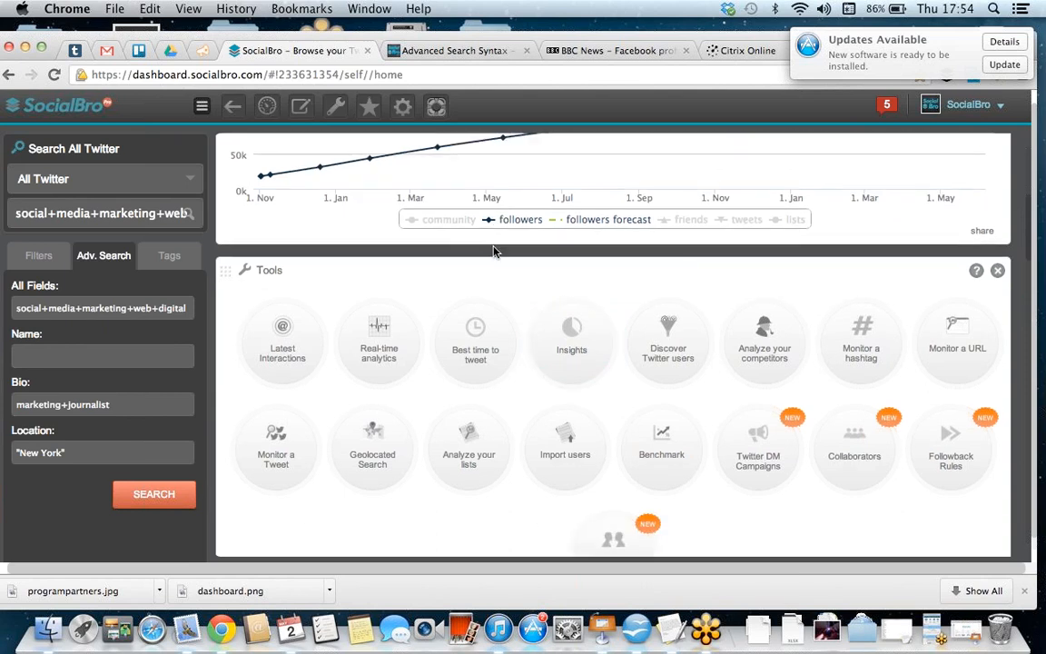
pyautogui.click(472, 459)
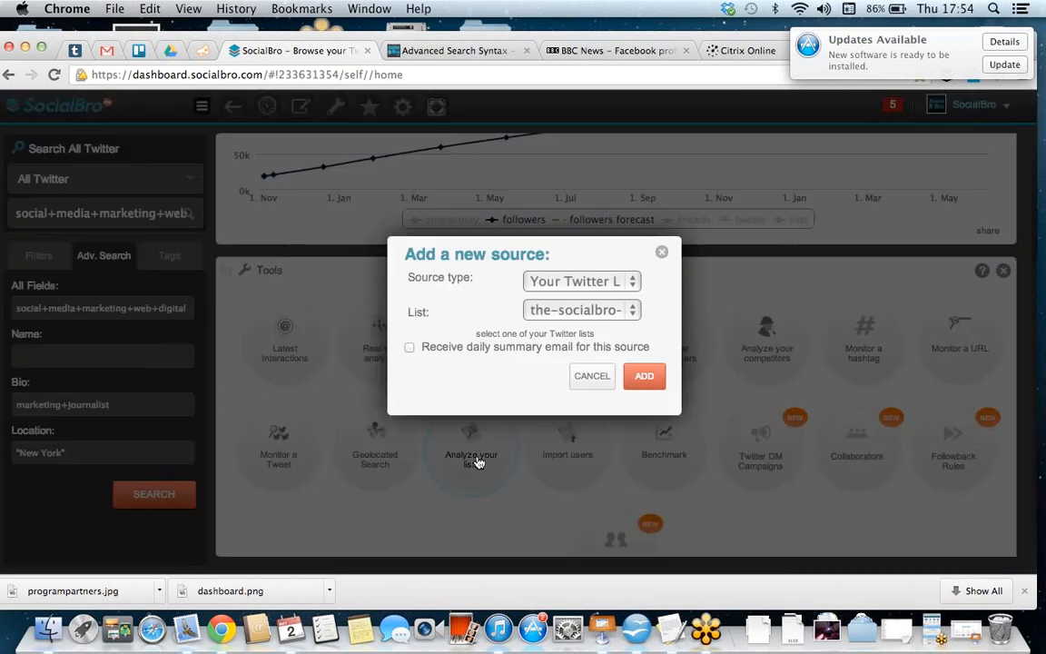
pyautogui.click(631, 281)
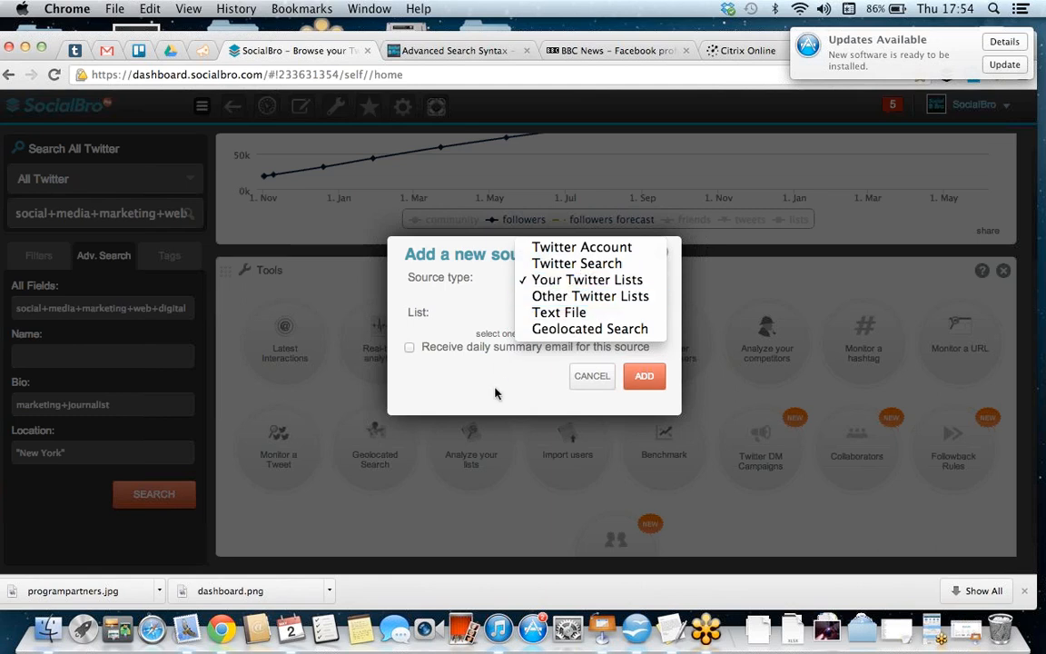
pyautogui.click(472, 331)
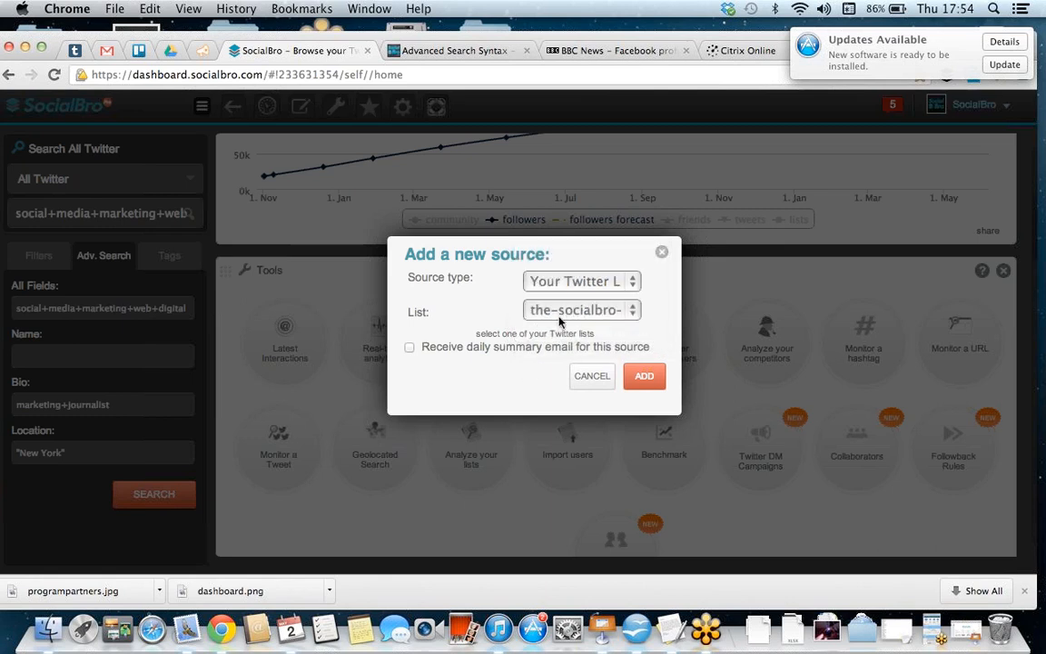
pyautogui.click(565, 311)
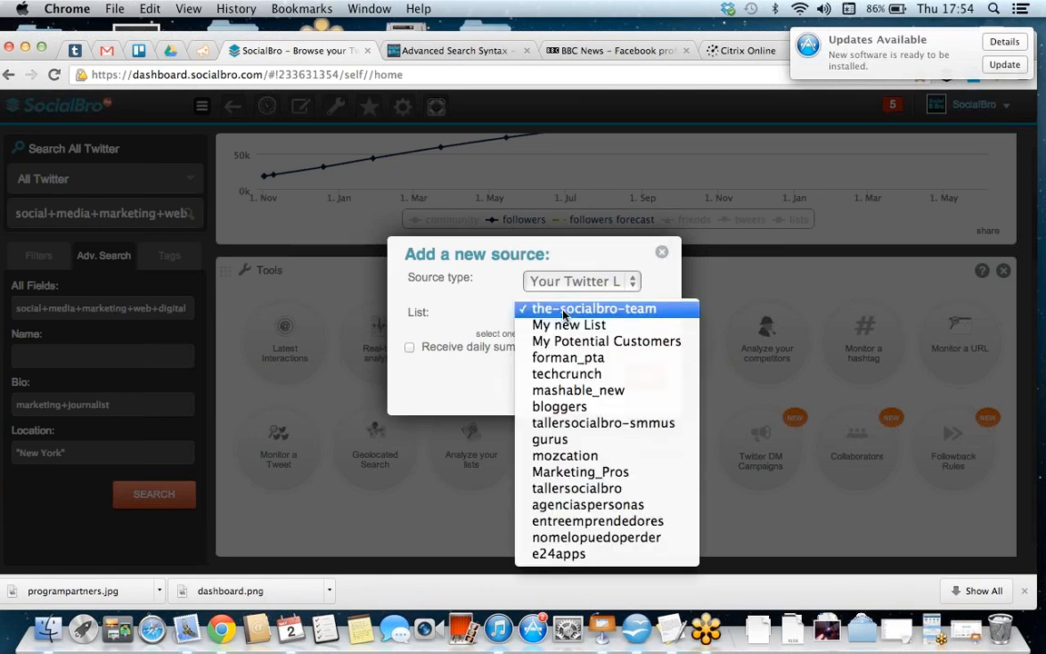
pyautogui.click(469, 374)
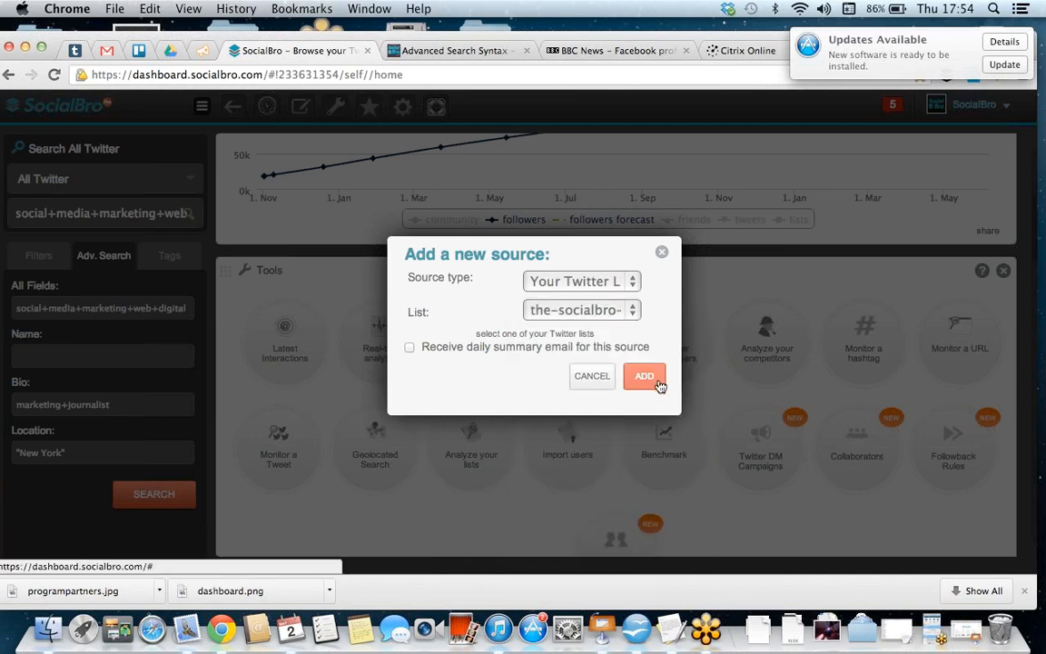
pyautogui.click(663, 254)
pyautogui.click(192, 182)
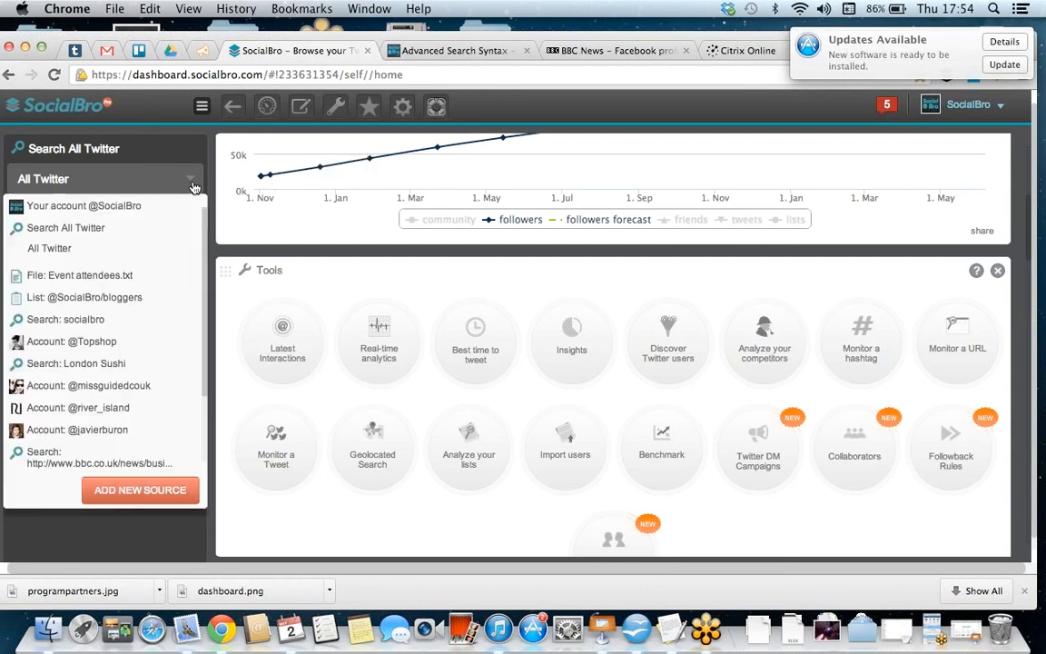
pyautogui.click(130, 300)
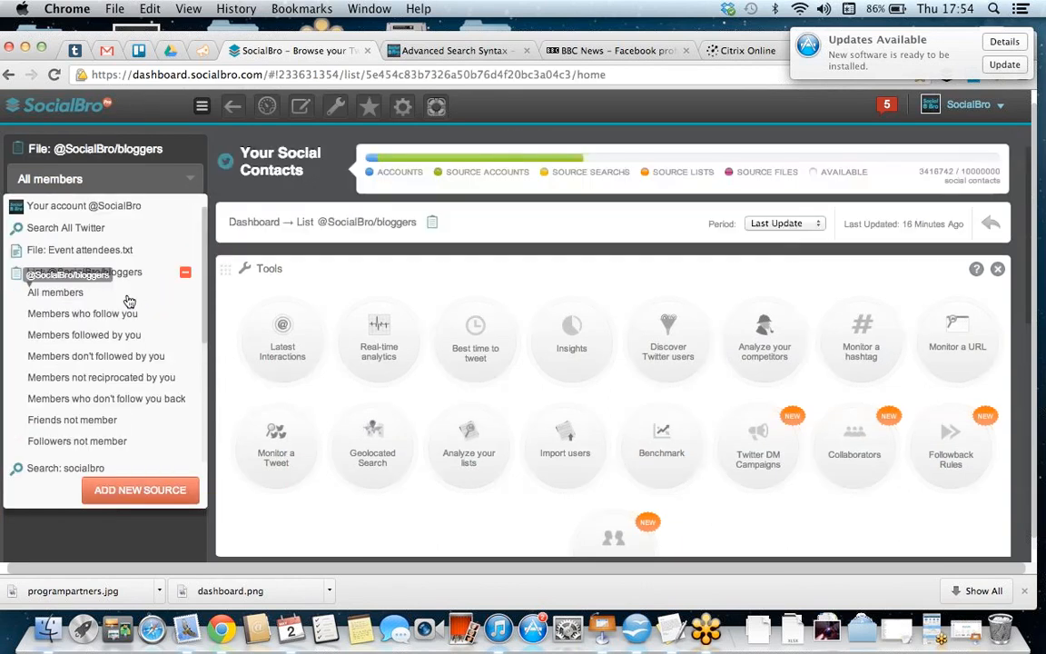
pyautogui.click(135, 184)
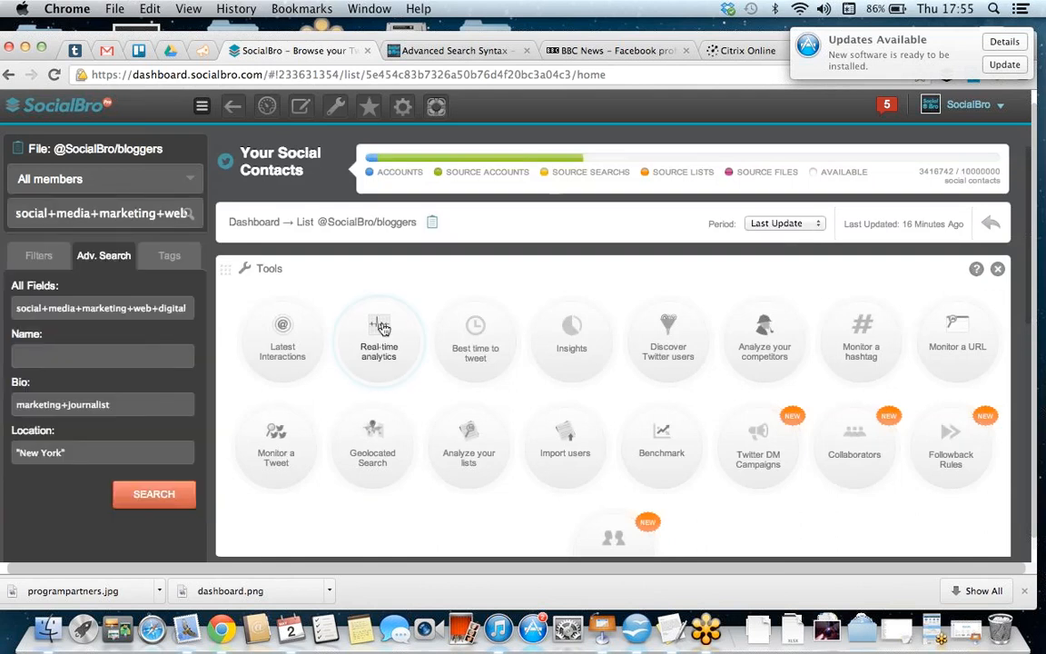
pyautogui.scroll(-1, 384, 329)
pyautogui.scroll(-10, 383, 329)
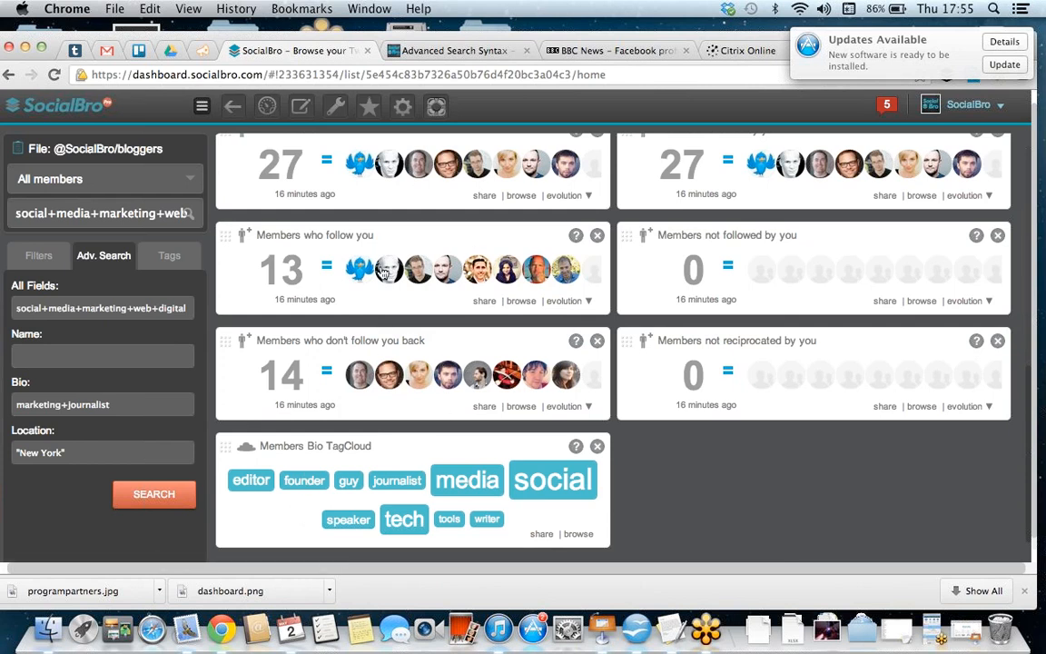
pyautogui.scroll(3, 834, 281)
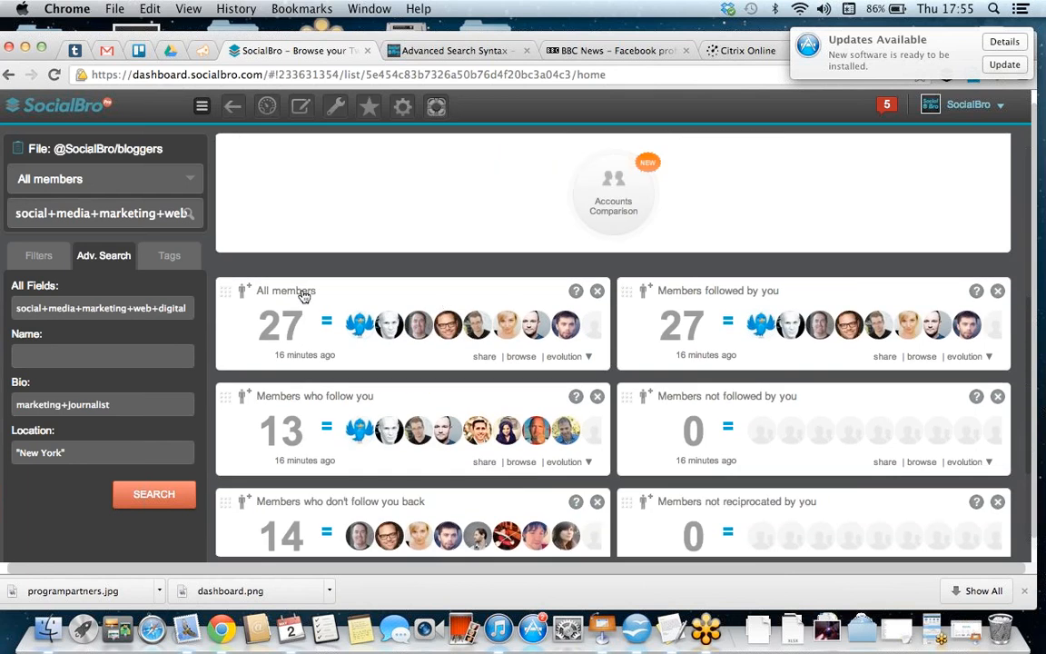
pyautogui.scroll(-2, 395, 293)
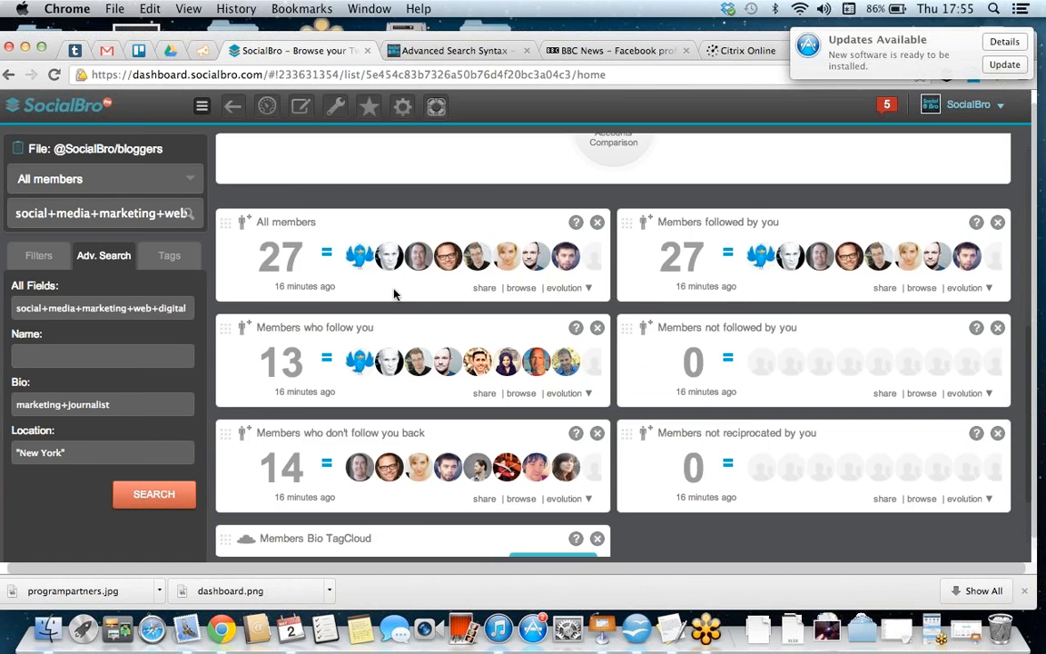
pyautogui.scroll(10, 394, 293)
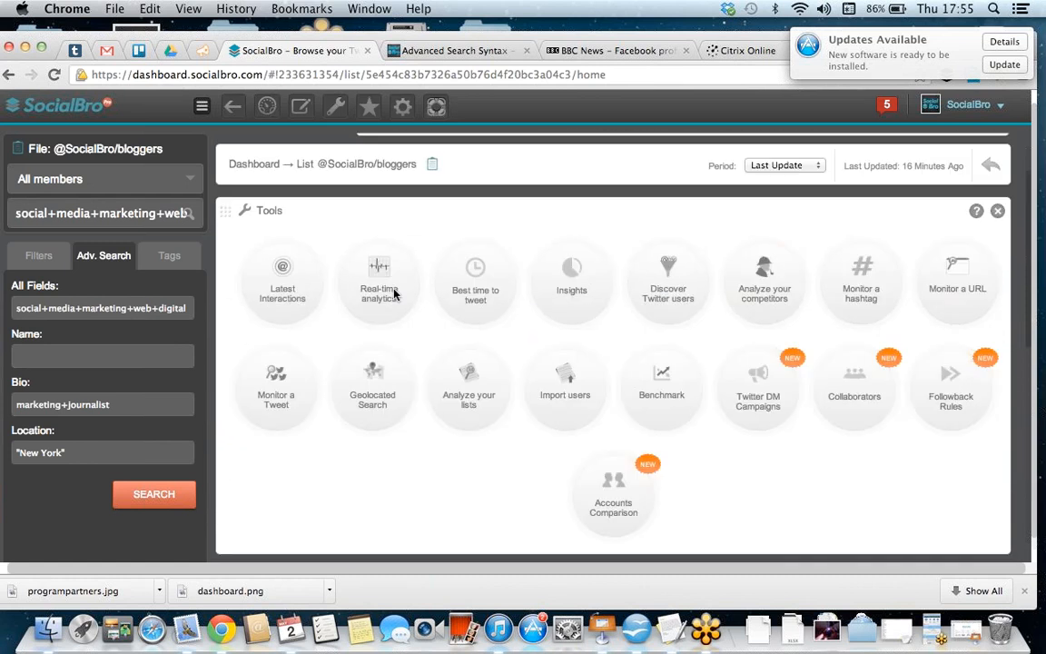
pyautogui.click(194, 178)
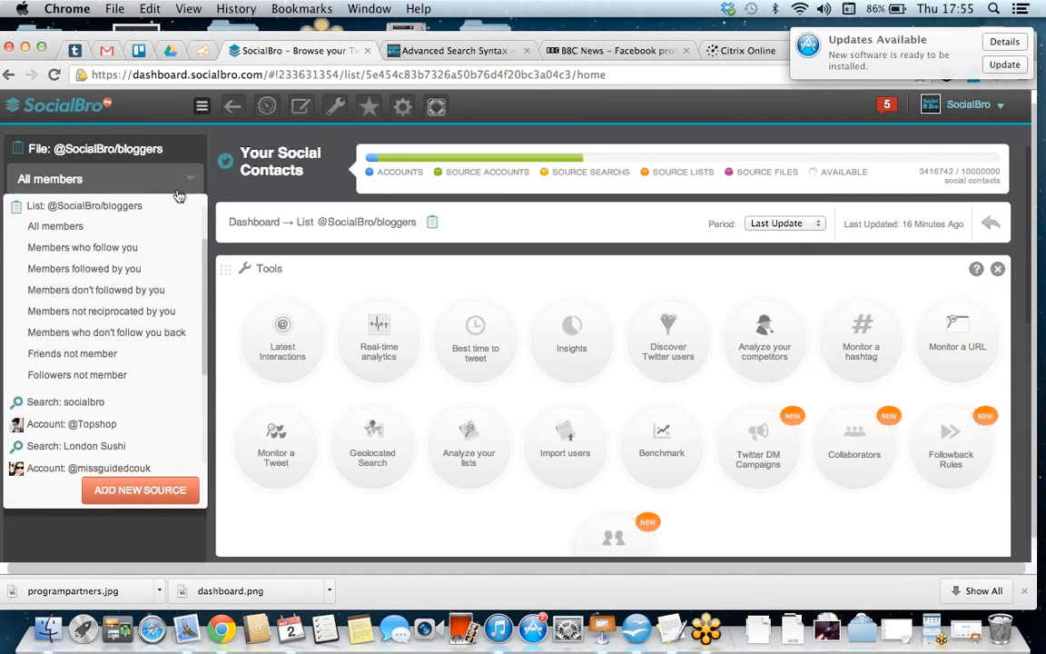
pyautogui.scroll(3, 136, 218)
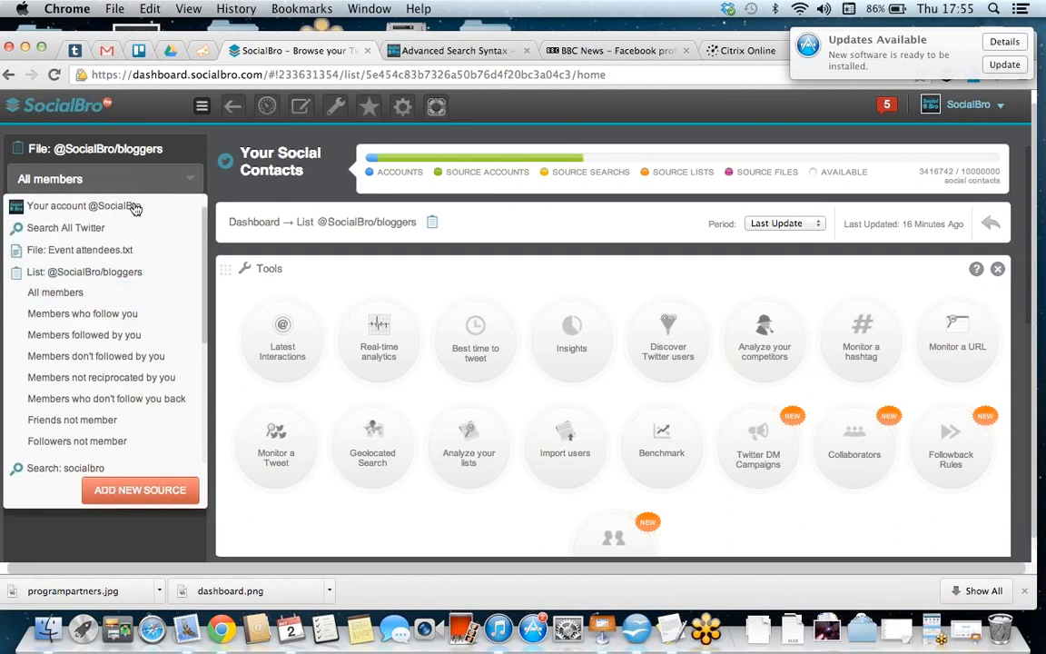
pyautogui.click(133, 207)
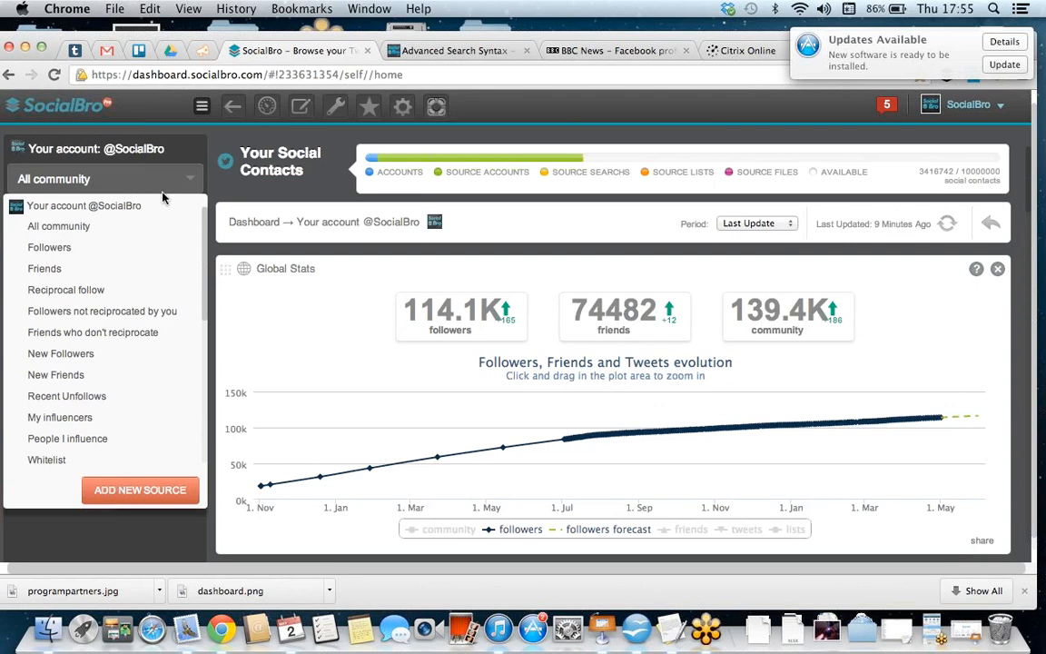
pyautogui.click(153, 185)
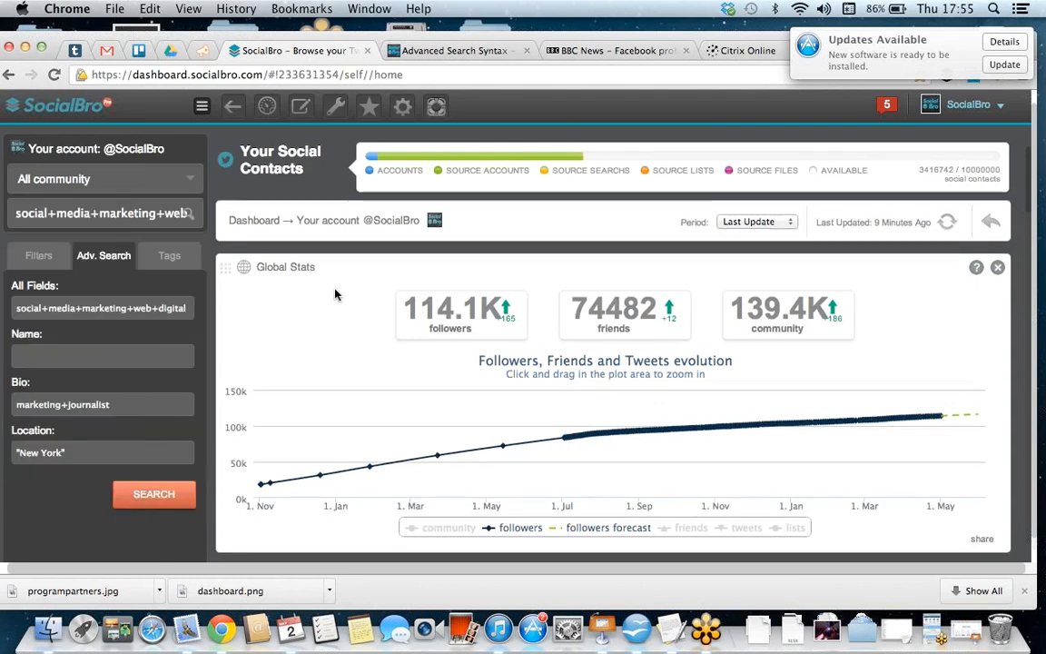
# Step: Open Analyze your competitors, enter Locafollow as the Twitter account to analyze, and close the dialog without adding it
pyautogui.scroll(-5, 334, 294)
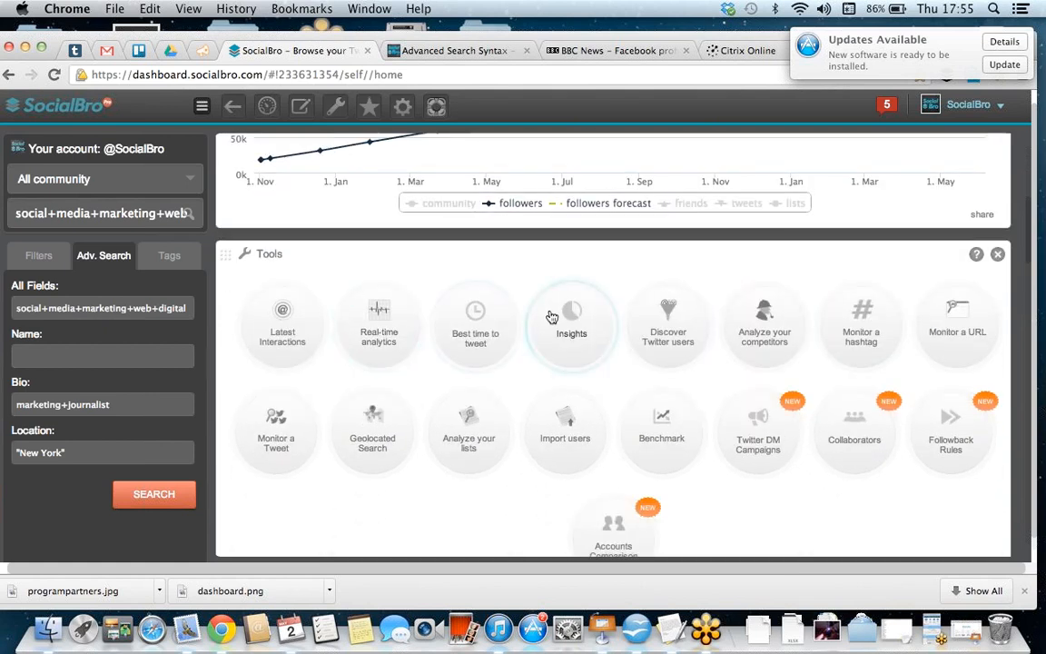
pyautogui.click(786, 324)
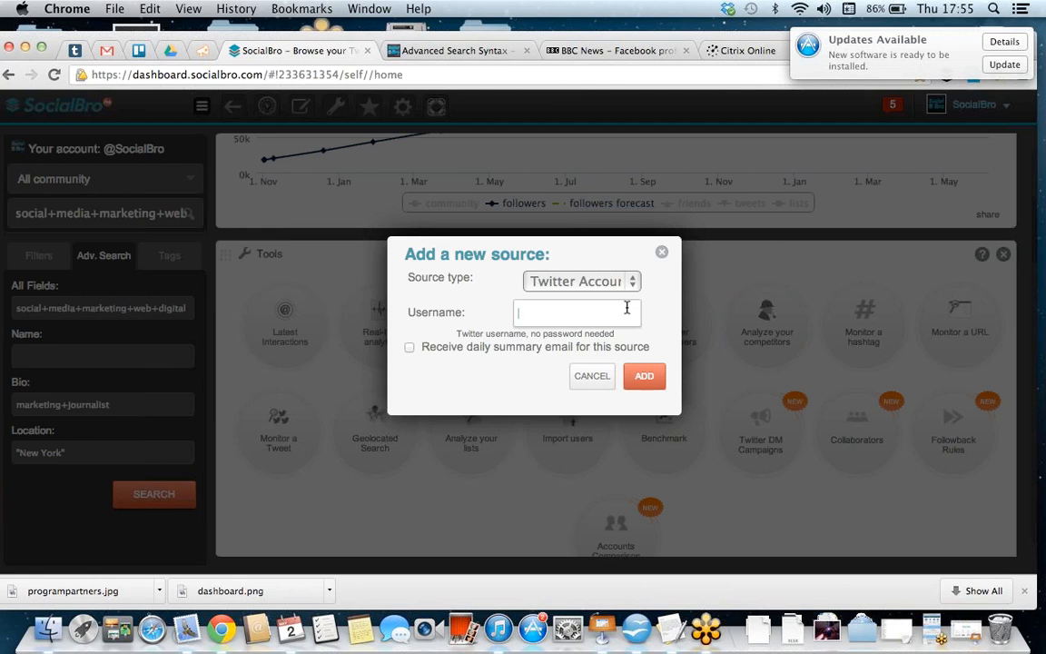
pyautogui.write('Locafollow')
pyautogui.click(661, 252)
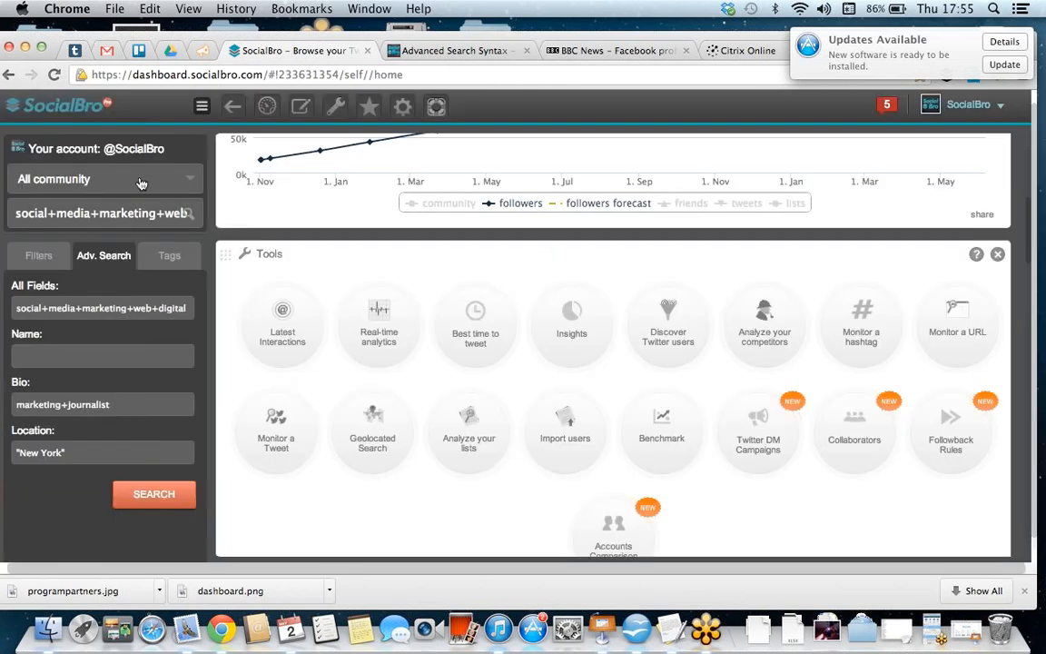
pyautogui.click(191, 180)
pyautogui.scroll(-6, 150, 325)
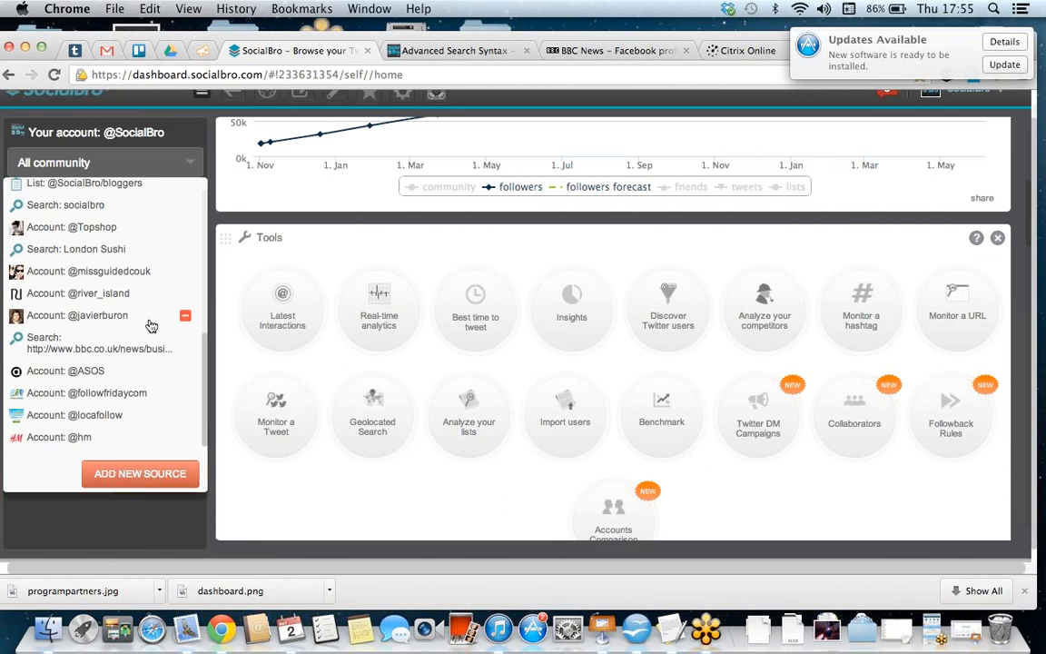
pyautogui.click(116, 419)
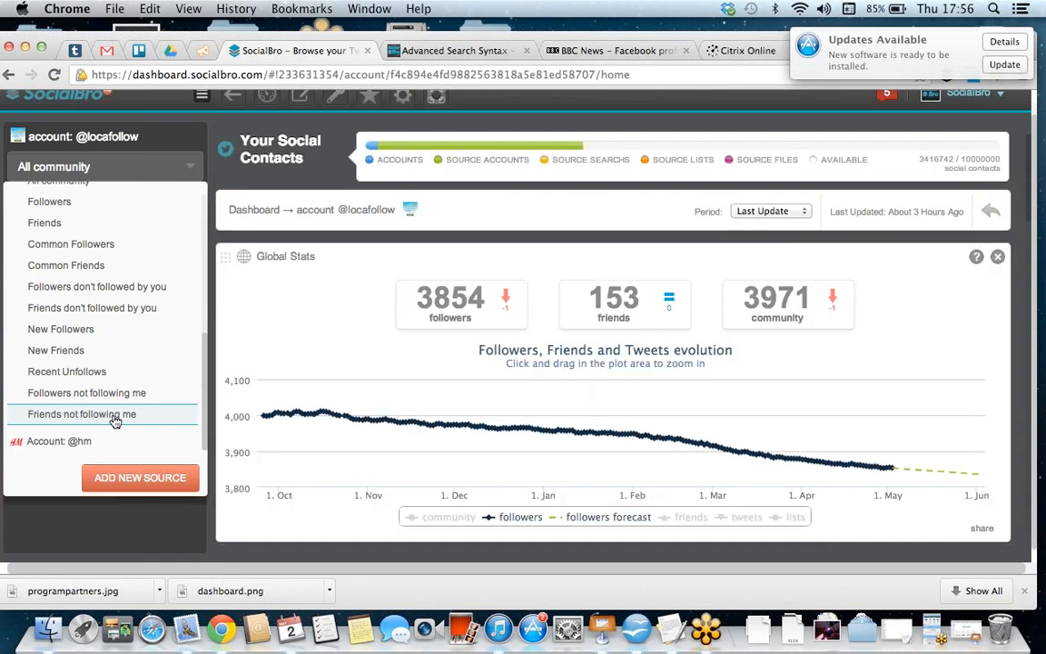
pyautogui.click(165, 156)
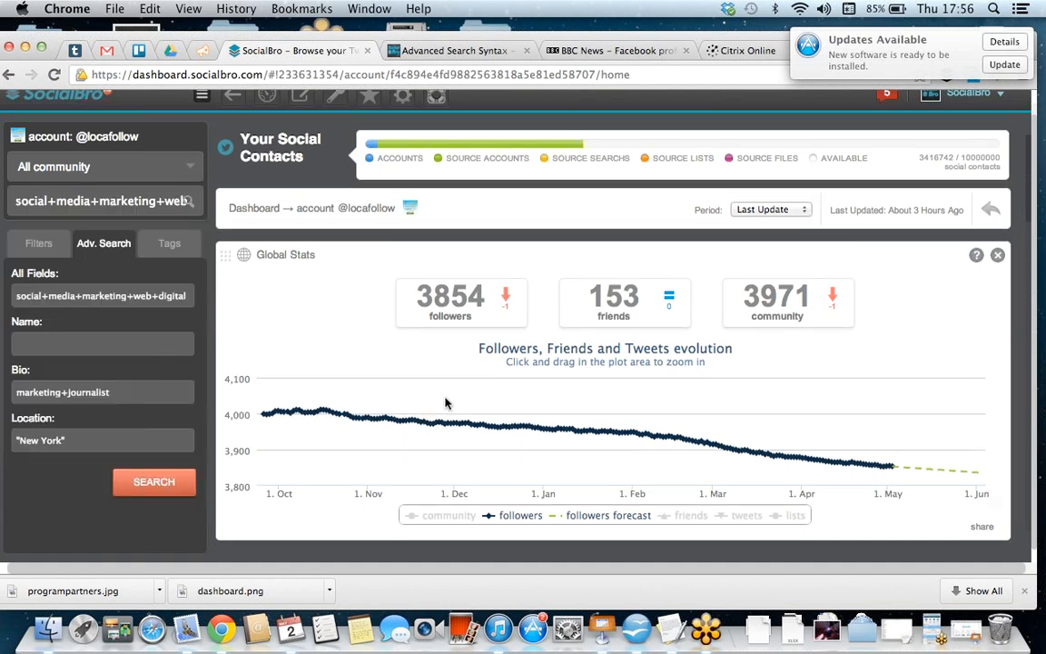
pyautogui.scroll(-15, 445, 403)
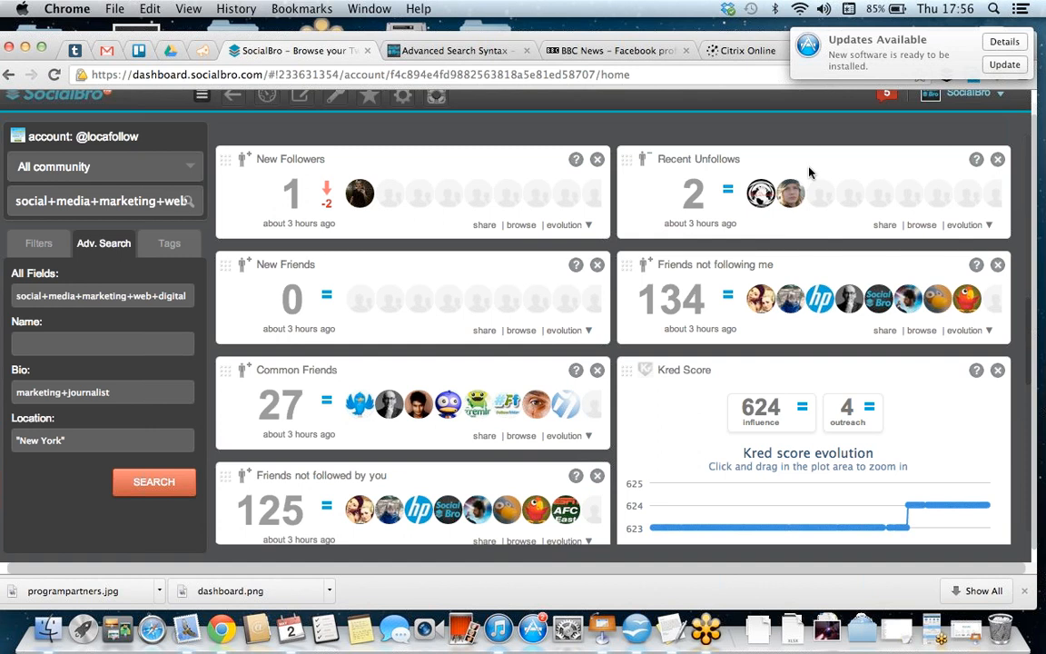
pyautogui.scroll(-4, 905, 261)
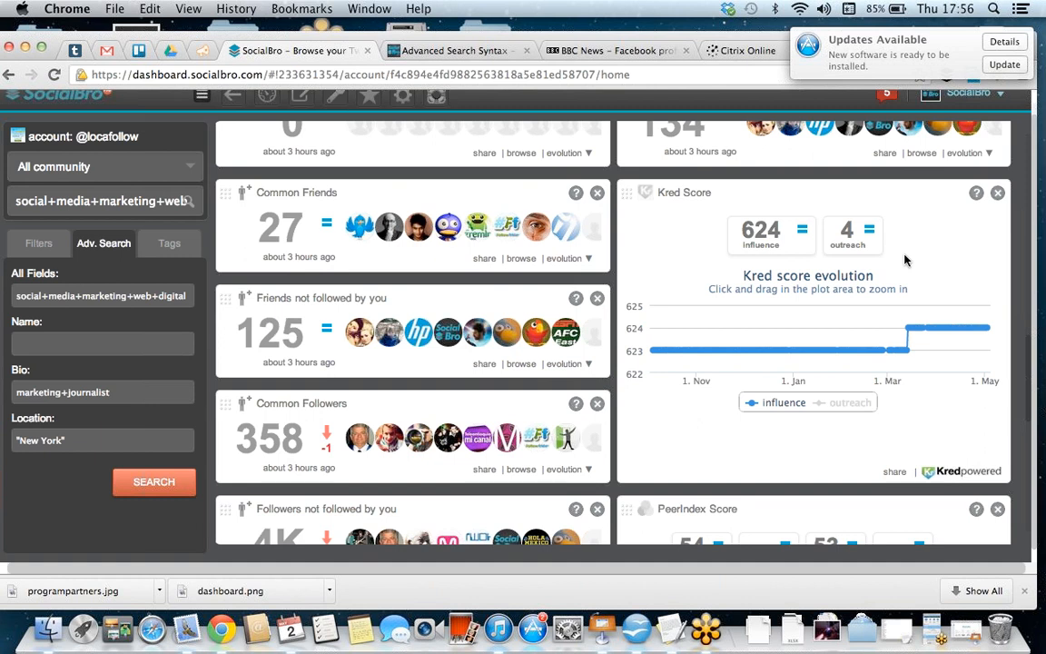
pyautogui.scroll(-6, 497, 451)
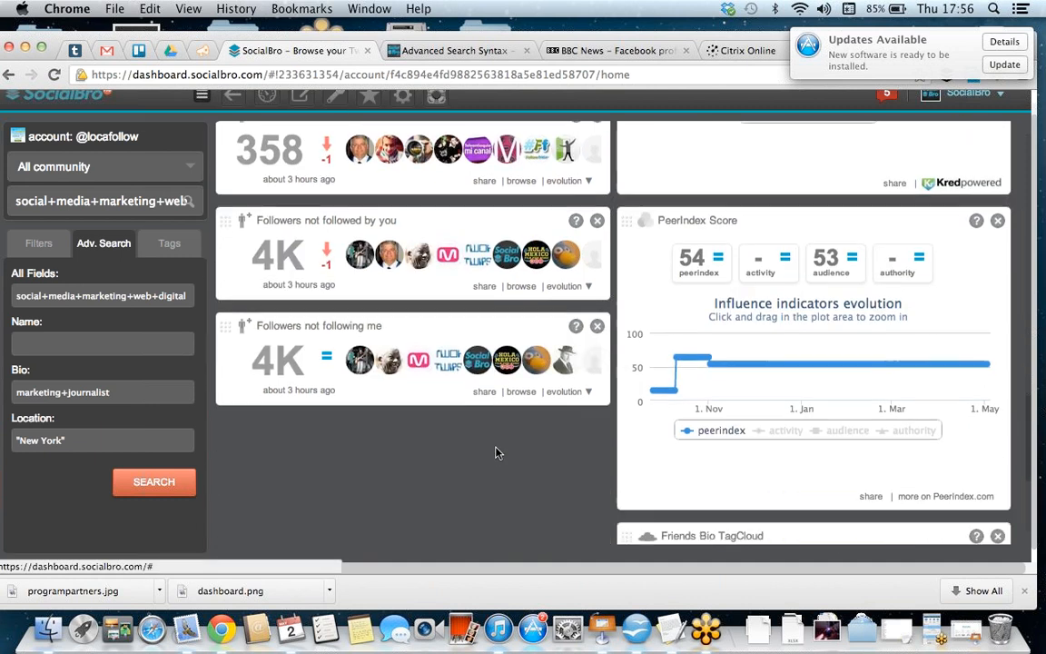
pyautogui.scroll(-4, 498, 452)
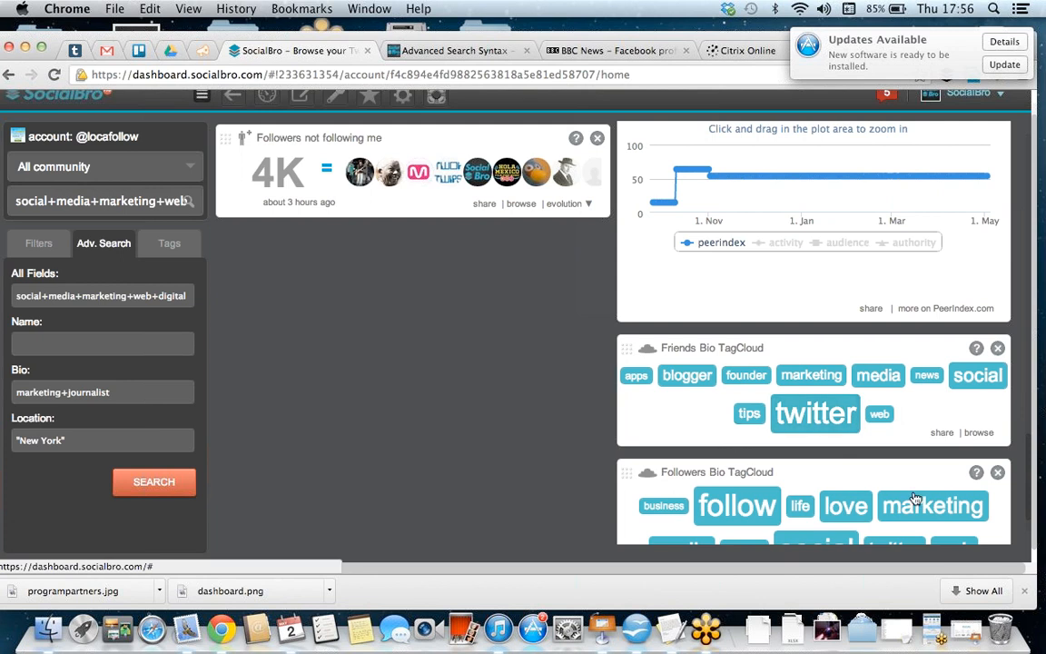
pyautogui.moveTo(842, 387)
pyautogui.scroll(18, 842, 388)
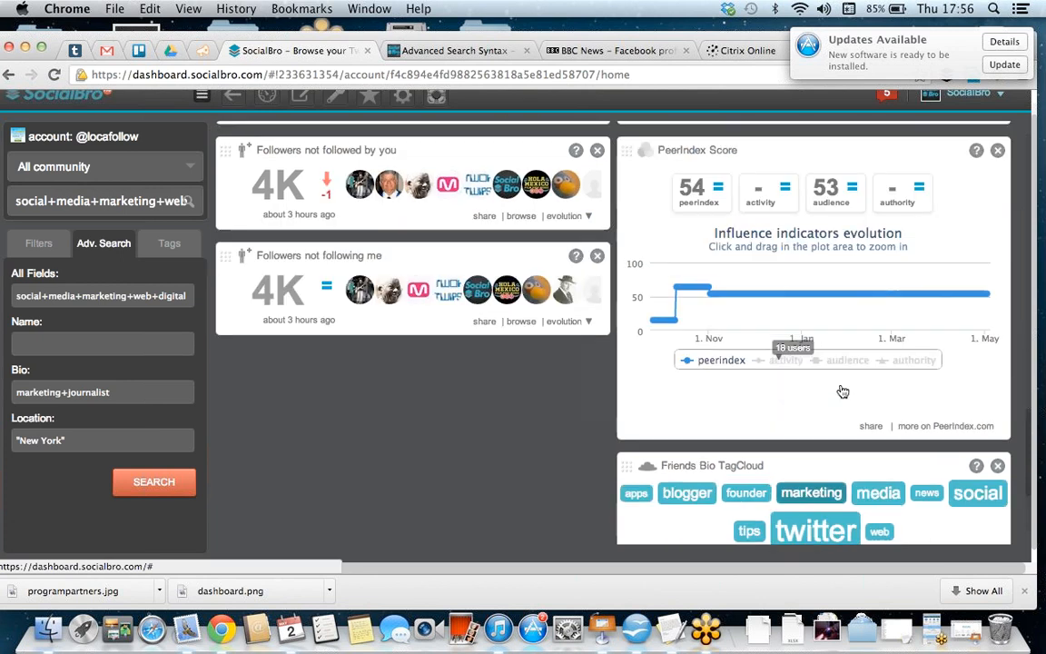
pyautogui.scroll(4, 840, 385)
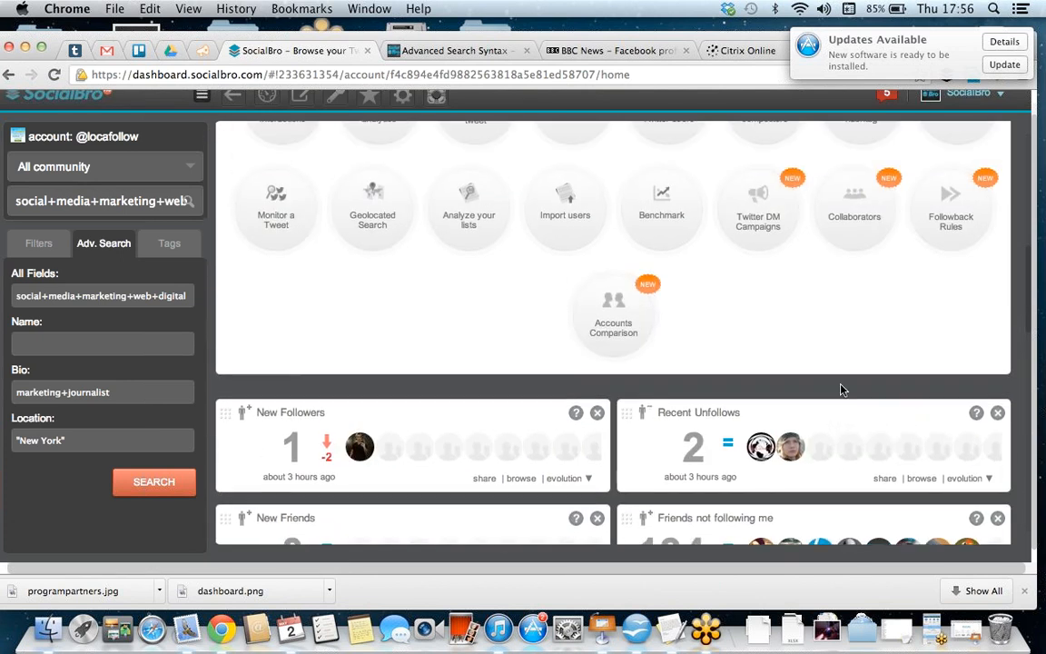
pyautogui.click(591, 230)
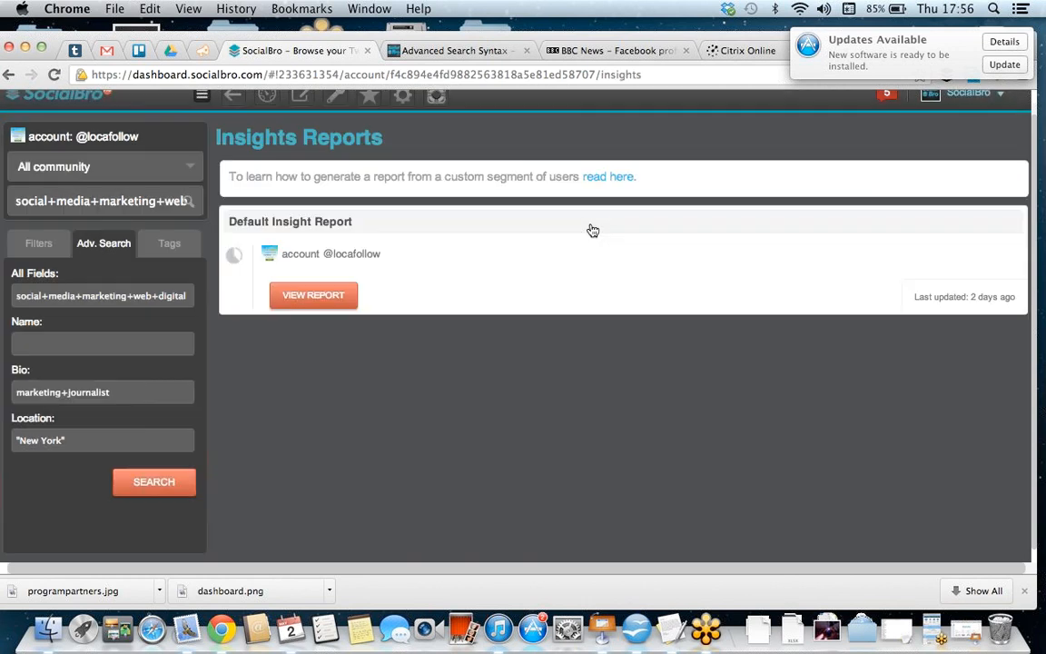
pyautogui.click(342, 299)
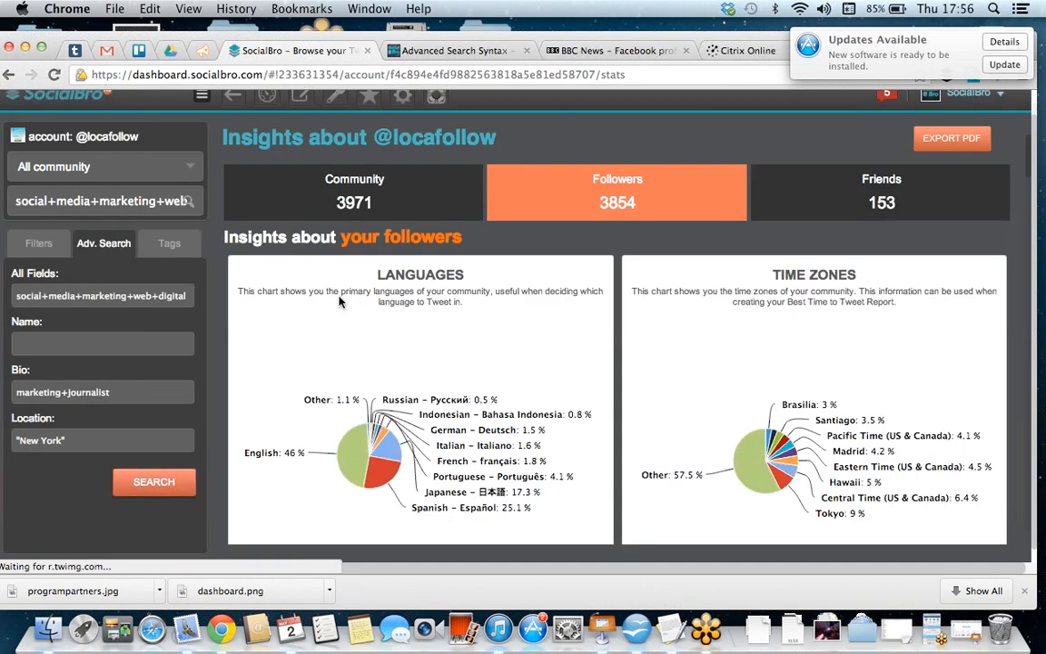
pyautogui.scroll(-7, 341, 301)
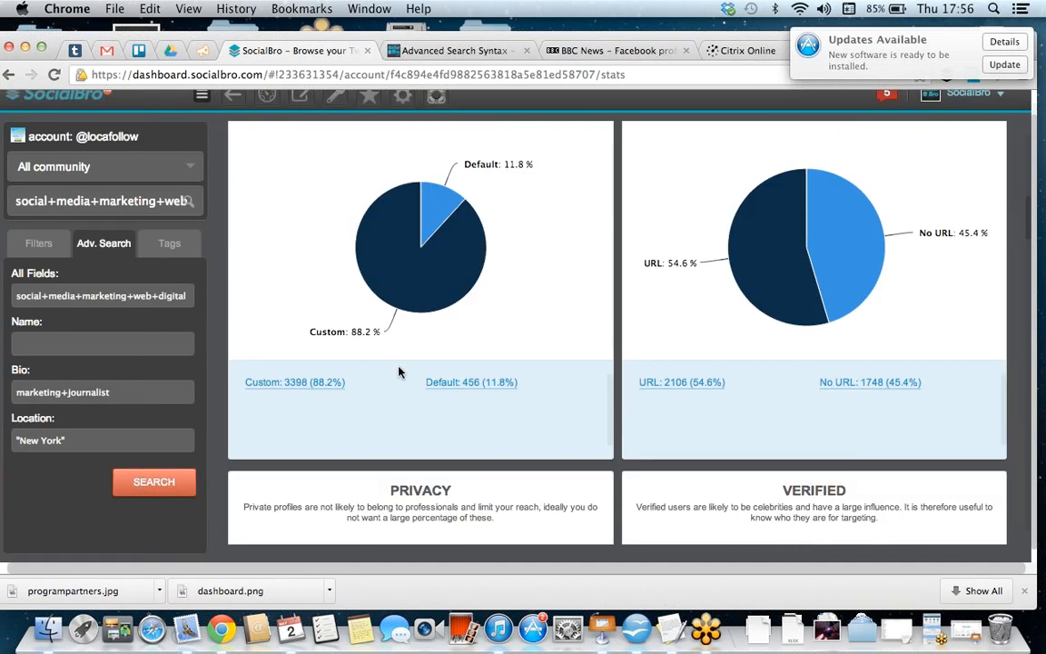
pyautogui.scroll(3, 397, 369)
pyautogui.scroll(5, 400, 372)
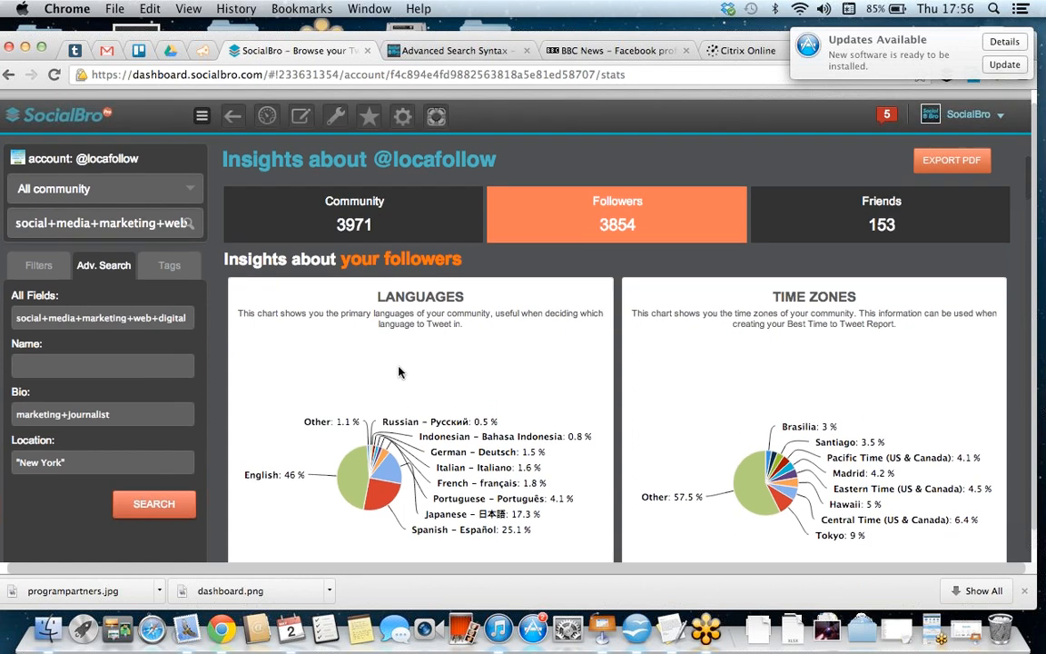
pyautogui.click(267, 107)
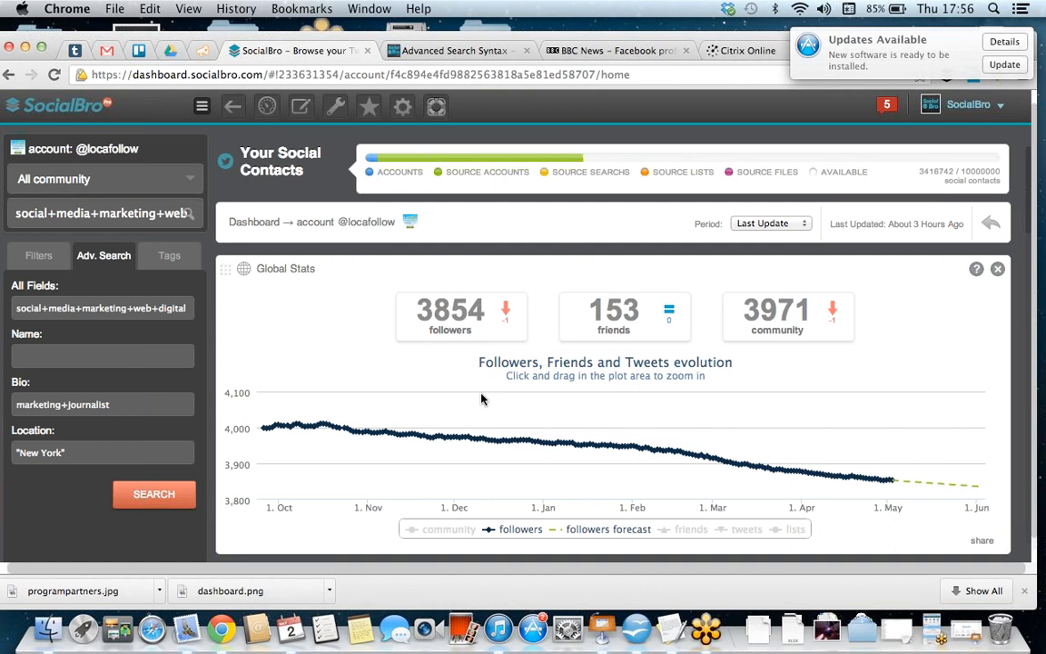
pyautogui.click(462, 306)
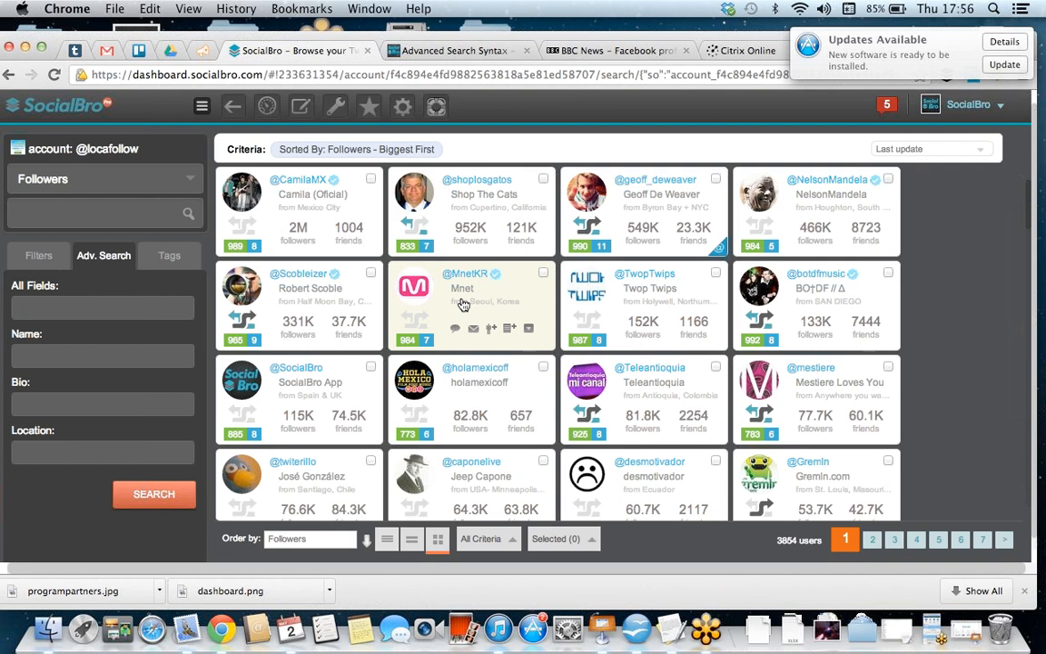
pyautogui.click(72, 401)
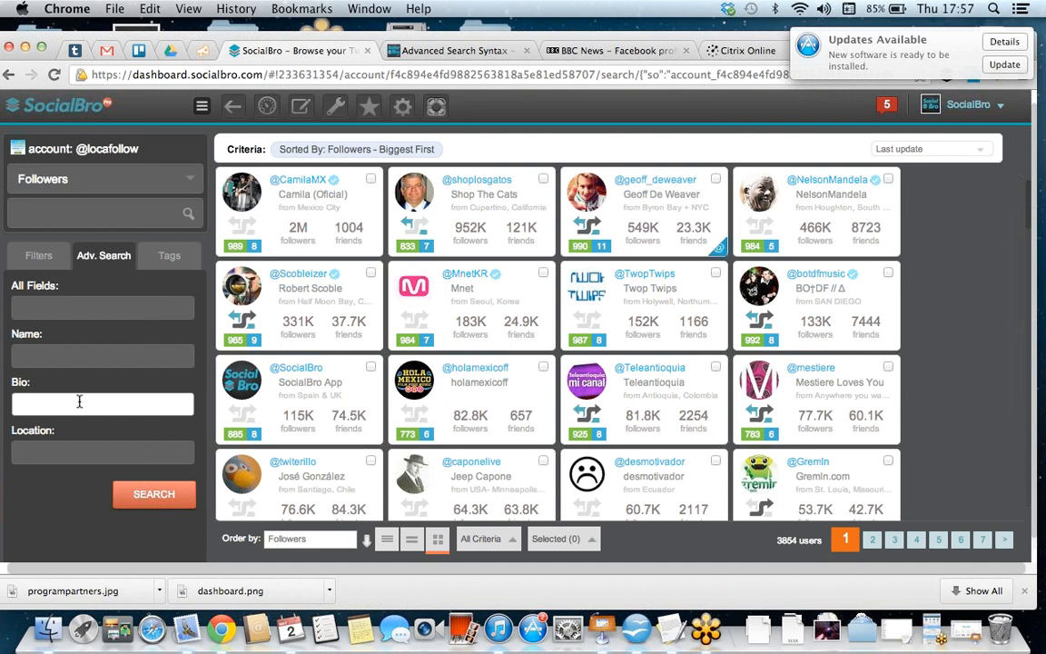
pyautogui.write('"social media"')
pyautogui.click(66, 448)
pyautogui.write('"New York')
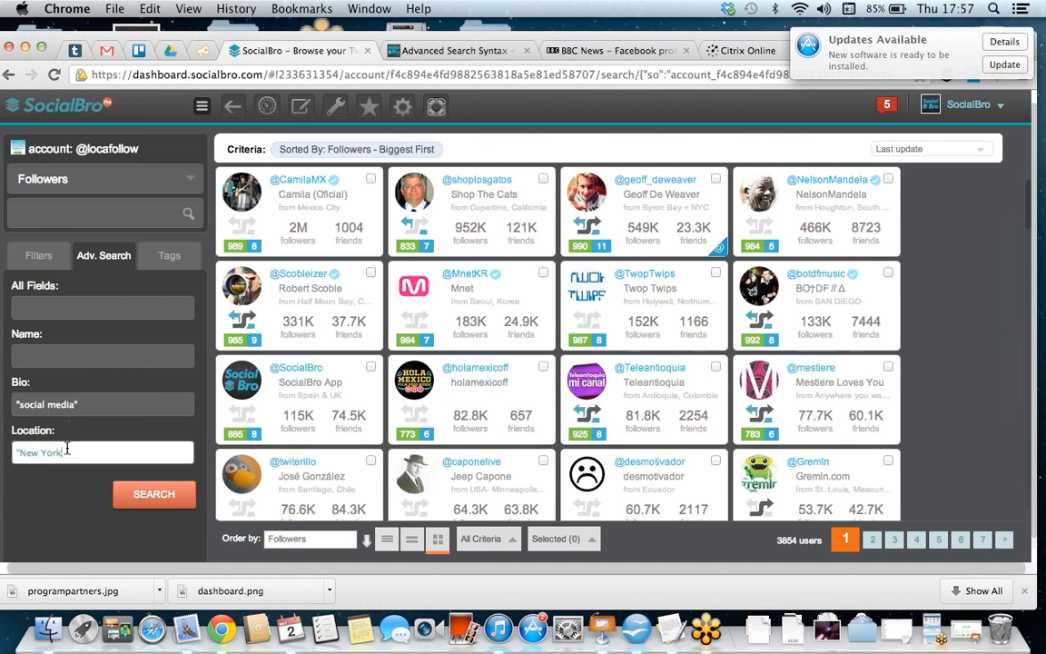
pyautogui.write('"')
pyautogui.click(134, 500)
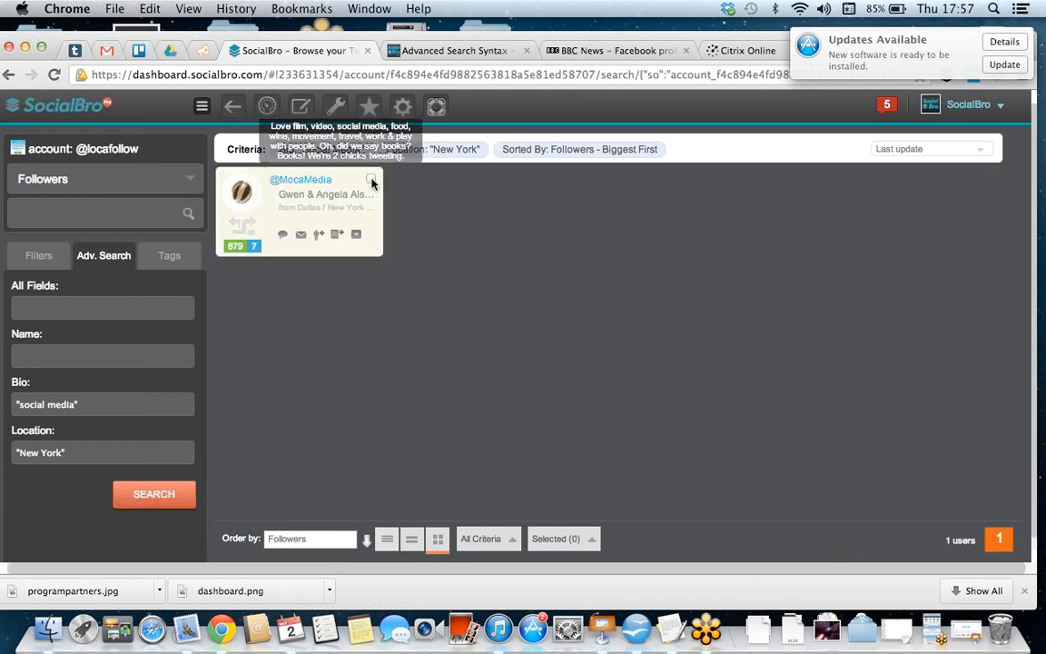
pyautogui.click(357, 238)
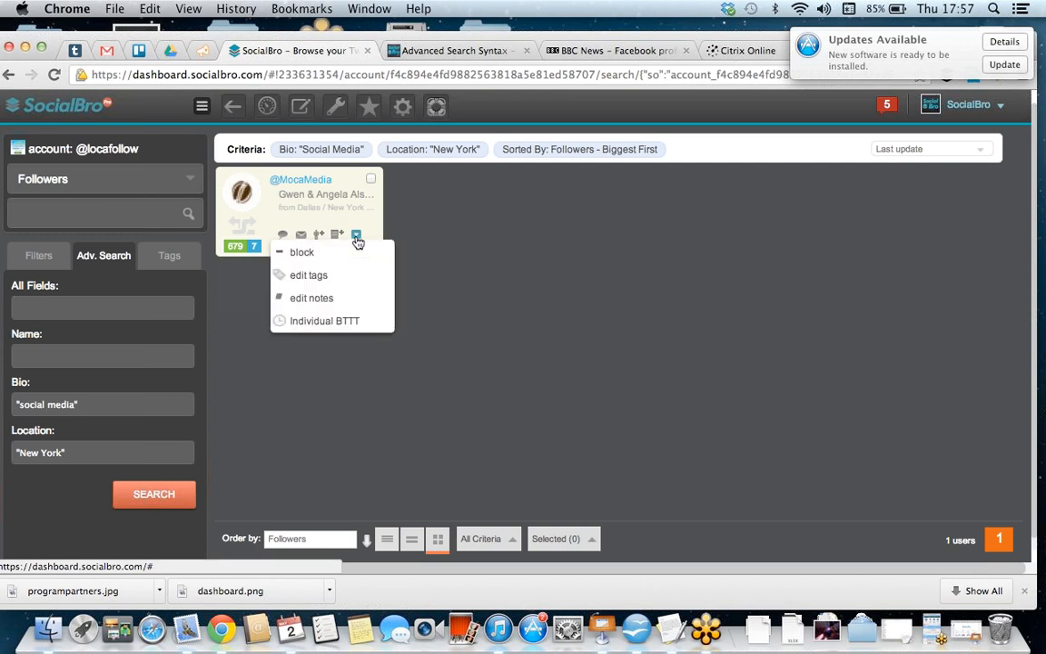
pyautogui.click(341, 285)
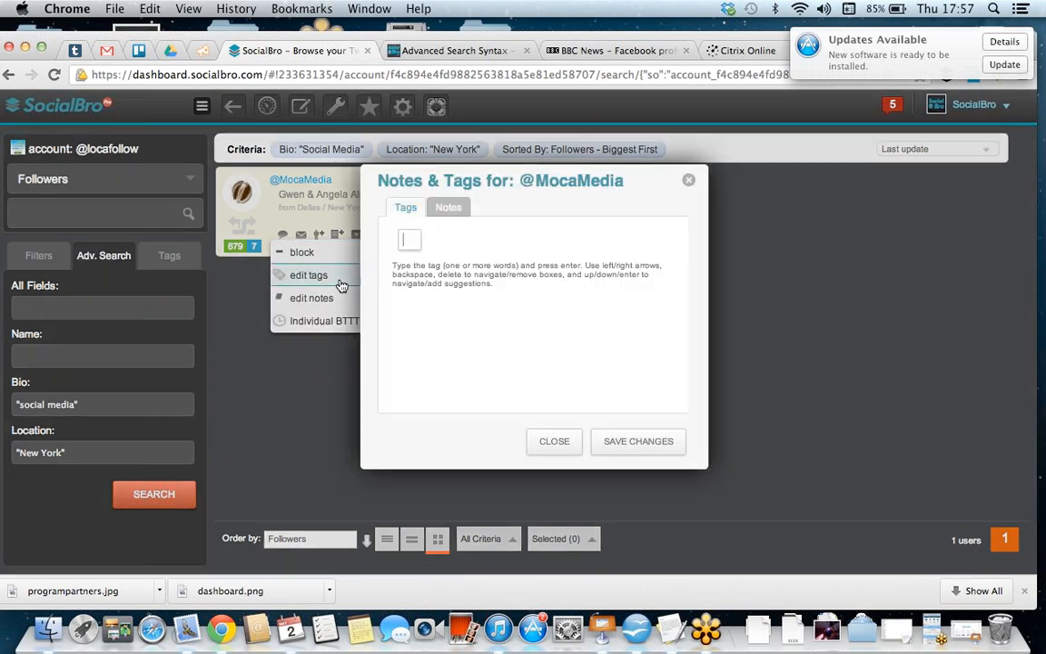
pyautogui.write('Loca NY')
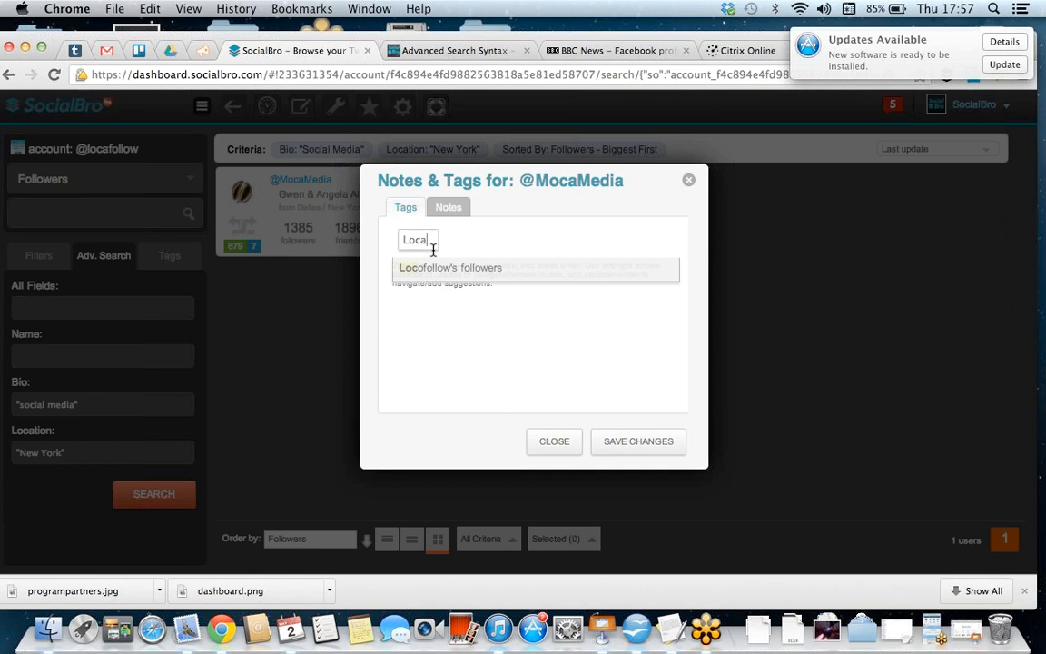
pyautogui.press('BackSpace')
pyautogui.press('BackSpace')
pyautogui.press('BackSpace')
pyautogui.write('follows')
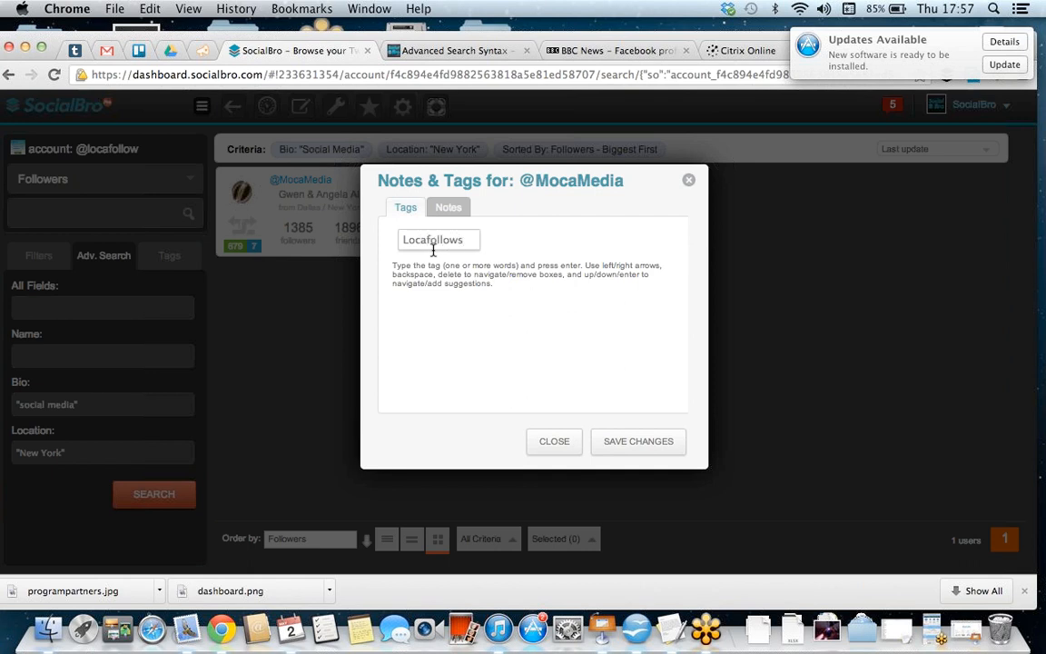
pyautogui.write(' follower')
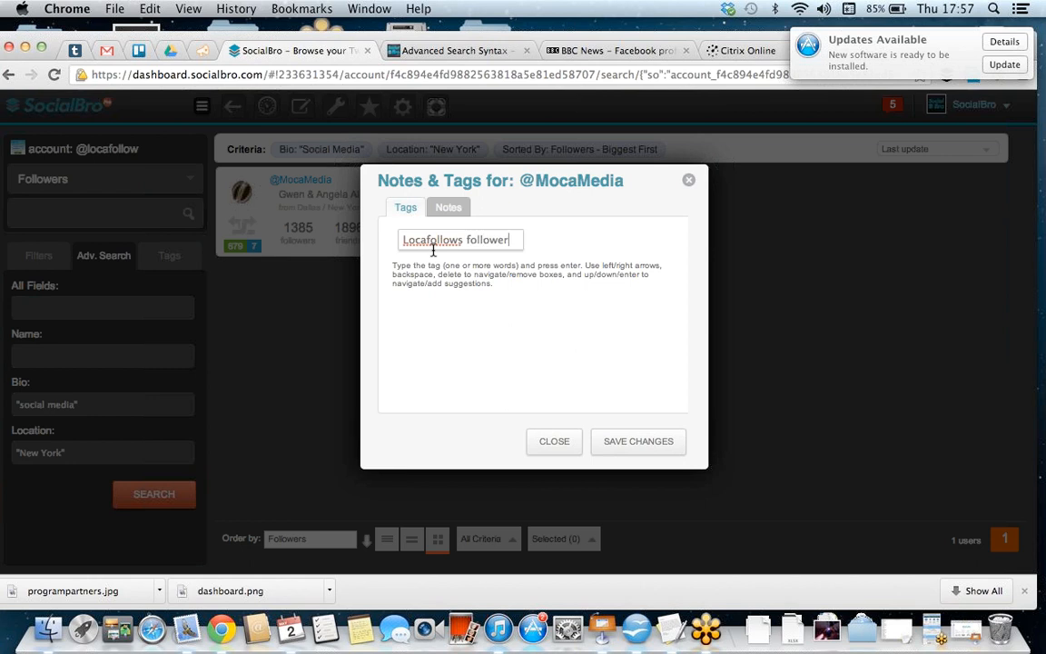
pyautogui.click(637, 443)
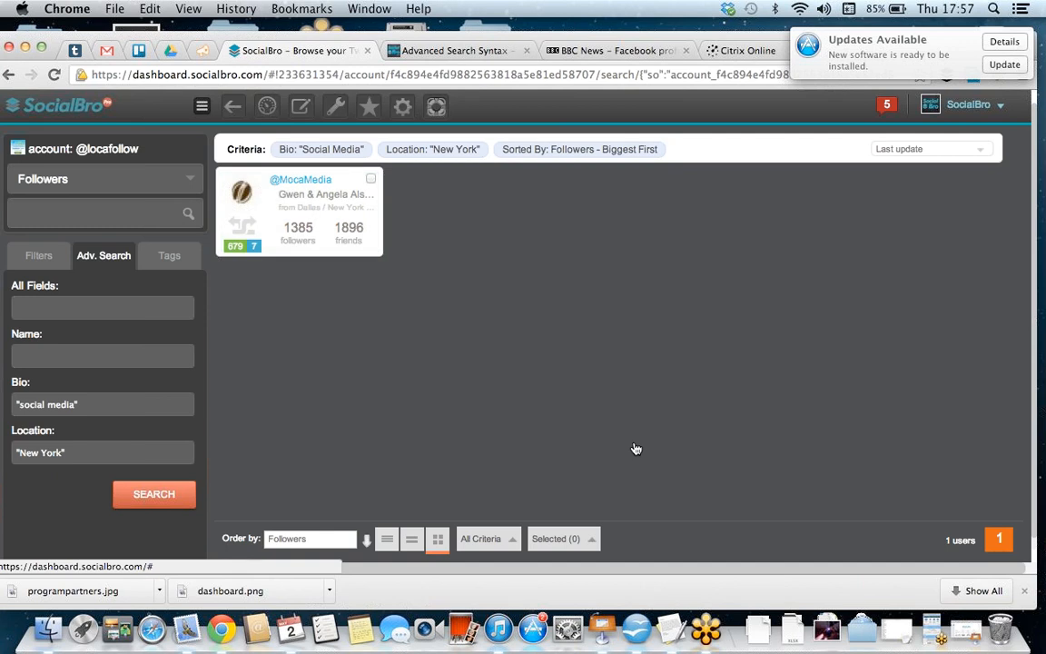
pyautogui.click(156, 252)
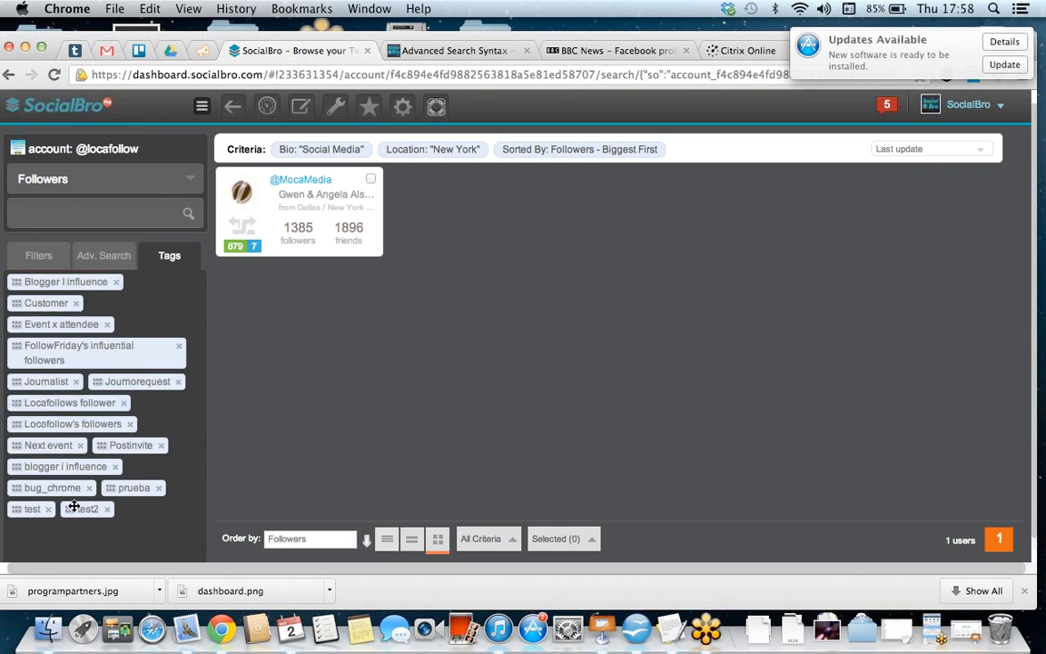
pyautogui.click(57, 382)
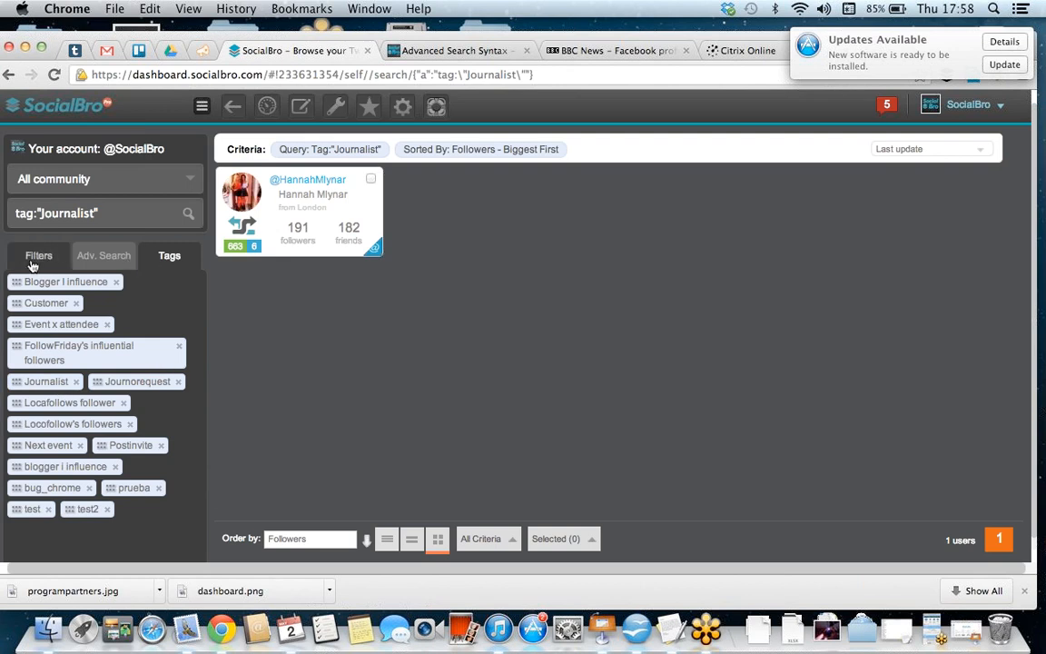
pyautogui.click(268, 109)
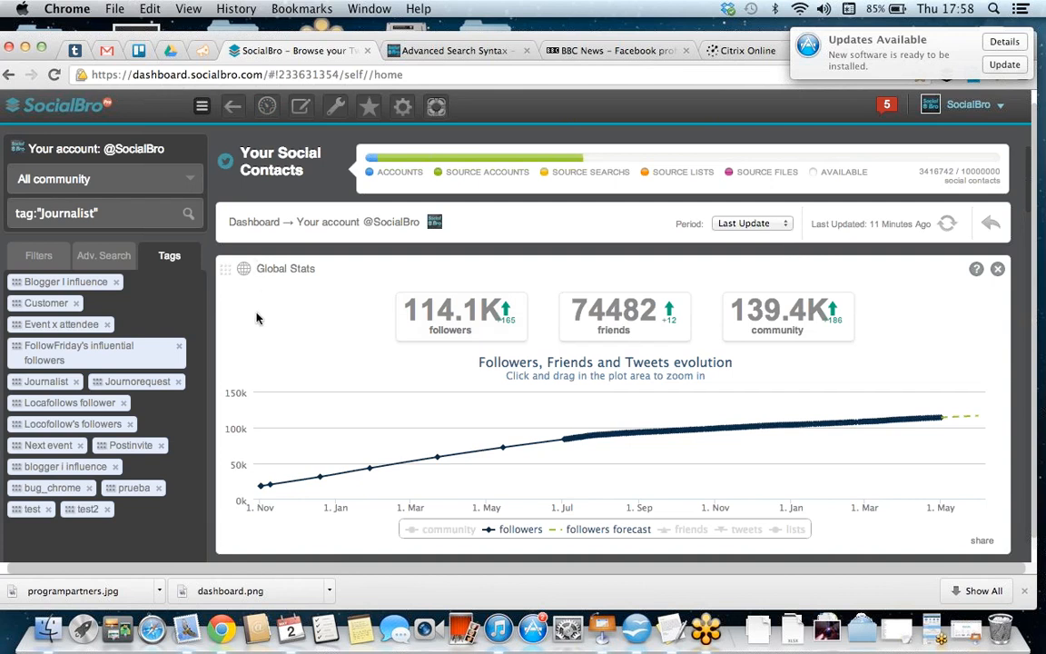
# Step: Show the search filters and look through the available community segments and sources without changing the selection
pyautogui.scroll(-3, 256, 318)
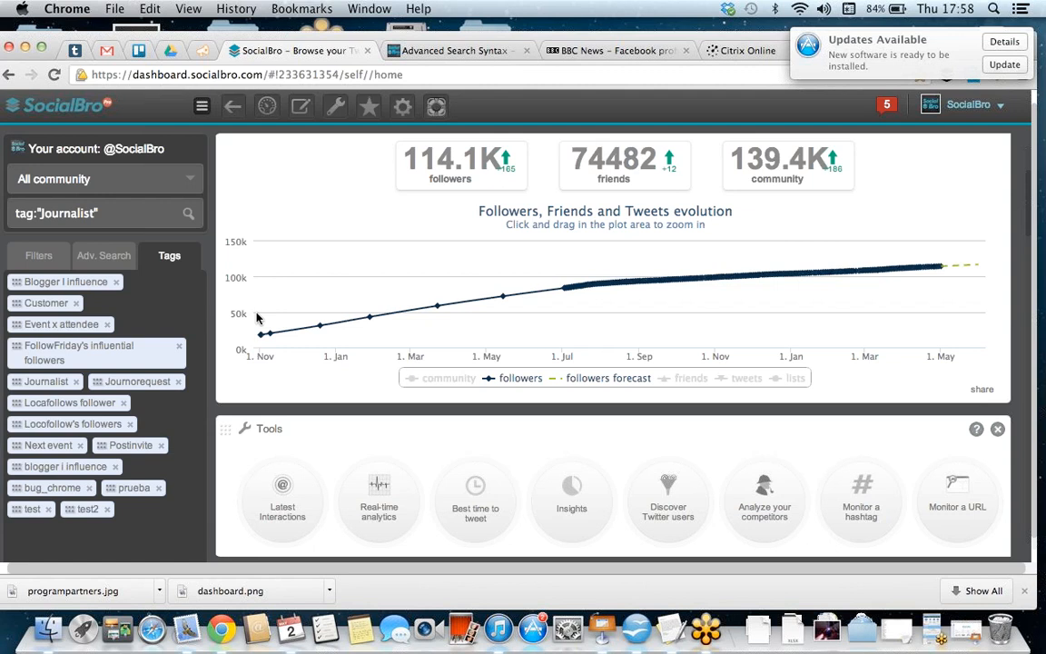
pyautogui.click(38, 255)
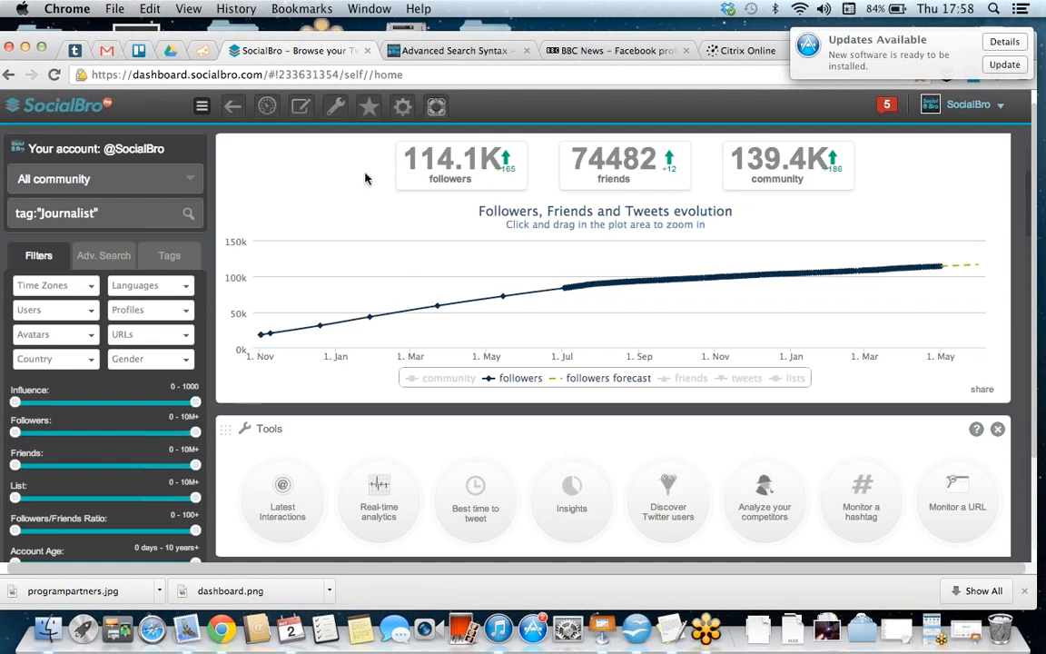
pyautogui.click(192, 185)
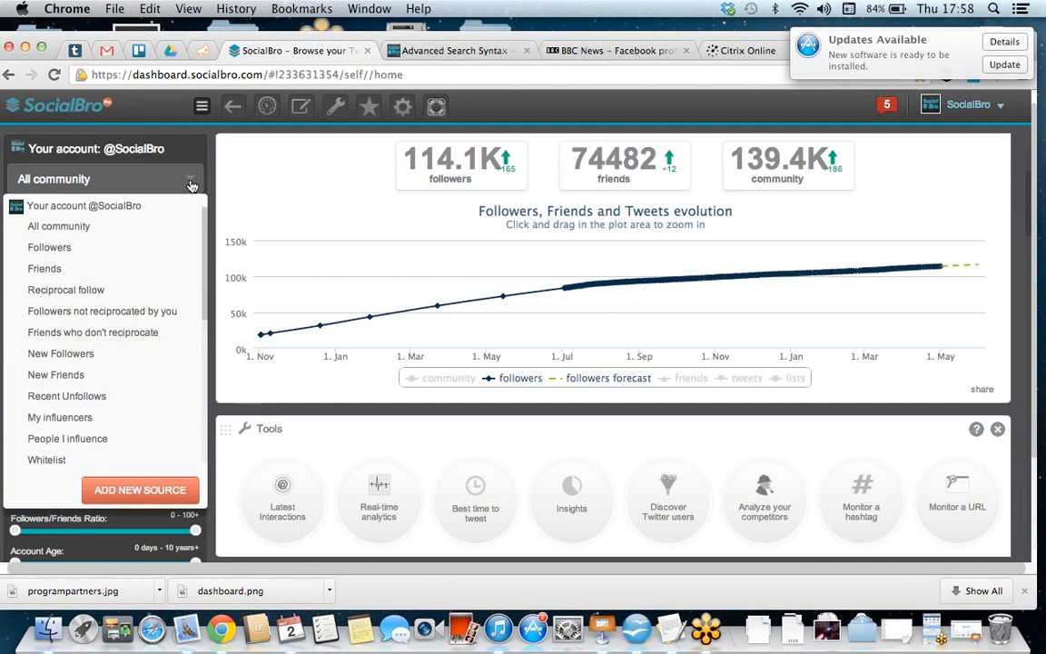
pyautogui.scroll(-10, 118, 357)
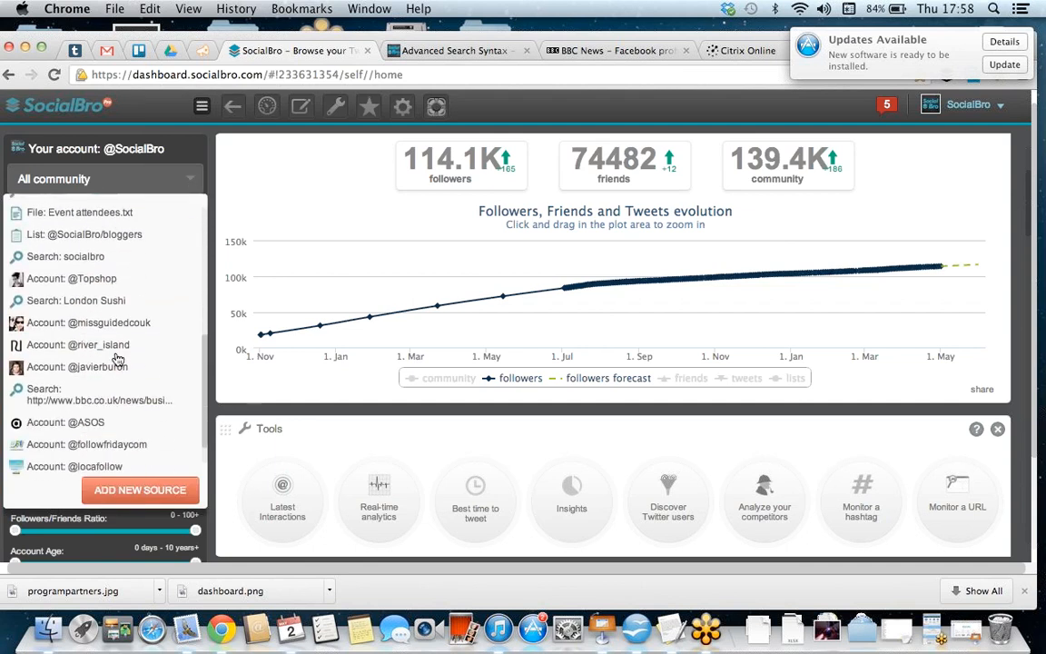
pyautogui.scroll(15, 118, 359)
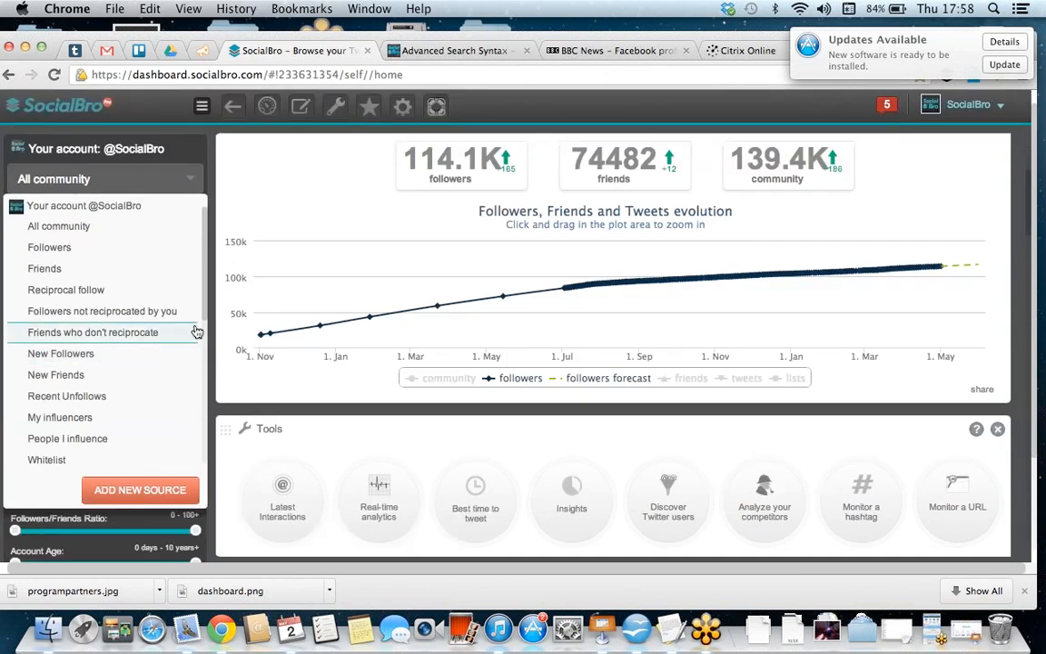
pyautogui.click(150, 171)
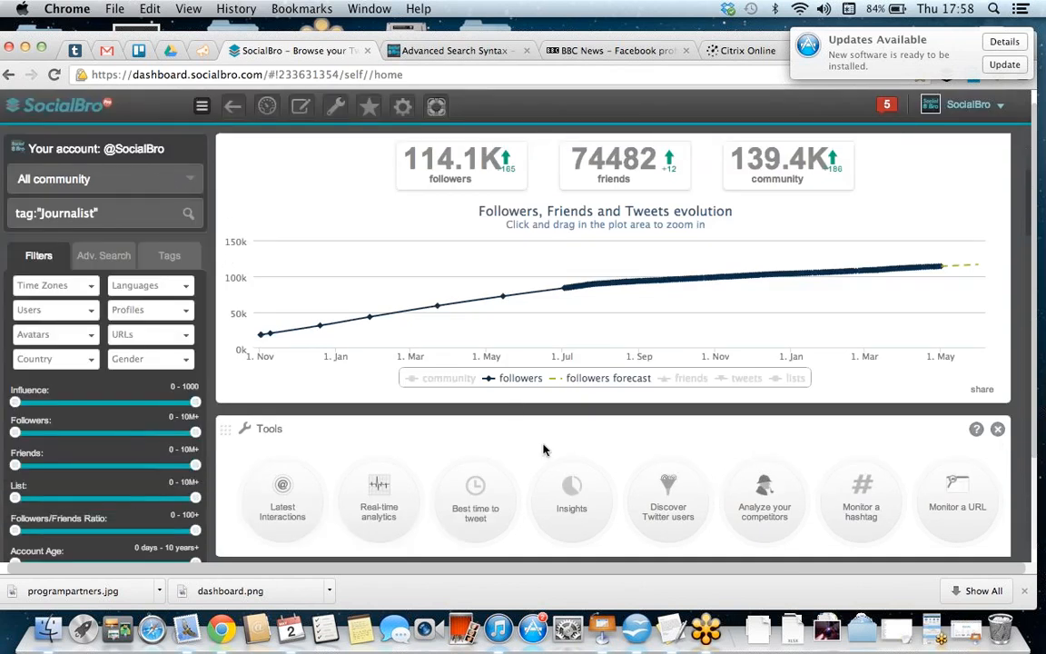
# Step: Start an Accounts Comparison with Socialbro as account 1 and followfridaycom as account 2
pyautogui.scroll(-3, 544, 449)
pyautogui.scroll(-3, 544, 449)
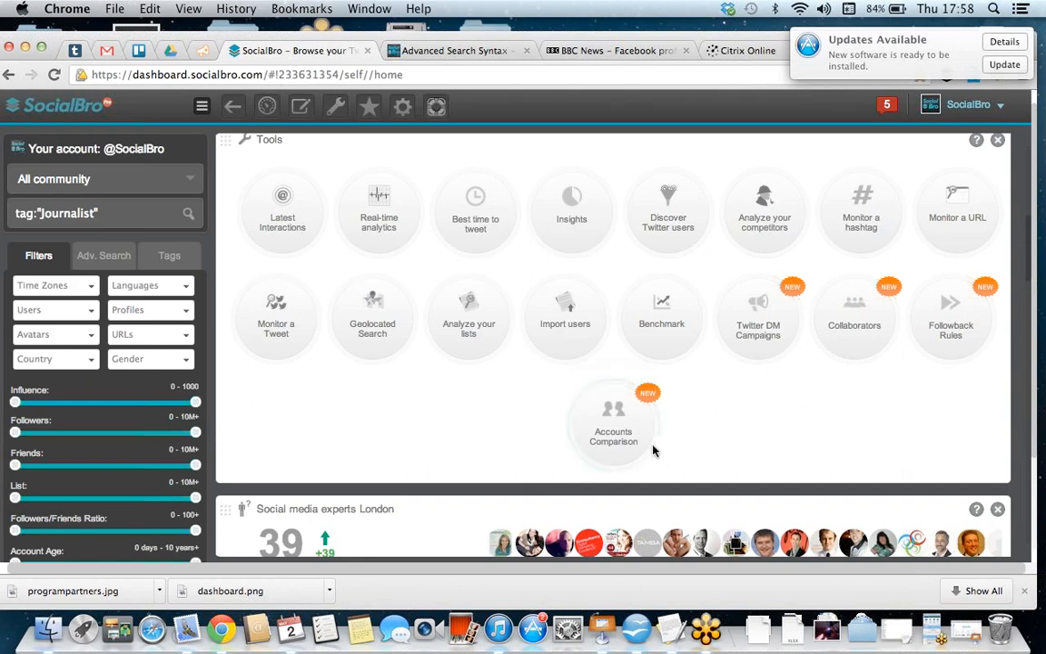
pyautogui.click(627, 434)
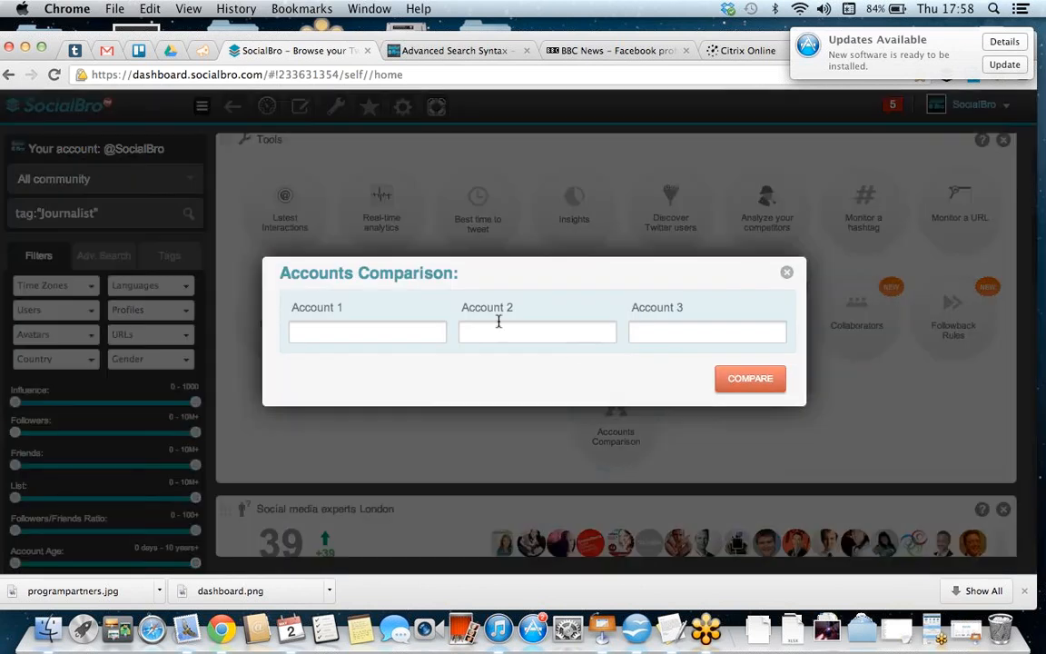
pyautogui.click(409, 332)
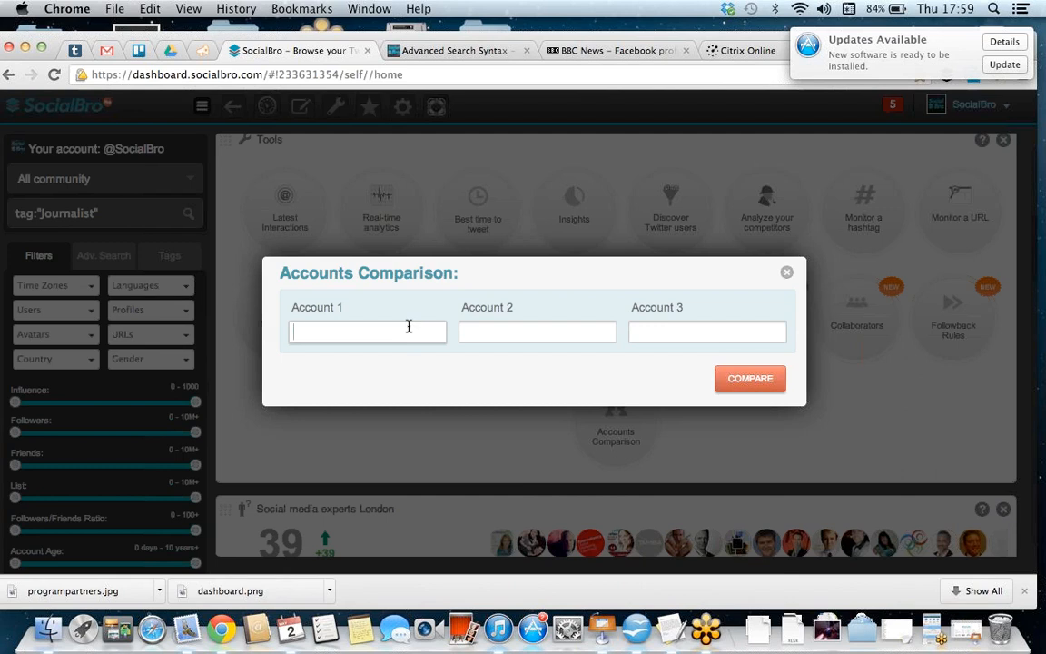
pyautogui.write('ocialbro')
pyautogui.click(508, 331)
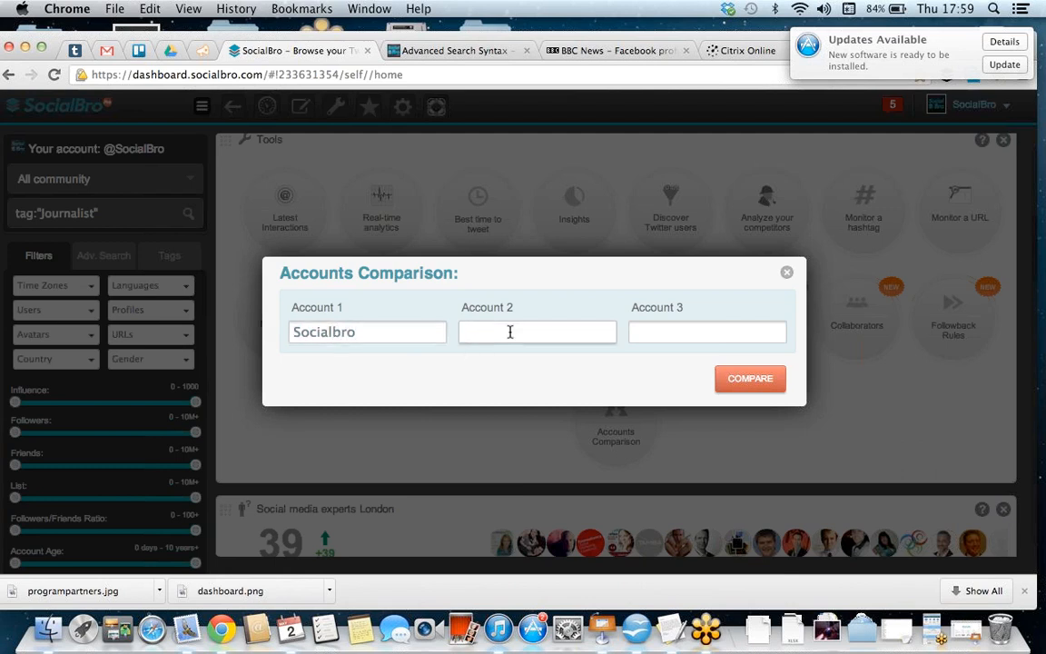
pyautogui.write('followfridaycom')
# Step: Enter the individual's Twitter handle as account 3 and run the comparison
pyautogui.click(633, 329)
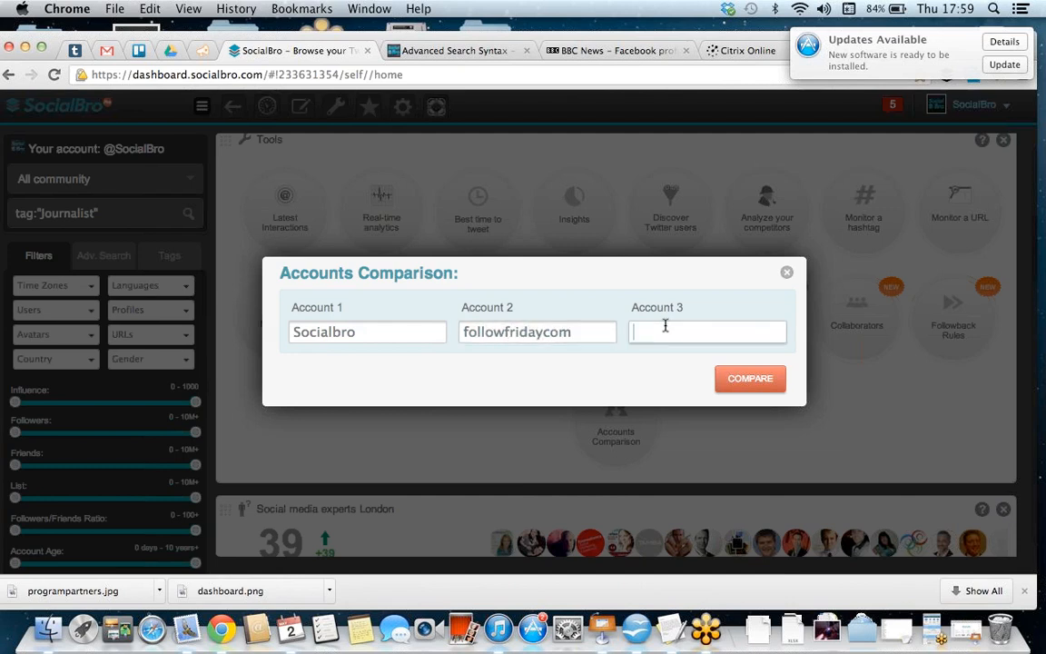
pyautogui.click(745, 386)
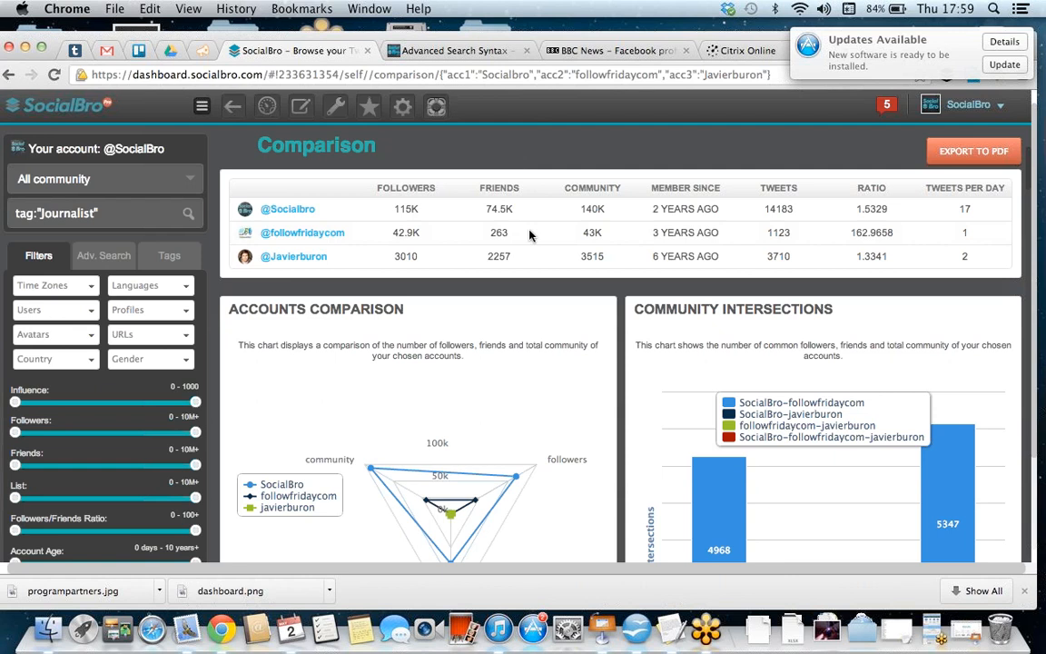
# Step: Examine the comparison's follower, friend and community radar chart and the community intersections between the three accounts
pyautogui.scroll(-3, 531, 235)
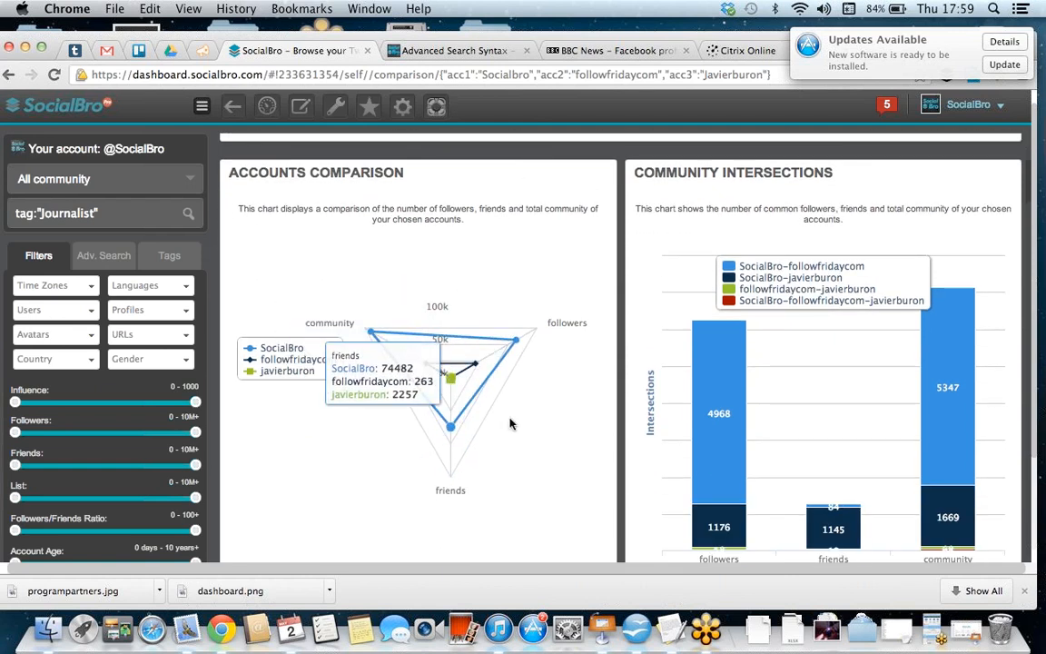
pyautogui.scroll(-1, 520, 392)
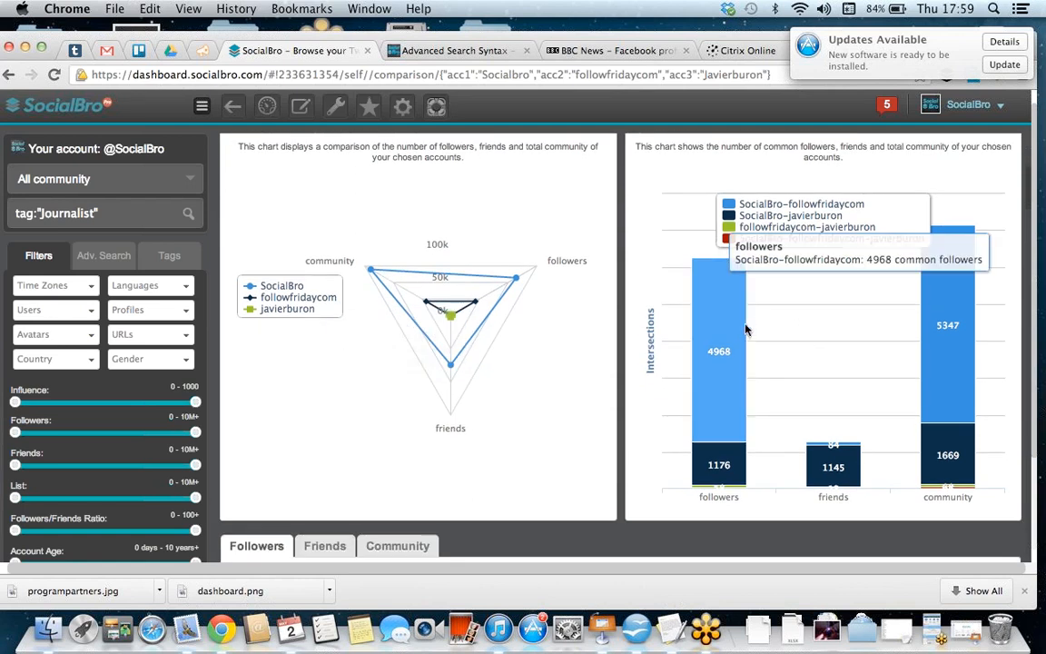
pyautogui.scroll(1, 812, 334)
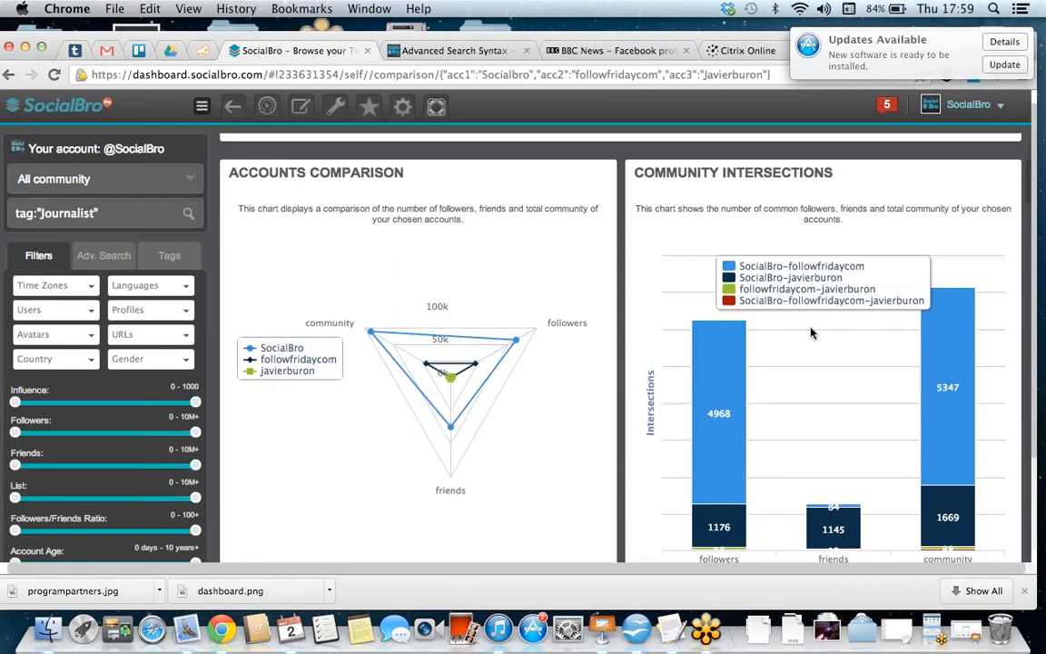
pyautogui.moveTo(731, 350)
# Step: Review the followers' language, location, avatar, URL, privacy and verified charts for the compared accounts, and return to the dashboard
pyautogui.scroll(-5, 761, 383)
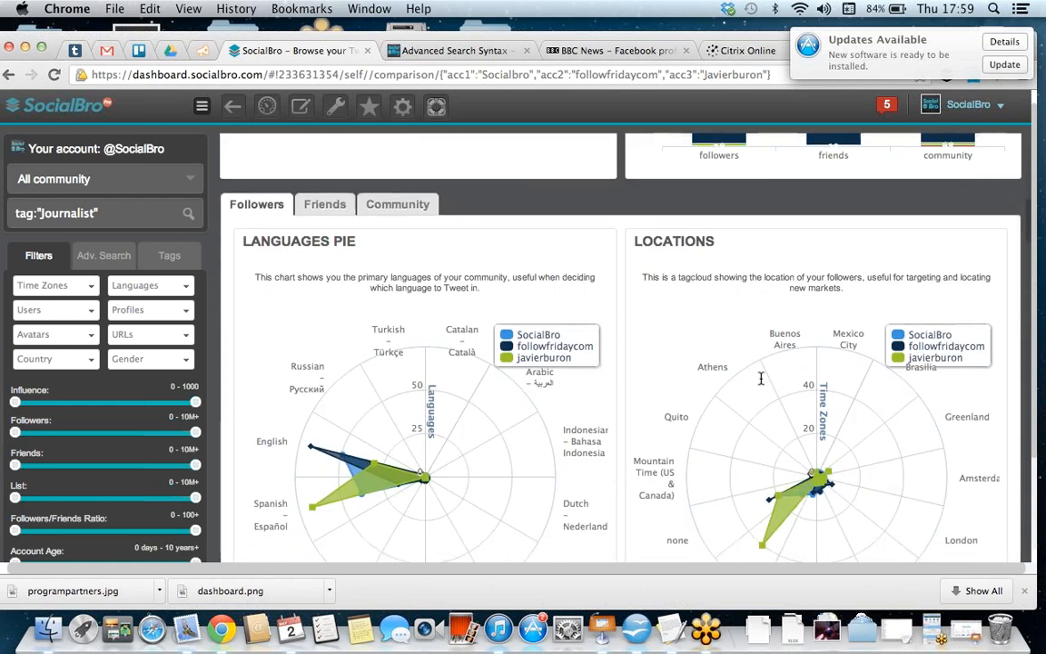
pyautogui.scroll(-2, 760, 383)
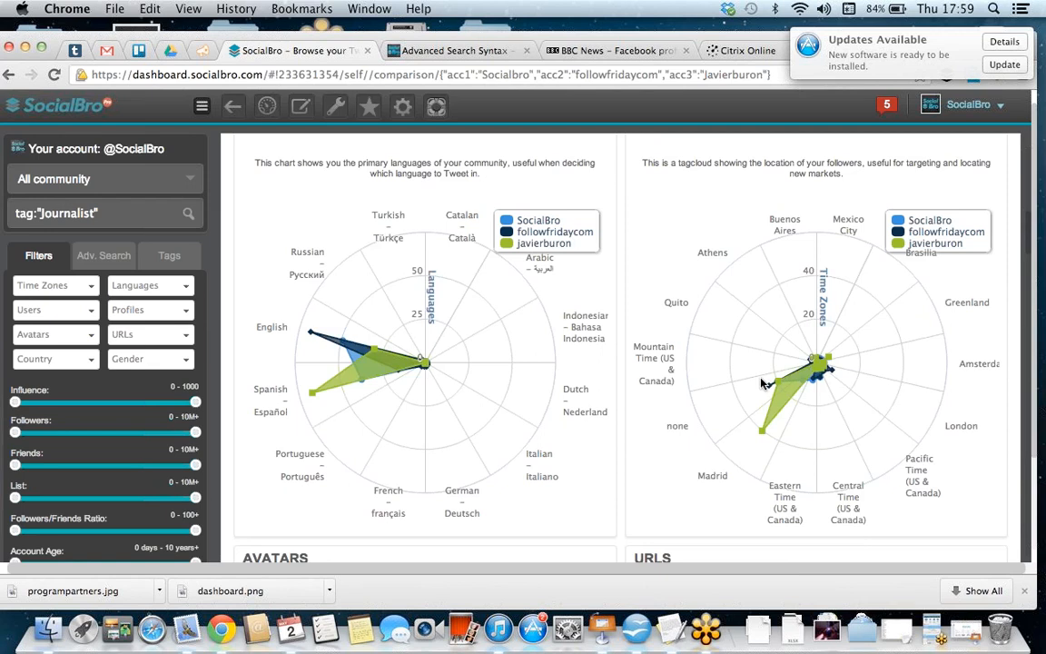
pyautogui.scroll(-1, 761, 383)
pyautogui.scroll(2, 761, 383)
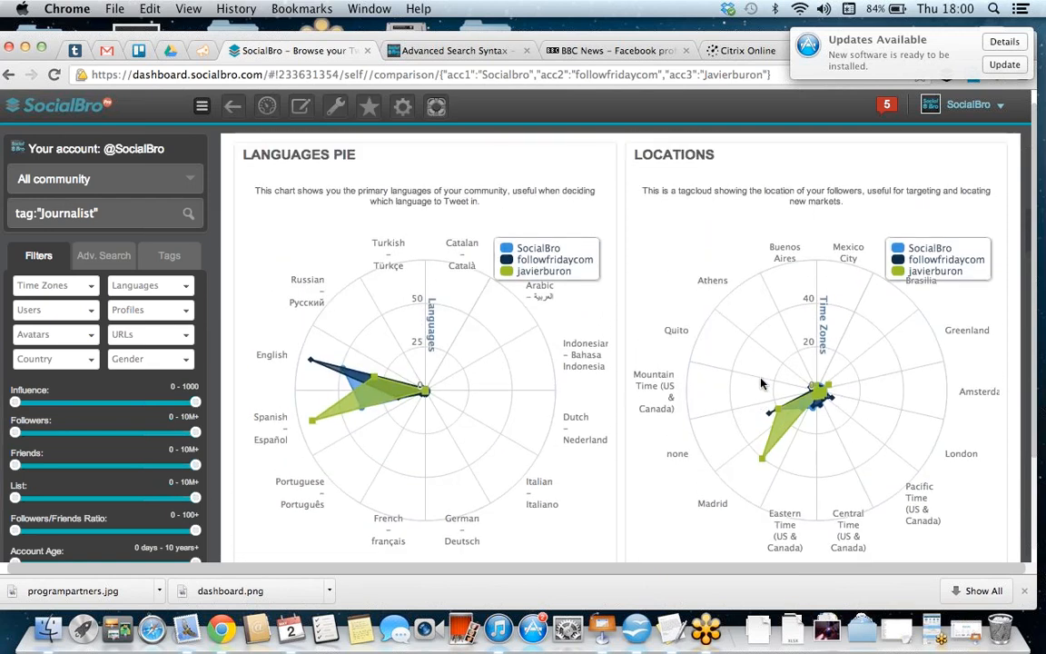
pyautogui.scroll(-8, 760, 384)
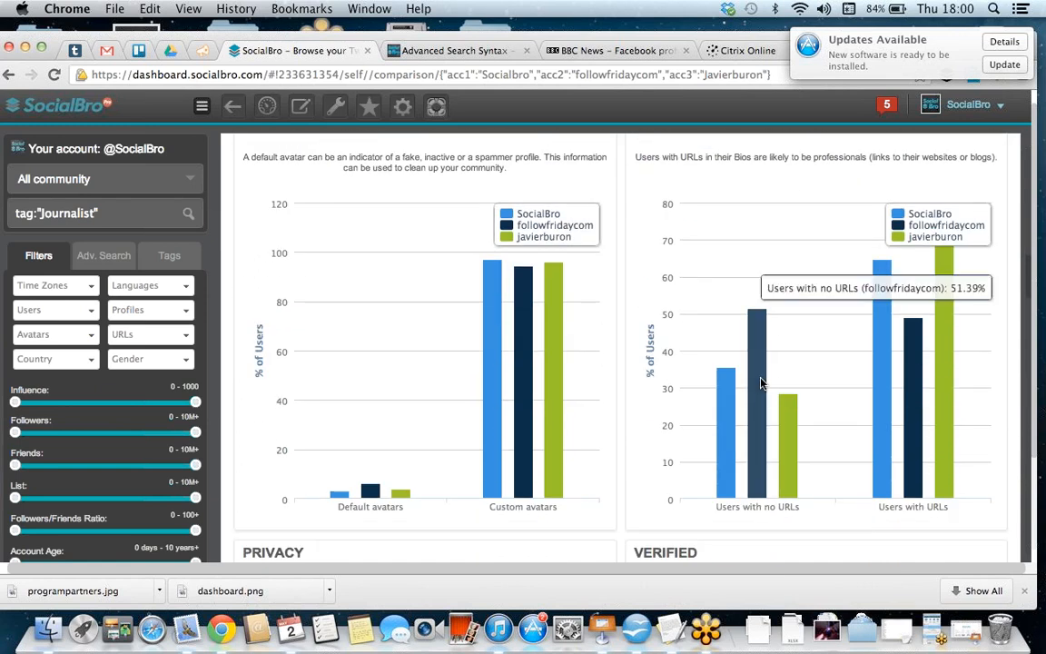
pyautogui.scroll(-3, 761, 383)
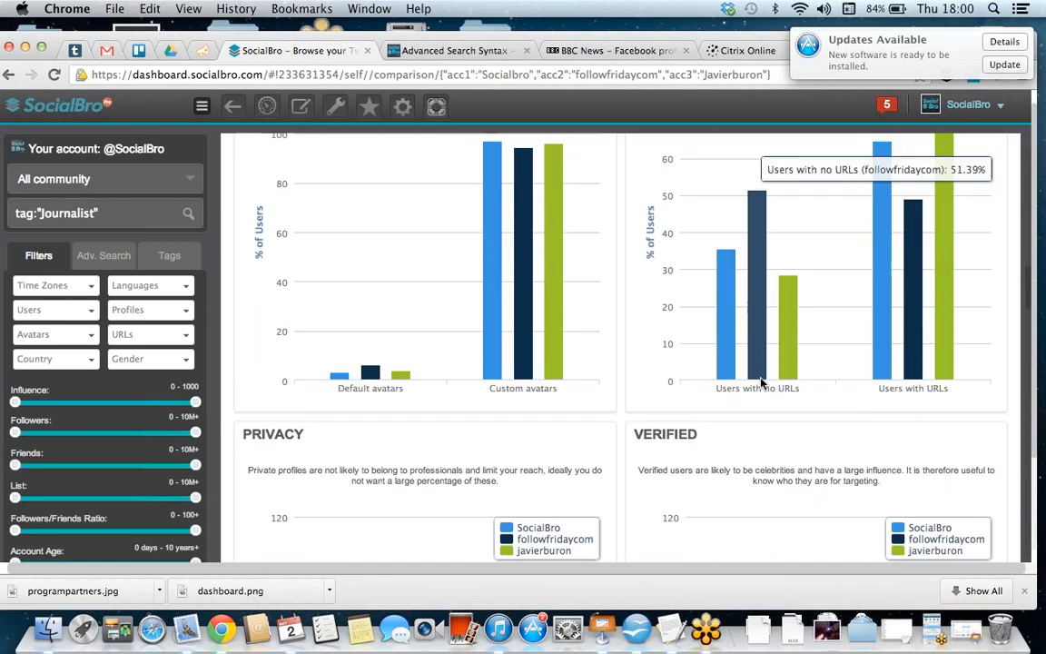
pyautogui.scroll(-2, 761, 383)
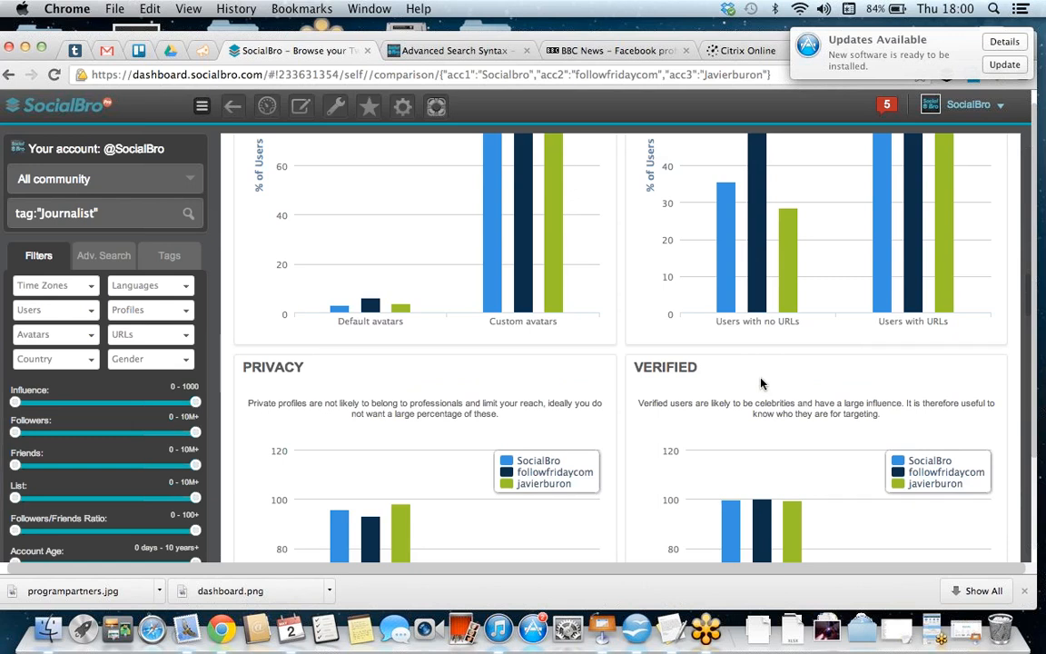
pyautogui.scroll(10, 761, 384)
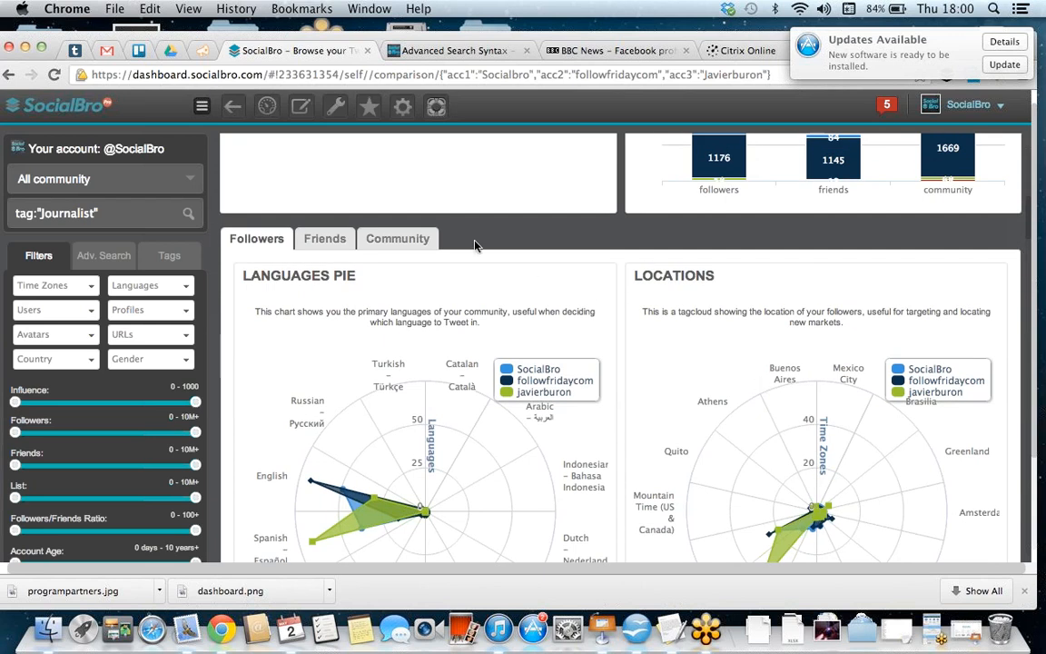
pyautogui.click(270, 108)
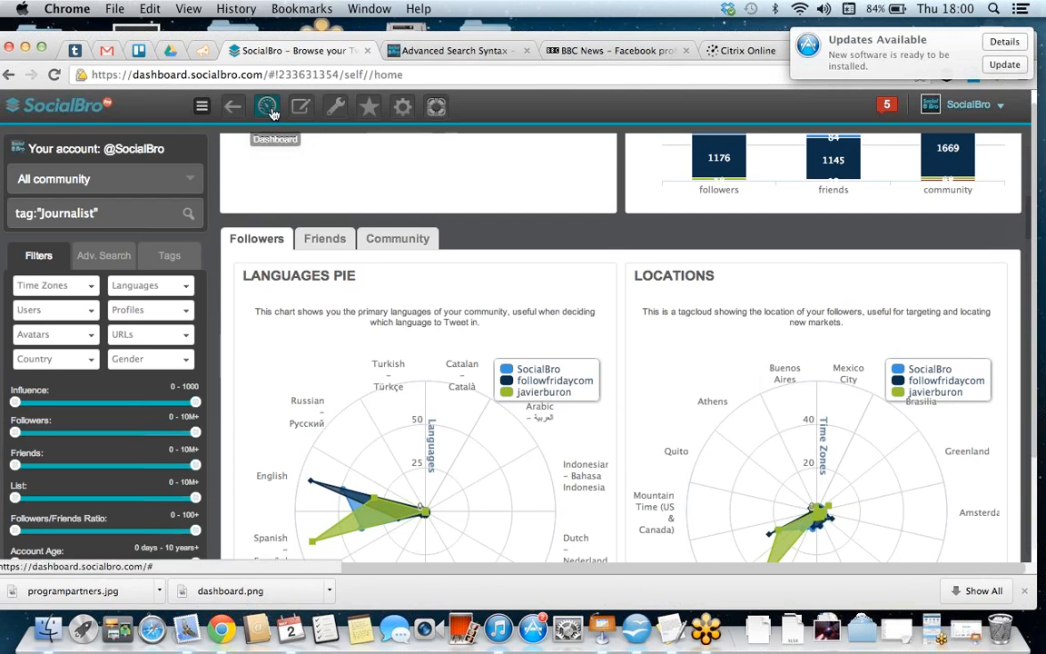
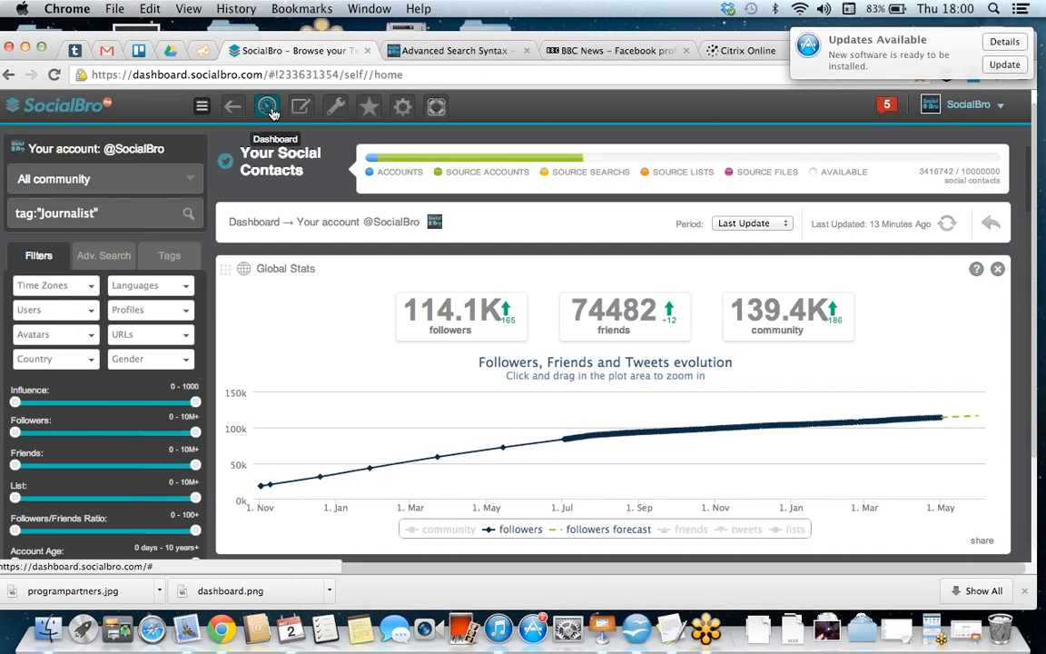
# Step: Open the Benchmark tool and examine the user stats against similar accounts and the available comparison topics
pyautogui.scroll(-5, 274, 114)
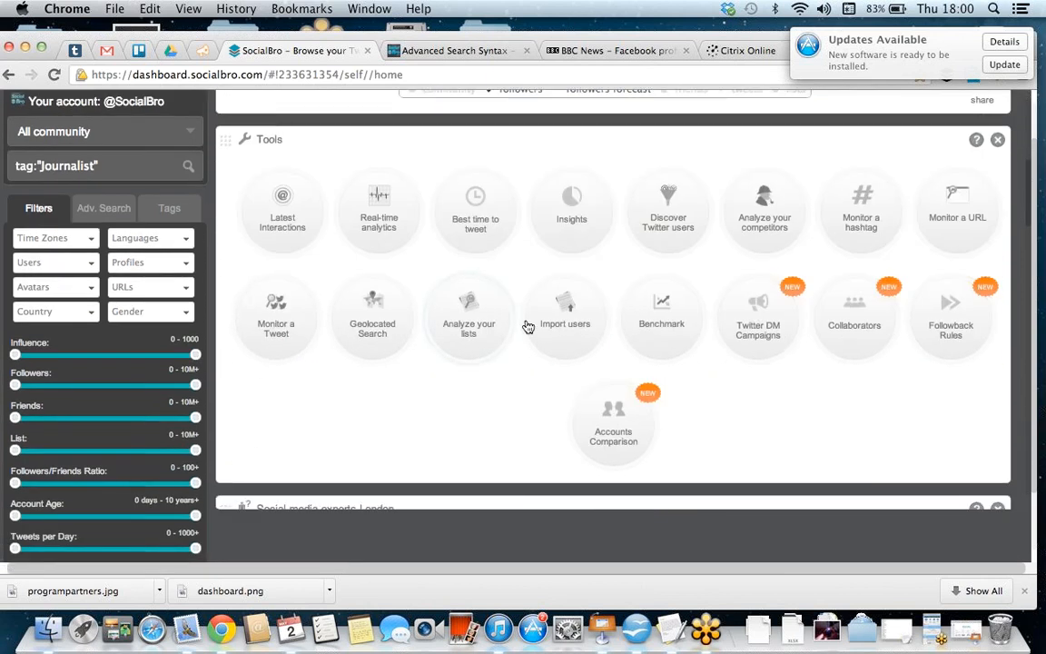
pyautogui.click(643, 328)
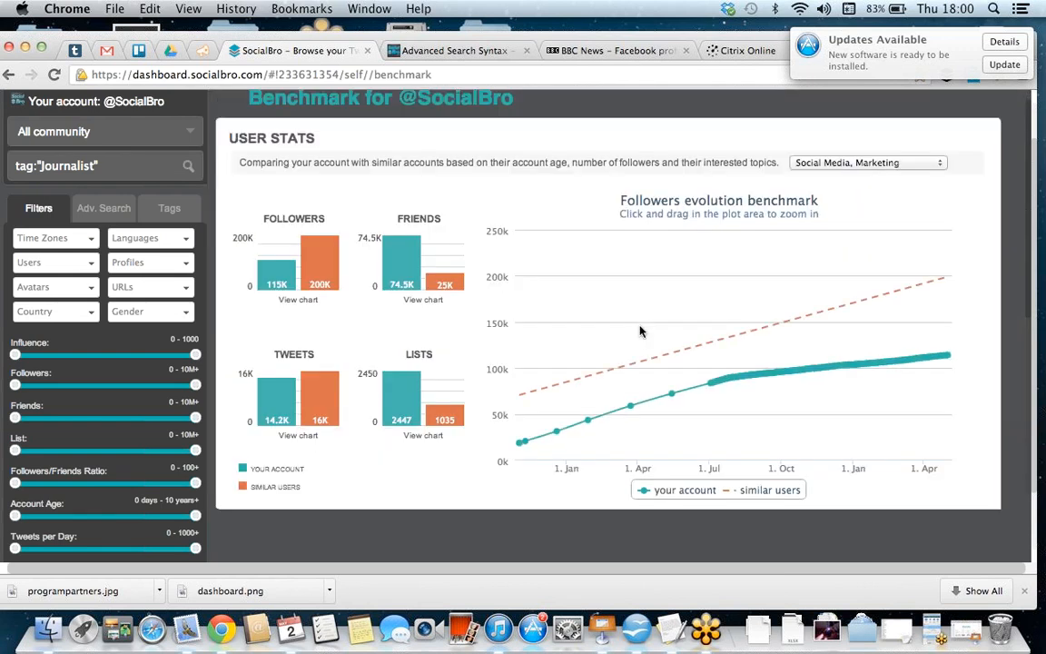
pyautogui.scroll(-1, 663, 325)
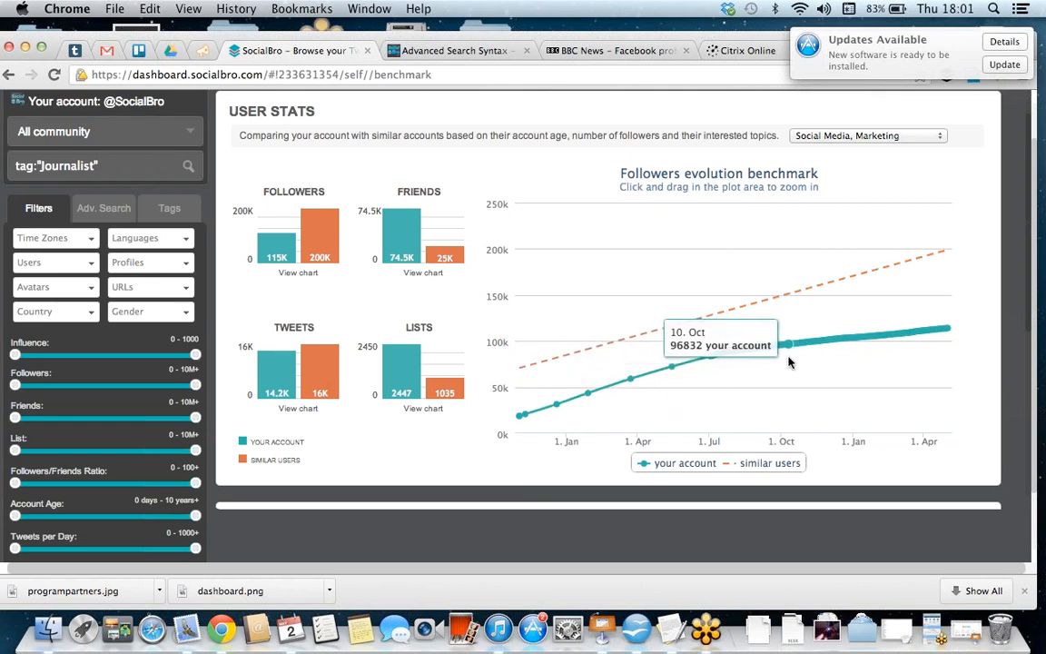
pyautogui.click(940, 138)
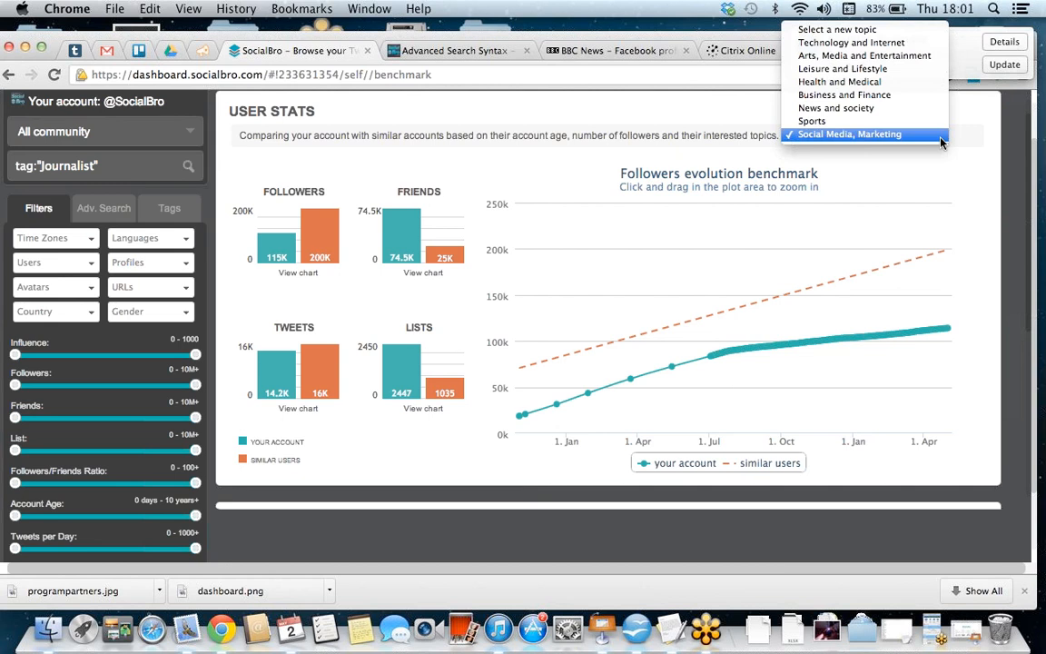
pyautogui.click(908, 161)
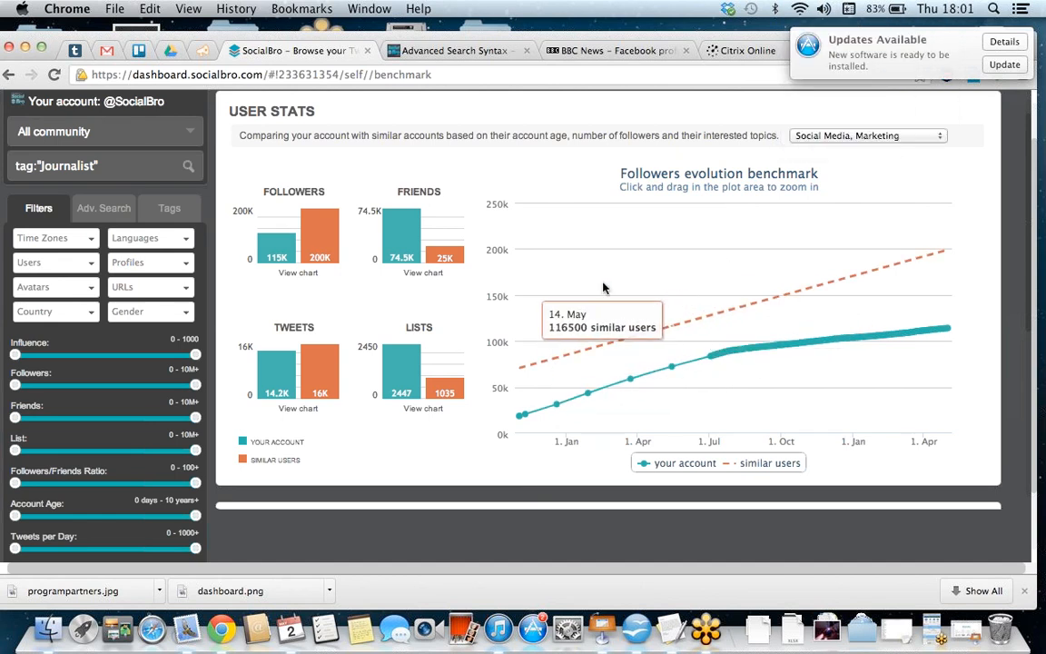
# Step: View the tweets evolution benchmark and the Kred and PeerIndex comparisons, and return to the dashboard
pyautogui.click(288, 411)
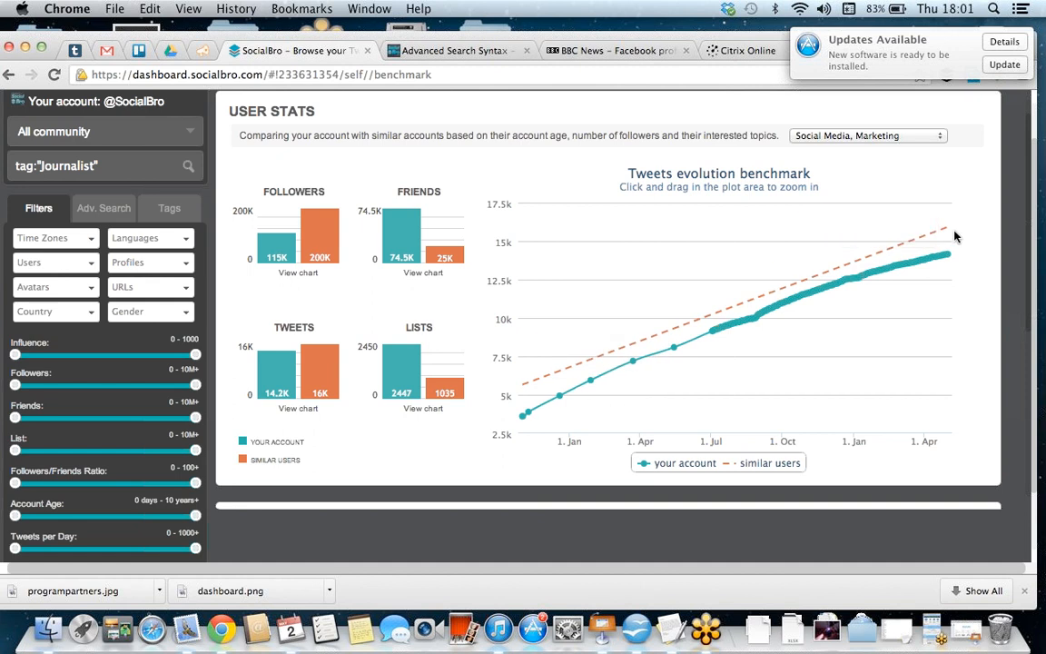
pyautogui.scroll(-10, 954, 236)
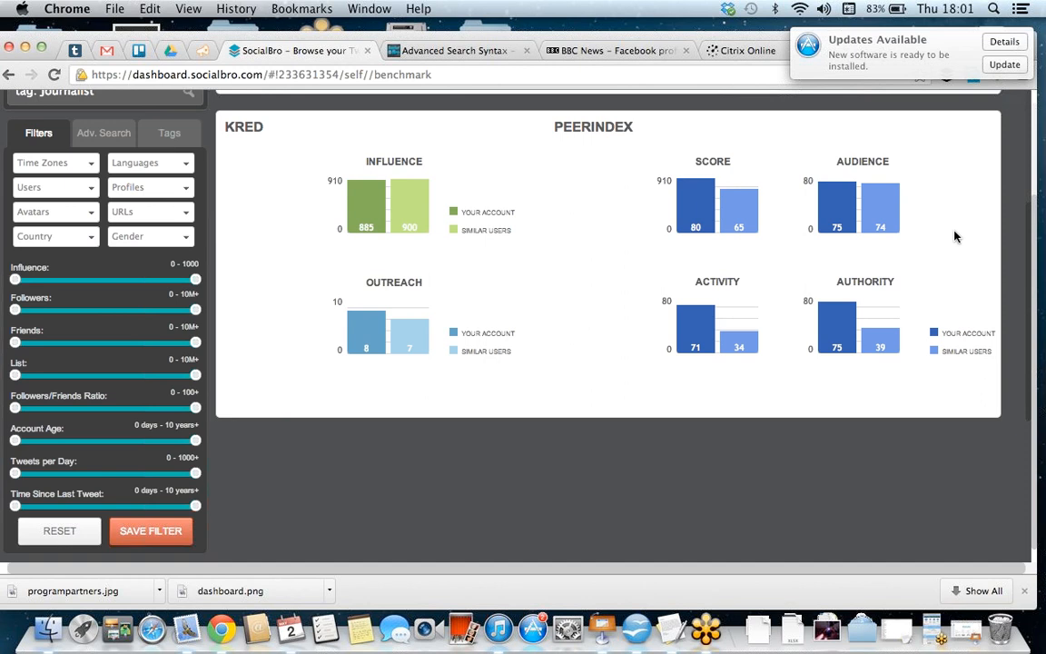
pyautogui.scroll(5, 954, 236)
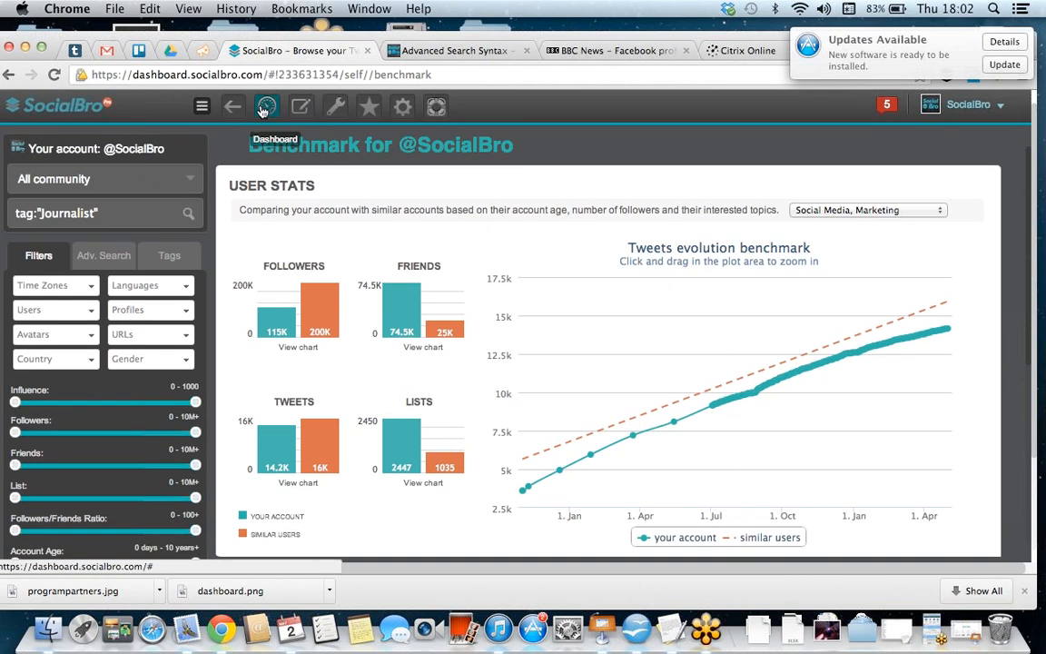
pyautogui.click(263, 109)
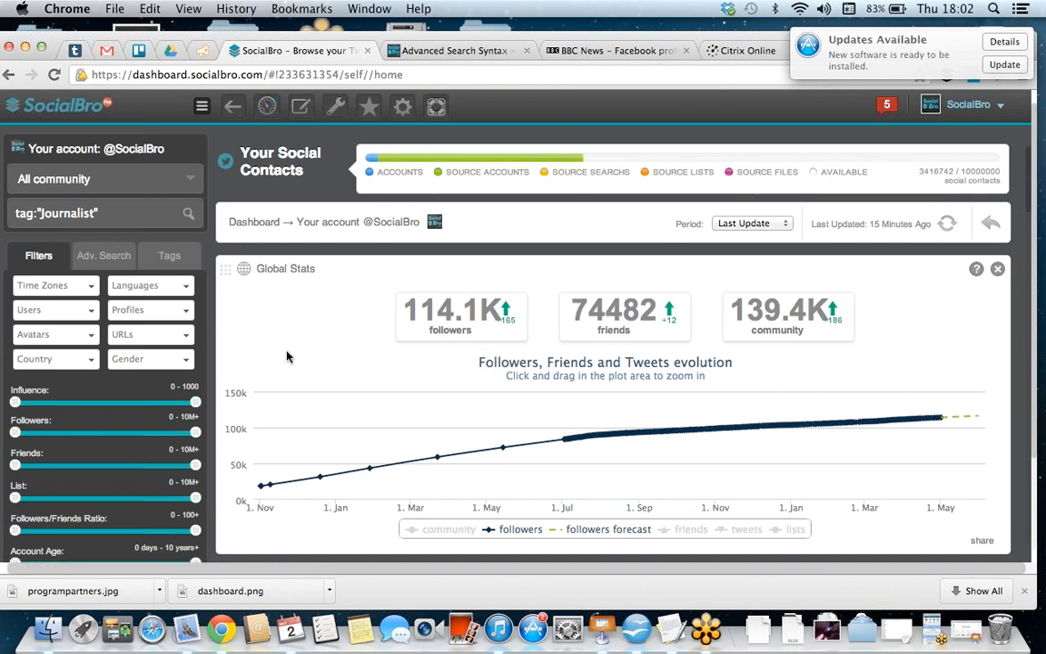
# Step: Try to set up Monitor a URL with the BBC News article's address as the Twitter Search query, and close the dialog without adding it
pyautogui.scroll(-1, 287, 357)
pyautogui.scroll(-10, 287, 357)
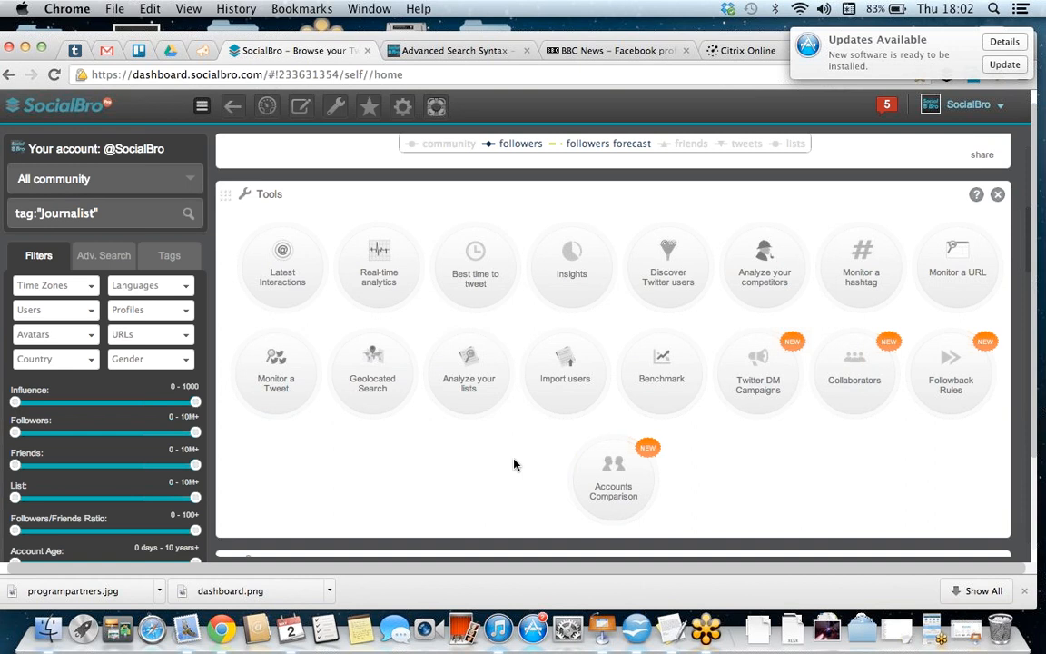
pyautogui.click(609, 51)
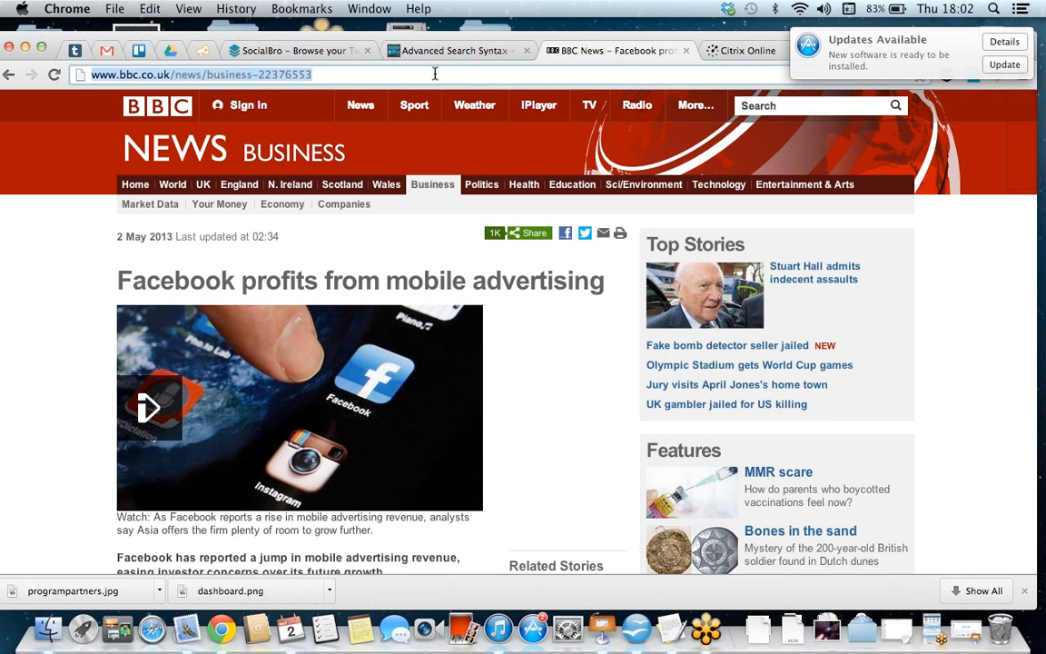
pyautogui.click(295, 50)
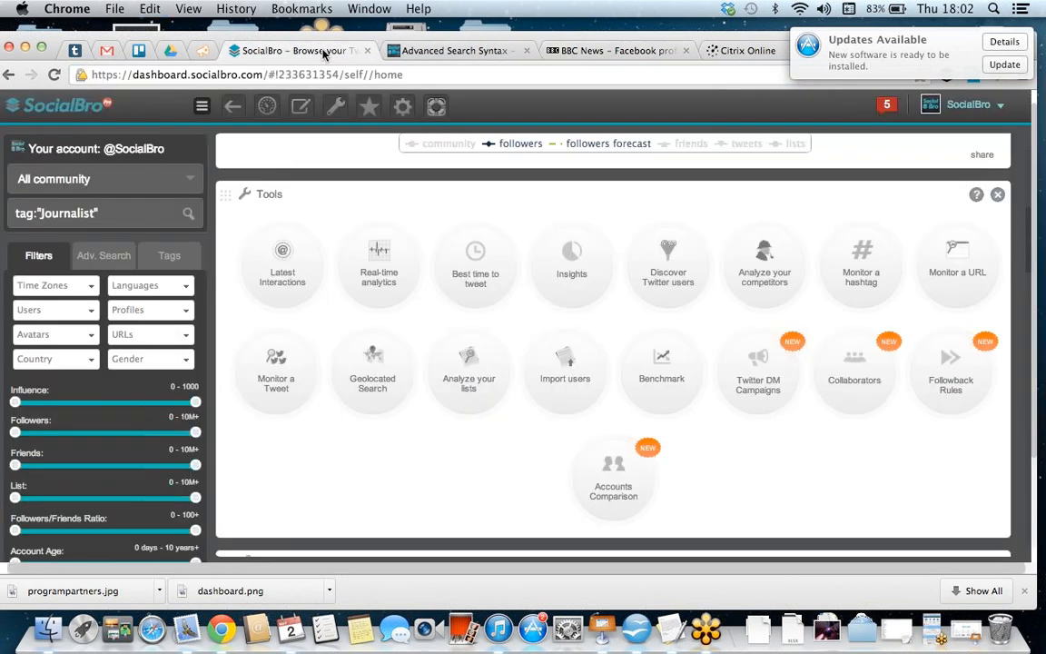
pyautogui.click(965, 277)
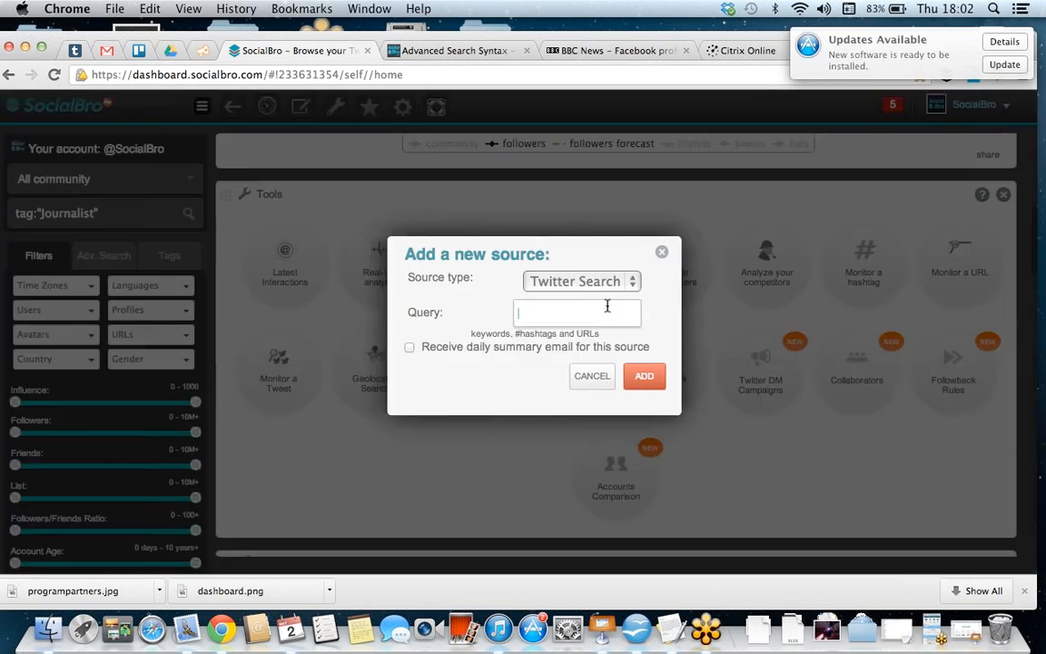
pyautogui.click(608, 309)
pyautogui.press('super+v')
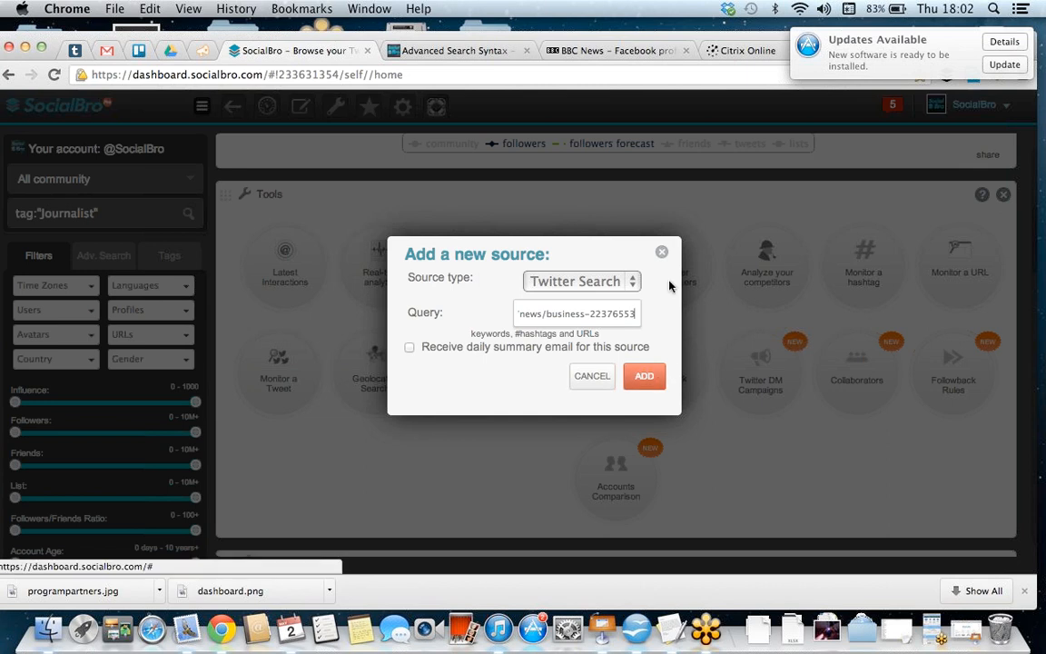
pyautogui.click(662, 253)
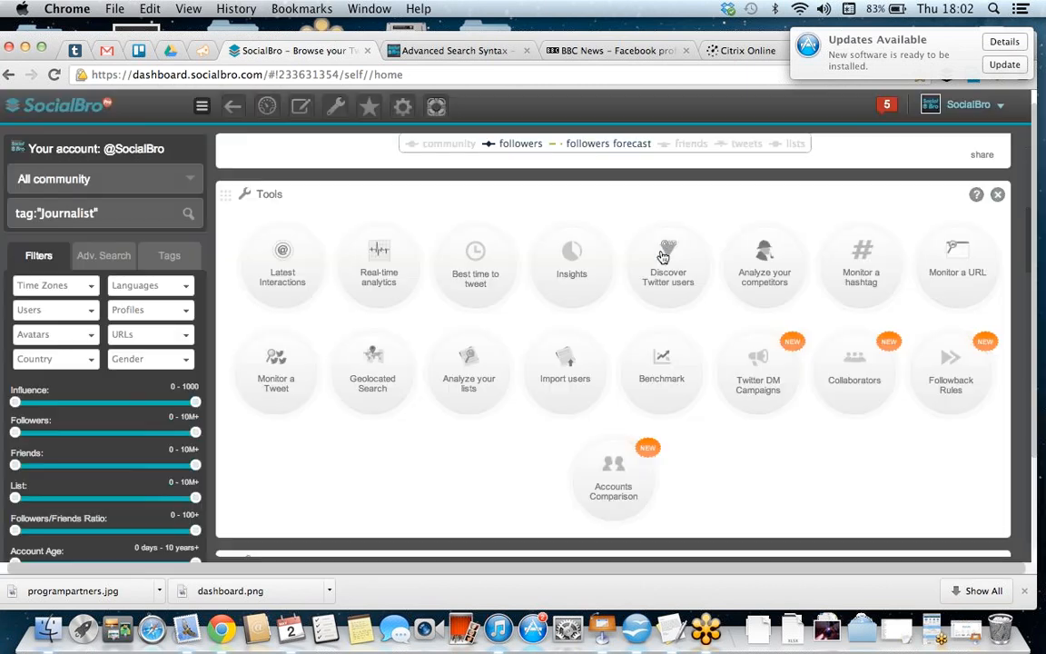
# Step: Switch to the existing Twitter search source for the BBC News article URL and list all its members
pyautogui.click(174, 169)
pyautogui.scroll(-10, 137, 323)
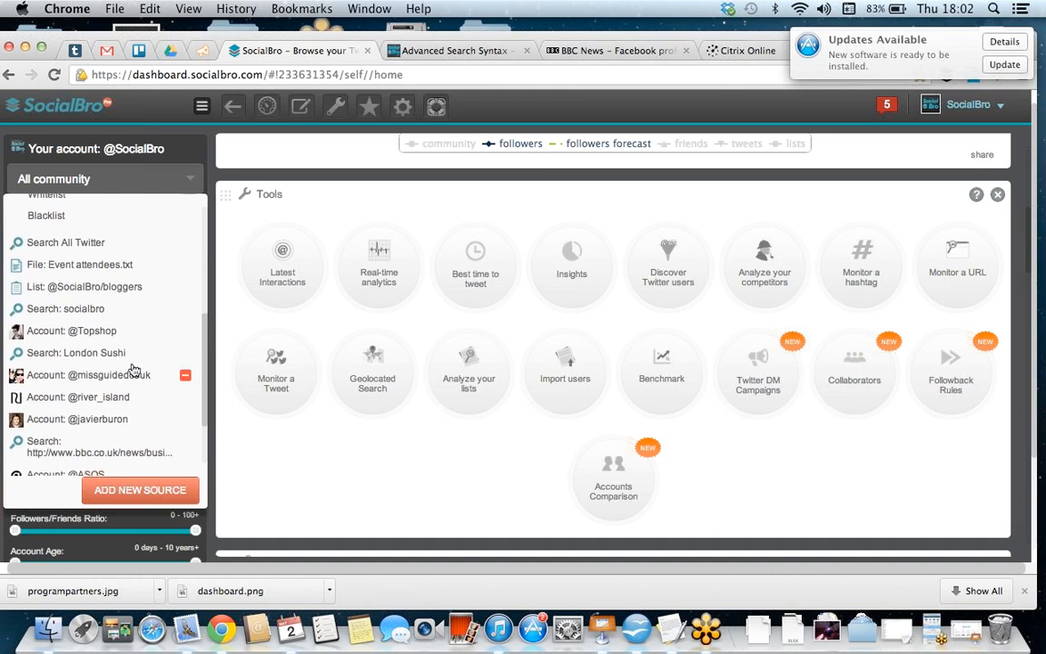
pyautogui.click(109, 441)
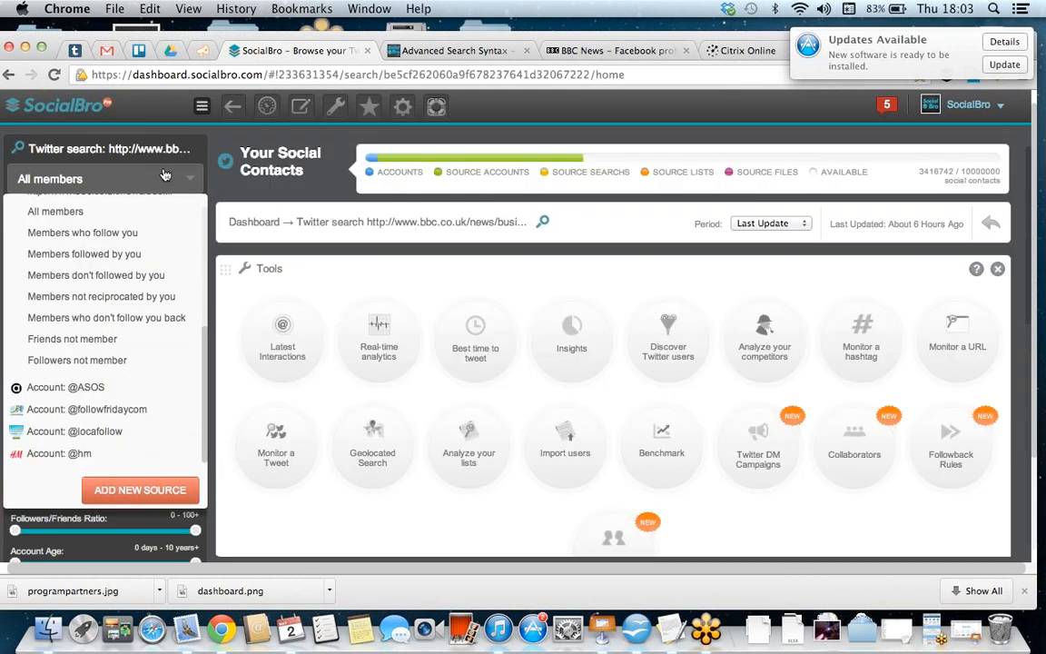
pyautogui.click(163, 183)
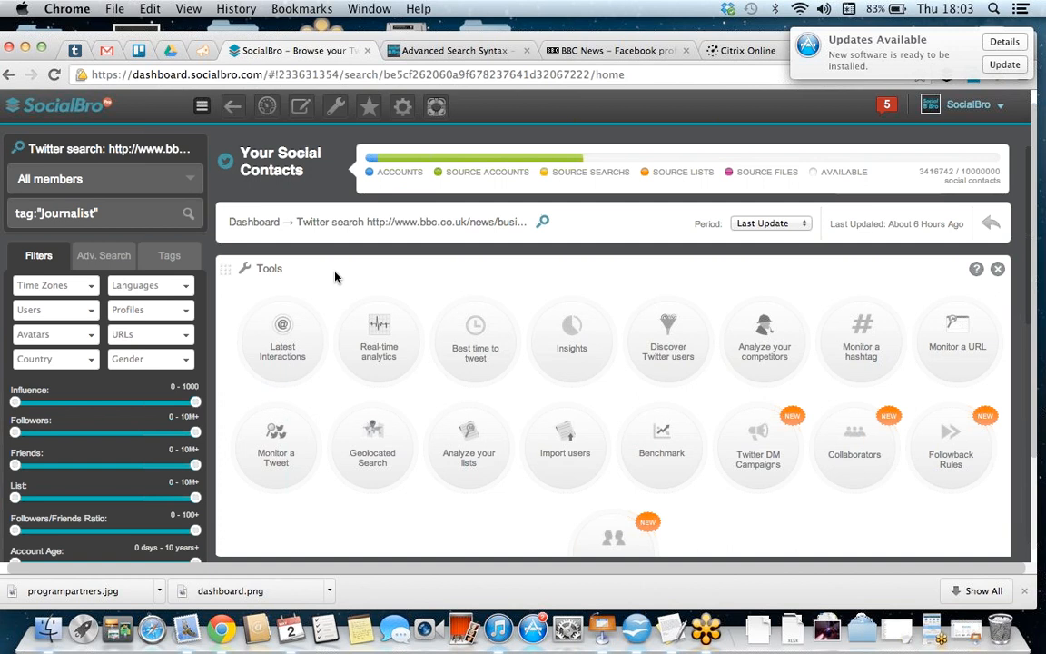
pyautogui.scroll(-2, 335, 276)
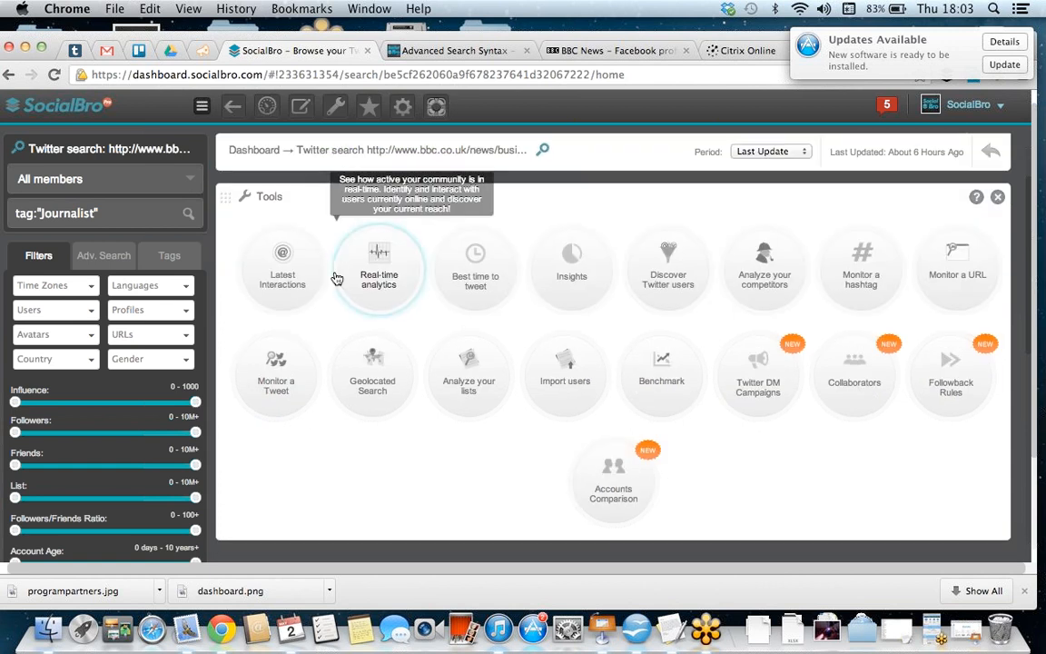
pyautogui.scroll(-6, 335, 277)
pyautogui.scroll(-1, 335, 277)
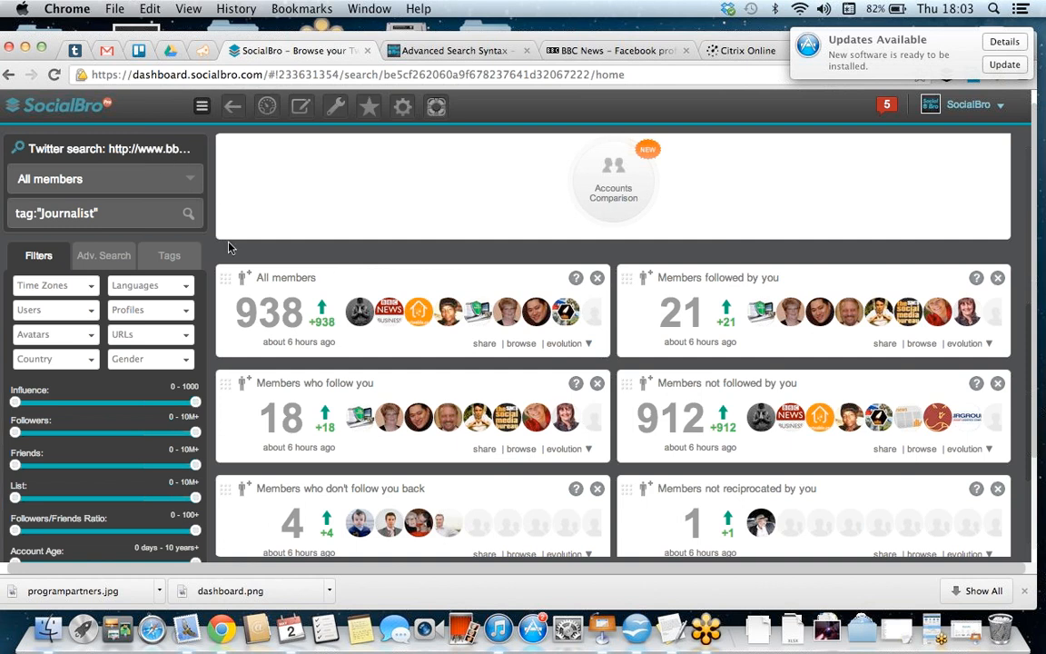
pyautogui.click(284, 283)
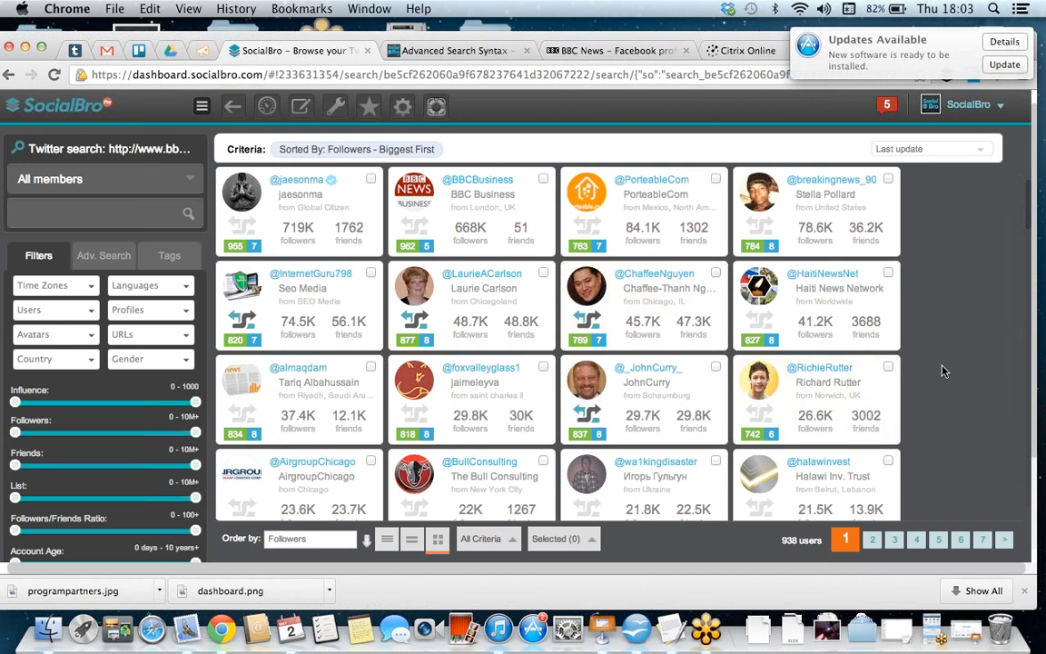
# Step: Review the profile and tweets of the Norwich brand management researcher among the members, close it, and return to the search's dashboard
pyautogui.scroll(-1, 943, 371)
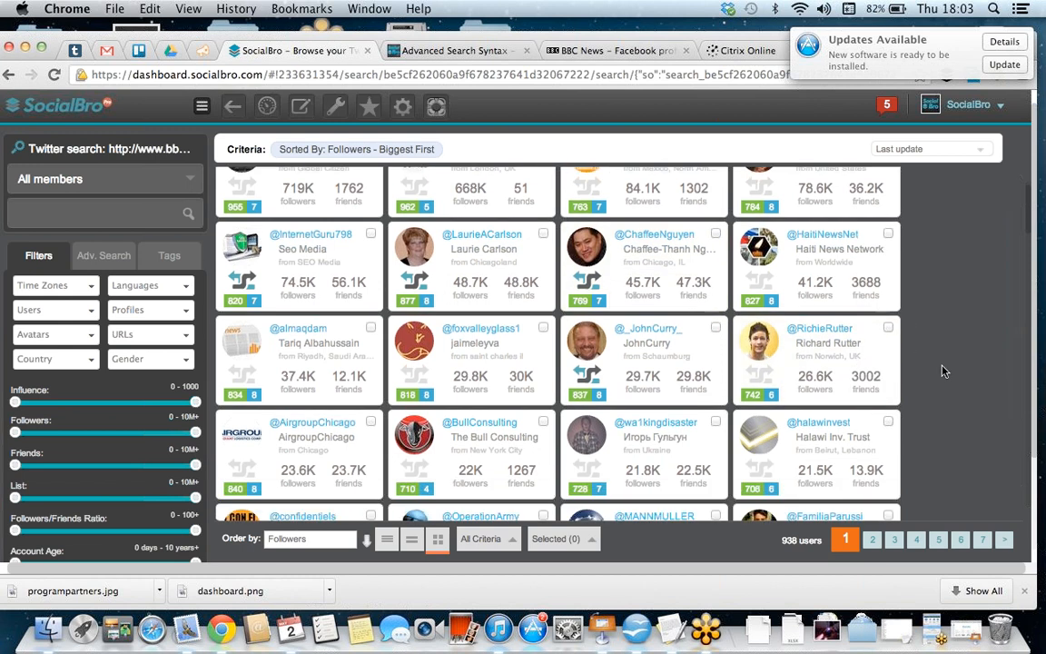
pyautogui.click(842, 335)
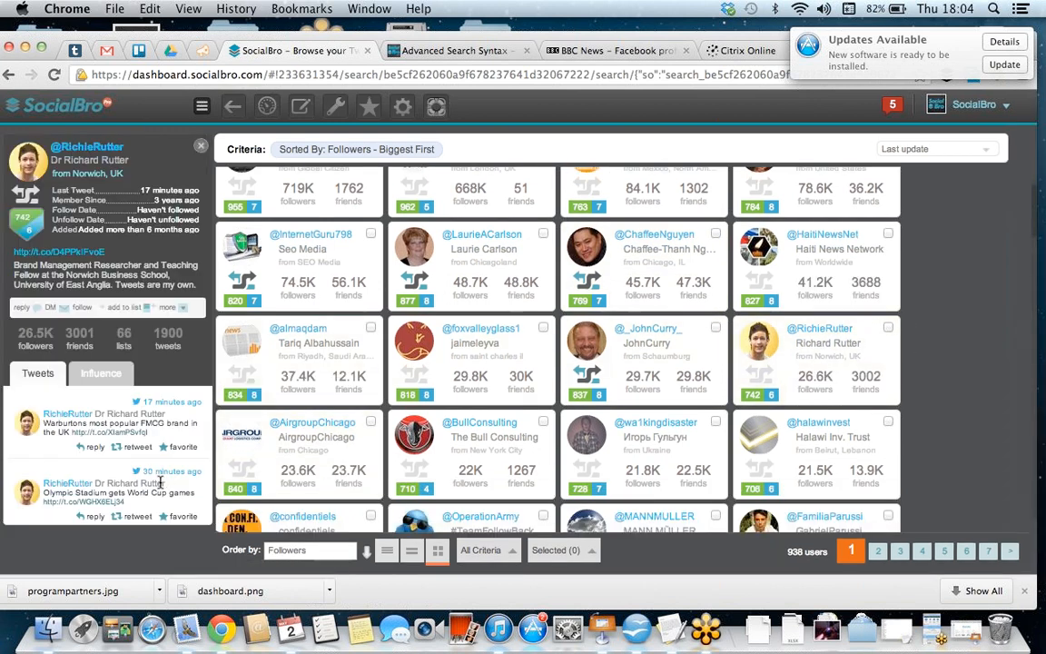
pyautogui.scroll(-5, 160, 484)
pyautogui.scroll(5, 158, 493)
pyautogui.click(200, 147)
pyautogui.click(267, 107)
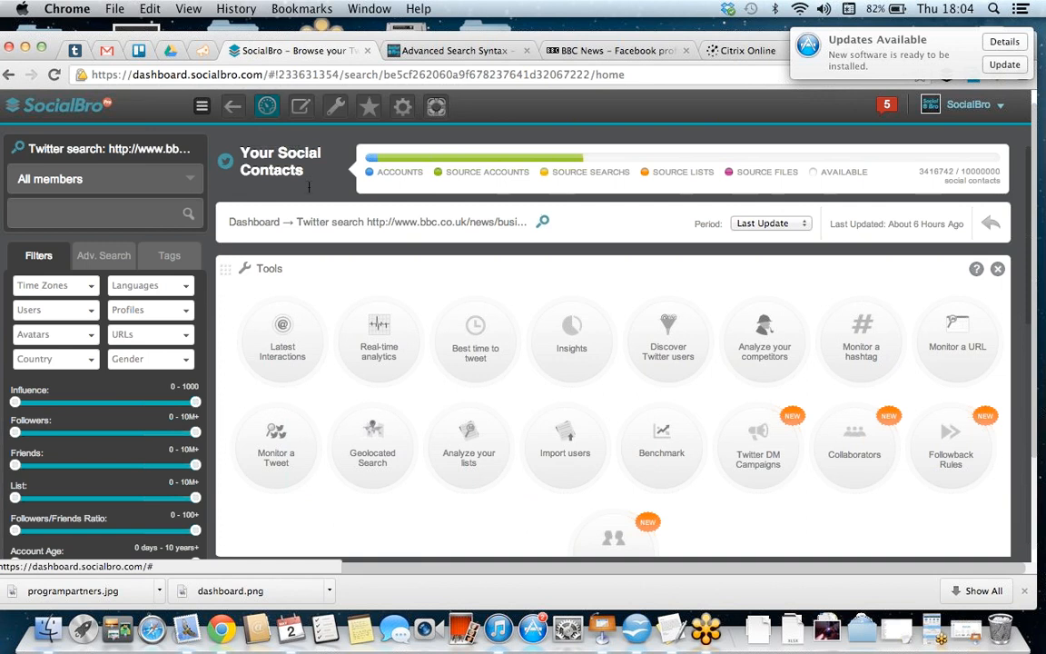
# Step: Try a Geolocated Search around London named "London sushi" with the search term "Sushi", and close it without adding the source
pyautogui.scroll(-2, 497, 328)
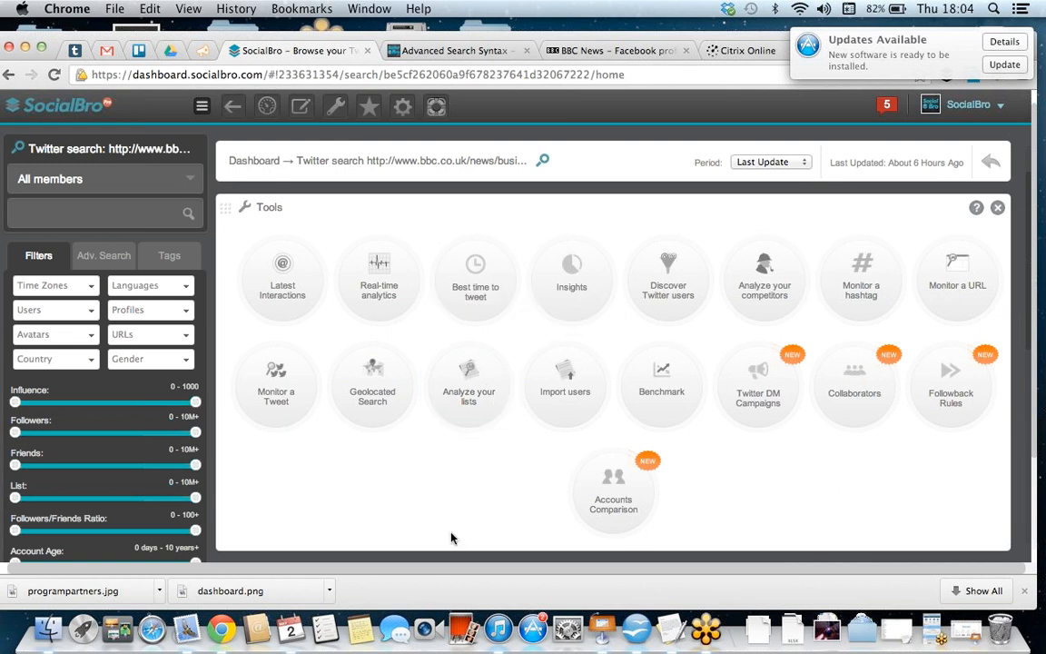
pyautogui.click(380, 403)
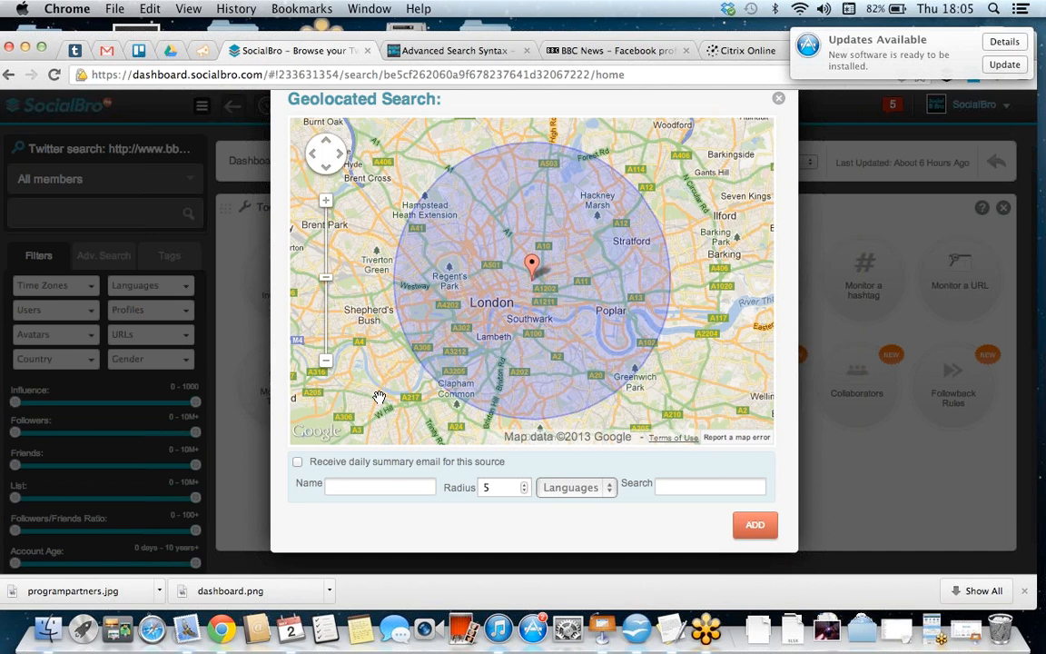
pyautogui.click(343, 488)
pyautogui.write('London sushi')
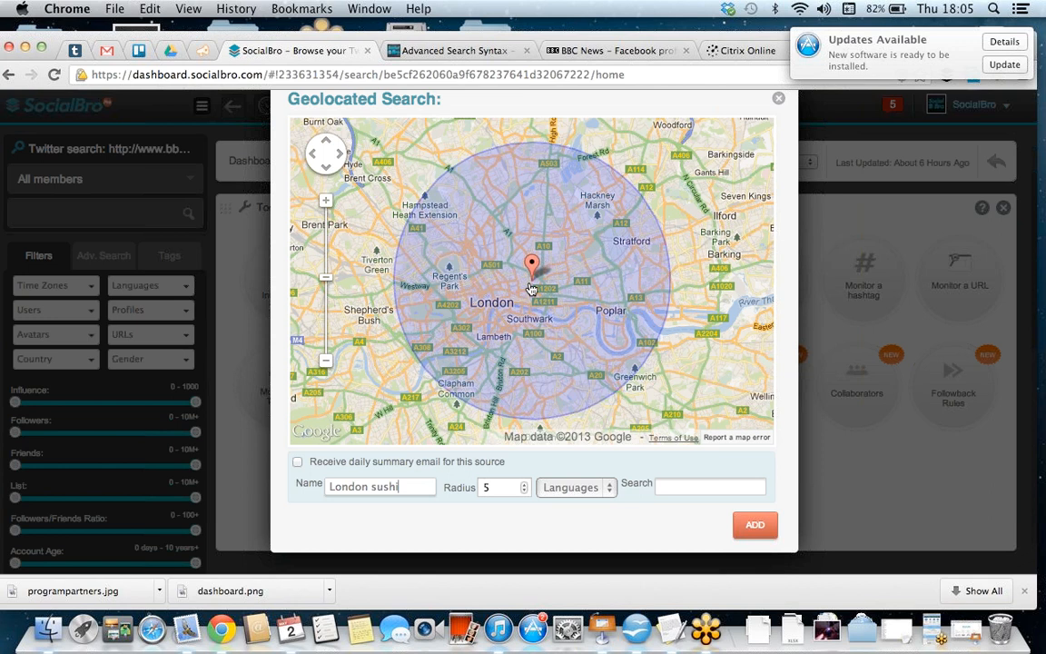
pyautogui.click(675, 486)
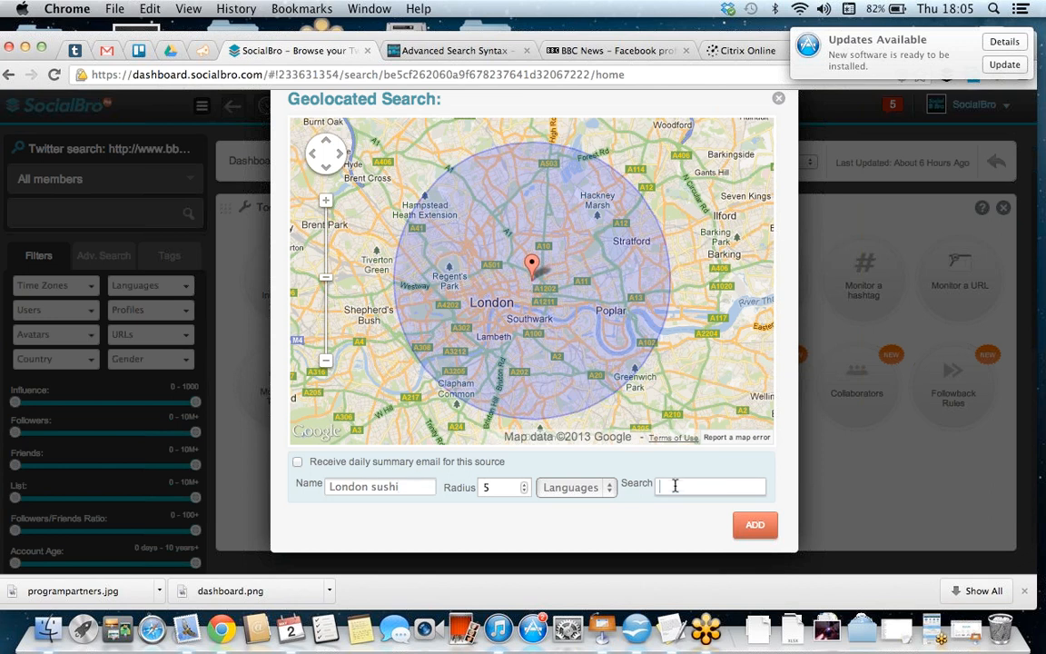
pyautogui.write('Sushi')
pyautogui.click(779, 100)
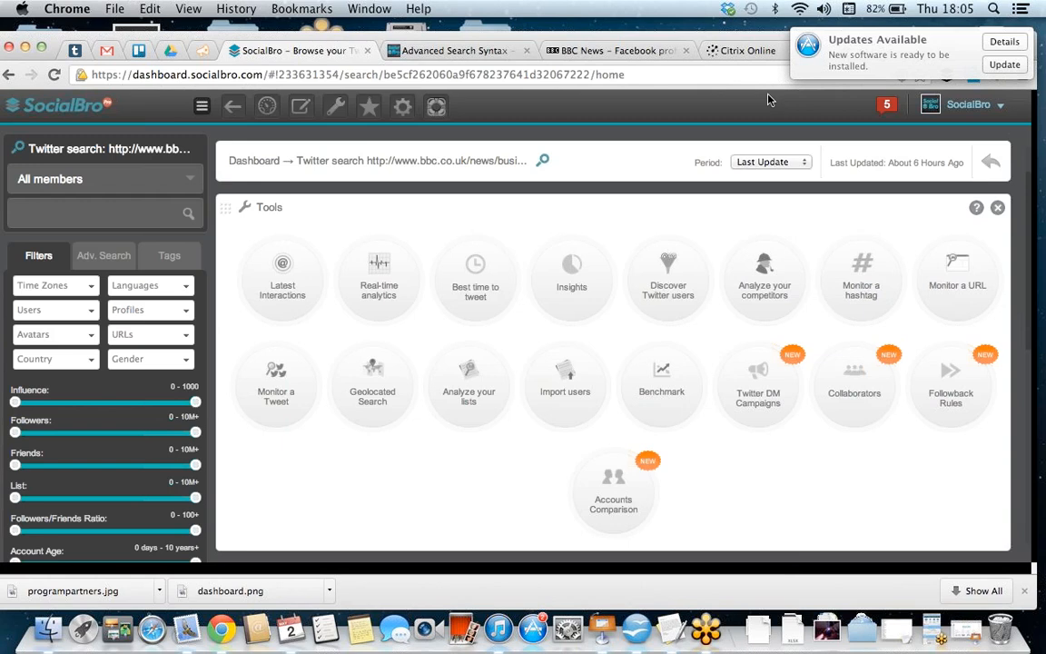
# Step: Switch to the existing London Sushi search source and list all its members
pyautogui.click(192, 186)
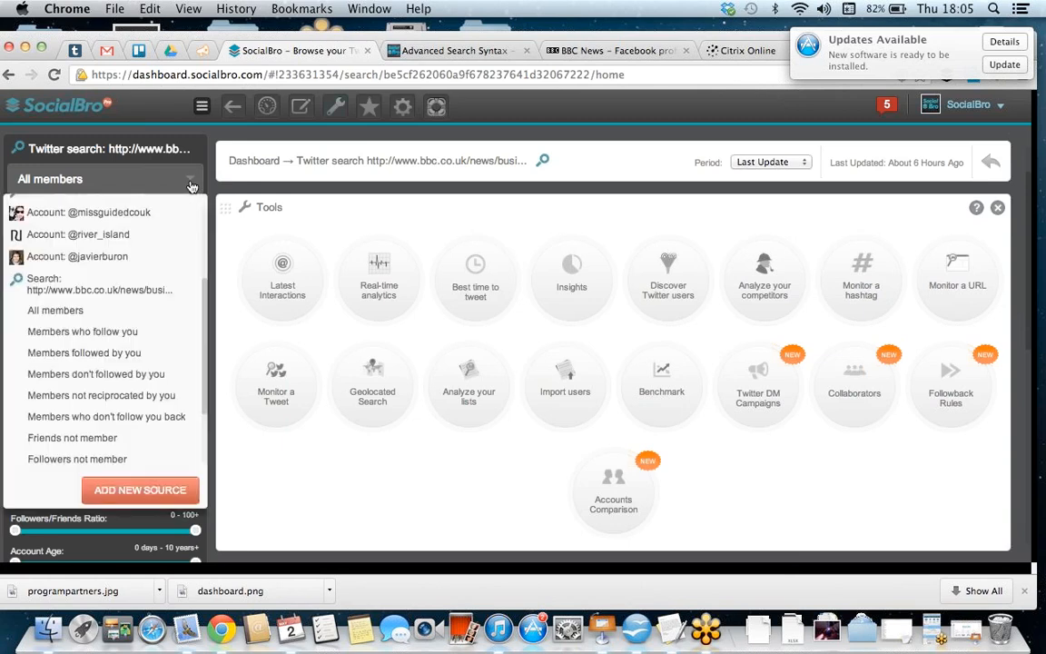
pyautogui.scroll(-4, 151, 330)
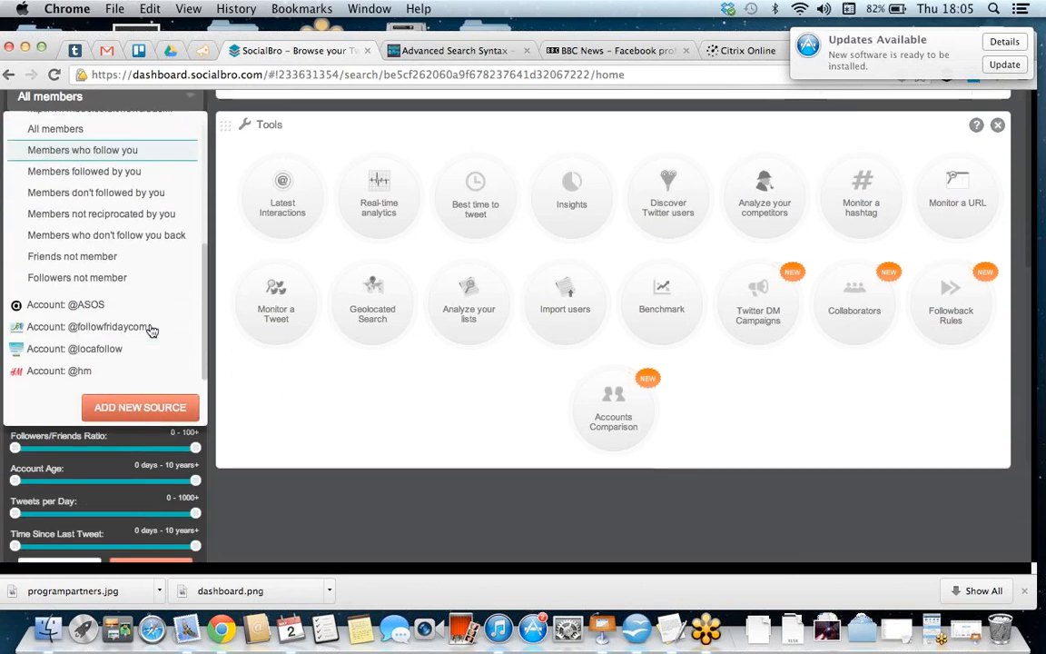
pyautogui.scroll(6, 151, 330)
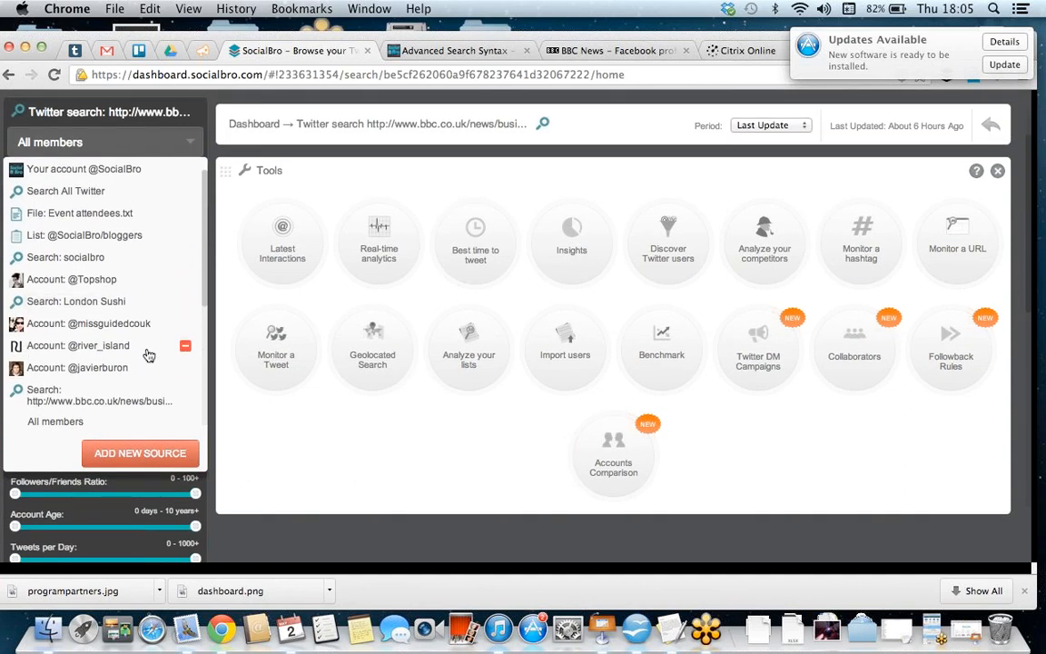
pyautogui.click(111, 309)
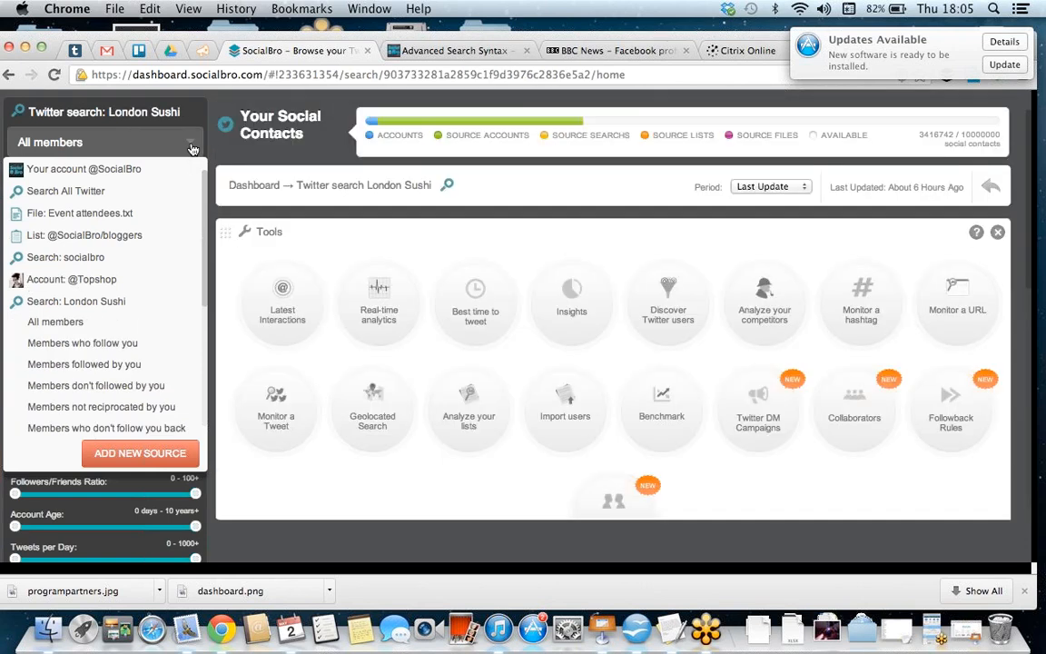
pyautogui.scroll(-8, 367, 348)
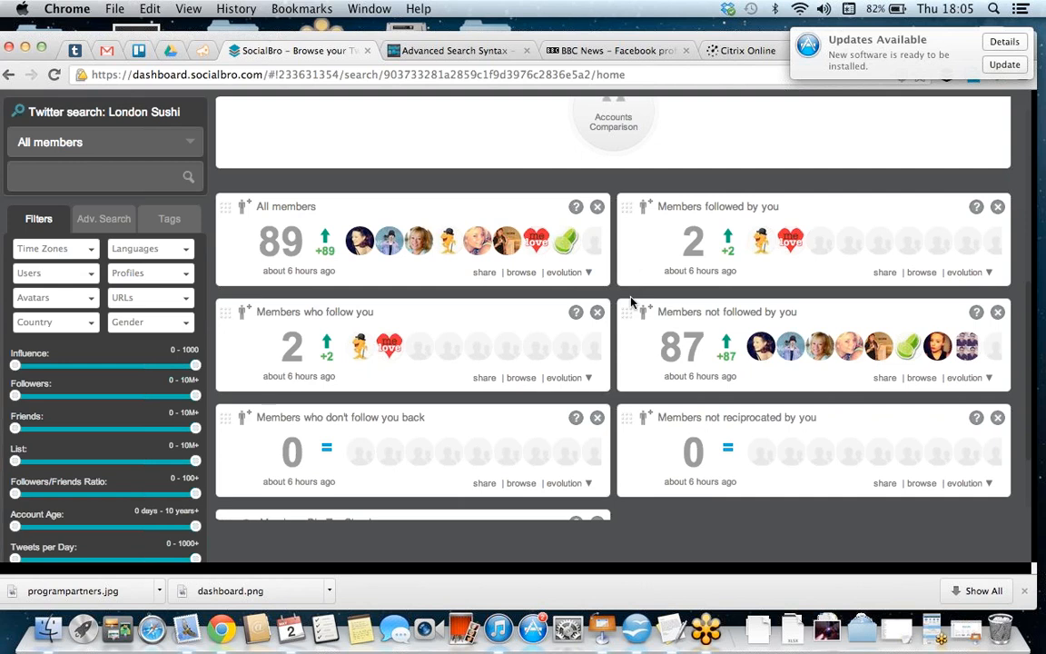
pyautogui.click(300, 207)
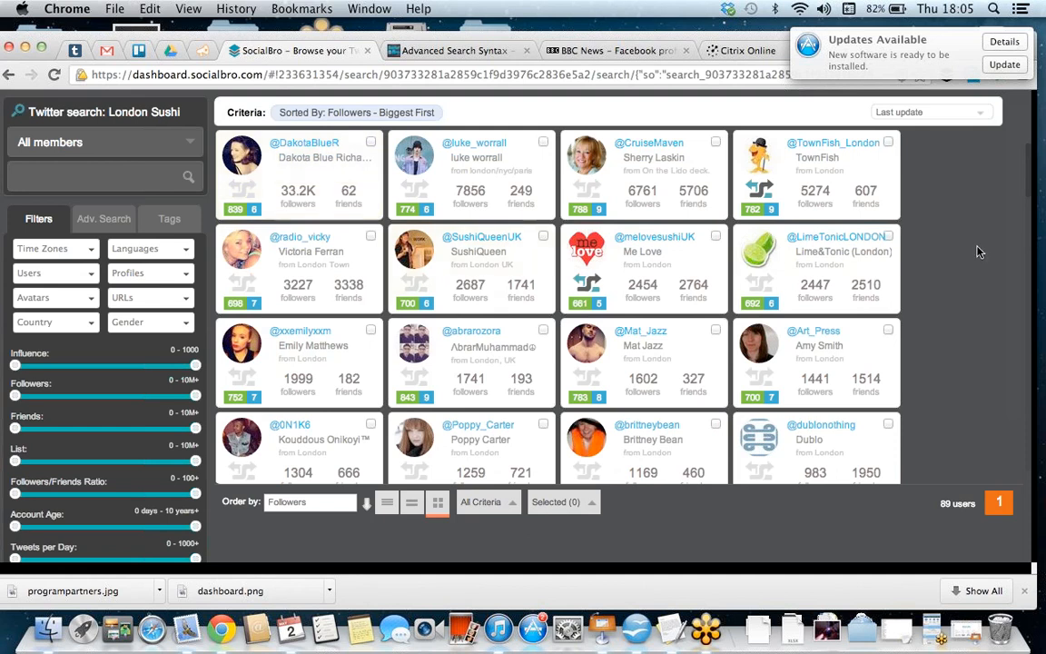
# Step: Sort the London Sushi members by followers from lowest to highest and browse the reordered list
pyautogui.click(367, 505)
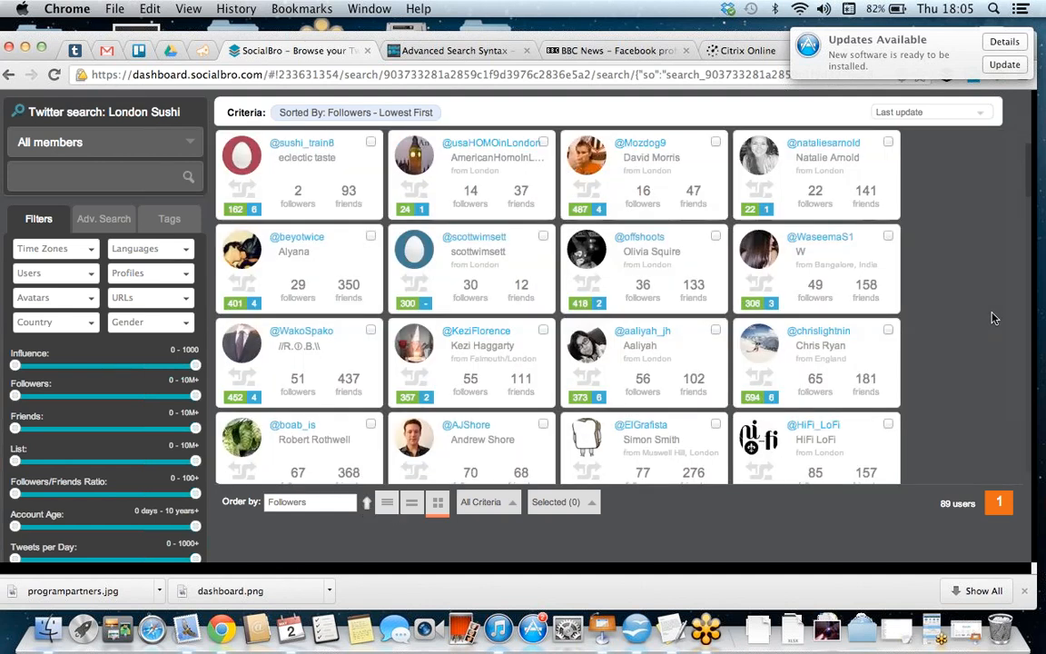
pyautogui.scroll(-5, 993, 317)
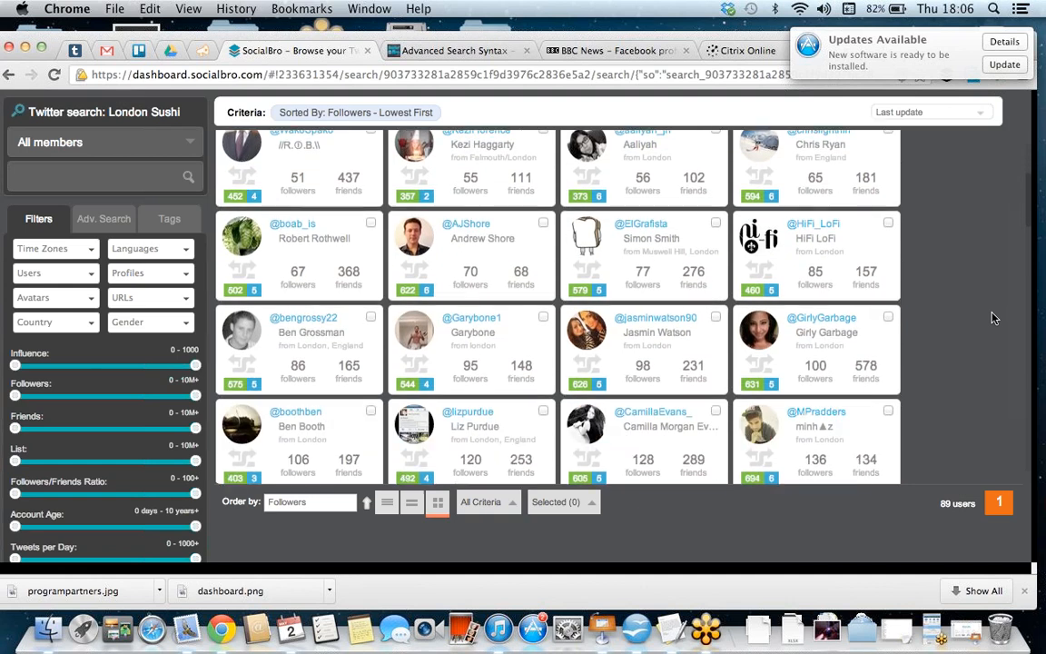
pyautogui.scroll(2, 993, 317)
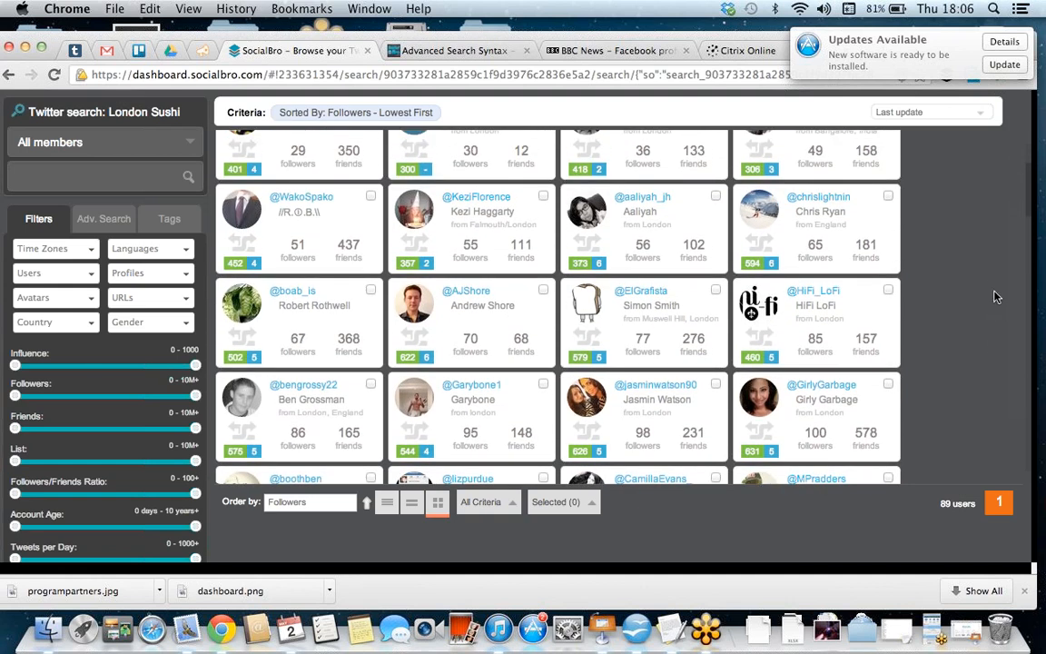
# Step: Review the profiles of the members with 100 and 98 followers, return to the search's dashboard and close the profile
pyautogui.click(816, 390)
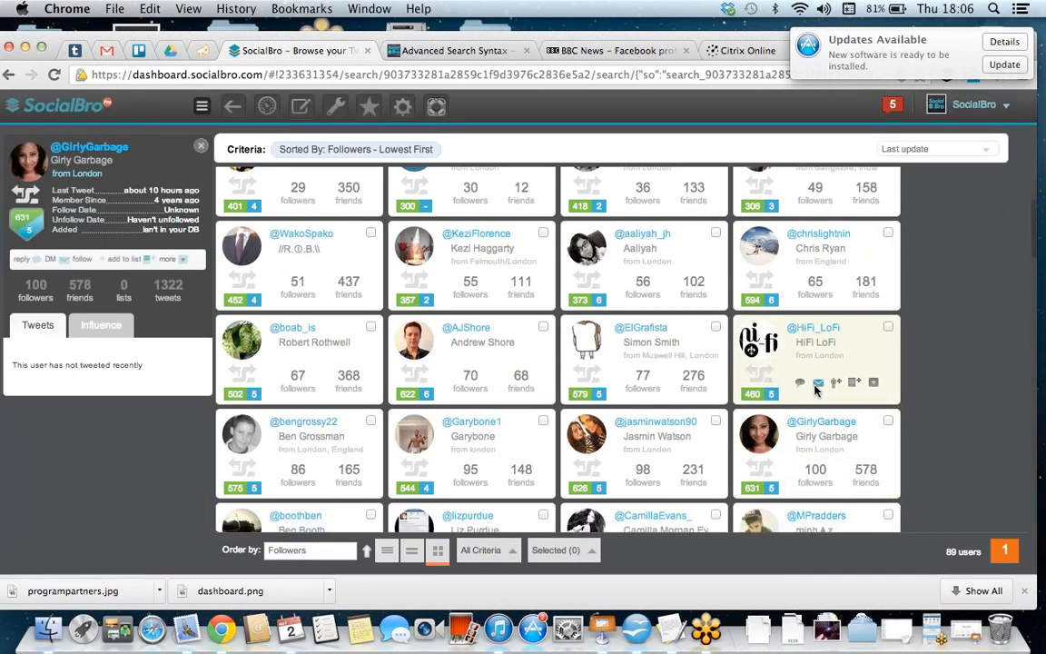
pyautogui.moveTo(807, 340)
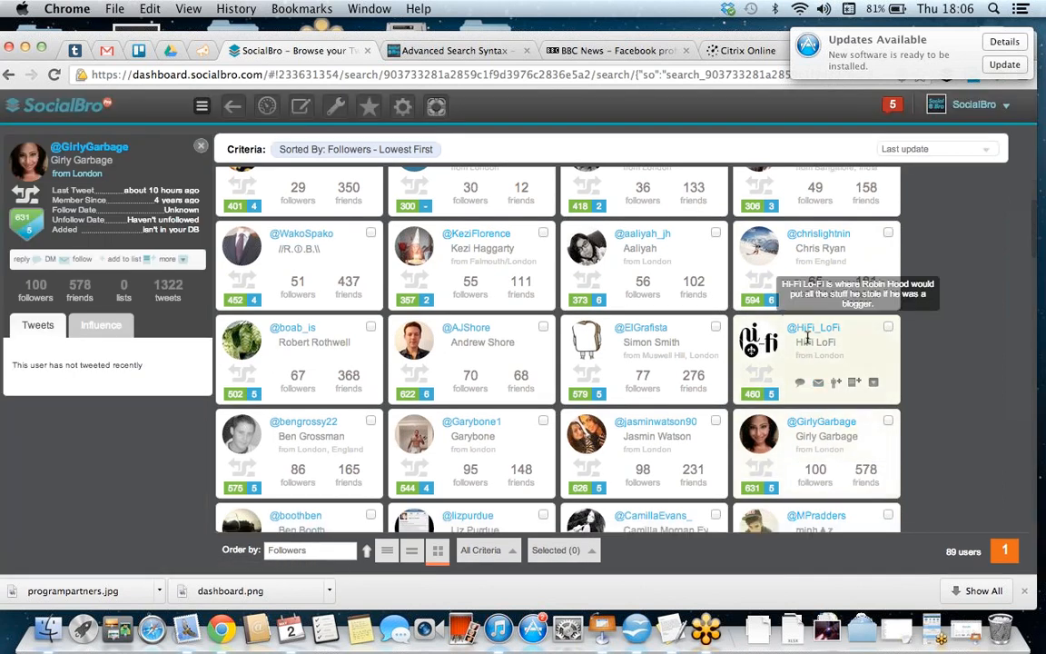
pyautogui.click(675, 424)
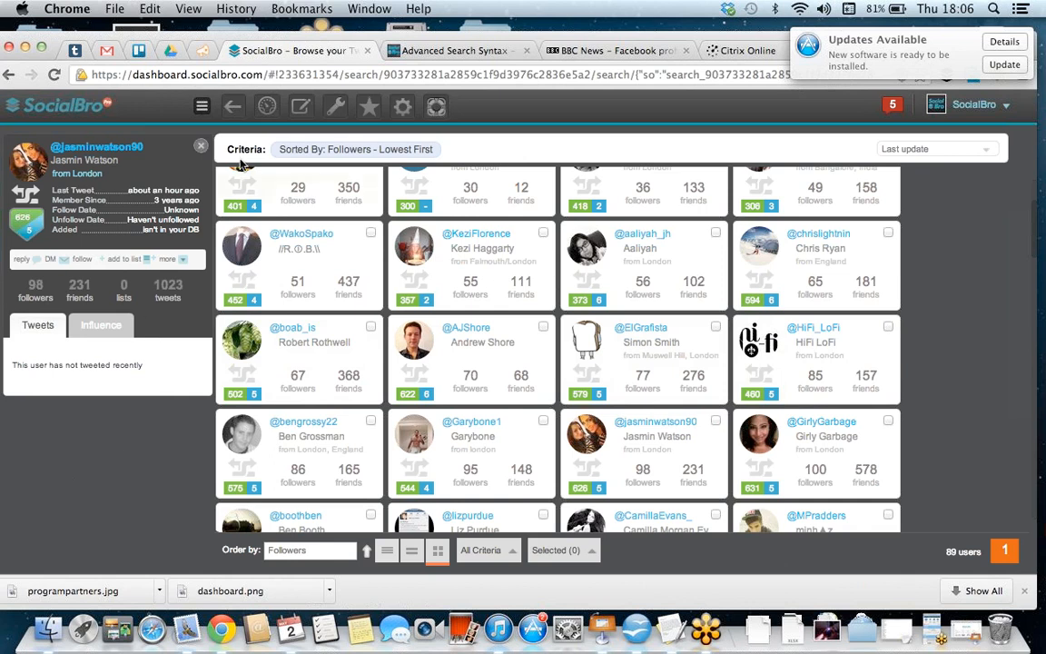
pyautogui.click(268, 108)
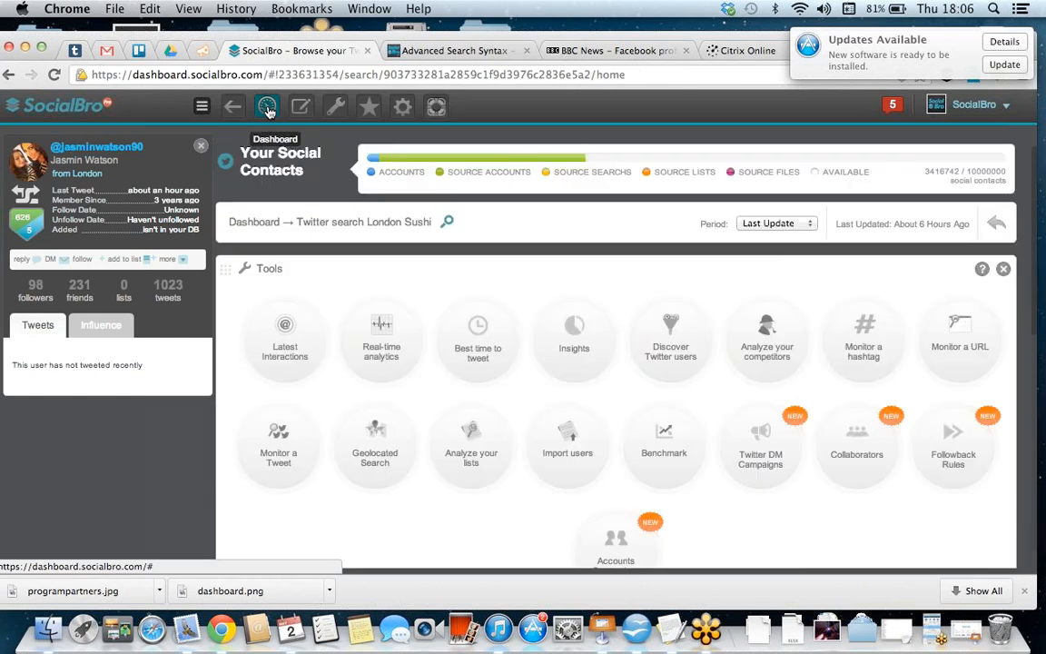
pyautogui.click(200, 145)
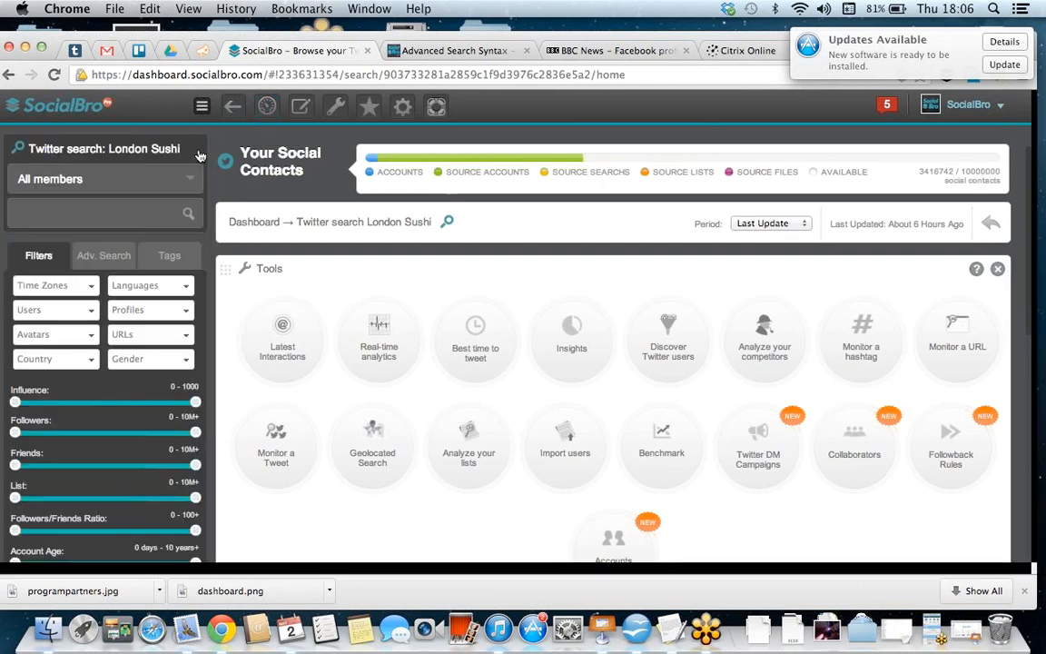
pyautogui.click(192, 188)
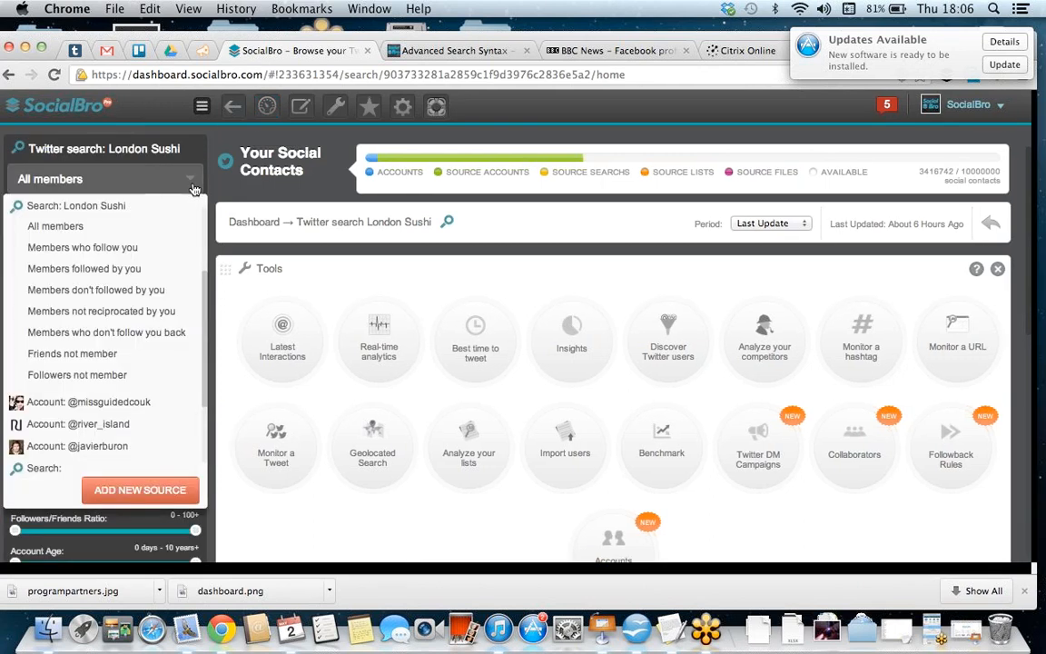
pyautogui.scroll(3, 140, 226)
pyautogui.click(138, 209)
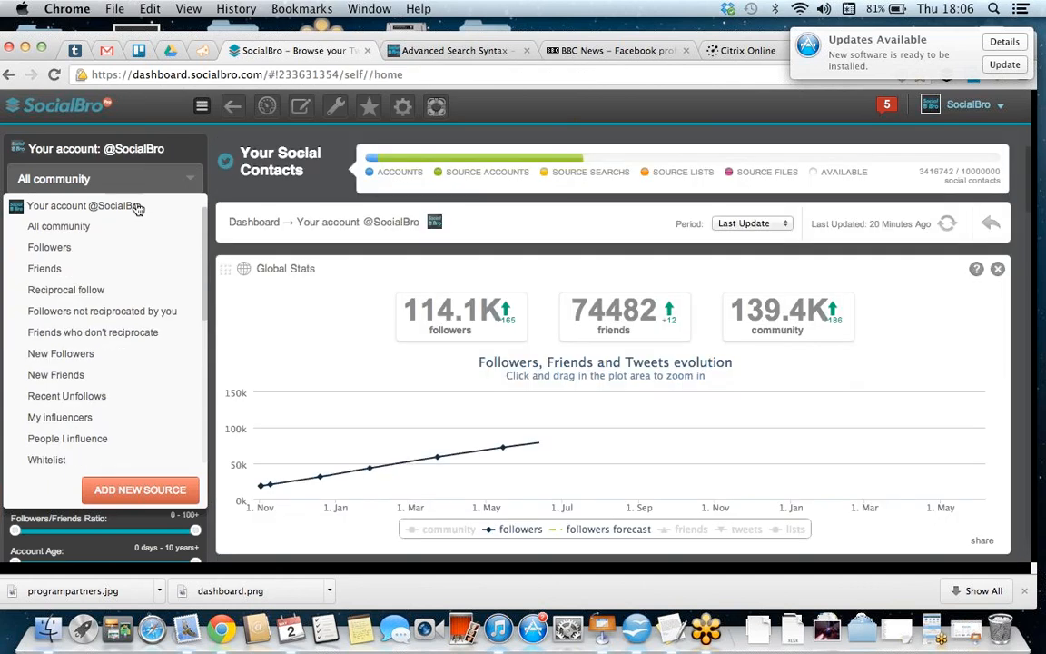
pyautogui.click(193, 181)
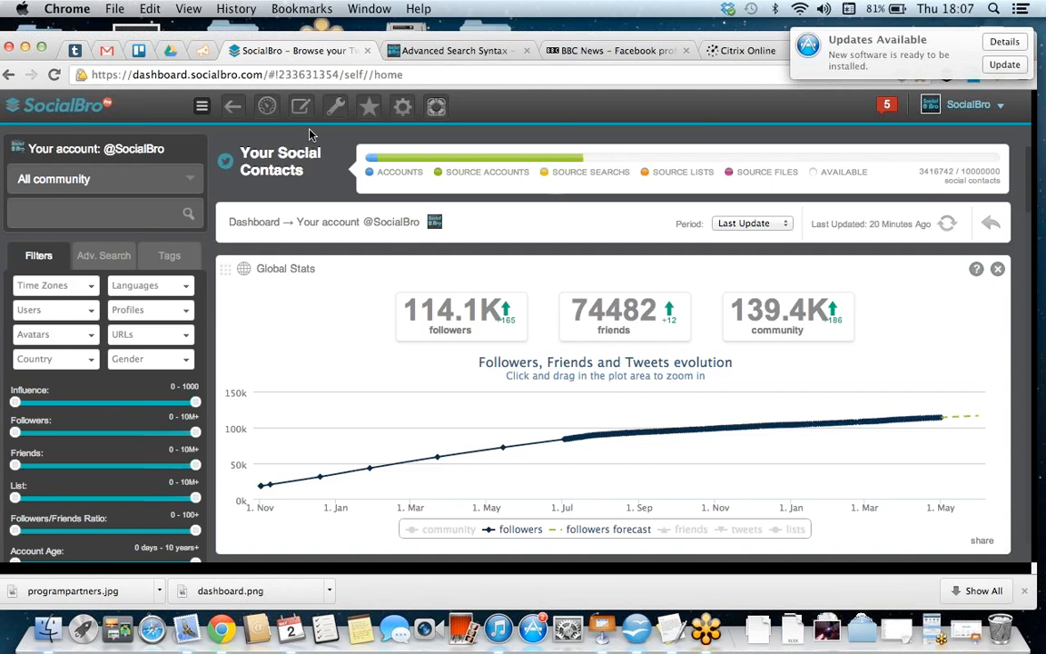
# Step: Examine the account dashboard's Tools, New Followers, Recent Unfollows, My influencers and Kred Score widgets, and return to Global Stats
pyautogui.scroll(-5, 373, 422)
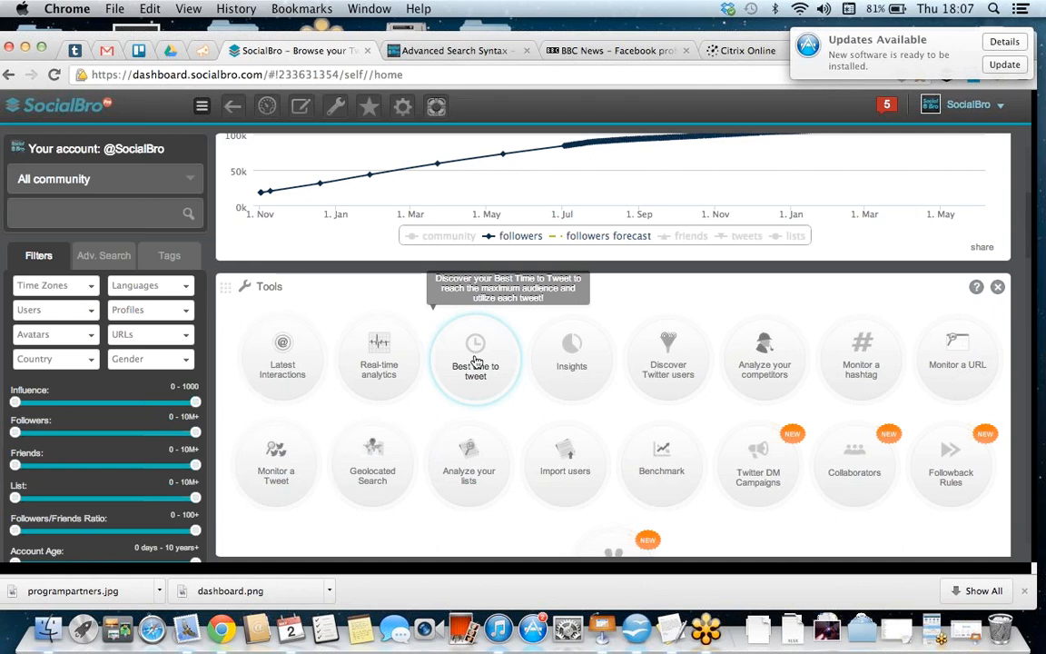
pyautogui.scroll(-10, 476, 360)
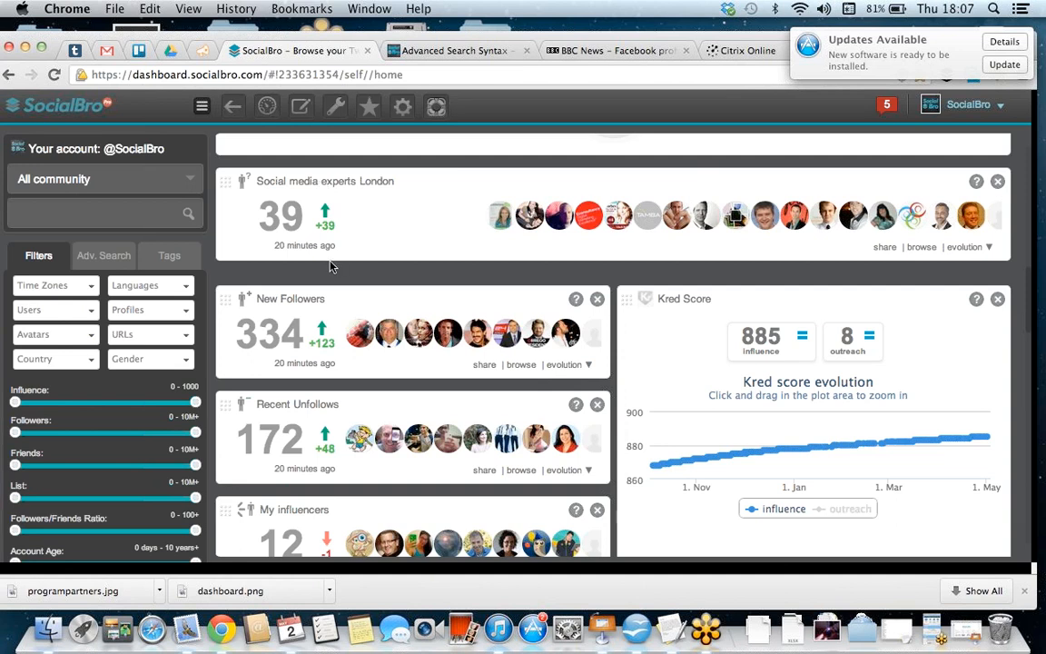
pyautogui.scroll(-1, 331, 266)
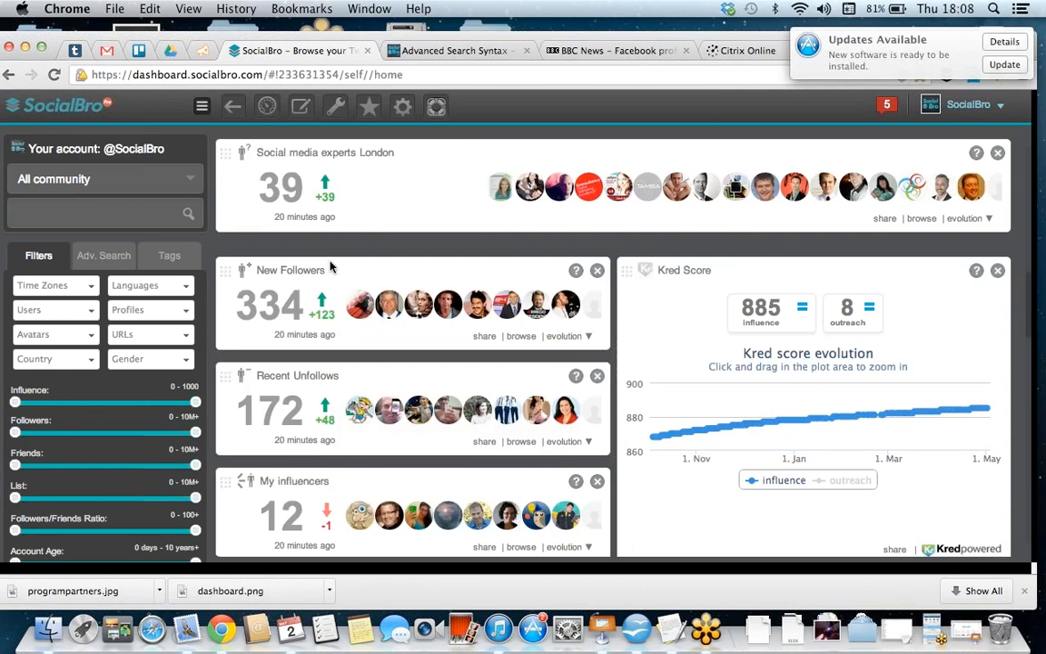
pyautogui.rightClick(332, 266)
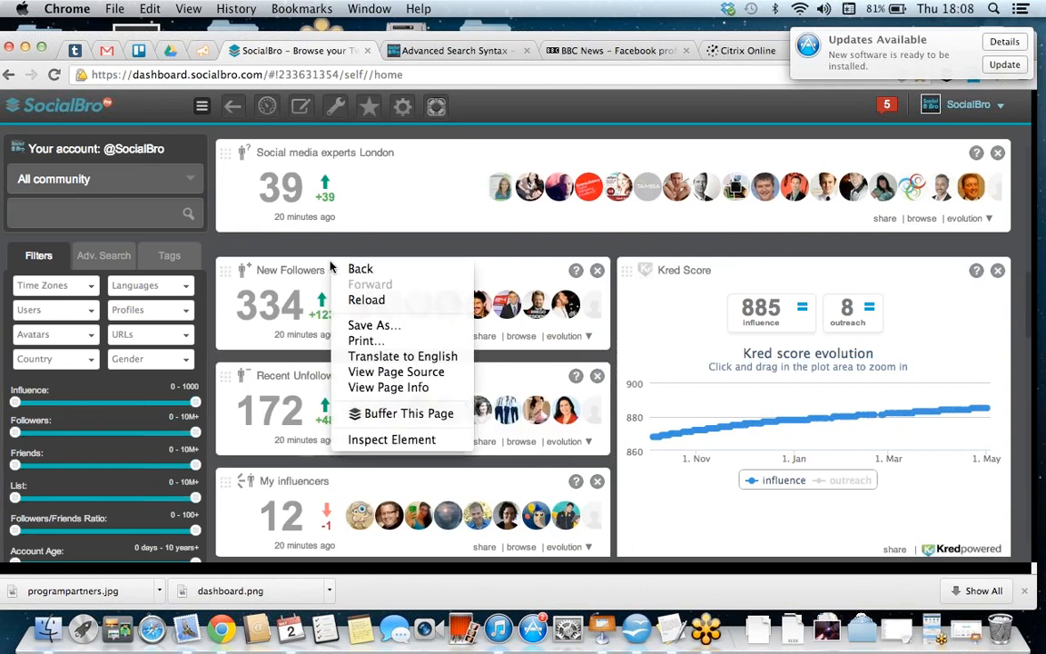
pyautogui.click(291, 234)
pyautogui.scroll(5, 310, 256)
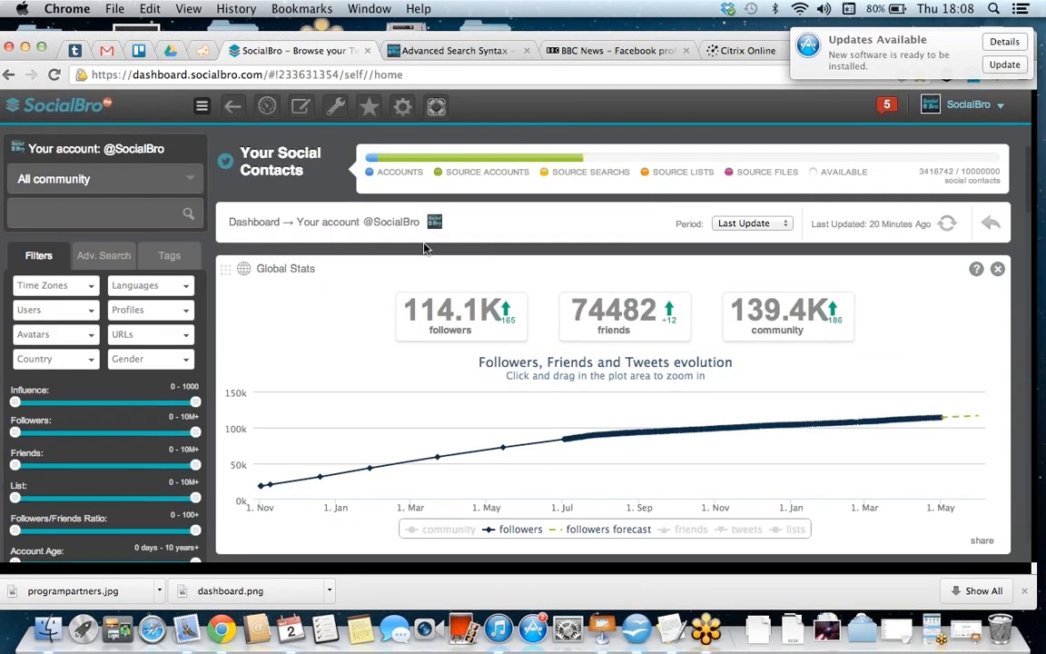
# Step: List the account's followers and run an advanced search for bio "Marketing" and location "New York" in quotation marks
pyautogui.click(470, 312)
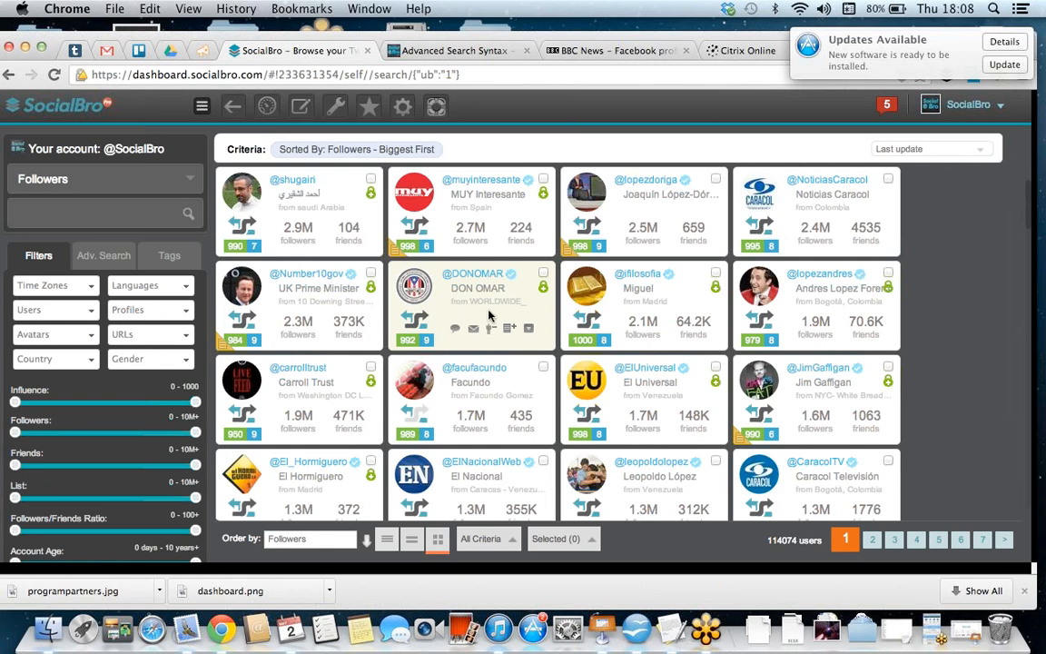
pyautogui.scroll(-2, 106, 405)
pyautogui.scroll(-1, 106, 405)
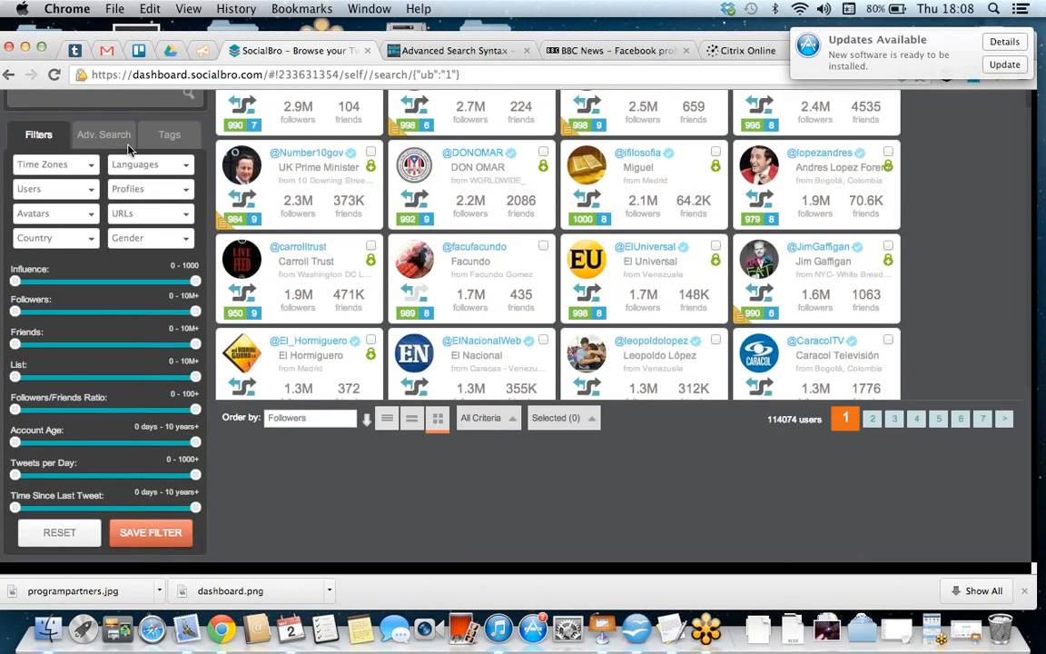
pyautogui.click(106, 136)
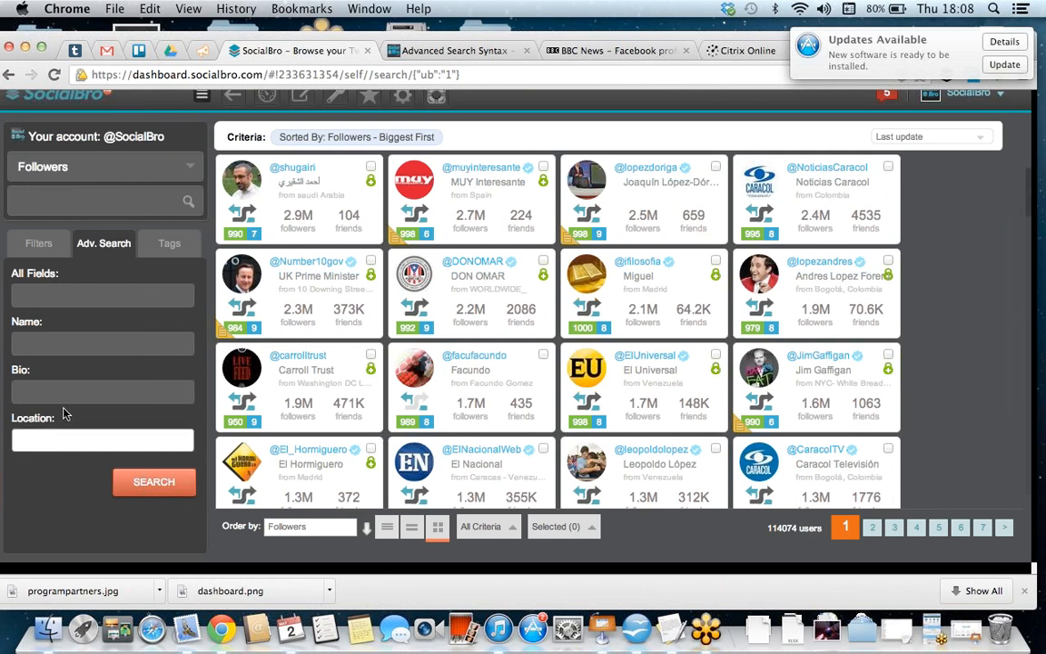
pyautogui.write('Marketing')
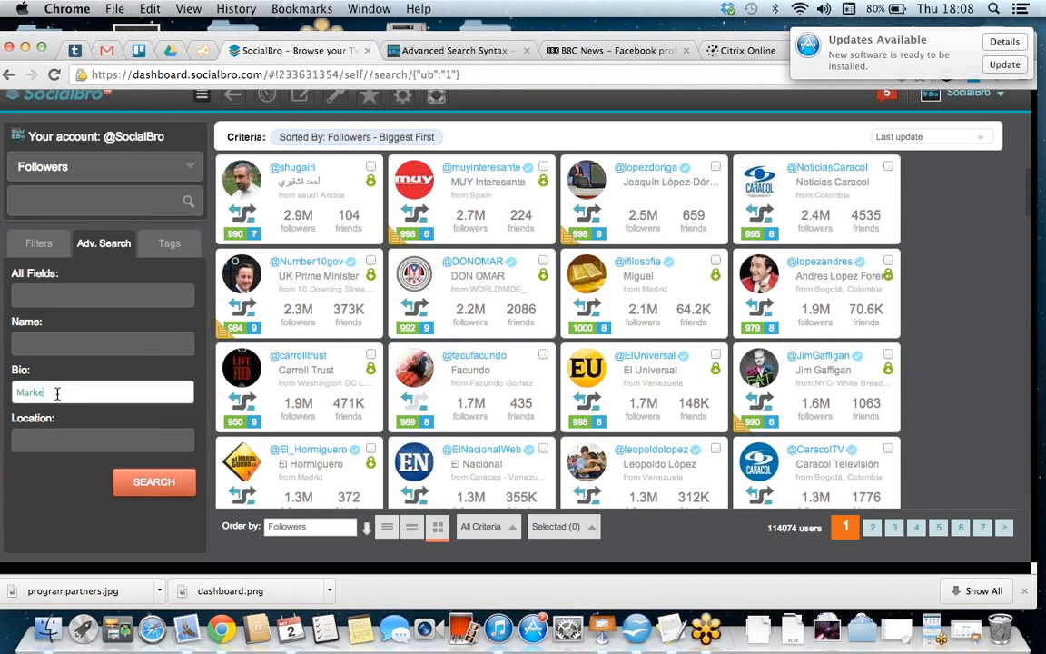
pyautogui.click(70, 444)
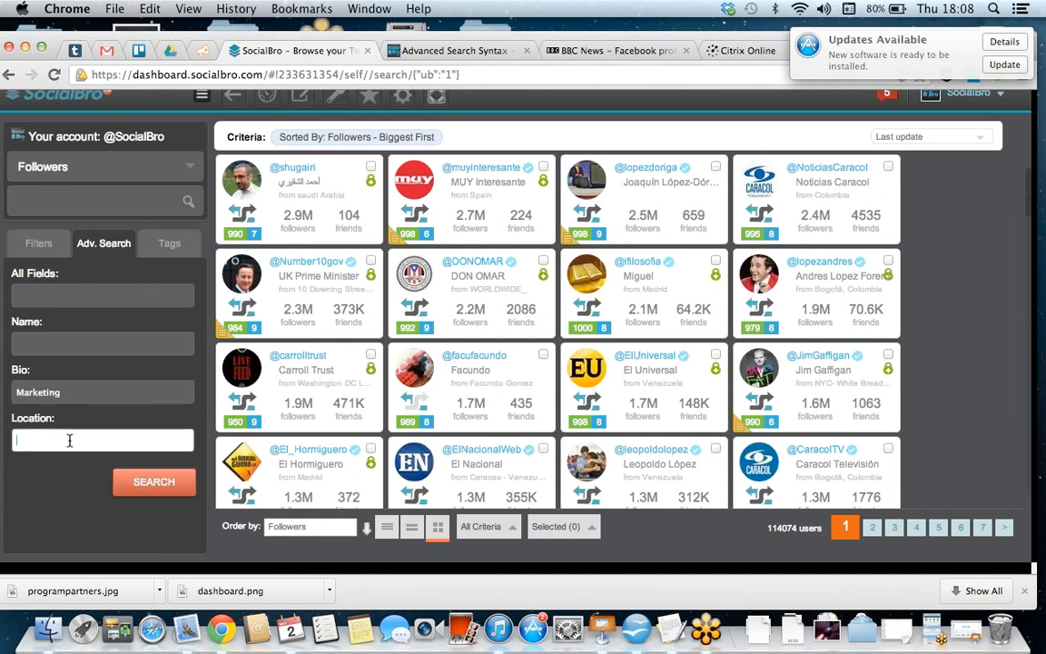
pyautogui.write('"New York"')
pyautogui.click(134, 484)
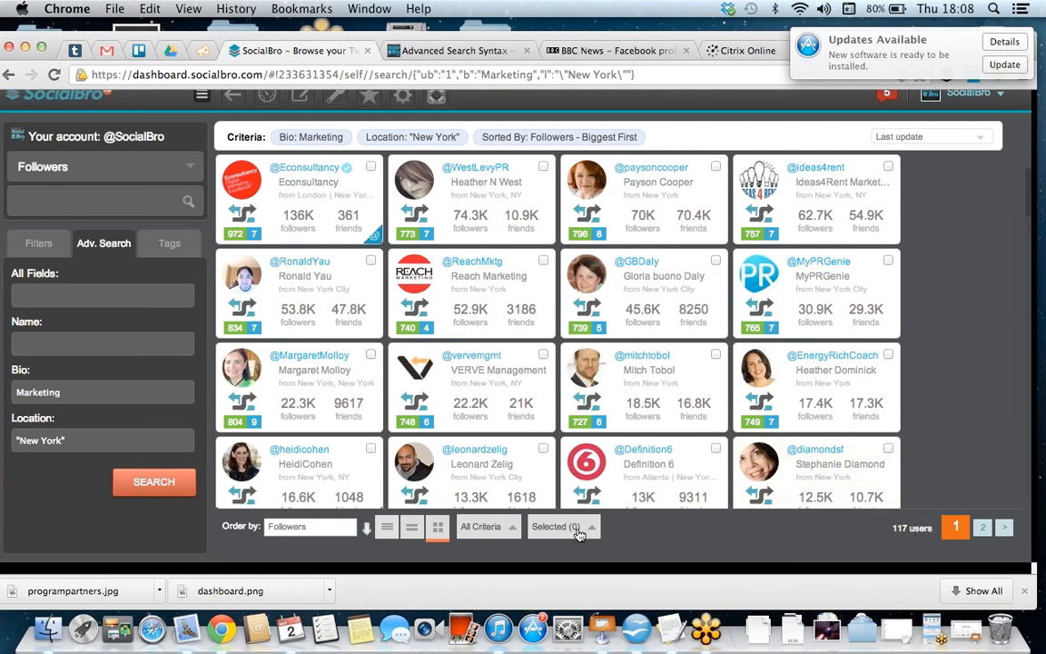
# Step: Create a Best Time To Tweet report for all users matching the criteria, titled "Marketing New york", in time zone (GMT-05:00) Eastern Time (US & Canada)
pyautogui.click(490, 528)
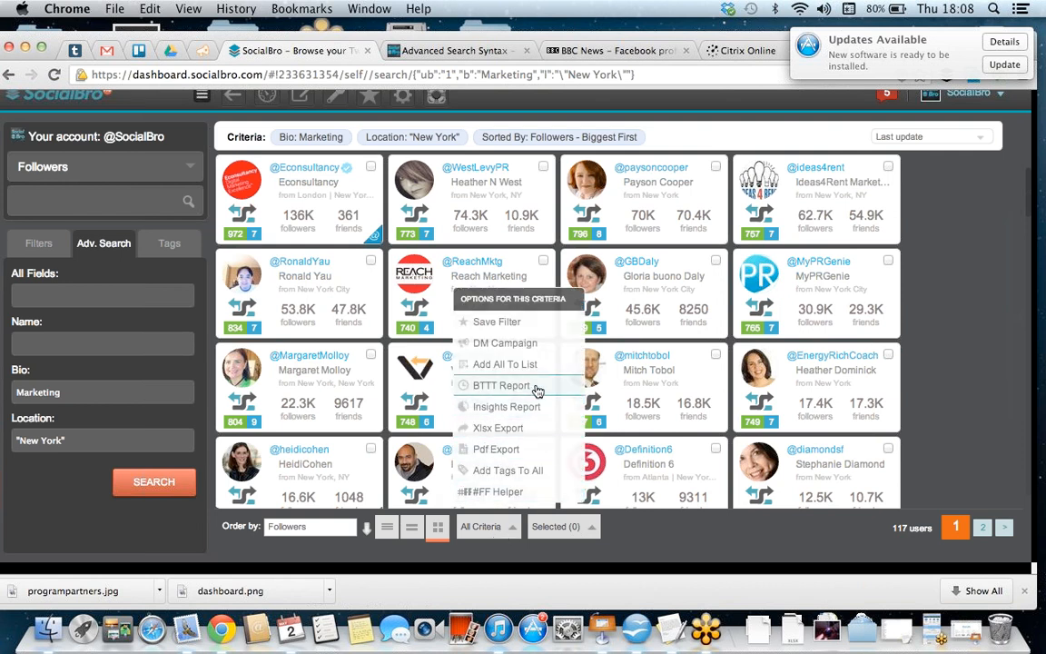
pyautogui.click(500, 385)
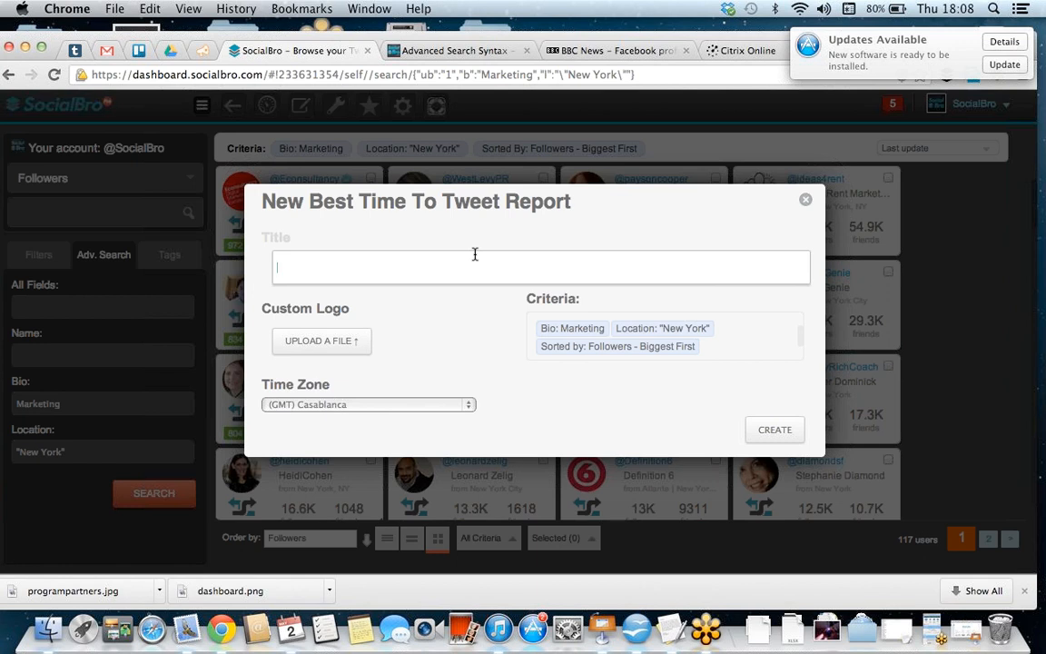
pyautogui.write('Marketing New york')
pyautogui.click(451, 405)
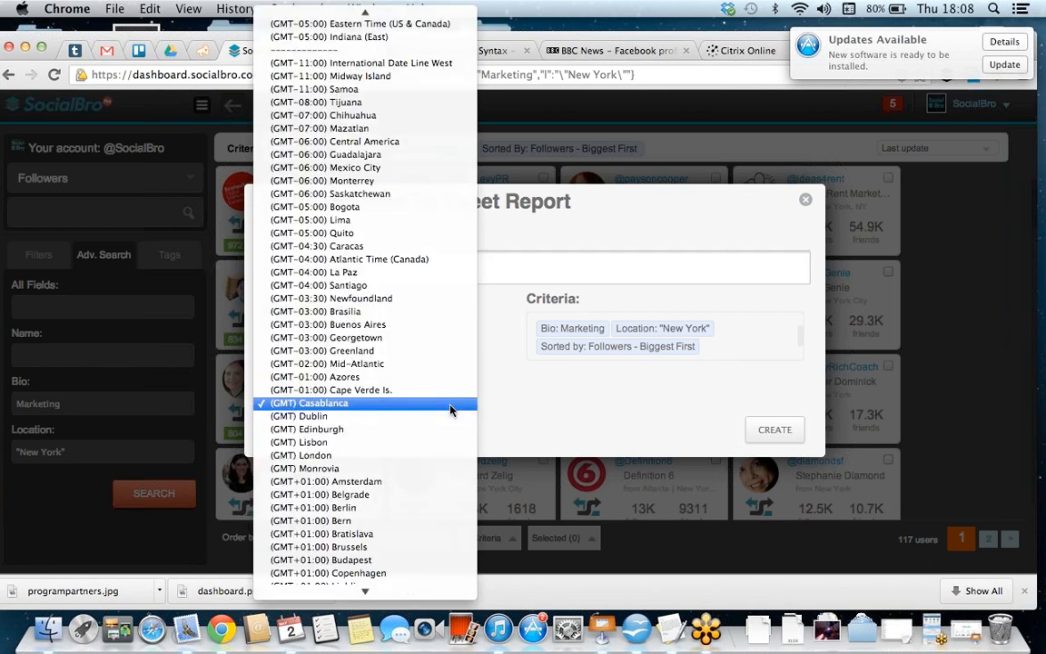
pyautogui.moveTo(455, 5)
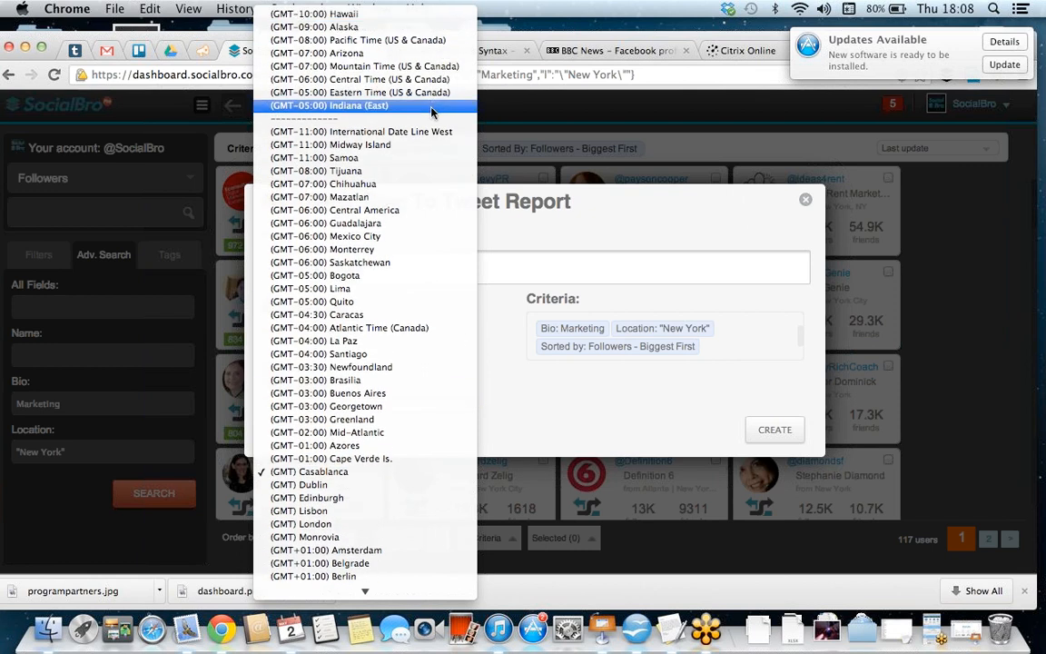
pyautogui.click(432, 95)
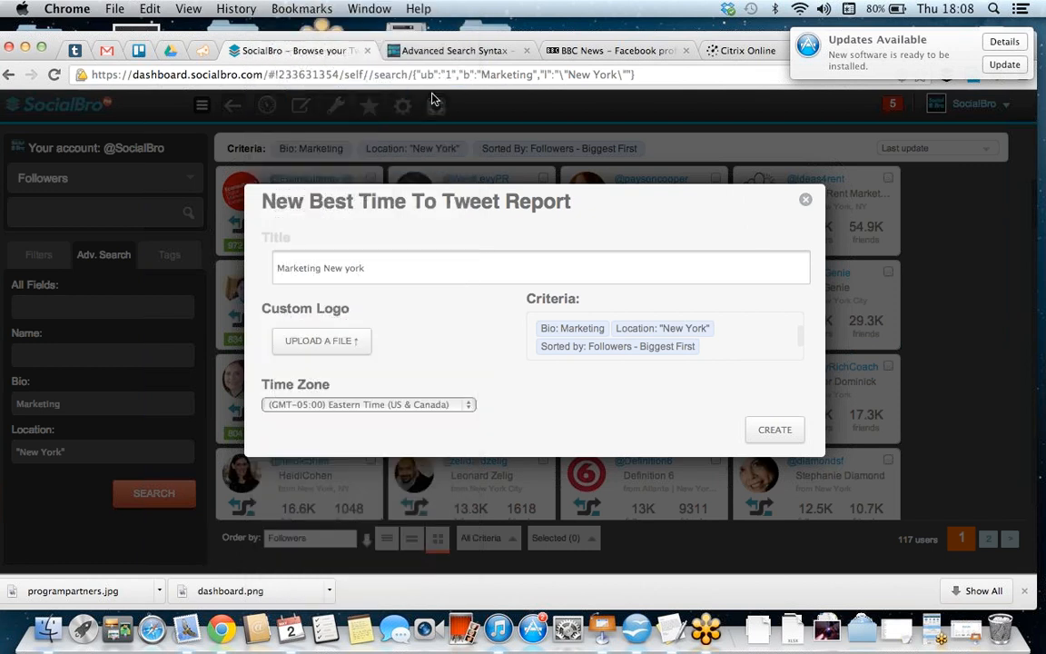
pyautogui.click(772, 433)
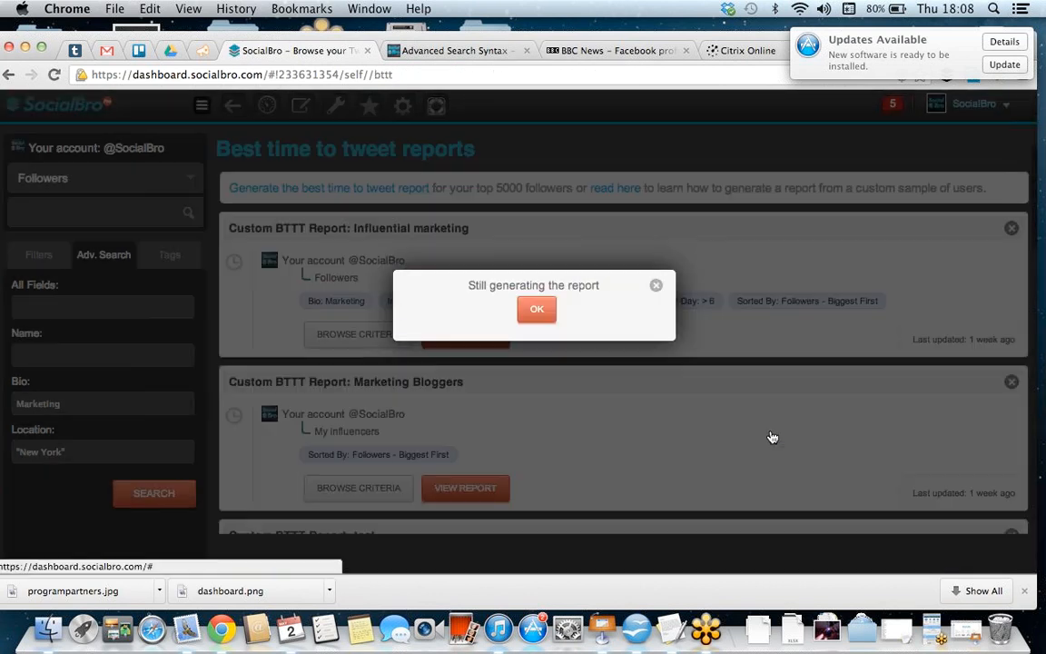
pyautogui.click(536, 313)
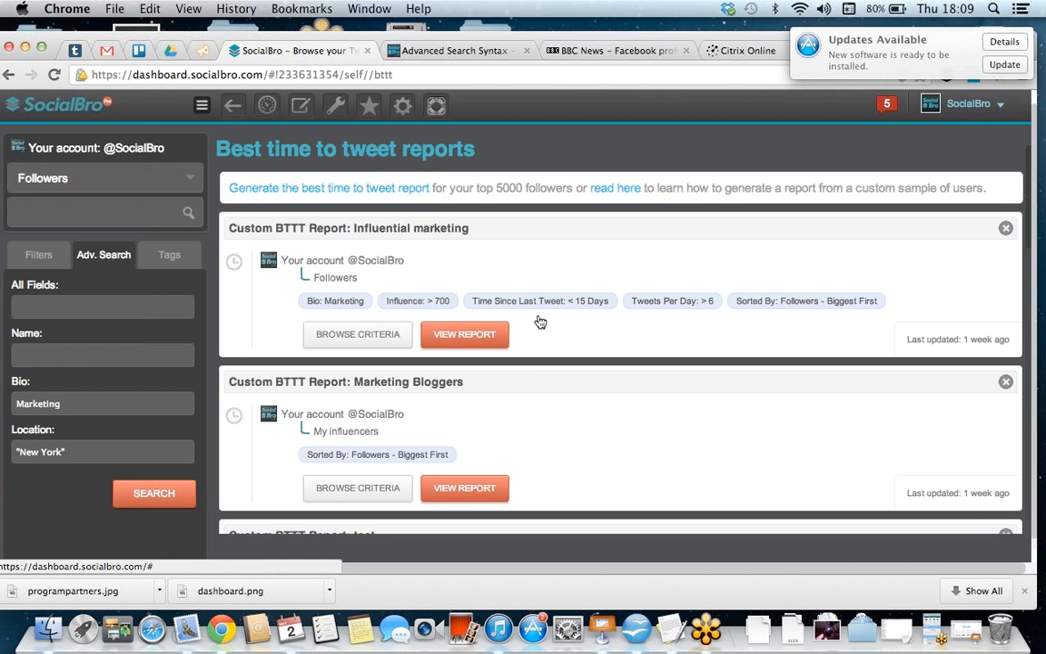
# Step: View the existing "Influential marketing" best time to tweet report and examine its criteria, recommended times and followers-online chart
pyautogui.scroll(-10, 615, 466)
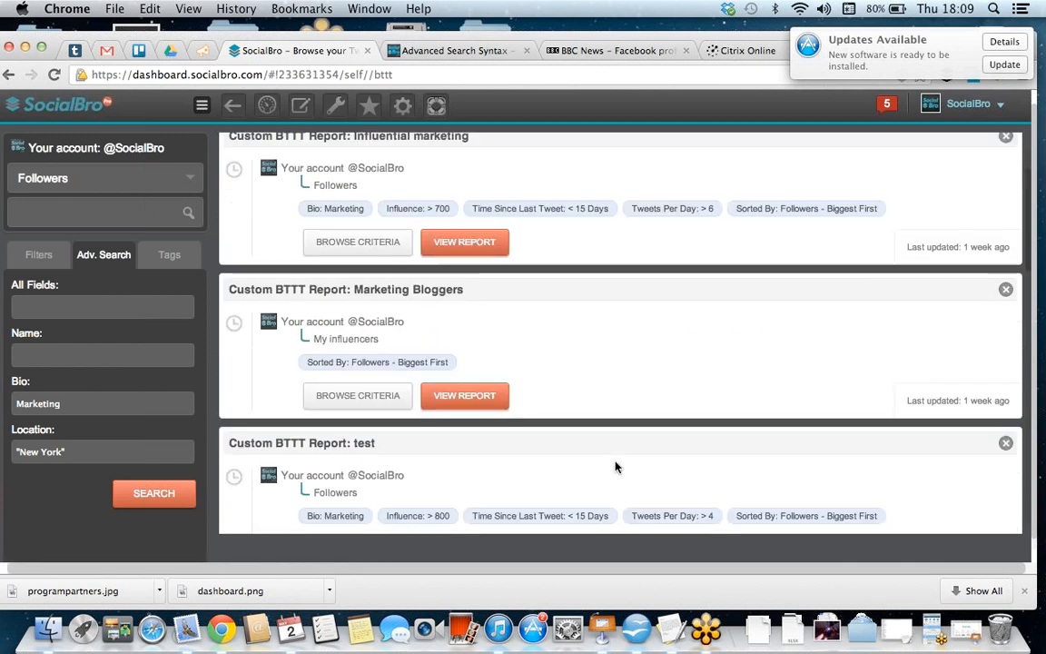
pyautogui.scroll(5, 615, 467)
pyautogui.scroll(5, 615, 467)
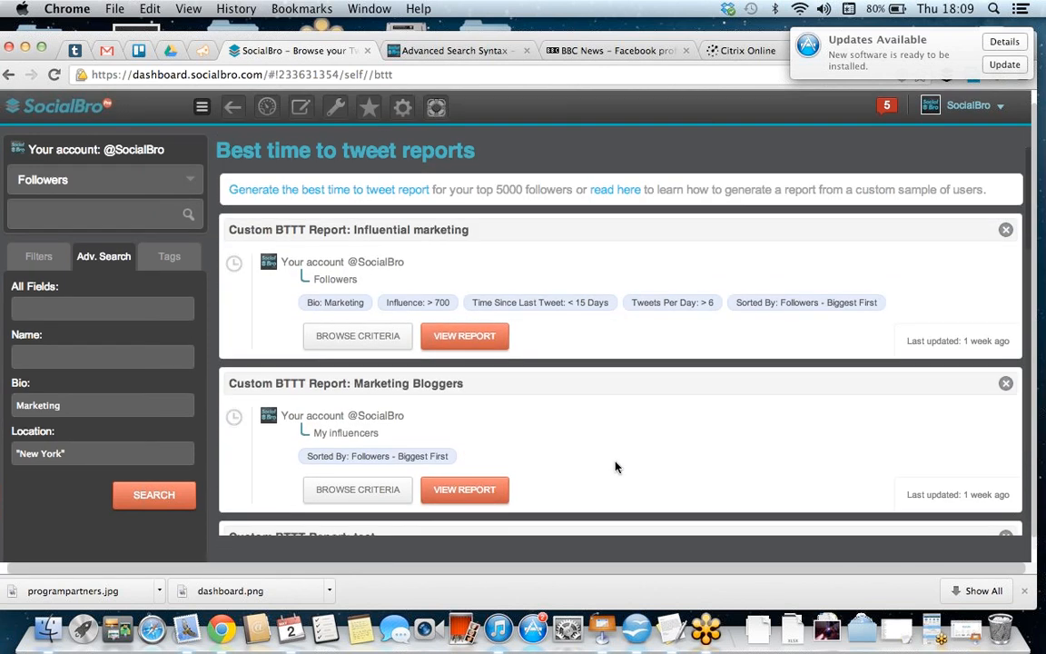
pyautogui.scroll(-1, 617, 467)
pyautogui.click(478, 284)
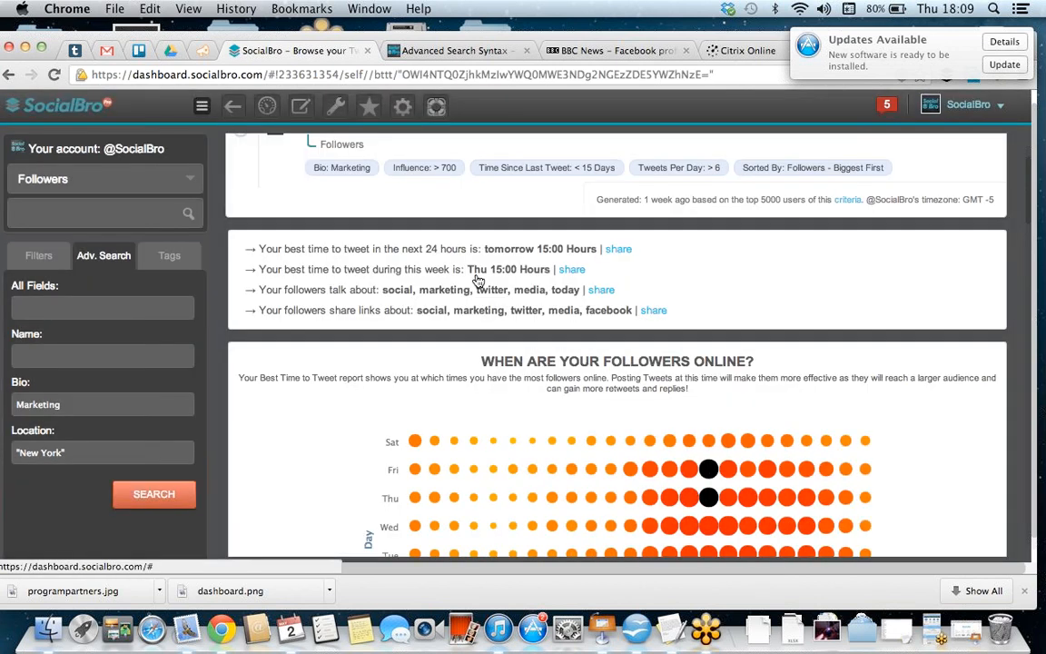
pyautogui.scroll(2, 518, 263)
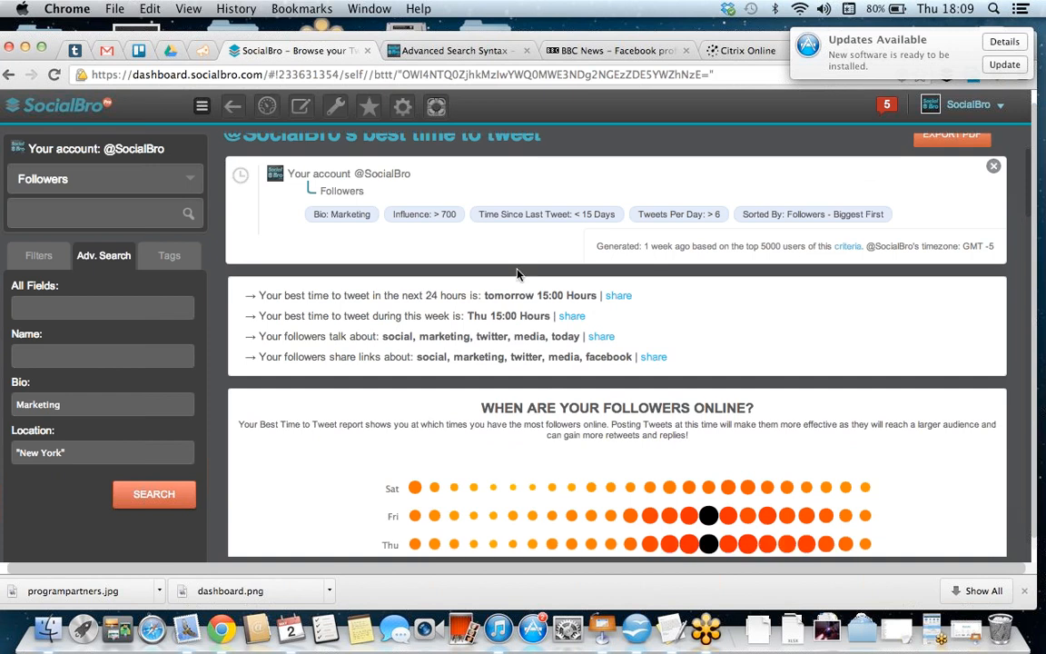
pyautogui.scroll(-4, 518, 272)
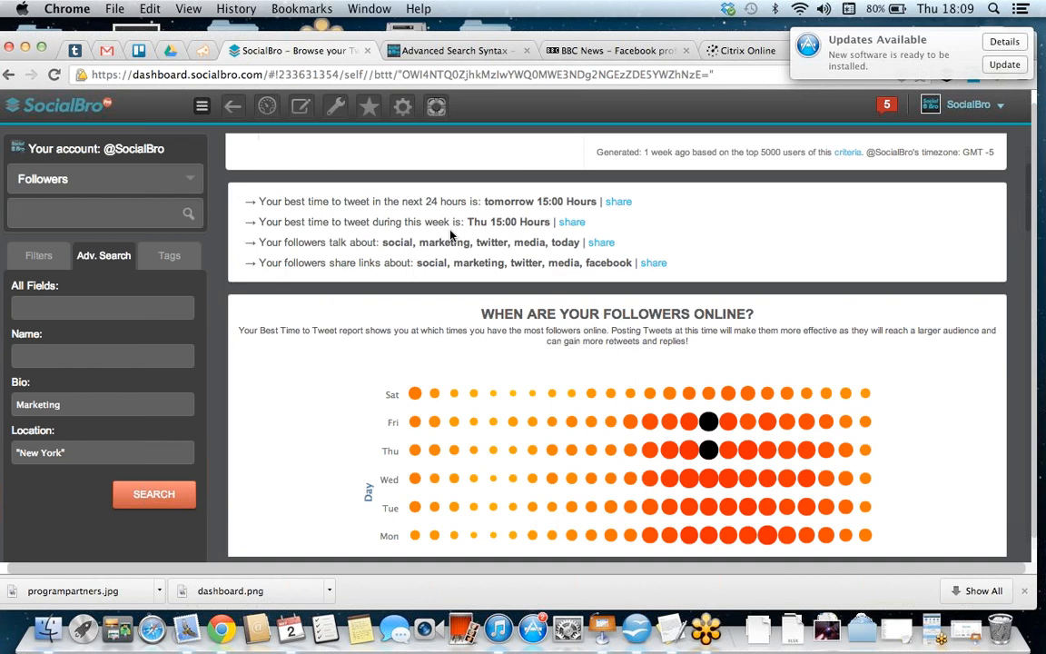
pyautogui.scroll(-3, 450, 234)
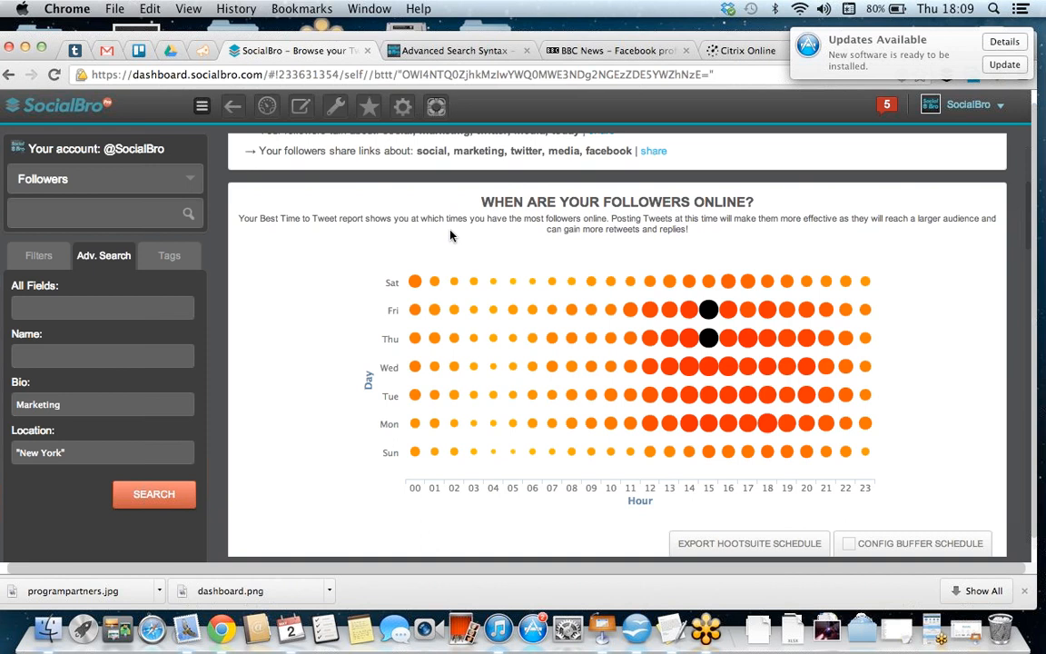
# Step: Examine the Thursday 15:00 point in the followers-online chart and the online-followers and potential-exposure charts by hour and day of week
pyautogui.moveTo(710, 319)
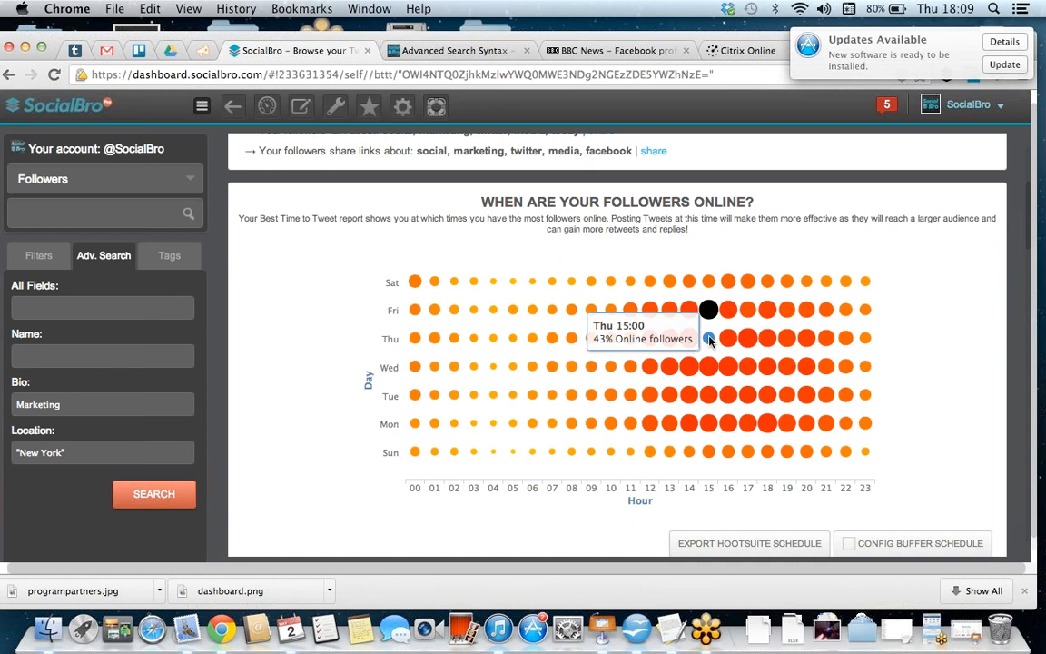
pyautogui.click(711, 338)
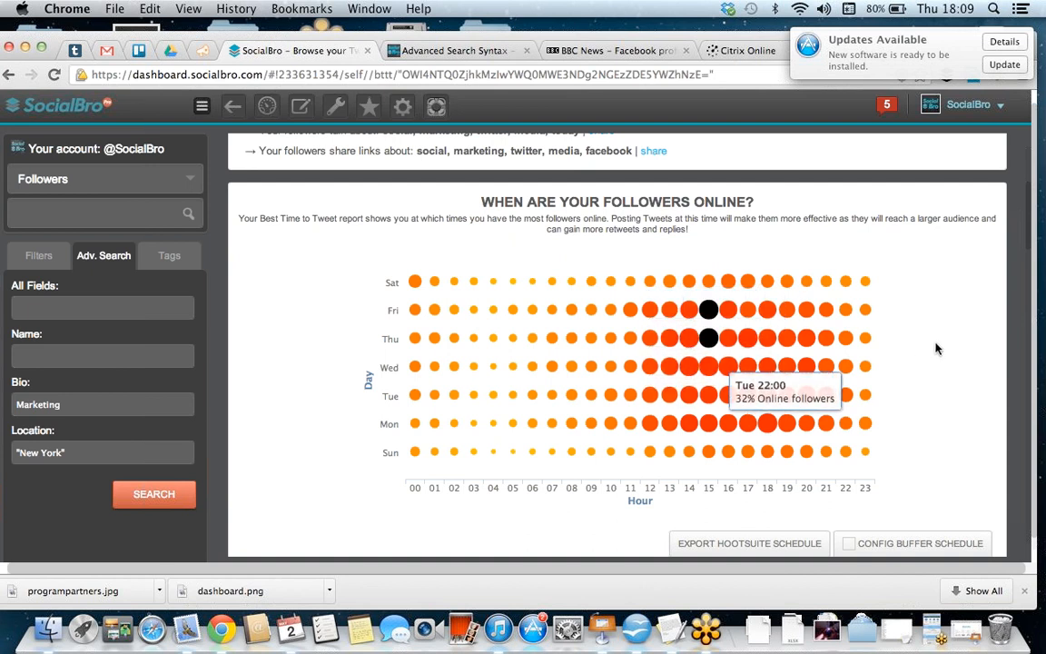
pyautogui.scroll(-3, 936, 347)
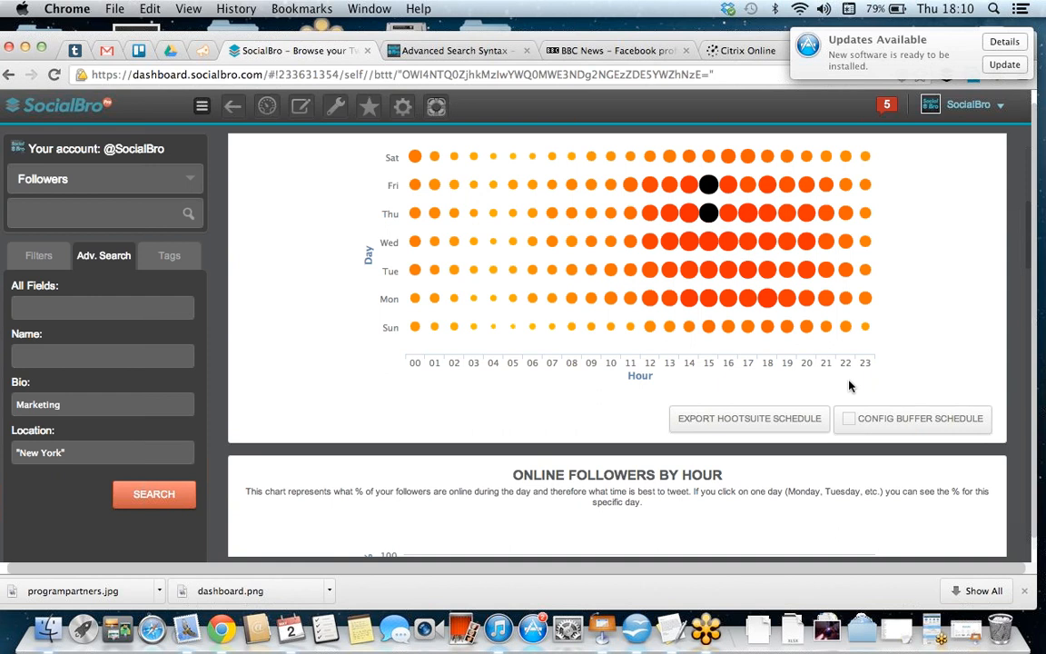
pyautogui.scroll(-5, 849, 386)
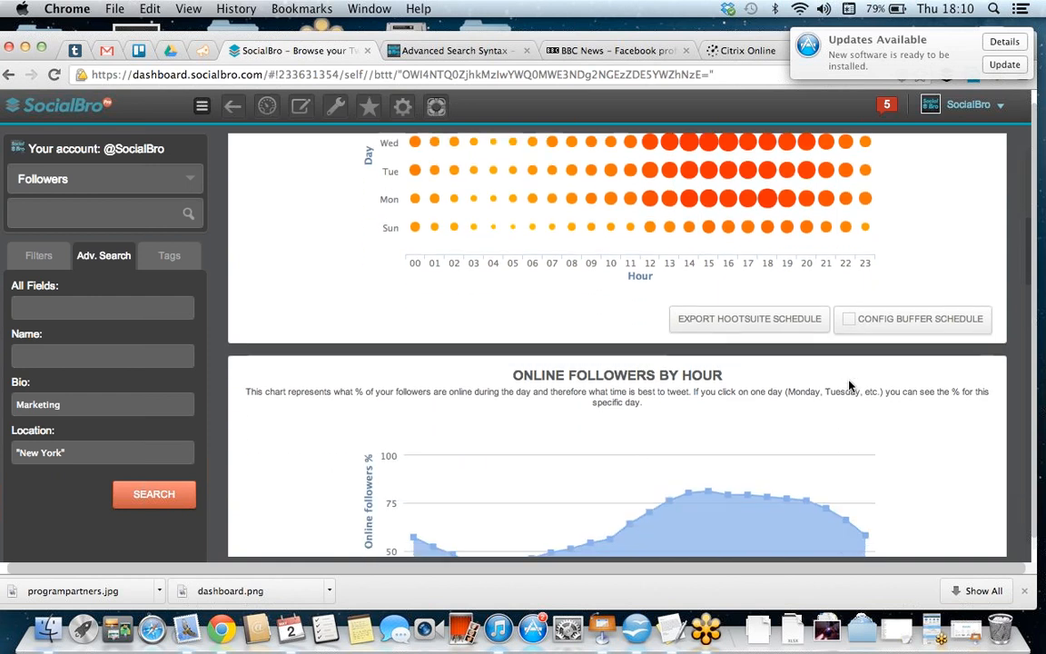
pyautogui.scroll(-2, 849, 386)
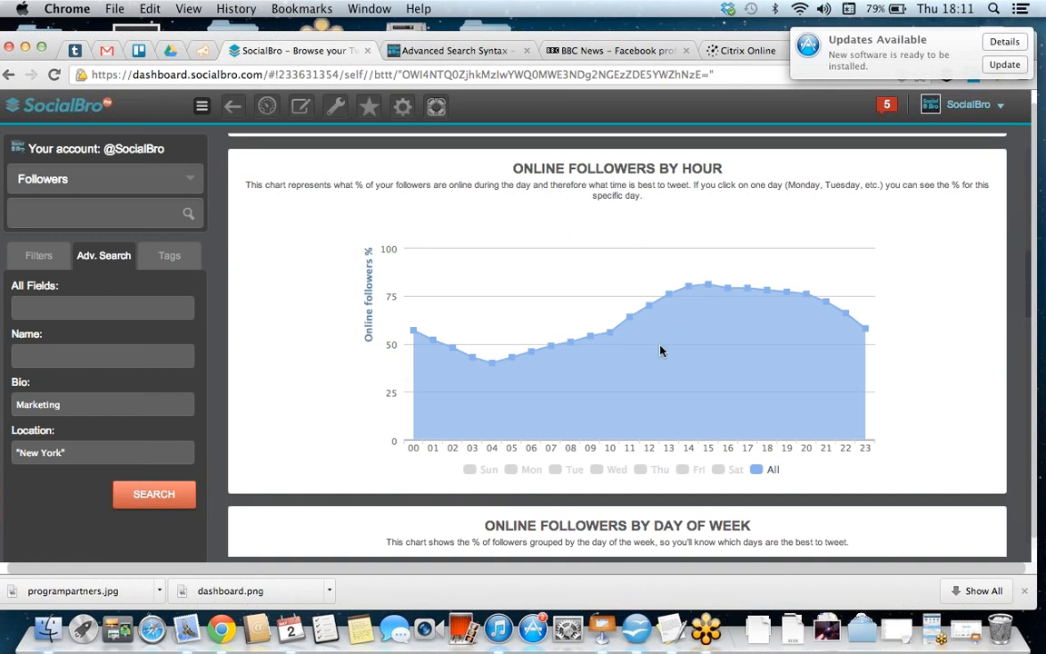
pyautogui.scroll(-10, 660, 351)
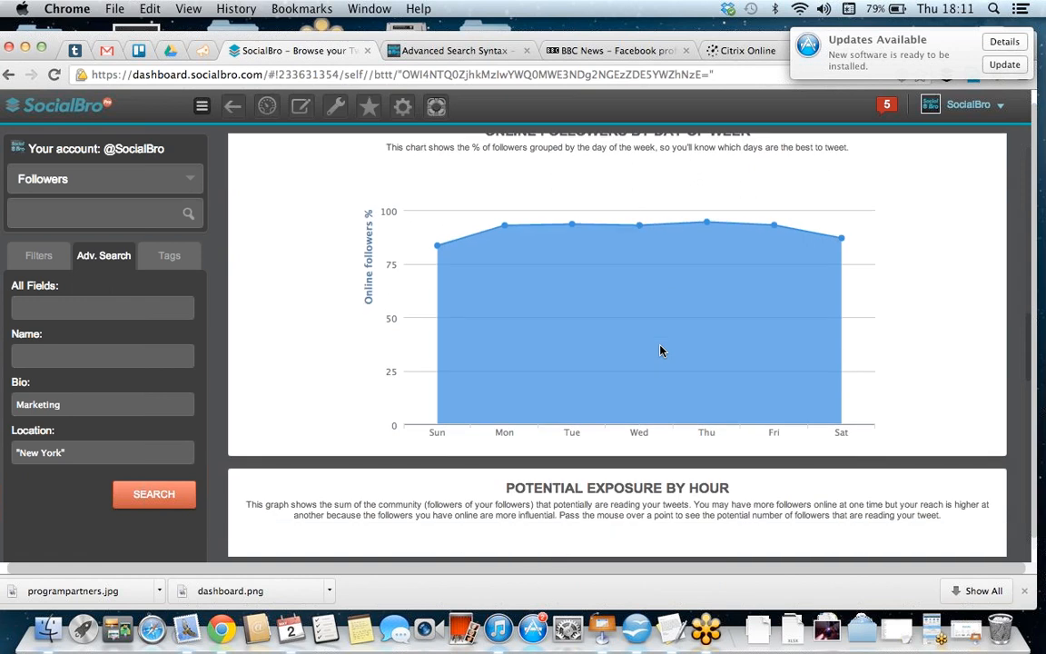
pyautogui.scroll(-8, 660, 350)
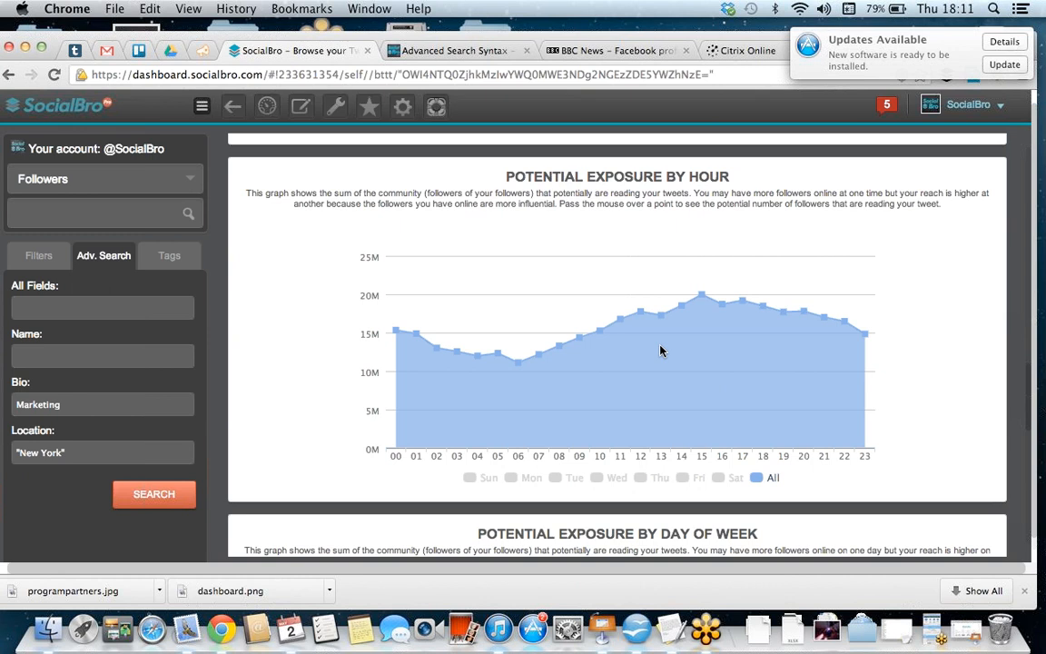
pyautogui.scroll(-5, 661, 350)
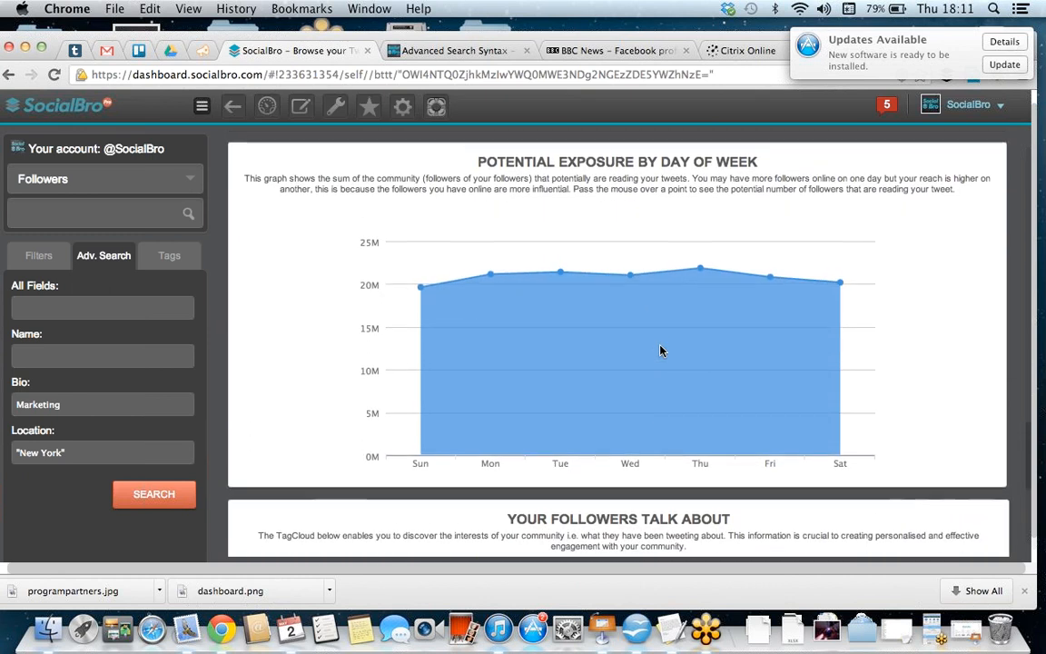
# Step: Examine the tag clouds of what followers talk about and share links about, and return to the account dashboard
pyautogui.scroll(-3, 661, 350)
pyautogui.scroll(-2, 661, 350)
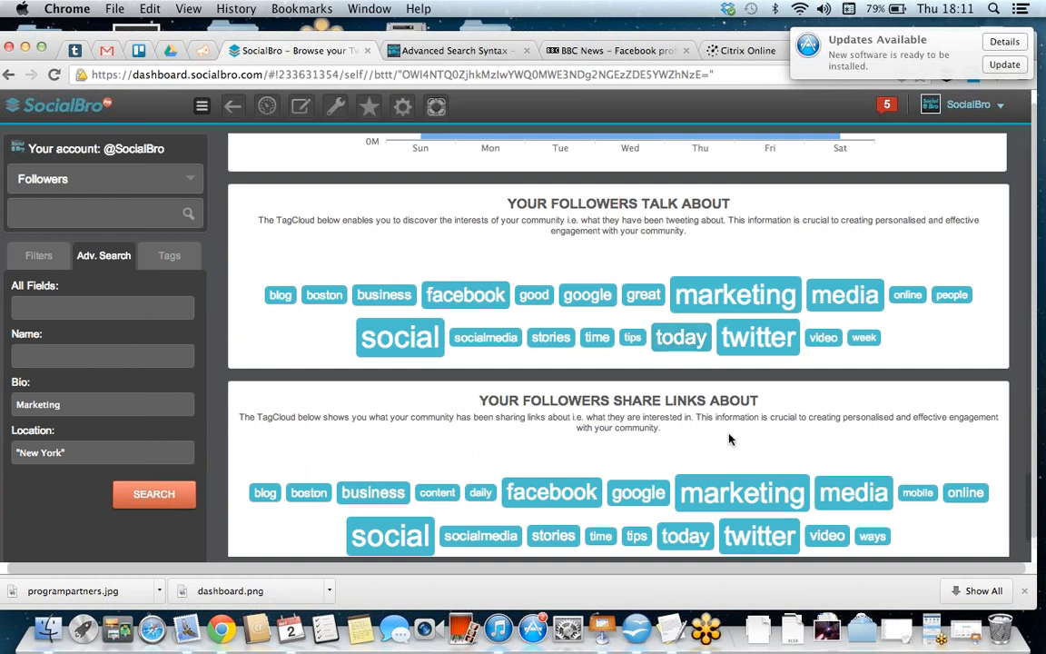
pyautogui.scroll(15, 729, 439)
pyautogui.scroll(15, 729, 438)
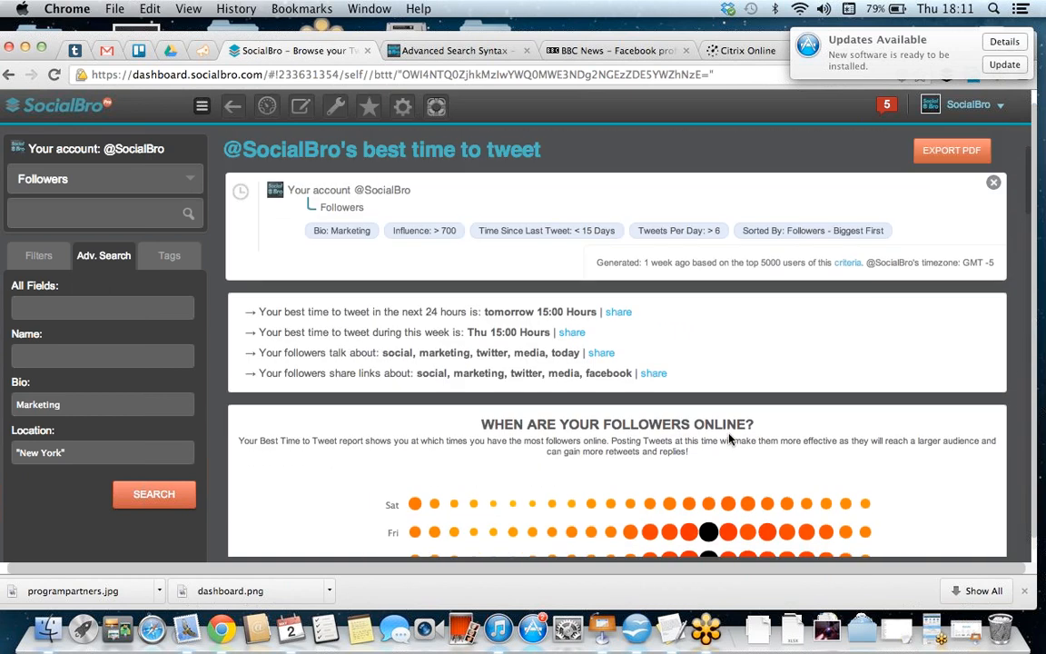
pyautogui.click(266, 109)
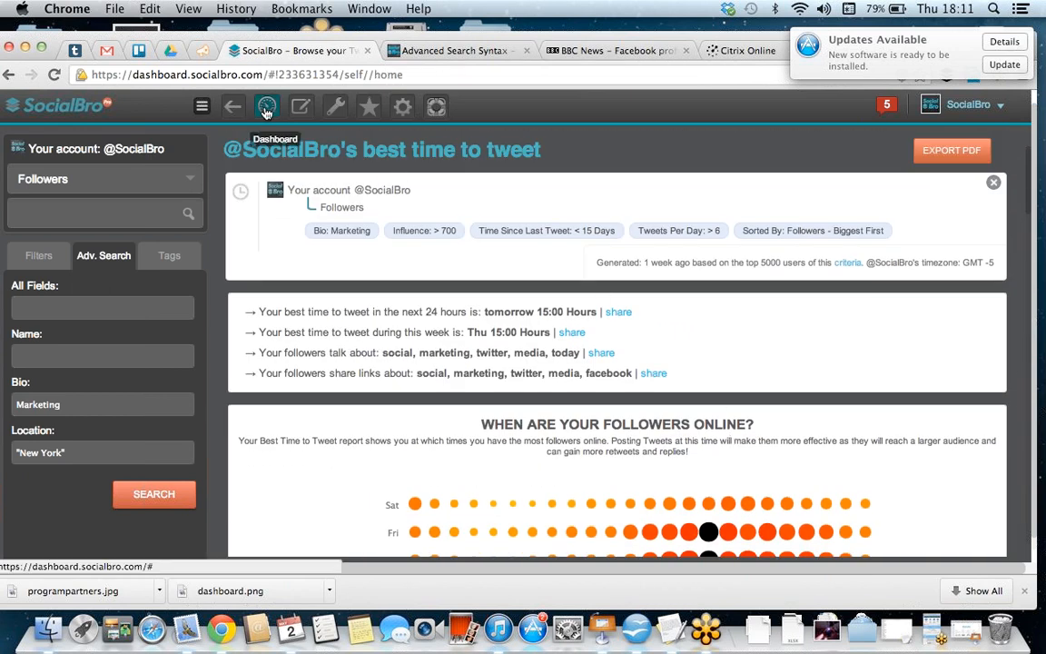